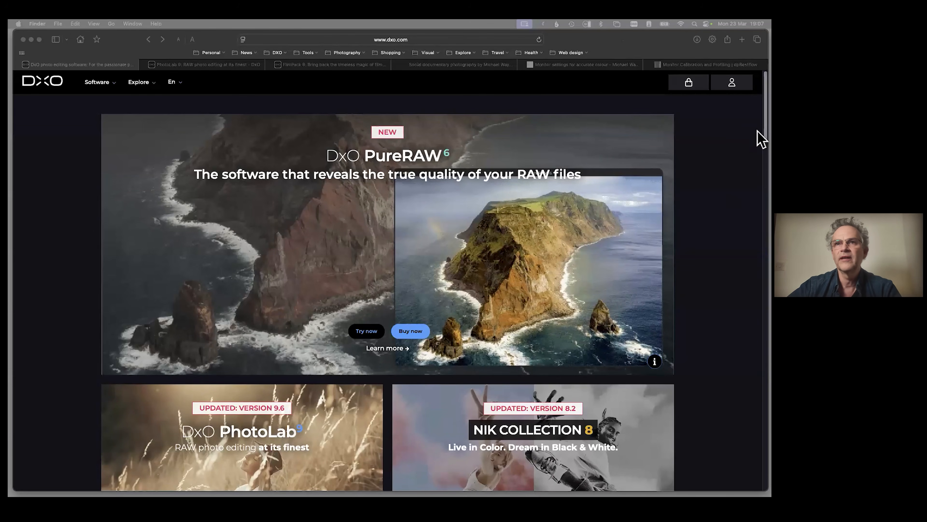
# - View the DxO PhotoLab 9 and FilmPack 8 product pages, and return to the DxO home page
pyautogui.click(205, 65)
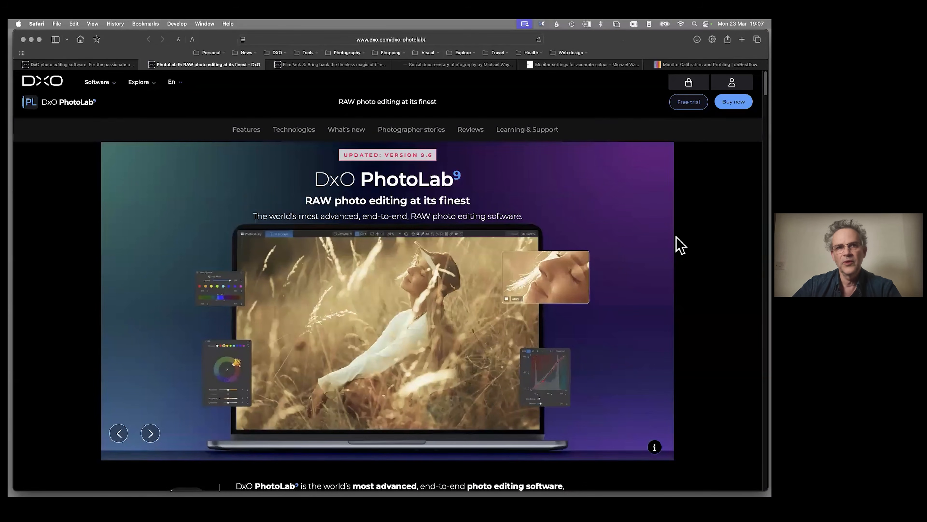
pyautogui.click(331, 65)
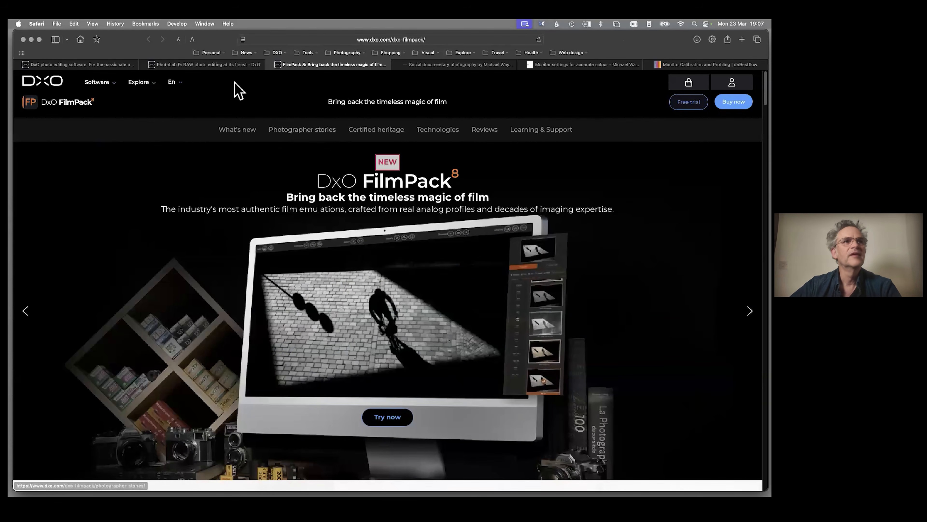
pyautogui.click(83, 65)
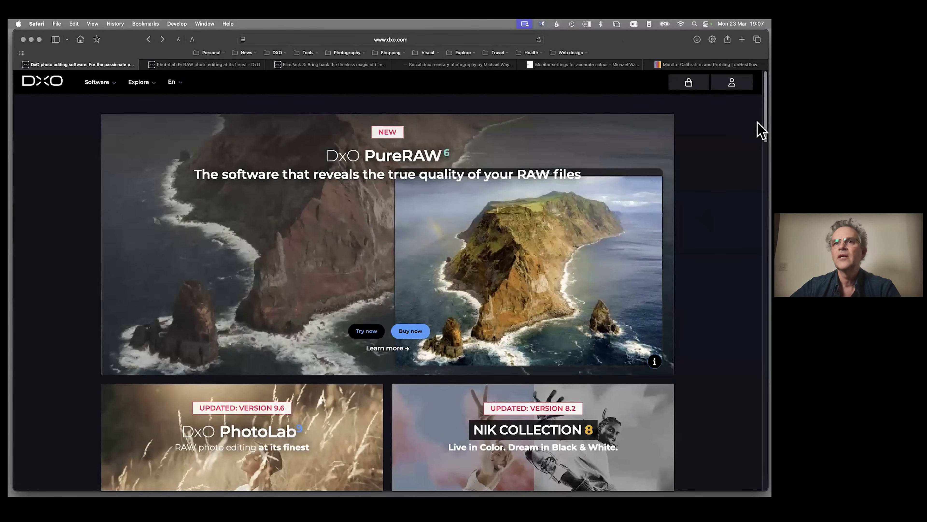
# - Open the Help & Support site linked in the home page's footer and show the DxO PhotoLab help page
pyautogui.moveTo(758, 123); pyautogui.dragTo(712, 461)
pyautogui.scroll(-8, 714, 470)
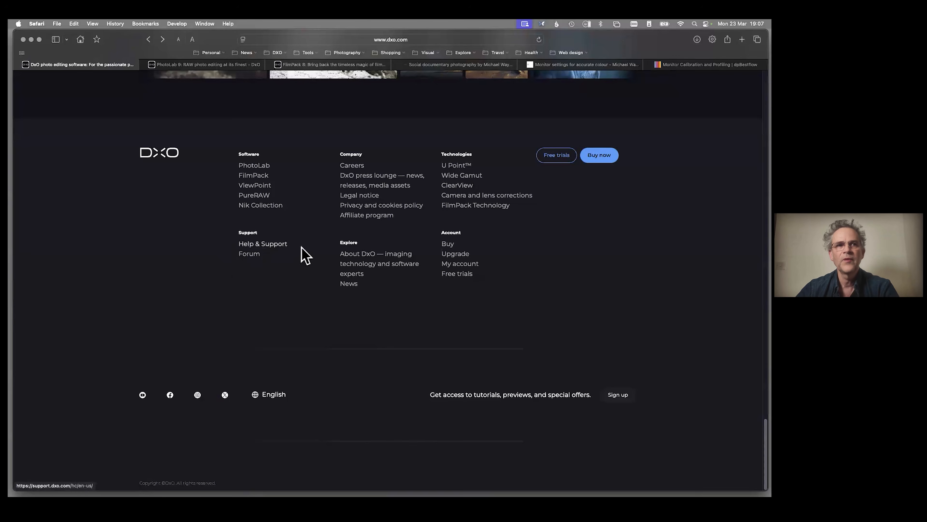
pyautogui.click(317, 244)
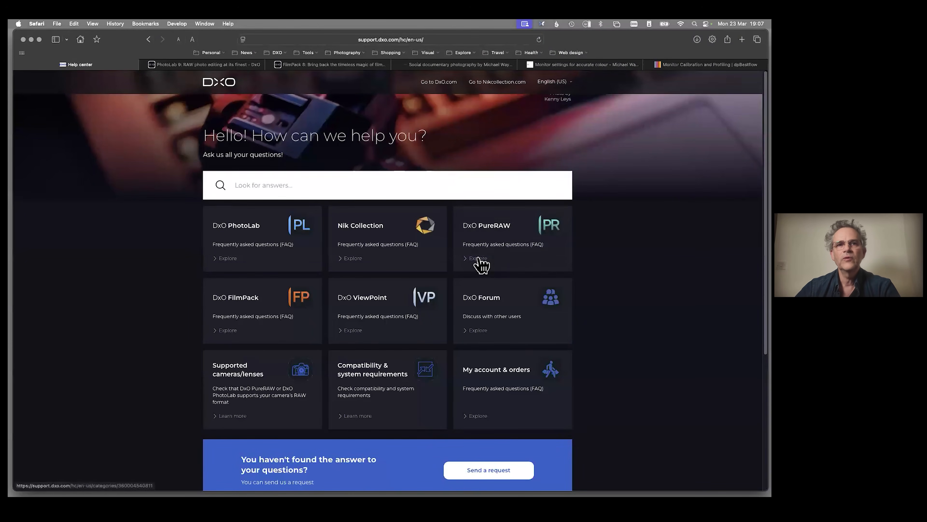
pyautogui.click(225, 258)
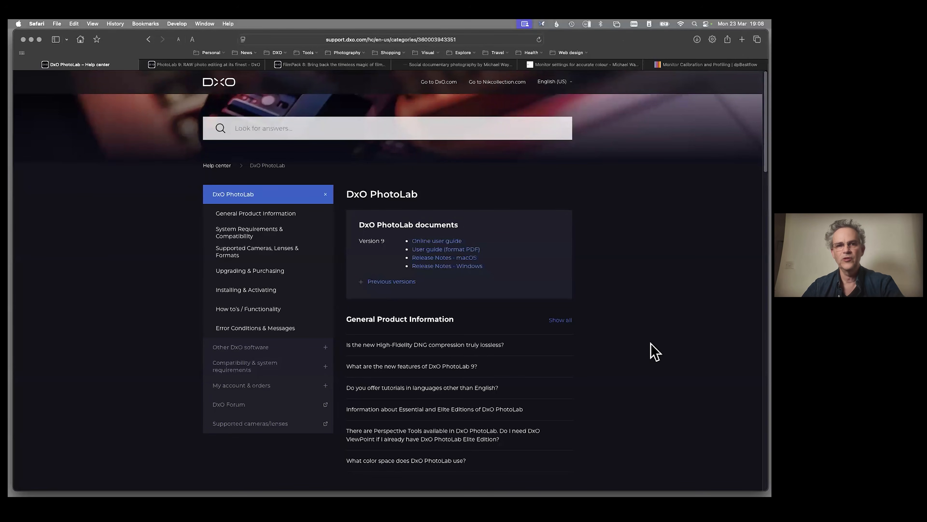
# - Minimize the browser and open the desktop folder "Camervision session 1" in DxO PhotoLab 9
pyautogui.click(31, 39)
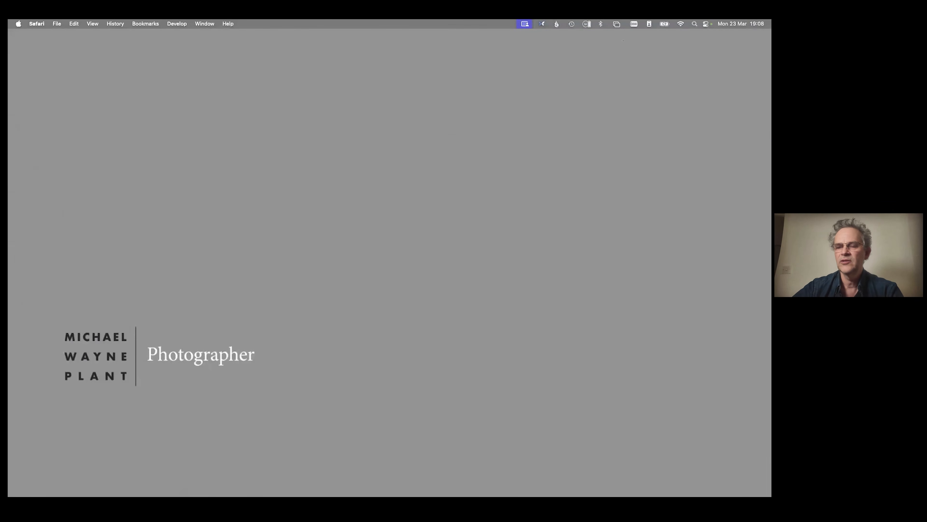
pyautogui.moveTo(331, 108); pyautogui.dragTo(358, 156)
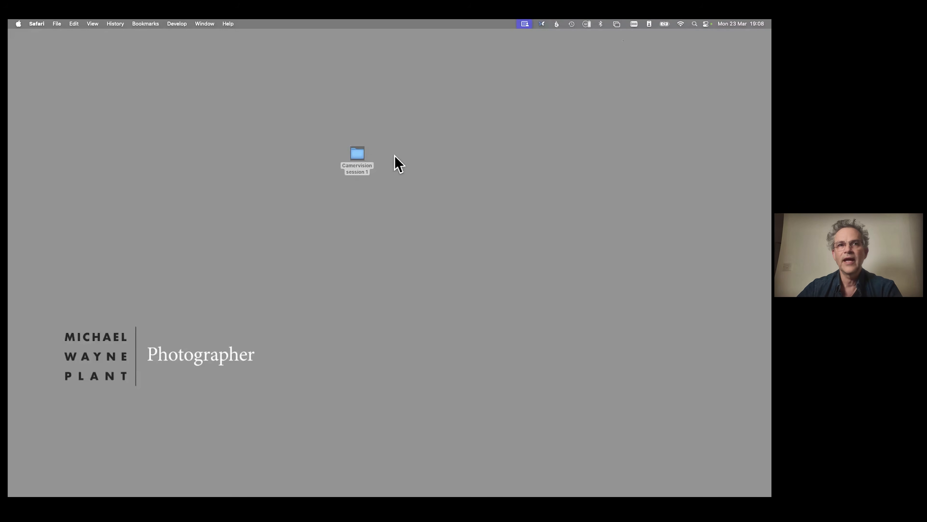
pyautogui.moveTo(358, 157); pyautogui.dragTo(59, 478)
pyautogui.moveTo(60, 483)
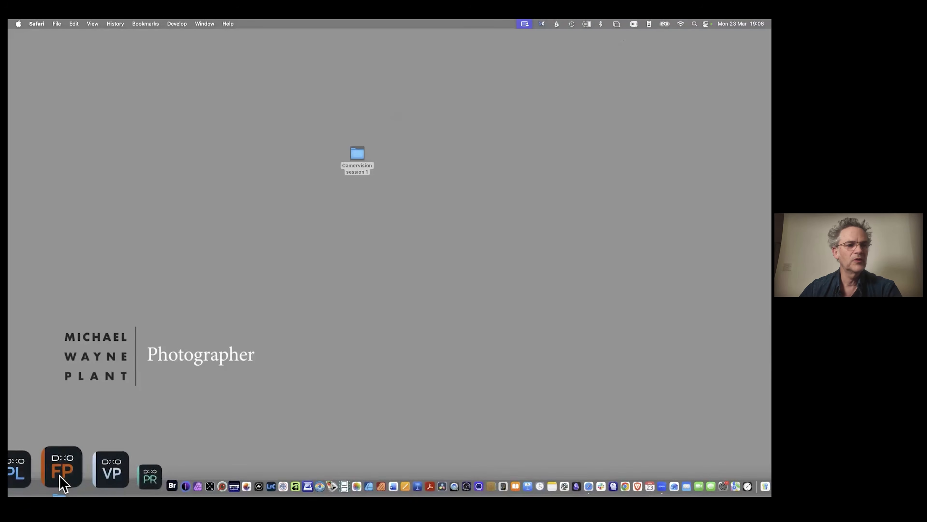
pyautogui.click(47, 476)
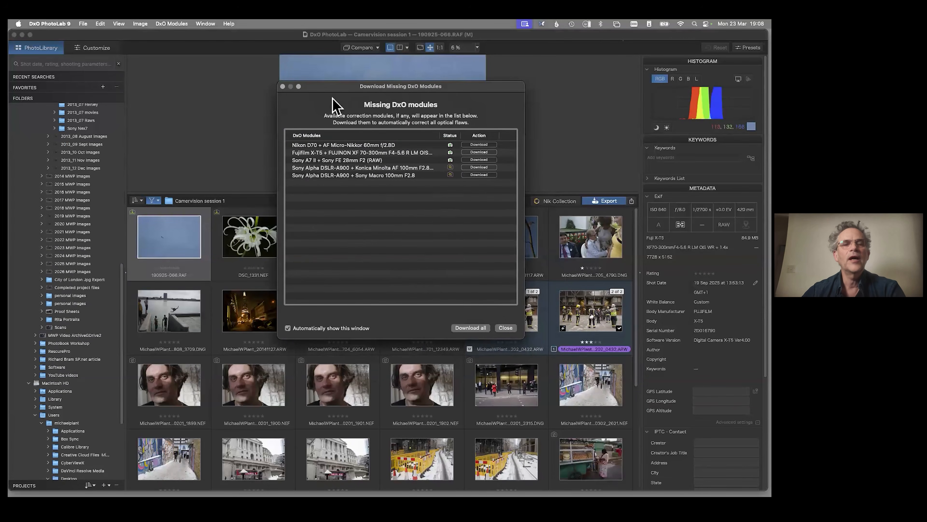
# - Download the missing DxO modules for the Sony Macro 100mm, Sony FE 28mm, Fujinon XF 70-300mm and AF Micro-Nikkor 60mm lenses, and close the window
pyautogui.moveTo(329, 93); pyautogui.dragTo(321, 117)
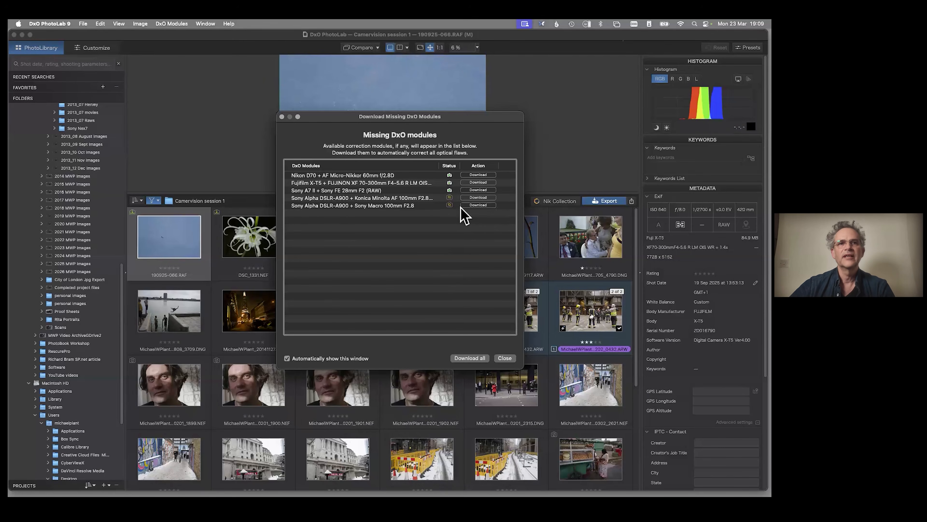
pyautogui.click(478, 205)
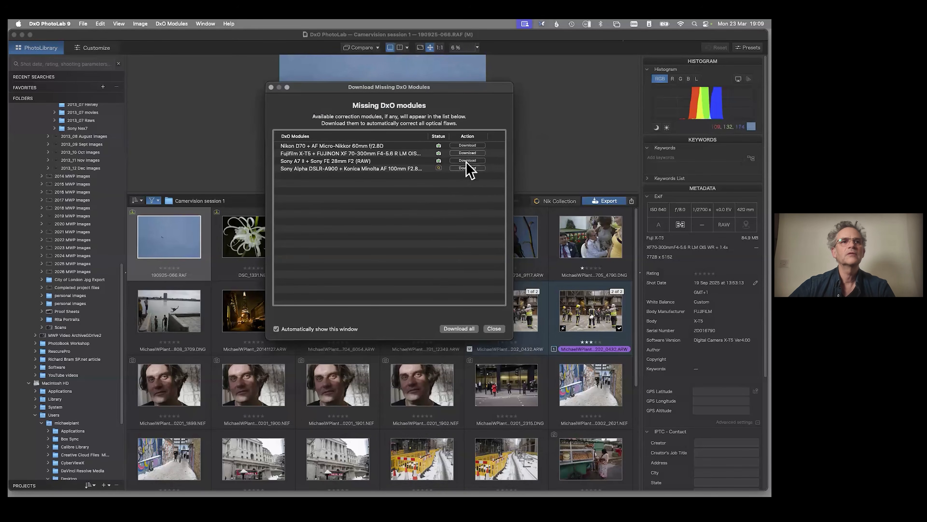
pyautogui.click(469, 161)
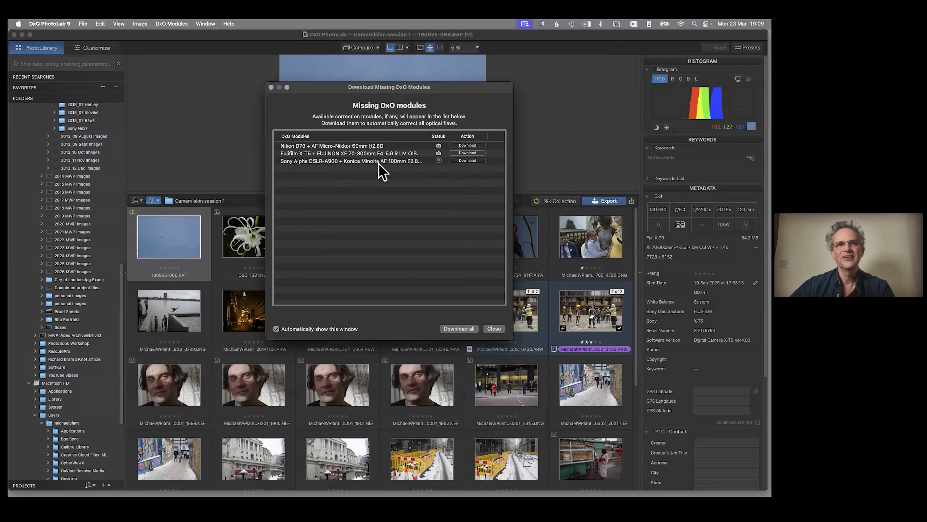
pyautogui.click(481, 152)
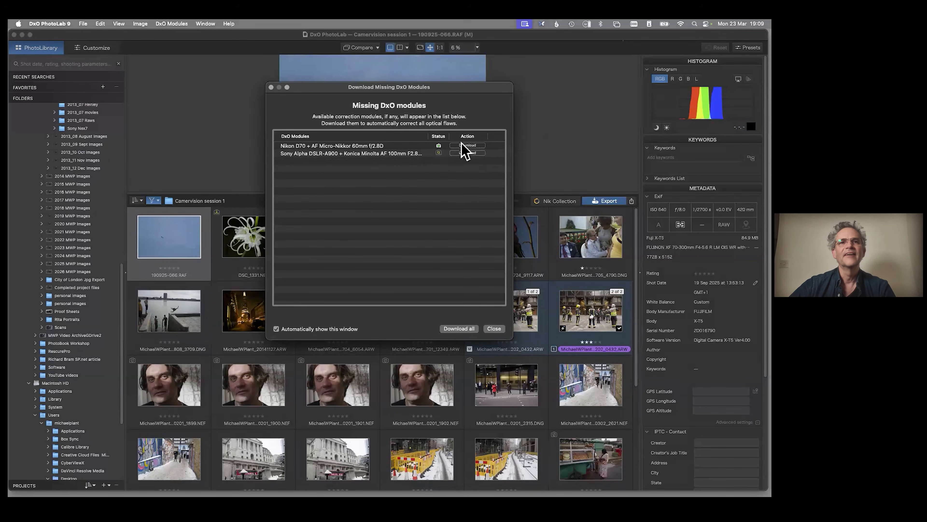
pyautogui.click(468, 145)
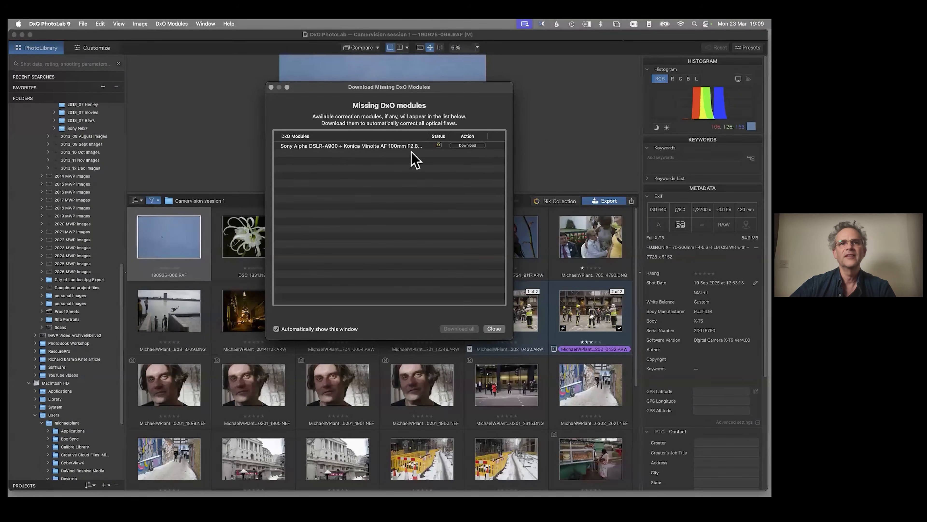
pyautogui.click(494, 329)
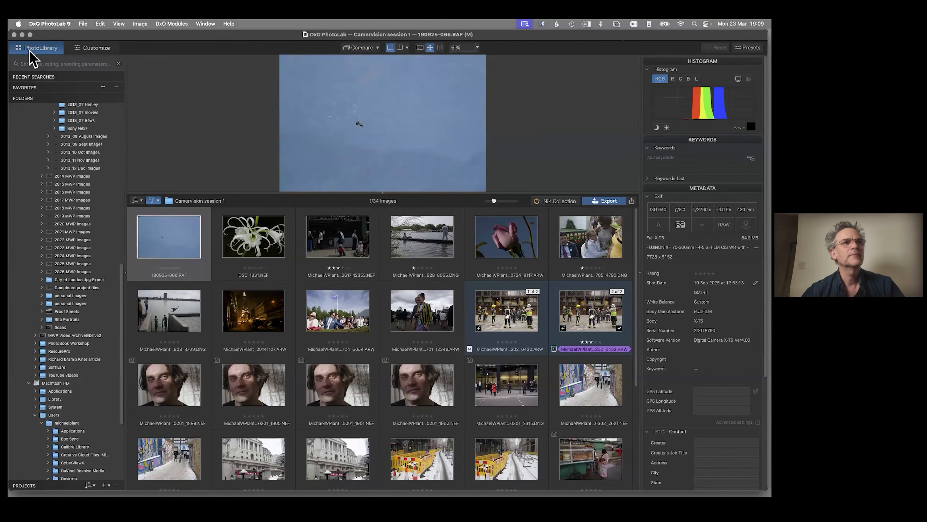
# - Look at the Customize workspace and return to the PhotoLibrary
pyautogui.moveTo(58, 36); pyautogui.dragTo(66, 37)
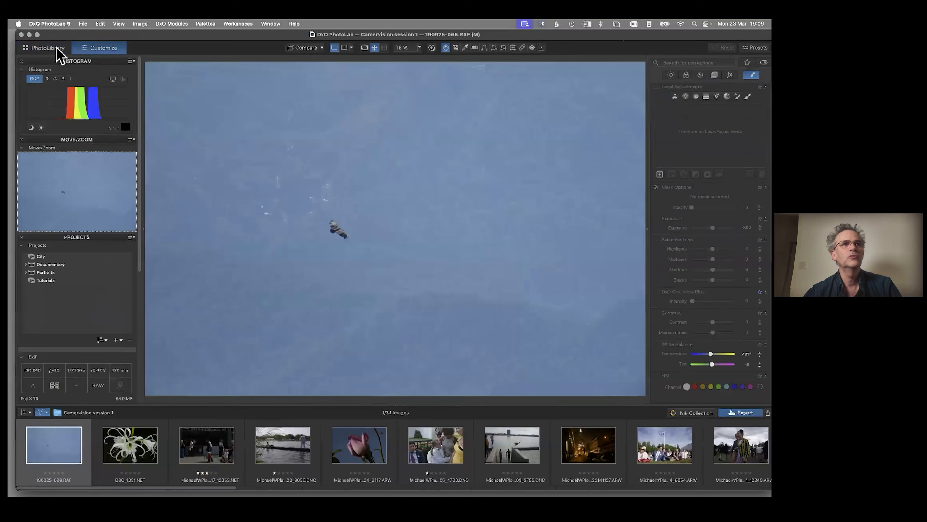
pyautogui.click(101, 48)
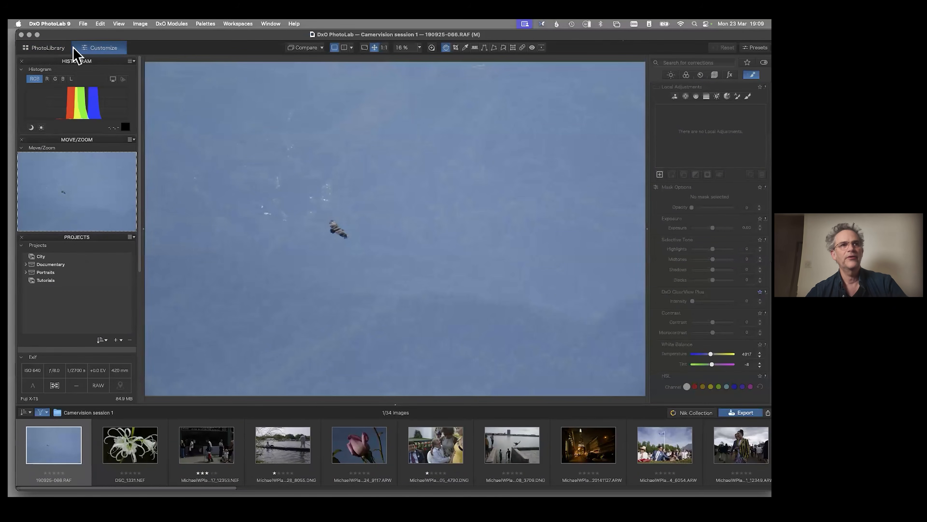
pyautogui.click(36, 49)
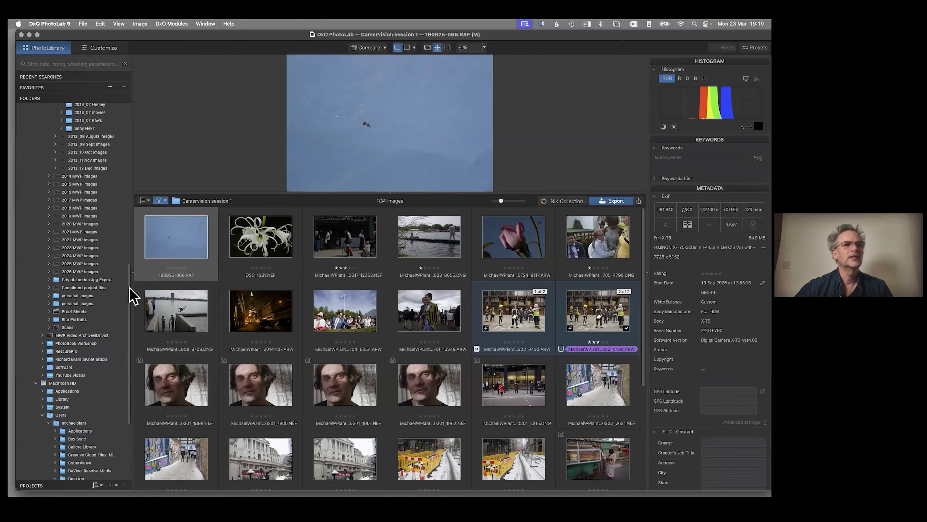
# - Collapse the 2012_06 June Images, 2012 MWP Images, 2013 MWP Images and G-DRIVE 2 folders in the folder tree
pyautogui.scroll(15, 124, 238)
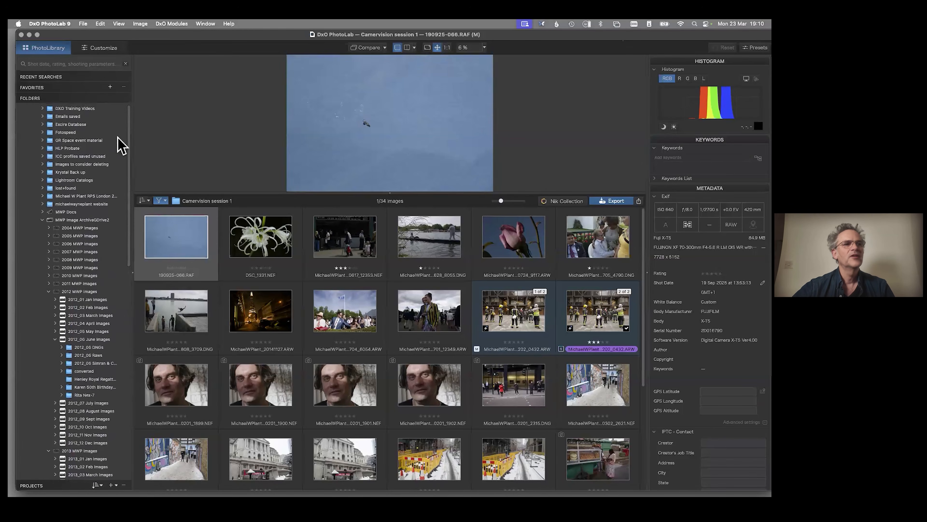
pyautogui.scroll(-5, 120, 164)
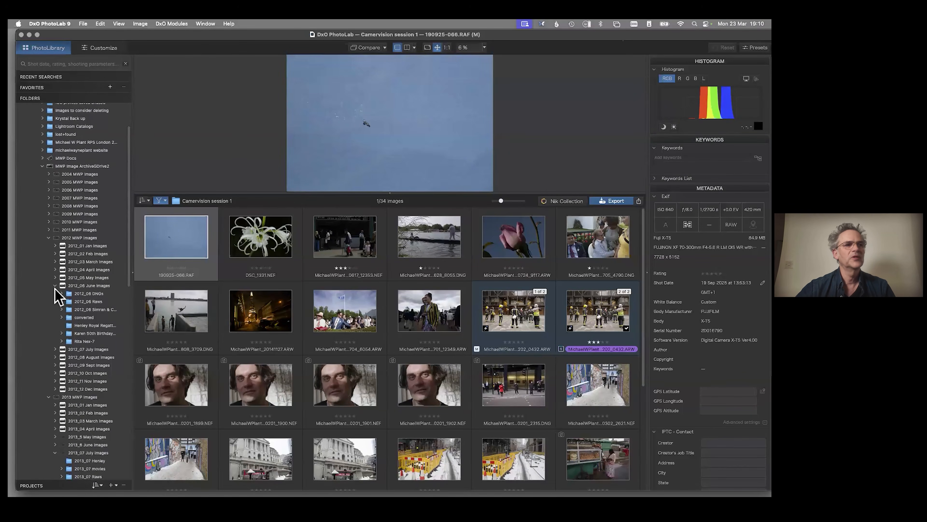
pyautogui.click(56, 285)
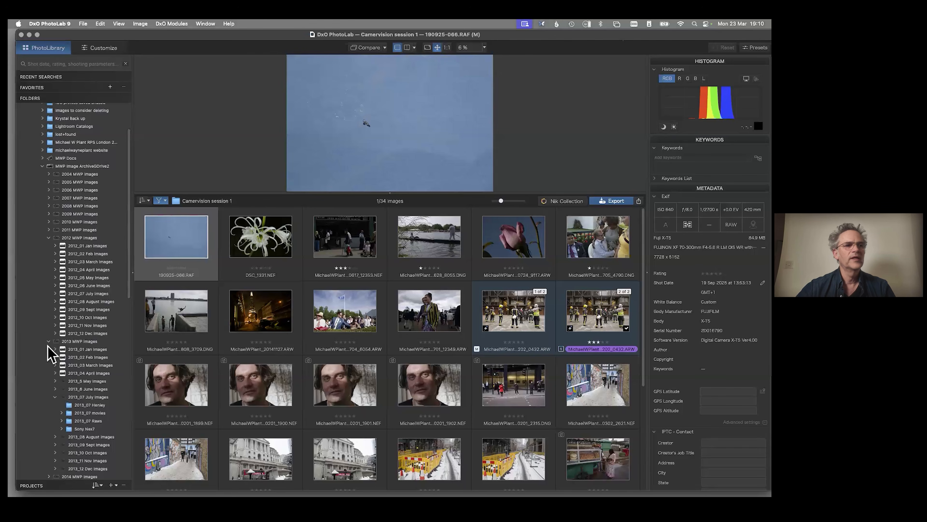
pyautogui.click(49, 238)
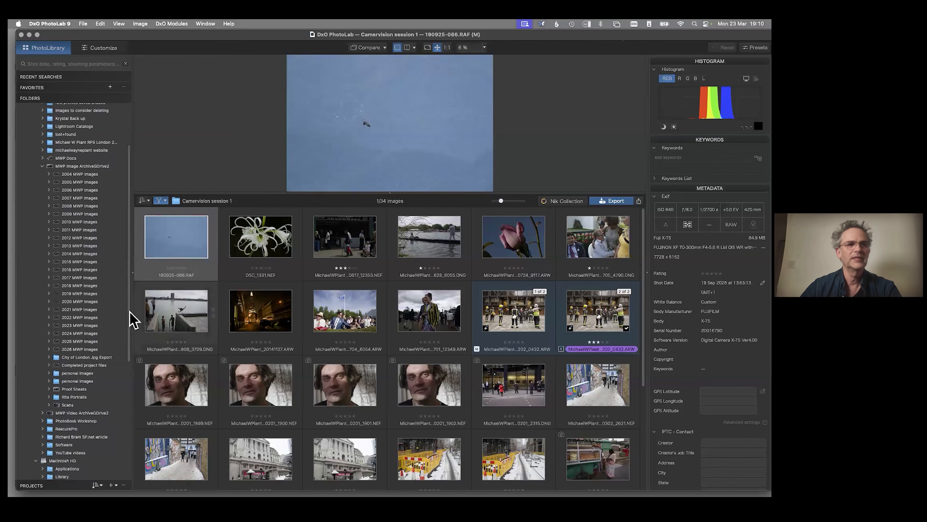
pyautogui.moveTo(128, 187); pyautogui.dragTo(135, 110)
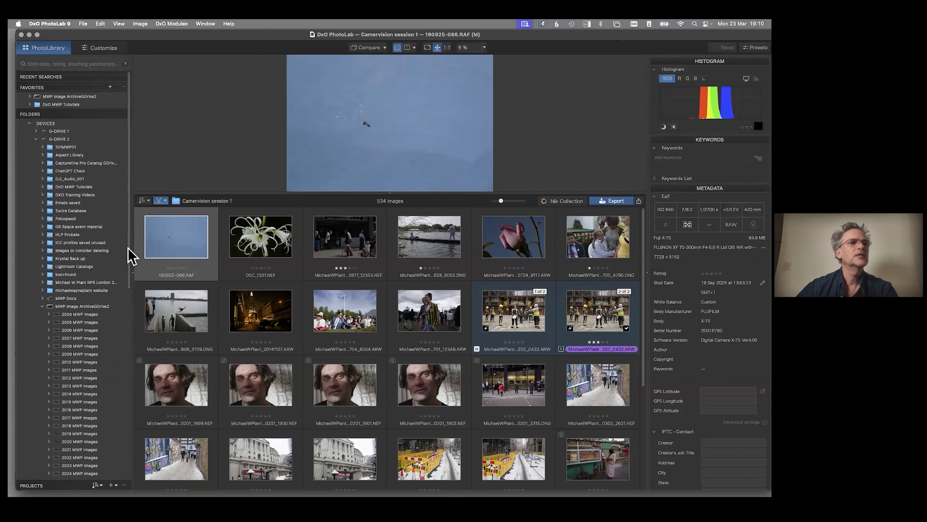
pyautogui.scroll(-1, 129, 257)
pyautogui.scroll(1, 73, 182)
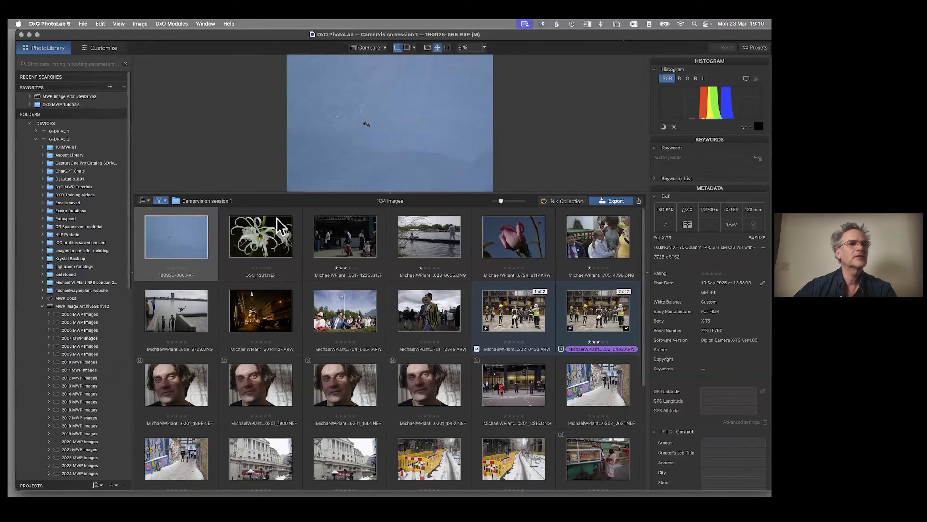
pyautogui.click(36, 139)
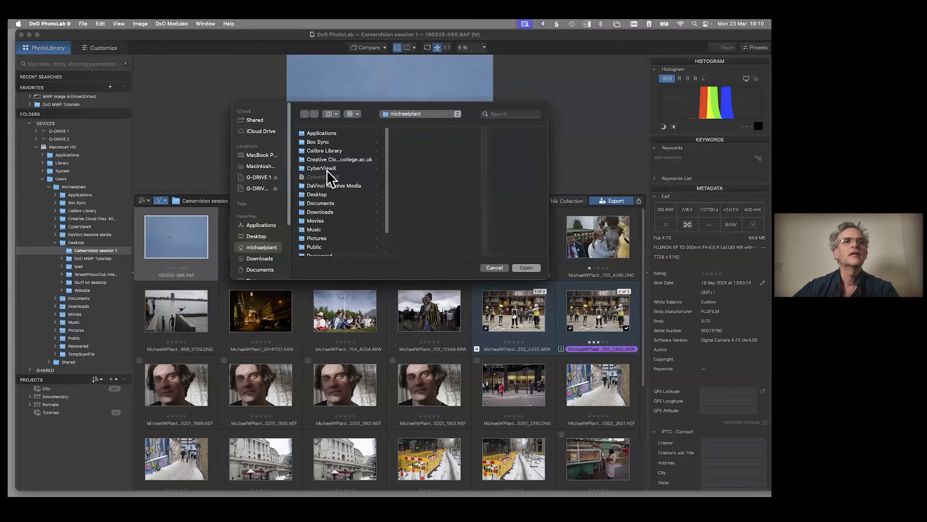
# - Add the desktop folder "Camervision session 1" to the favorites and dismiss the missing modules window
pyautogui.click(259, 238)
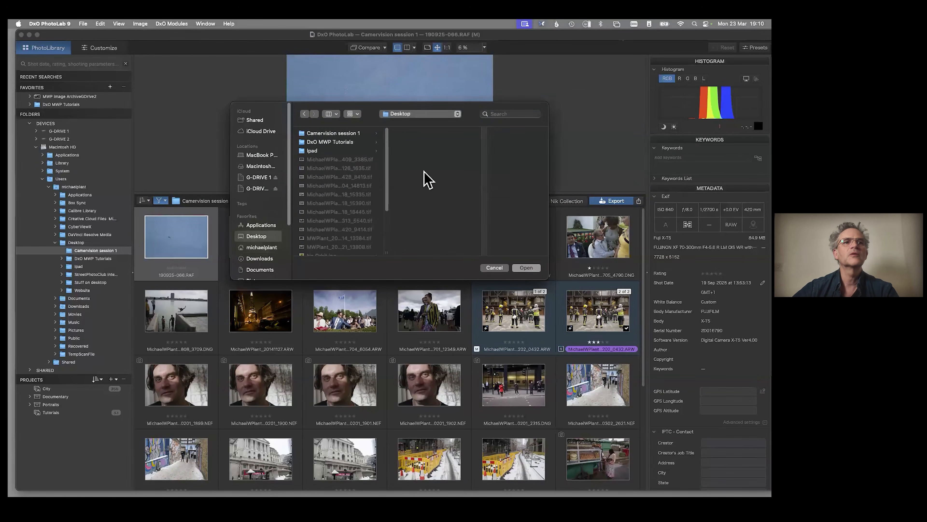
pyautogui.click(347, 134)
pyautogui.click(526, 267)
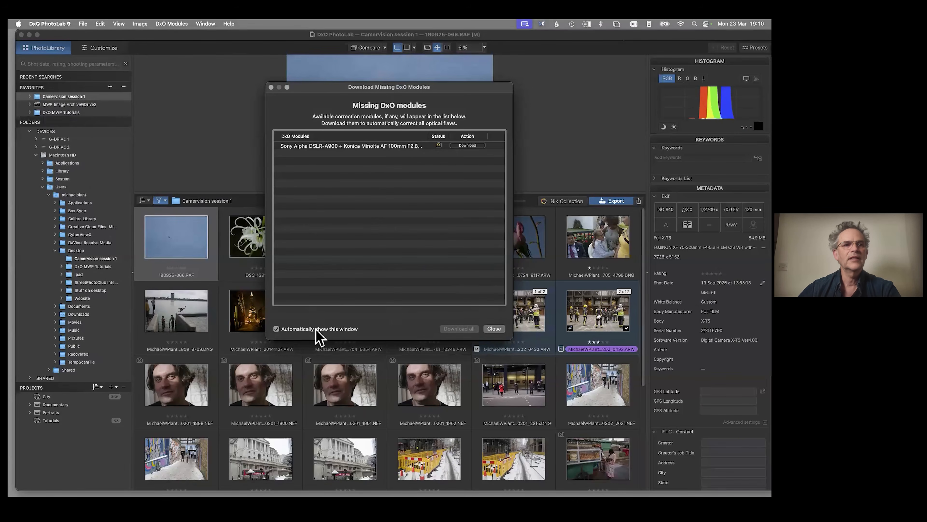
pyautogui.click(497, 328)
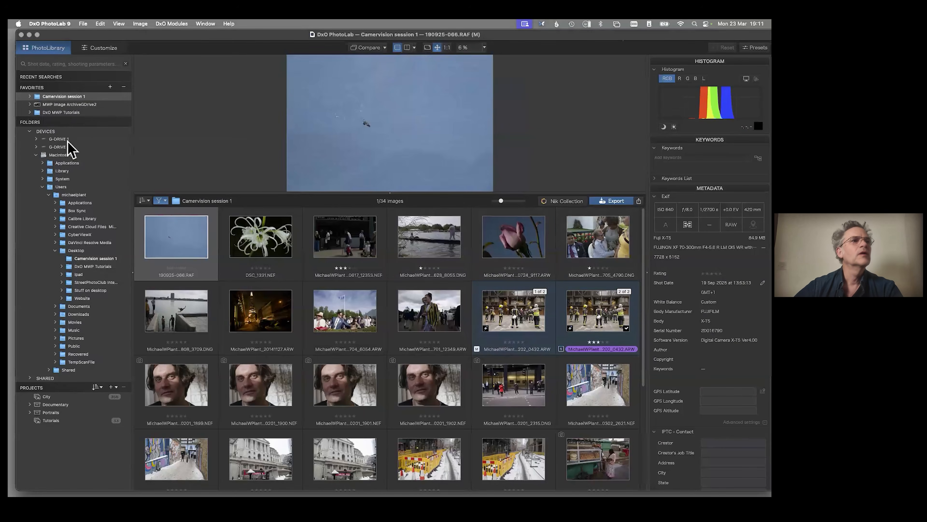
# - Collapse the folder list and add the three-star street photo of the pie shop to the Tutorials project
pyautogui.click(102, 123)
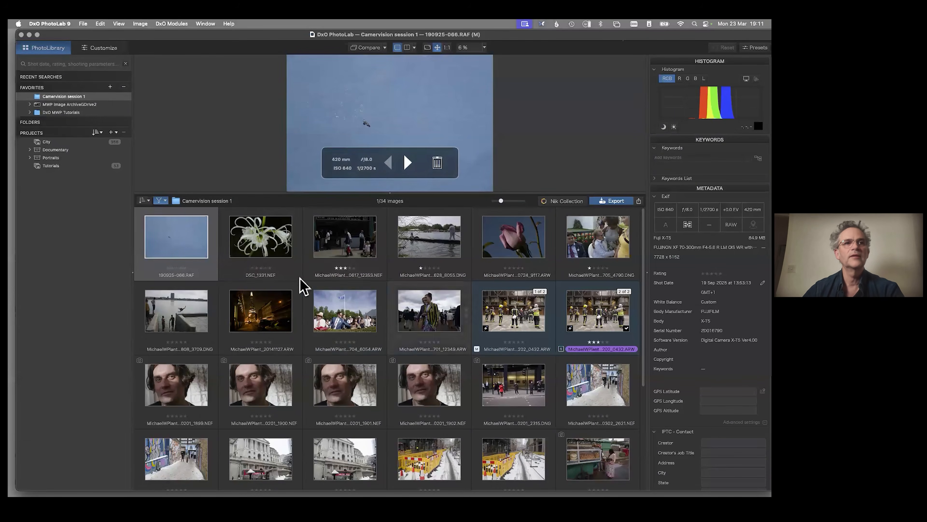
pyautogui.click(355, 251)
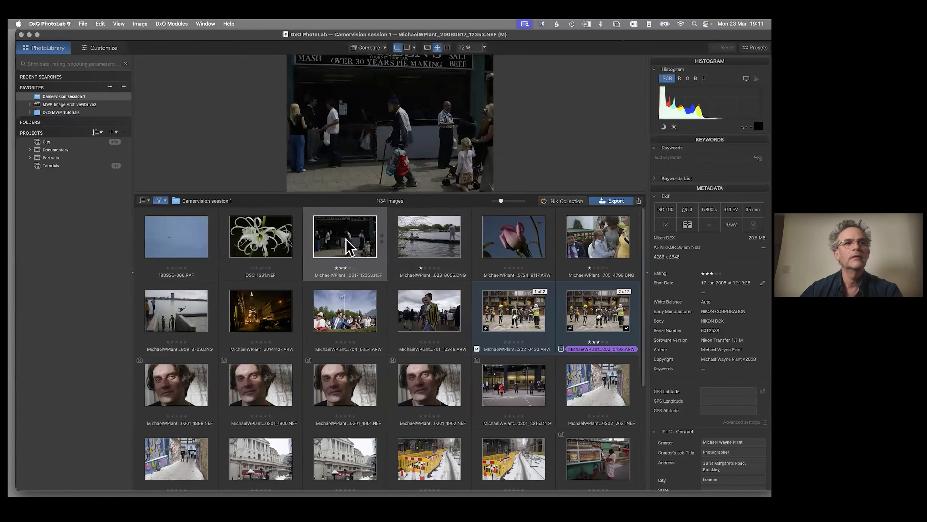
pyautogui.moveTo(347, 248); pyautogui.dragTo(53, 166)
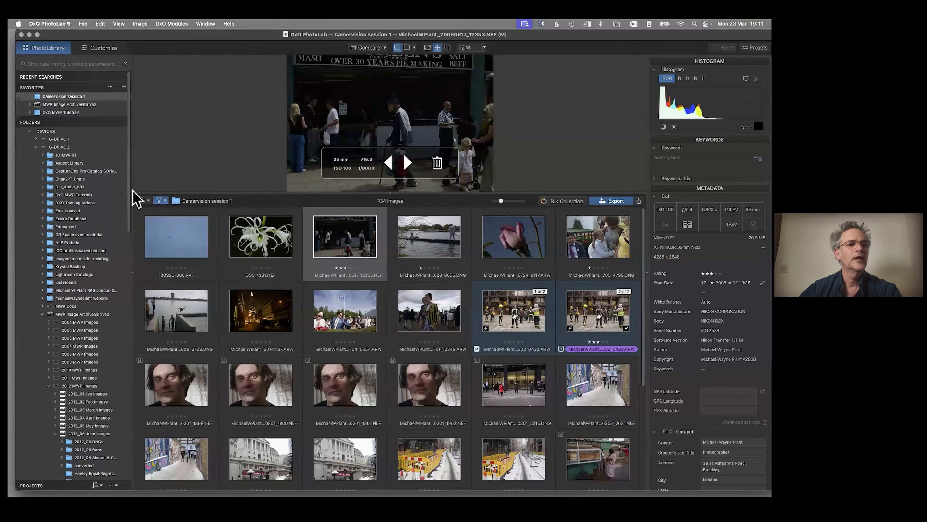
# - View the favorite folder "MWP Image ArchiveGDrive2", and open the Tutorials project, dismissing the missing modules window
pyautogui.click(69, 104)
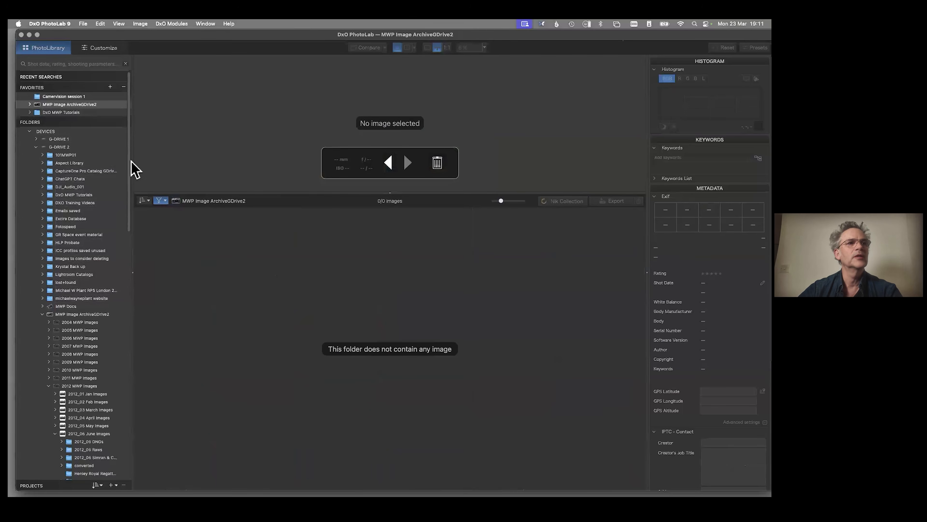
pyautogui.moveTo(130, 161); pyautogui.dragTo(121, 476)
pyautogui.click(73, 480)
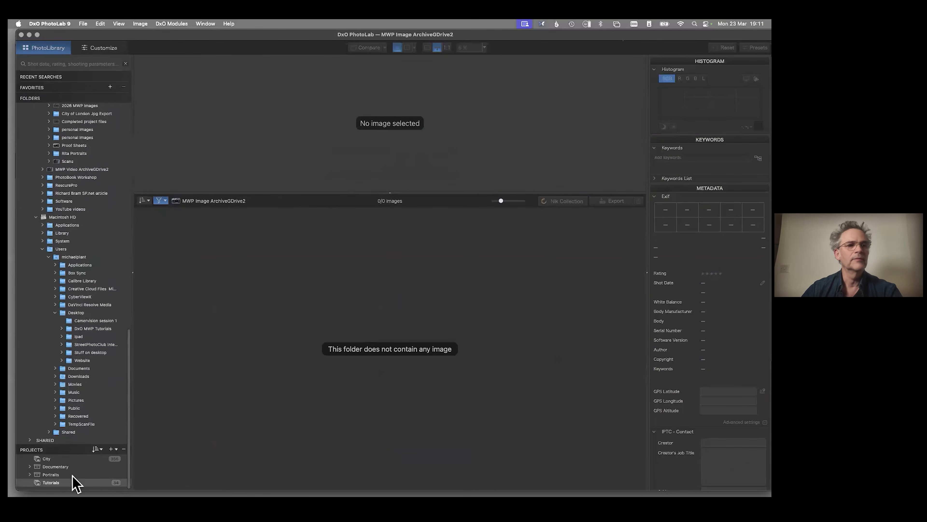
pyautogui.click(491, 328)
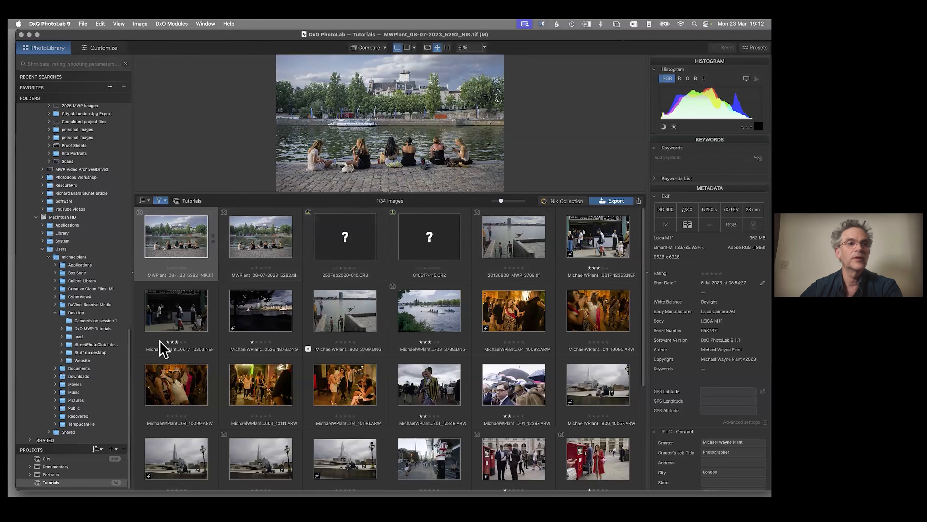
# - Collapse the folder list and open the favorite folder "Camervision session 1", dismissing the missing modules window
pyautogui.scroll(8, 128, 361)
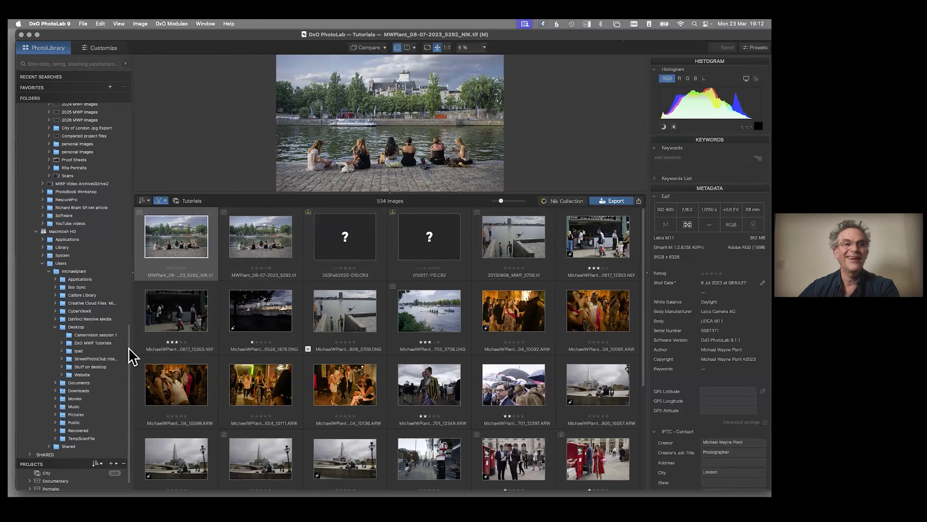
pyautogui.scroll(3, 114, 316)
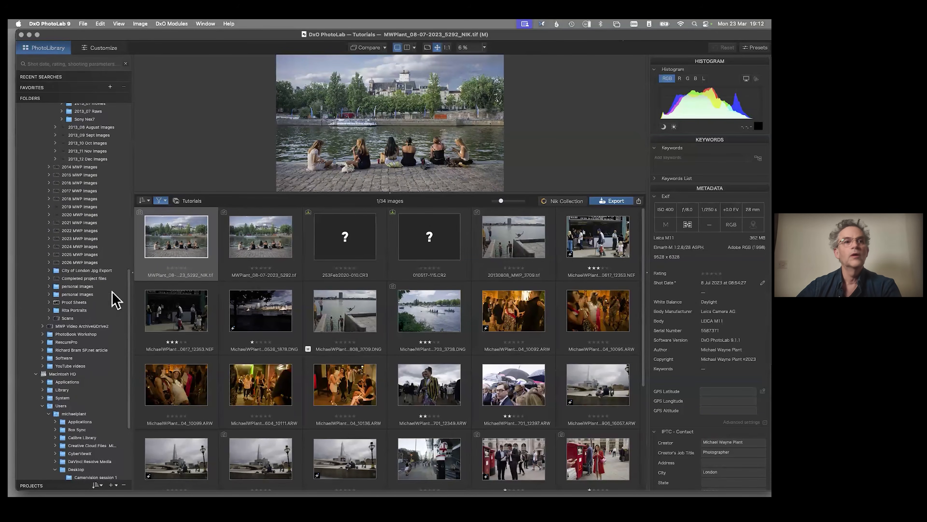
pyautogui.scroll(15, 116, 300)
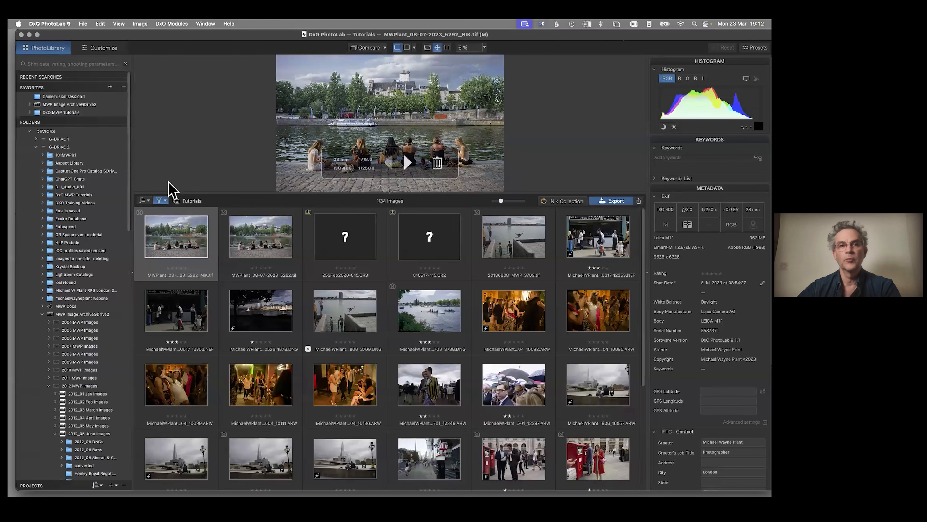
pyautogui.click(56, 122)
pyautogui.click(63, 97)
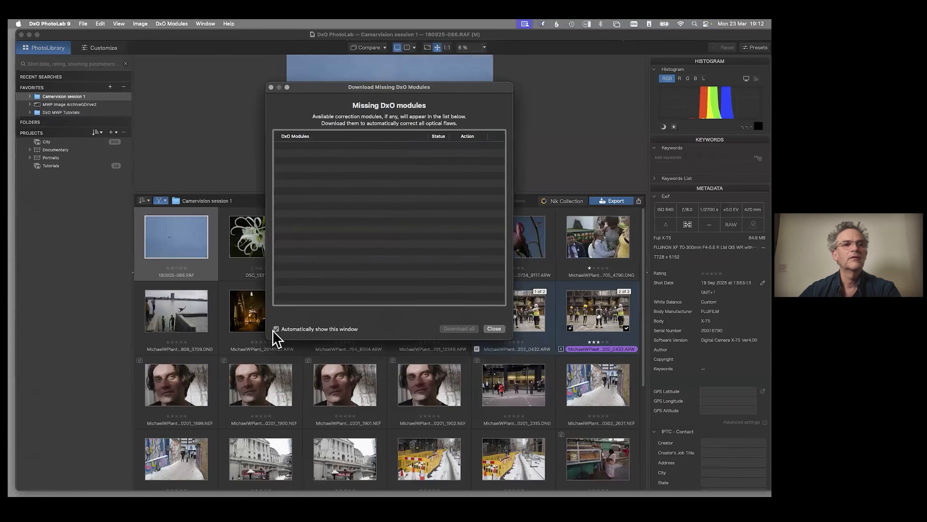
pyautogui.click(495, 329)
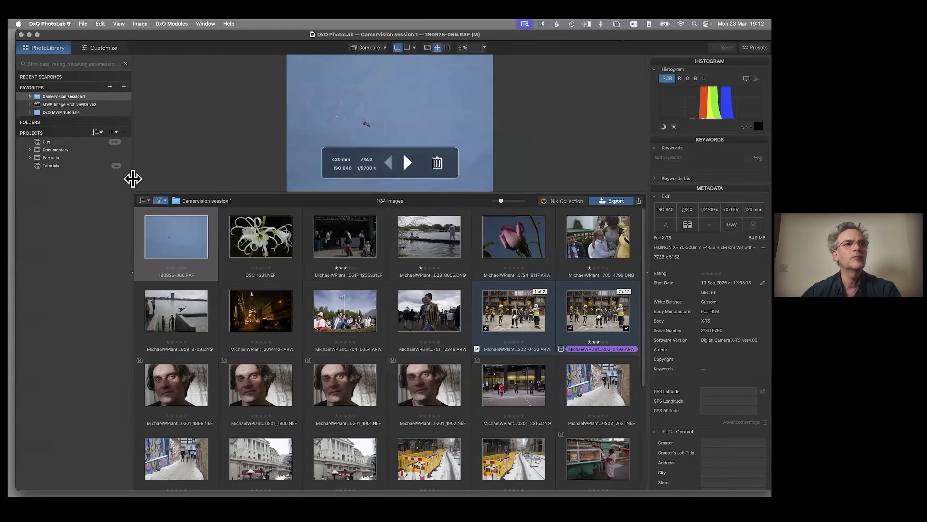
# - Hide the folder and project sidebar and enlarge the image viewer, keeping only a short strip of thumbnails below it
pyautogui.moveTo(131, 178); pyautogui.dragTo(25, 180)
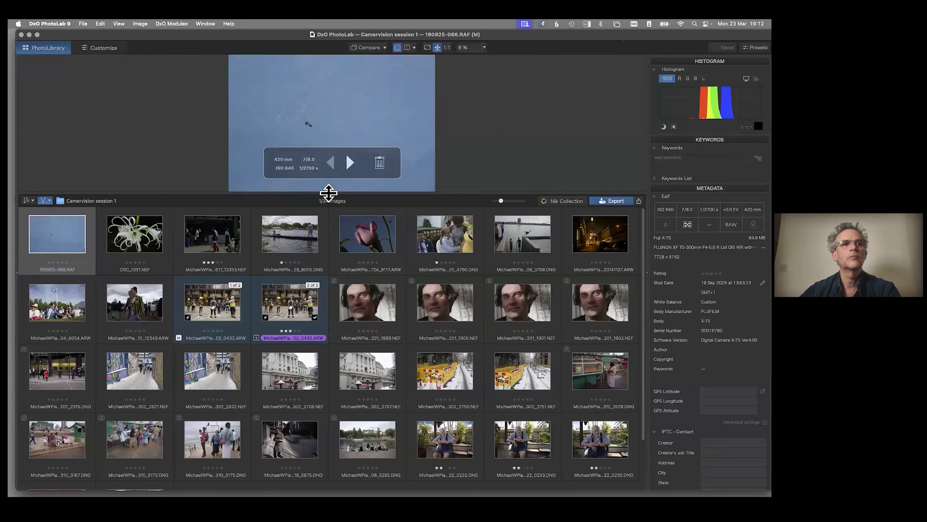
pyautogui.moveTo(329, 193); pyautogui.dragTo(336, 475)
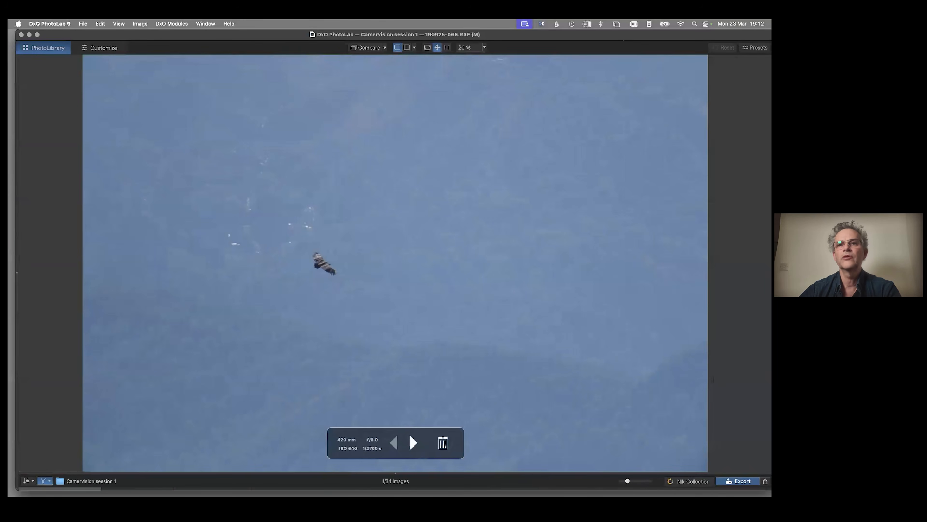
pyautogui.moveTo(744, 262)
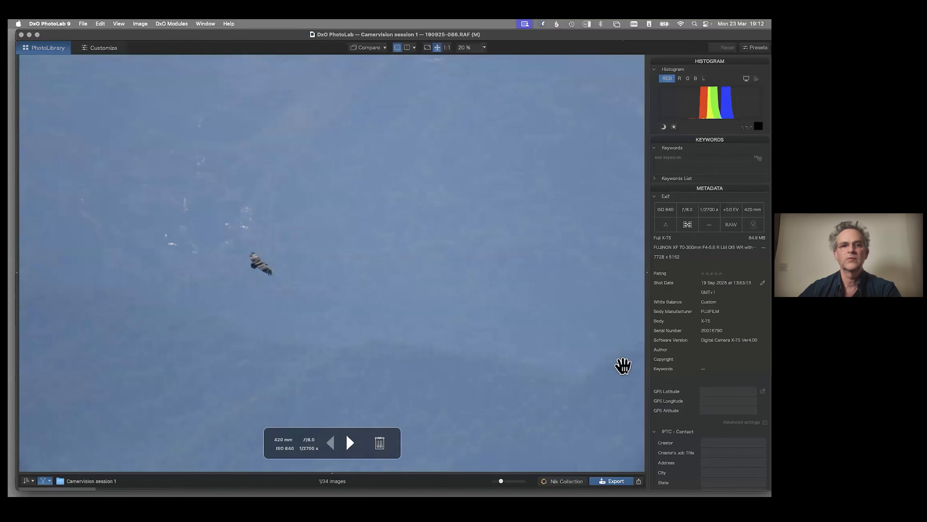
pyautogui.moveTo(334, 472); pyautogui.dragTo(347, 366)
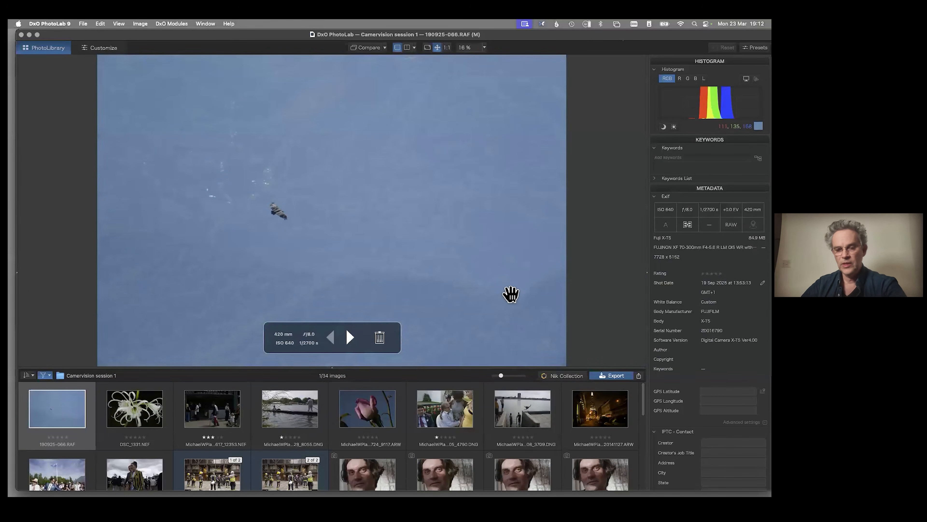
# - Undock the image browser from the main window and bring back the folder and project sidebar
pyautogui.click(119, 24)
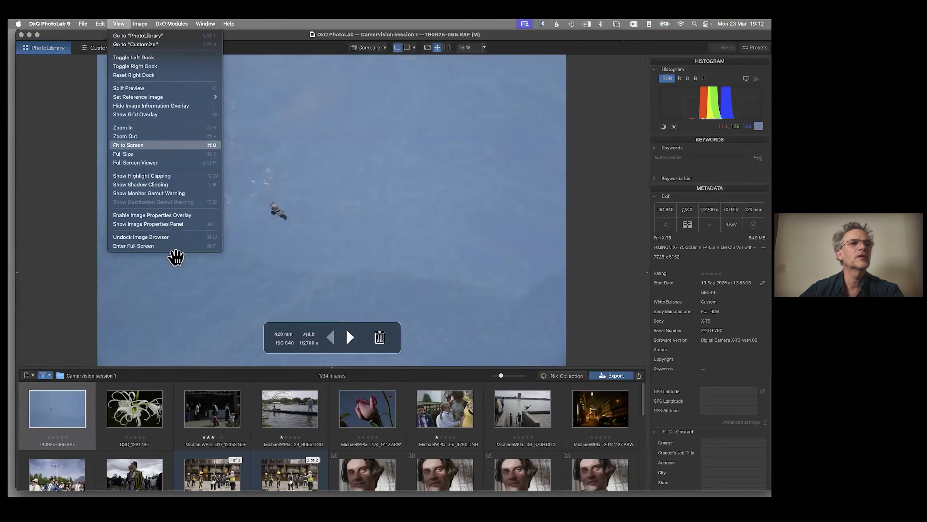
pyautogui.click(172, 237)
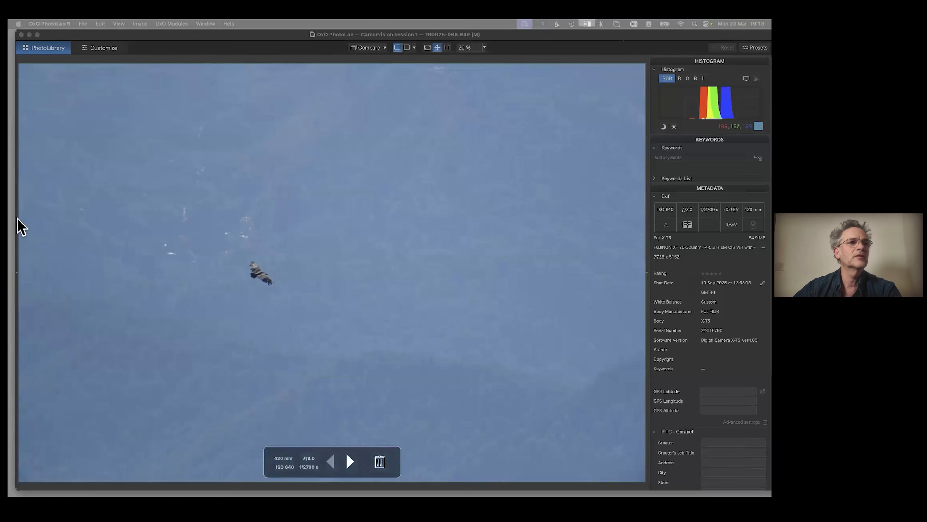
pyautogui.click(17, 273)
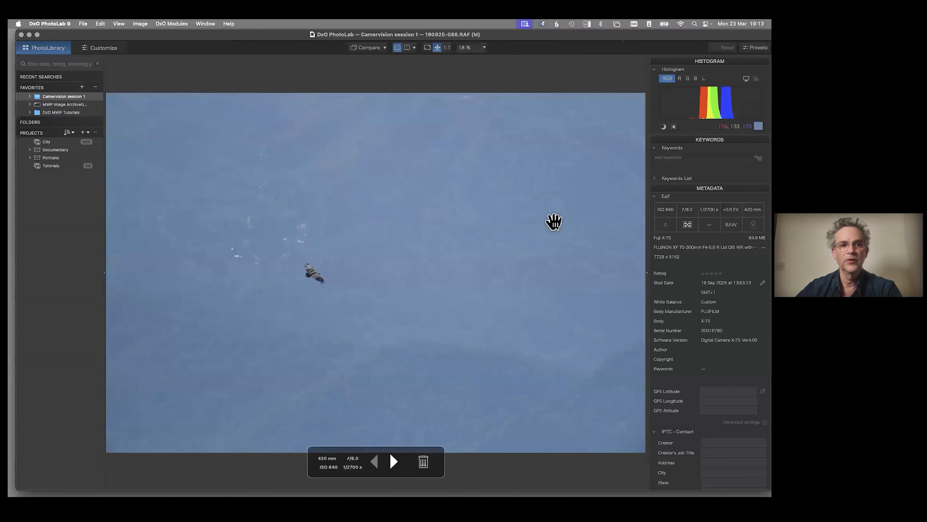
# - Step through the session photos in the viewer and settle on the three-star street photo of the pie shop
pyautogui.press('Right')
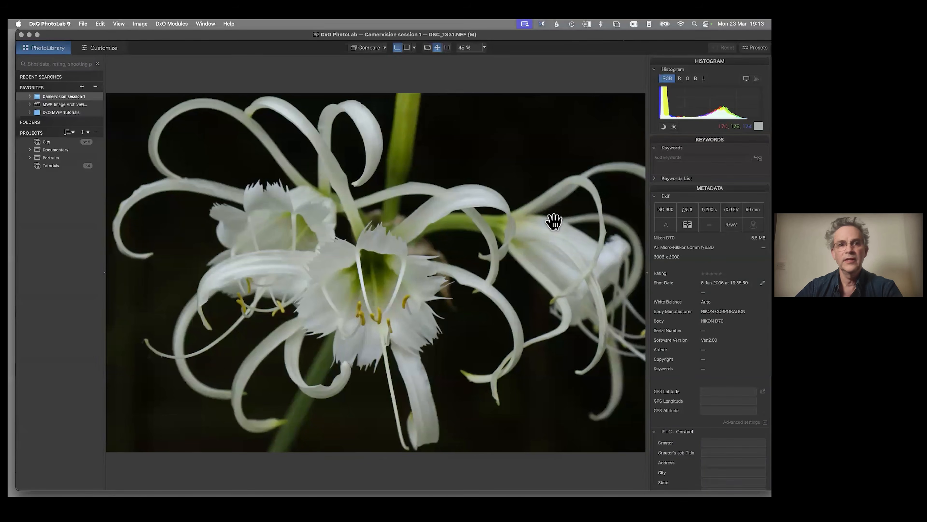
pyautogui.press('Right')
pyautogui.press('Right')
pyautogui.press('Right')
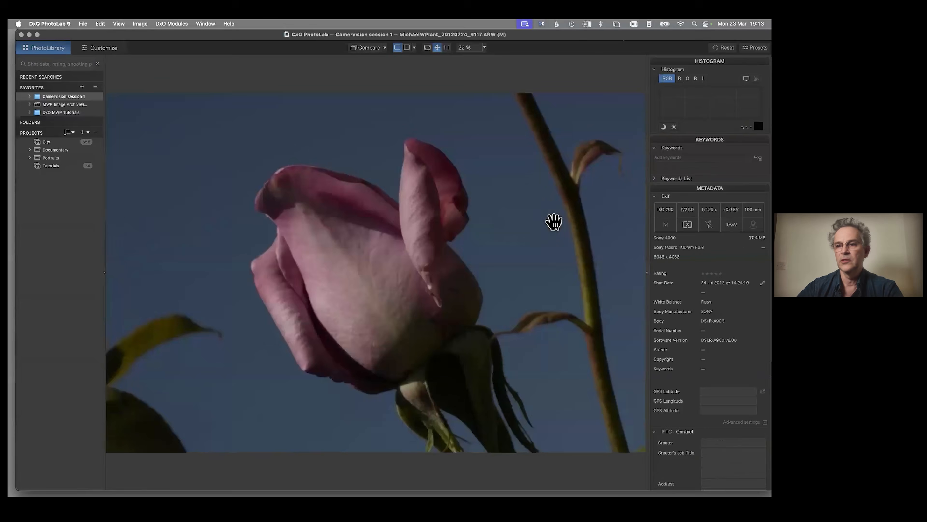
pyautogui.press('Right')
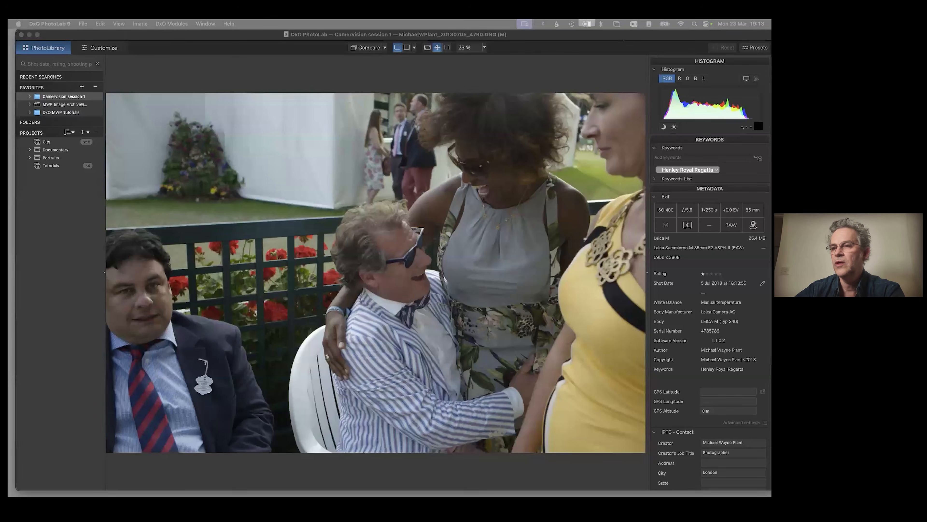
pyautogui.press('Right')
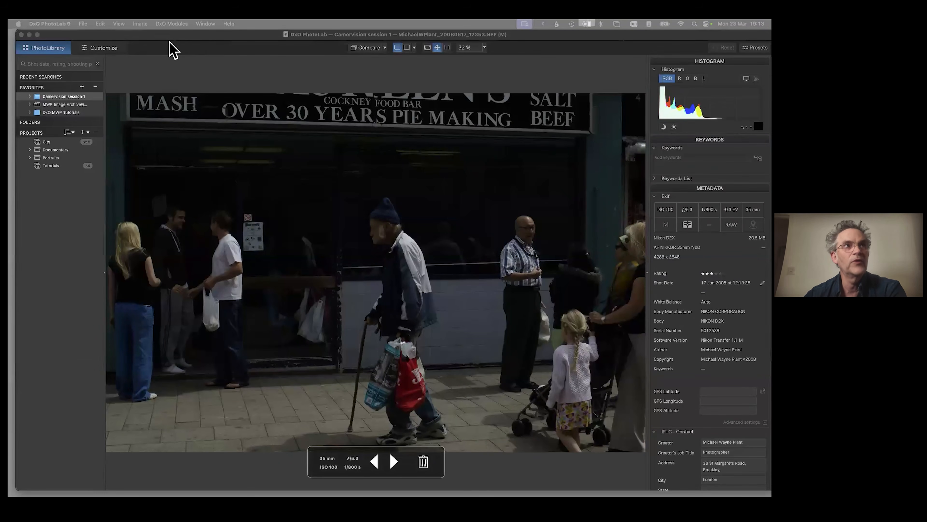
# - Reposition the main window and switch the pie shop photo to the Customize workspace
pyautogui.moveTo(170, 42); pyautogui.dragTo(158, 42)
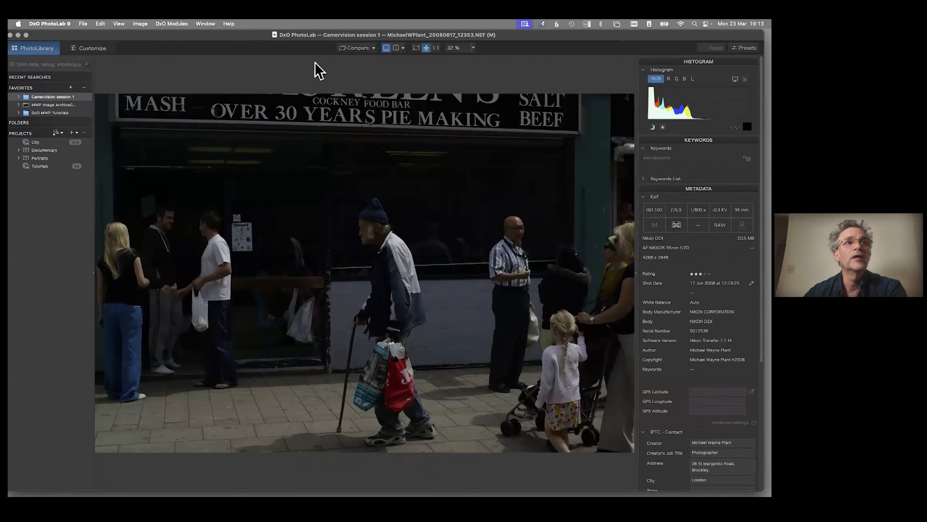
pyautogui.press('super+d')
pyautogui.moveTo(230, 36); pyautogui.dragTo(234, 36)
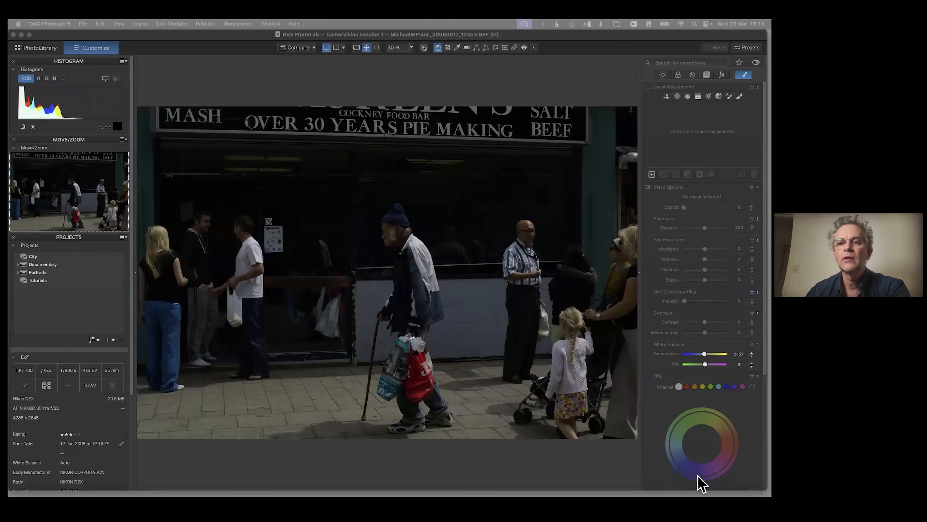
# - Switch to Preview and enlarge the marked-up black-and-white street print to examine its handwritten darkroom notes
pyautogui.moveTo(701, 490)
pyautogui.click(737, 484)
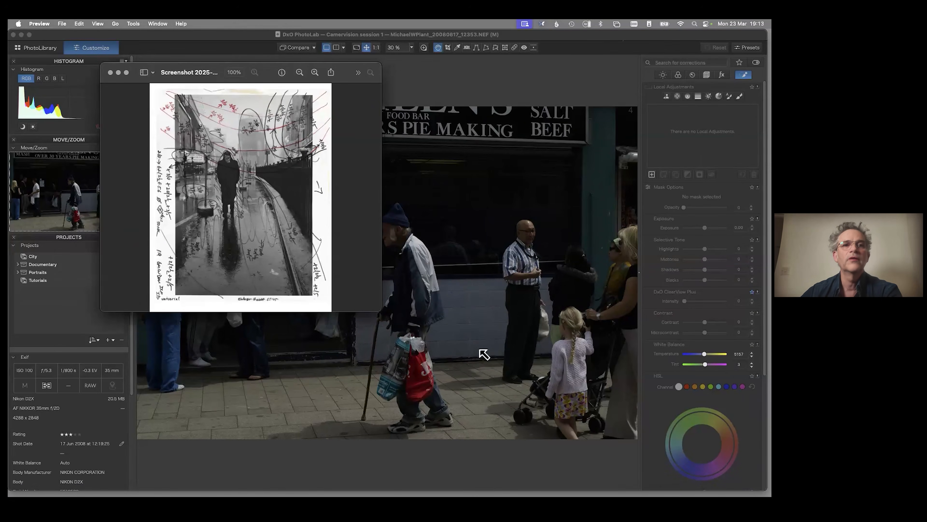
pyautogui.moveTo(484, 353); pyautogui.dragTo(697, 495)
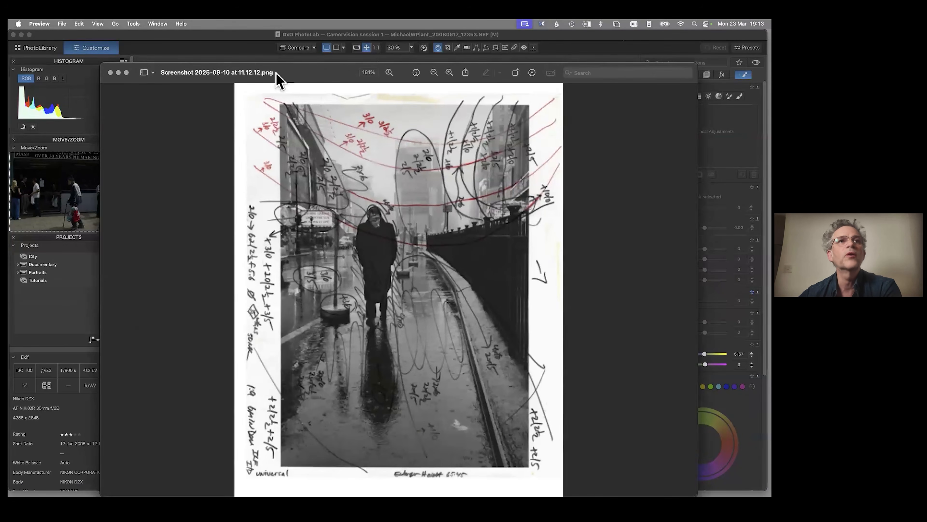
pyautogui.moveTo(271, 72); pyautogui.dragTo(240, 44)
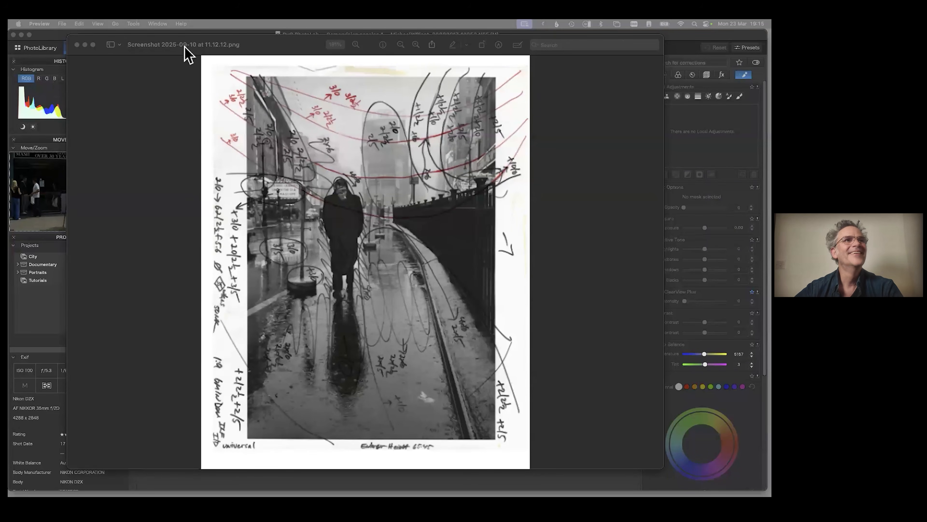
pyautogui.moveTo(146, 43); pyautogui.dragTo(168, 61)
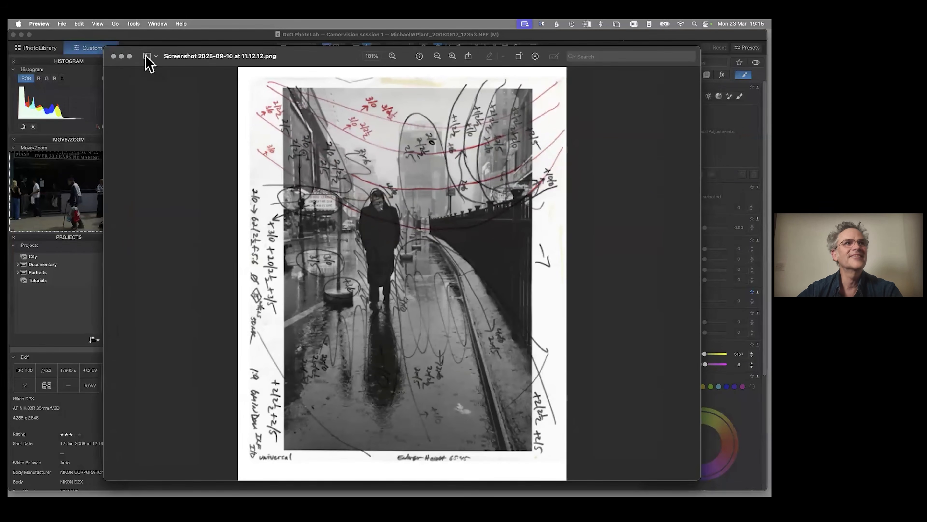
# - Quit Preview and return to the pie shop photo in DxO PhotoLab
pyautogui.click(37, 24)
pyautogui.click(35, 24)
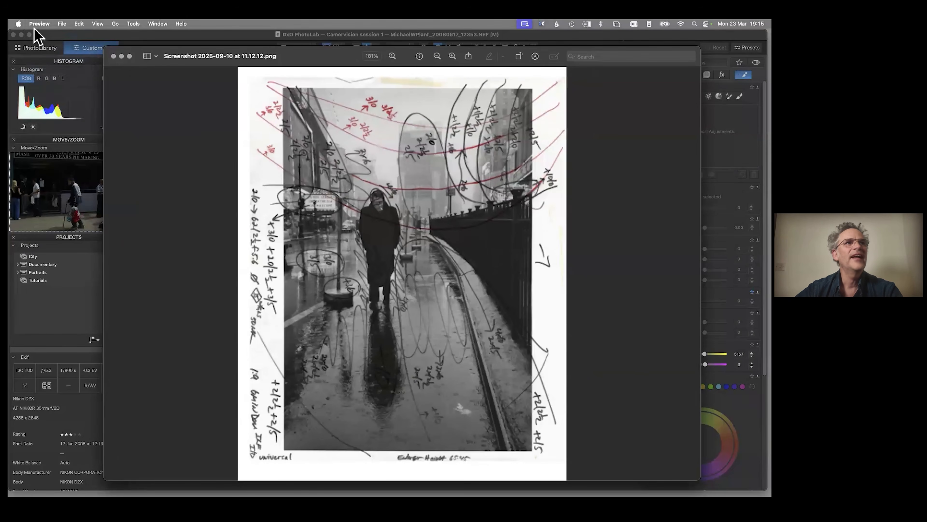
pyautogui.click(36, 24)
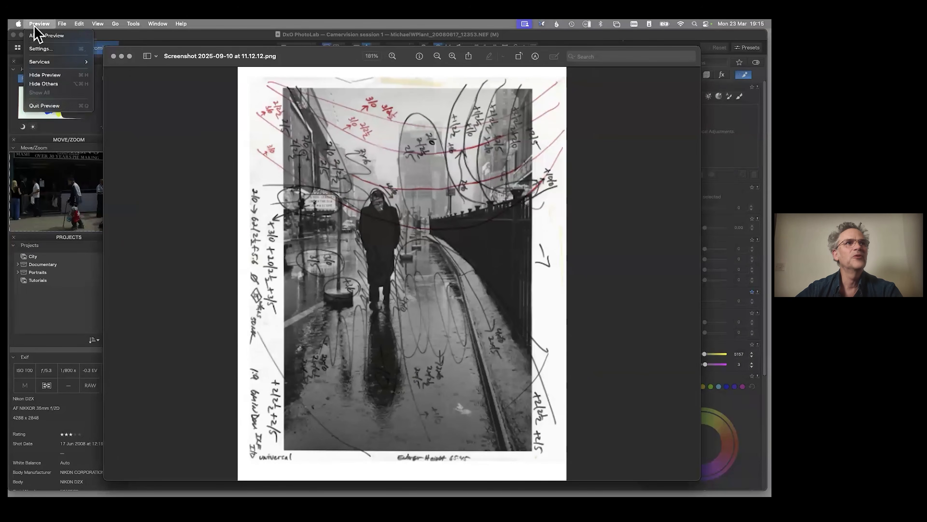
pyautogui.click(51, 105)
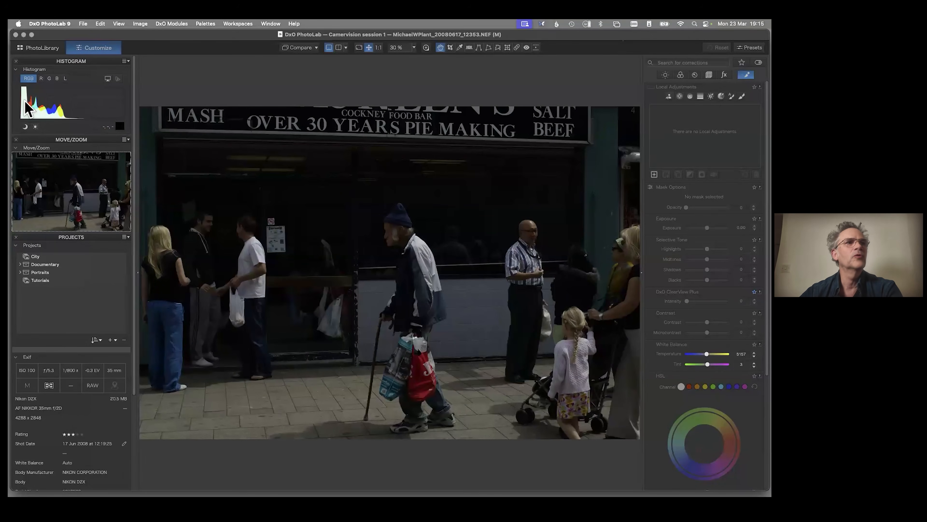
# - Check the pie shop photo with the shadow and highlight clipping warnings, and turn both off again
pyautogui.click(25, 127)
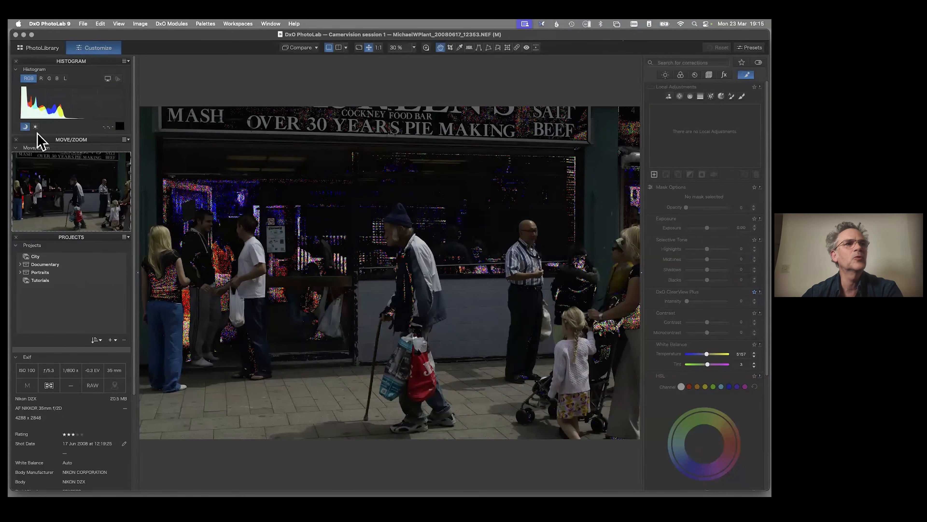
pyautogui.click(35, 126)
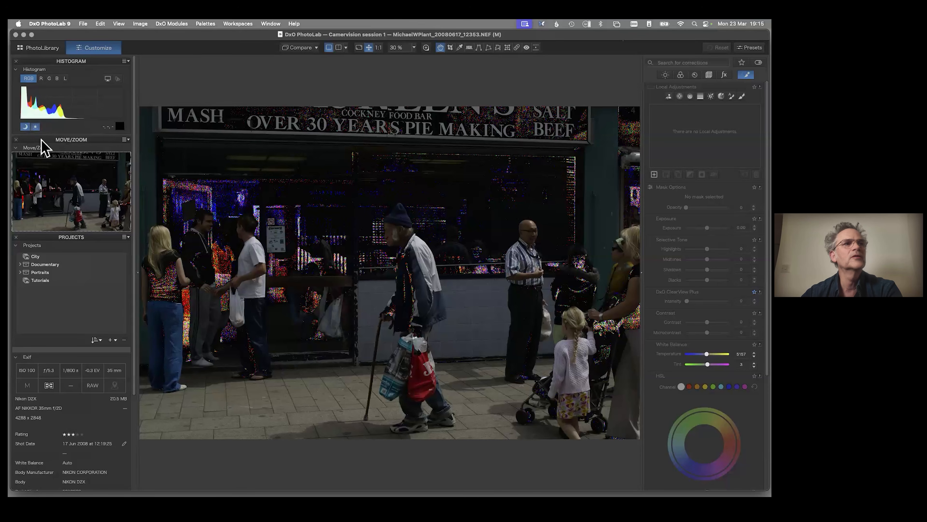
pyautogui.click(35, 127)
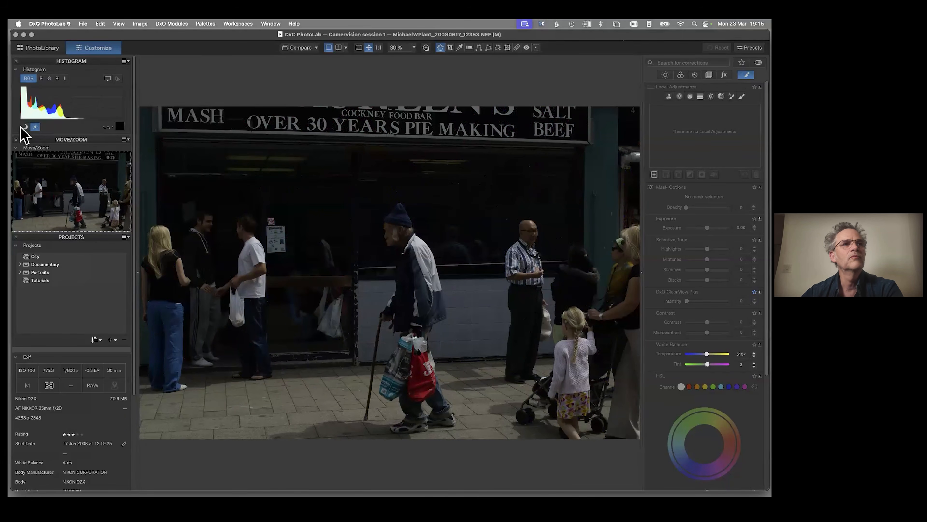
pyautogui.click(24, 127)
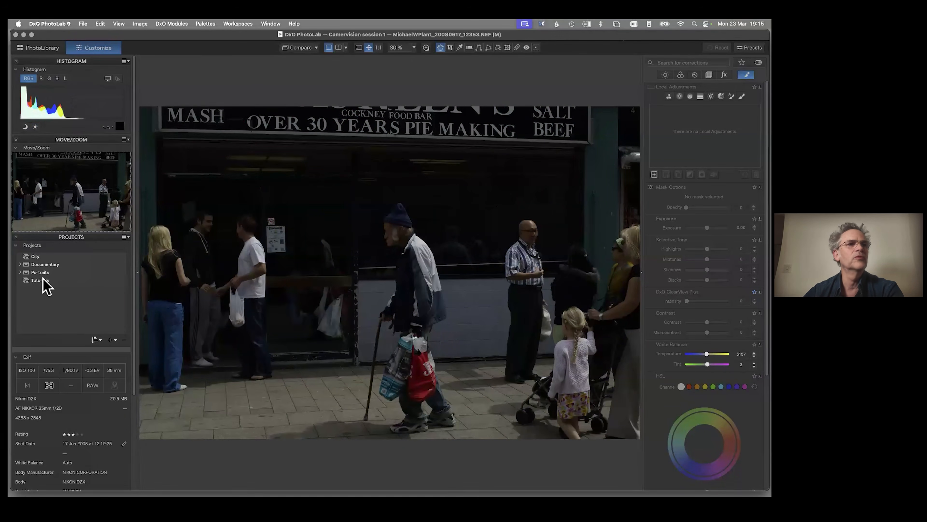
# - Inspect the man in the blue hat and the dark shopfront at 100% zoom, and fit the whole photo back in view
pyautogui.click(379, 48)
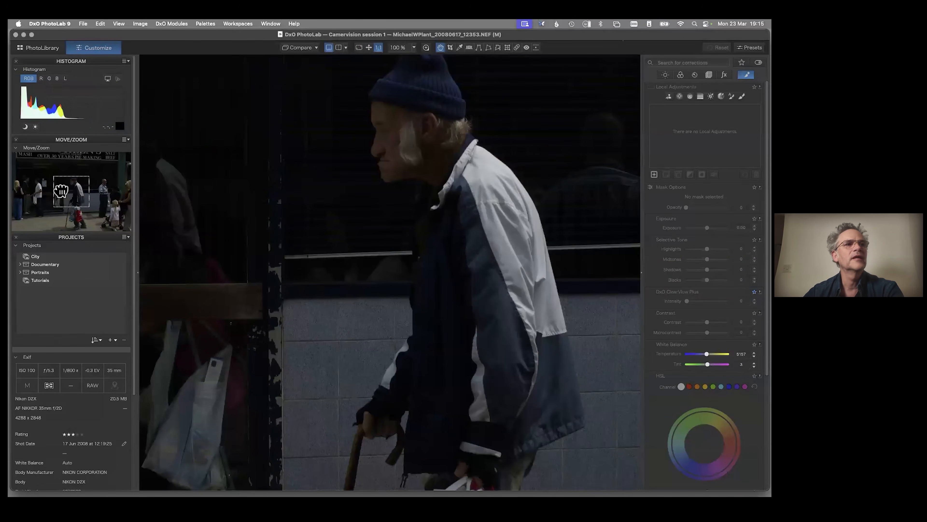
pyautogui.moveTo(54, 183); pyautogui.dragTo(38, 185)
pyautogui.moveTo(34, 205); pyautogui.dragTo(61, 203)
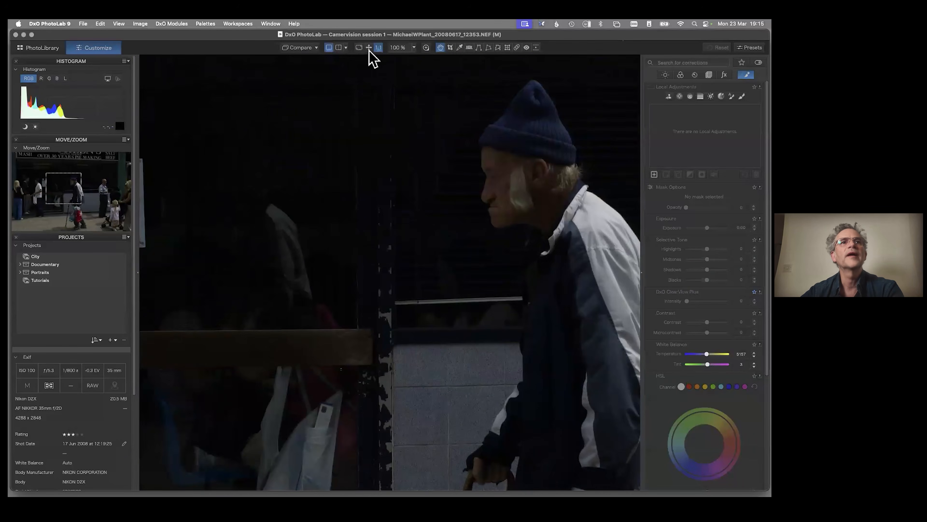
pyautogui.click(369, 49)
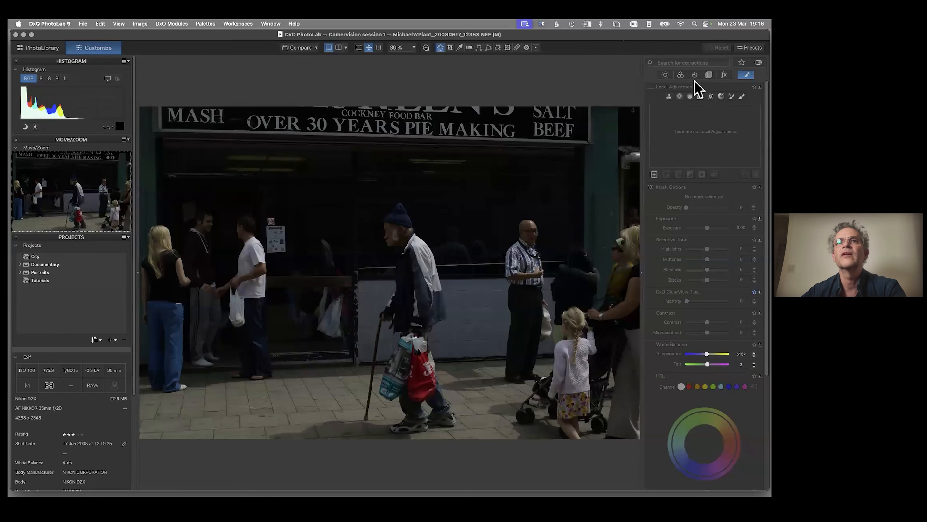
# - Look through the light, color, detail, geometry and effects correction categories and return to the local adjustments
pyautogui.click(672, 76)
pyautogui.click(680, 75)
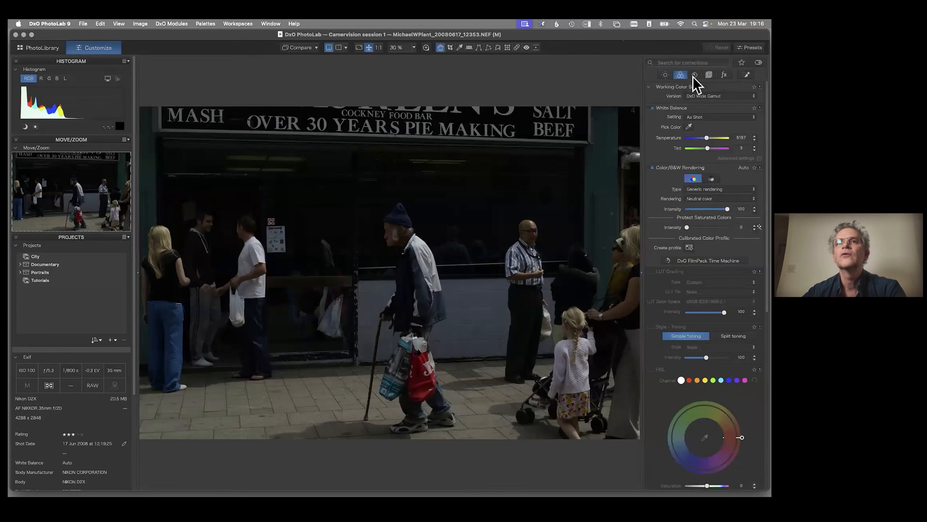
pyautogui.click(694, 76)
pyautogui.click(710, 76)
pyautogui.click(725, 75)
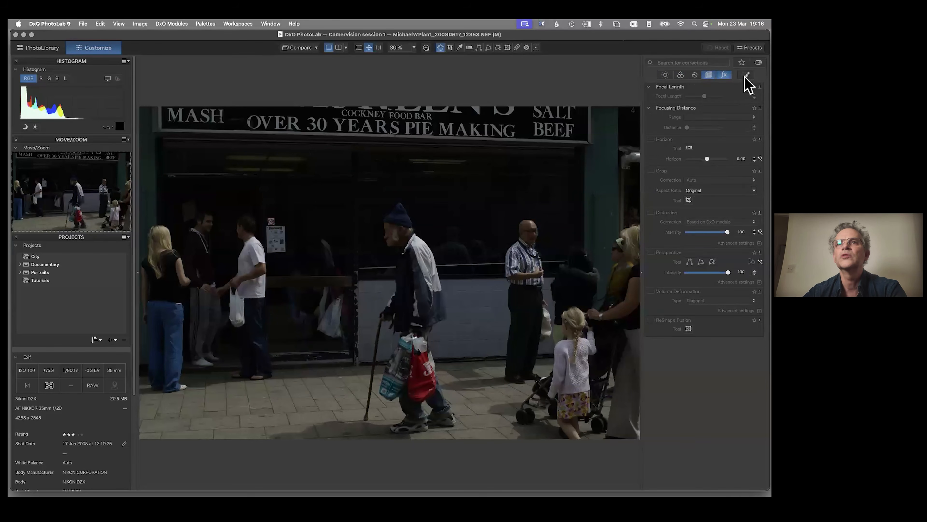
pyautogui.click(745, 76)
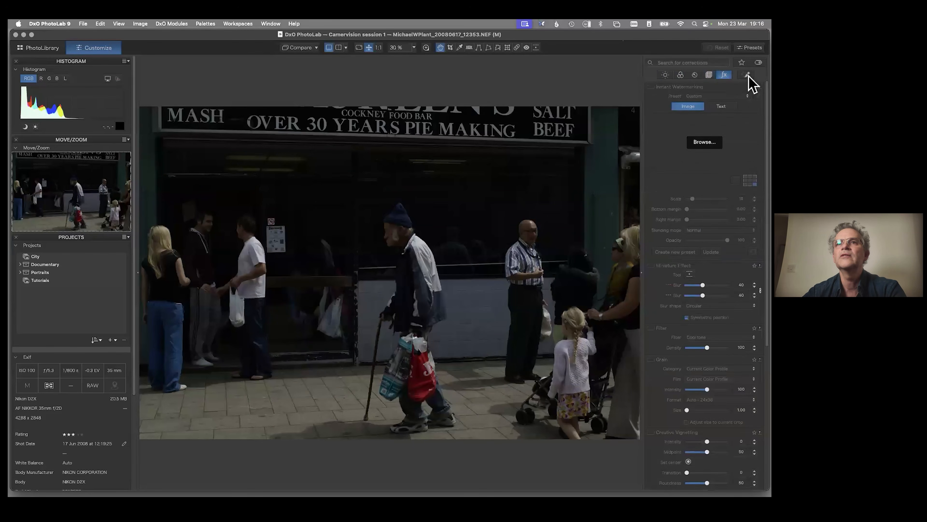
# - Look through the light and color corrections, and set the photo's denoising to DeepPRIME XD3
pyautogui.click(665, 75)
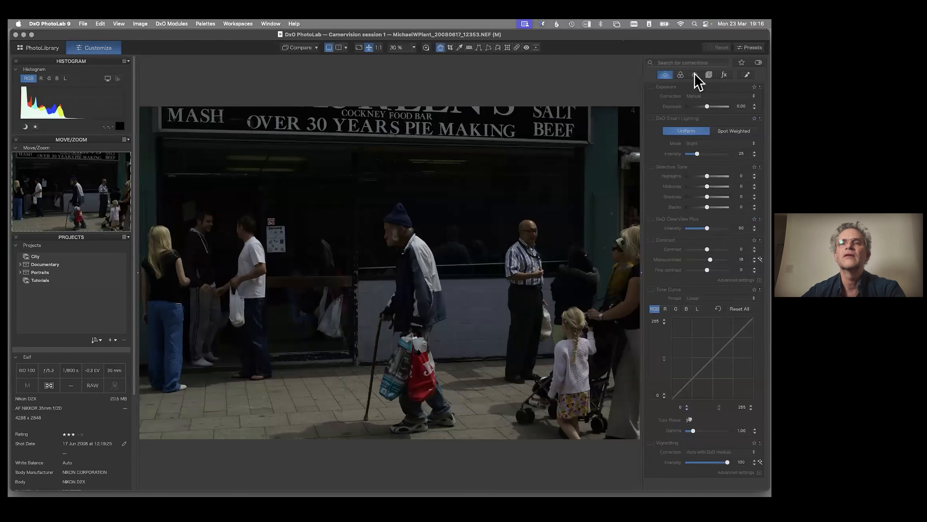
pyautogui.click(681, 75)
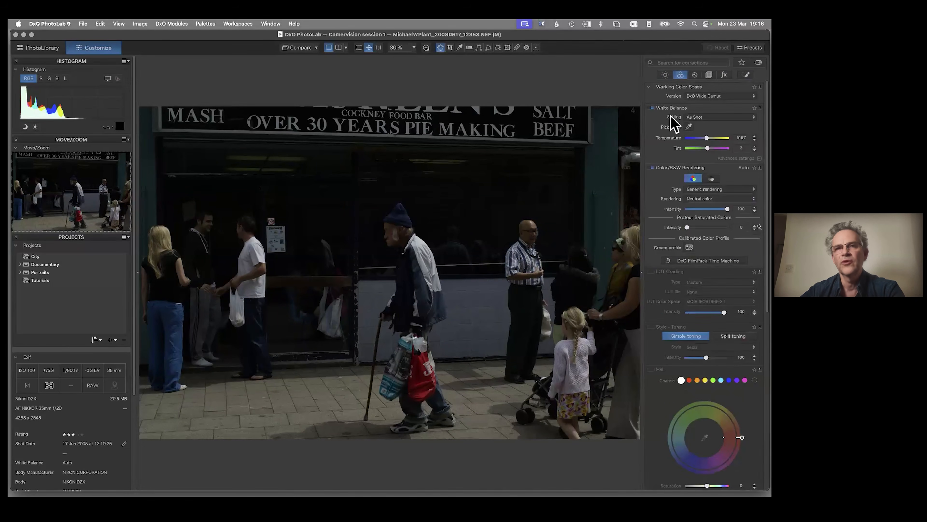
pyautogui.click(665, 75)
pyautogui.click(695, 75)
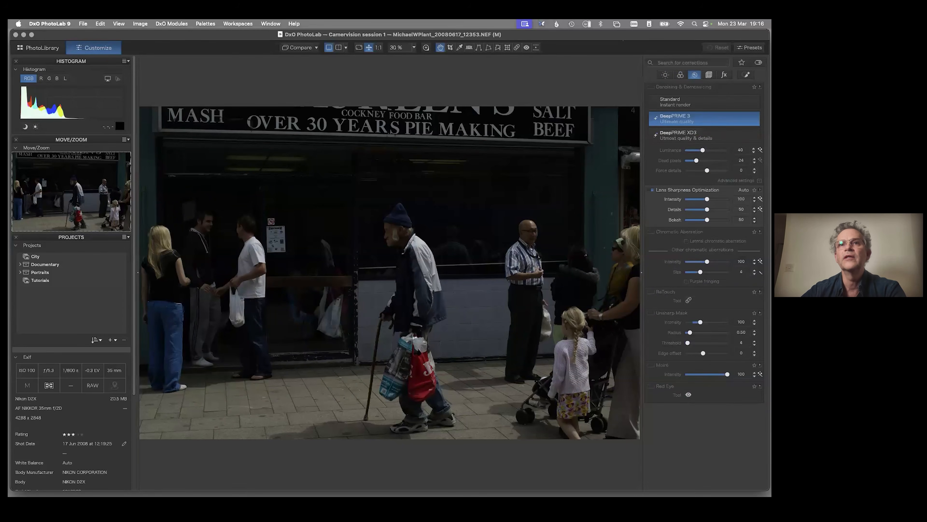
pyautogui.click(679, 136)
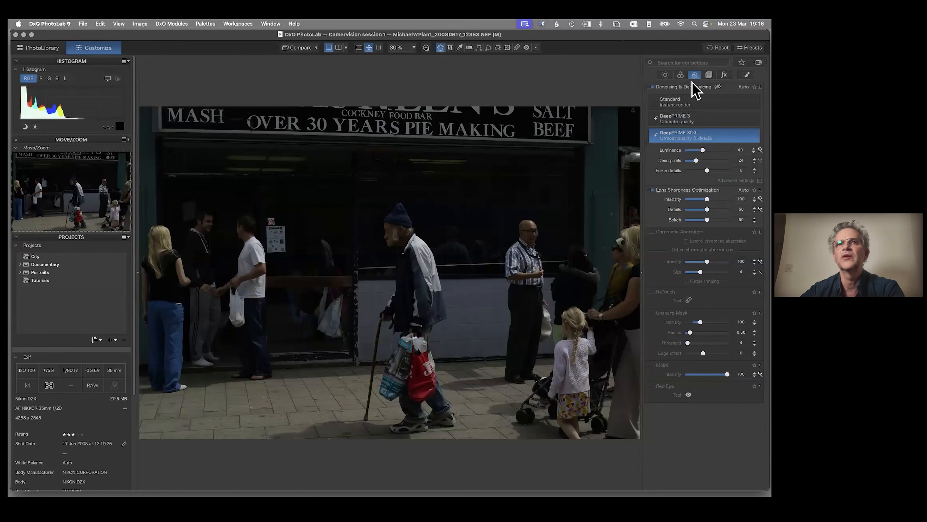
# - Look through the geometry and effects corrections, and compare the AI mask and control point tools in the local adjustments
pyautogui.click(708, 76)
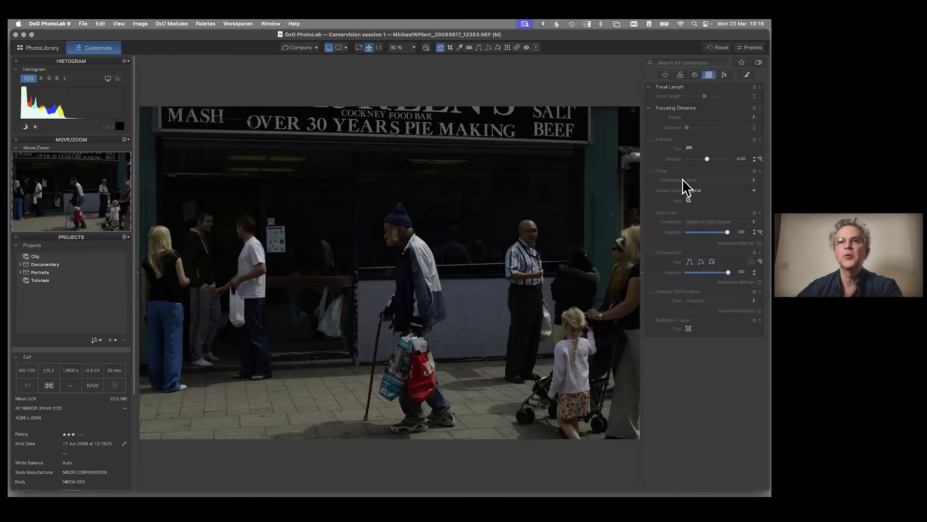
pyautogui.click(725, 75)
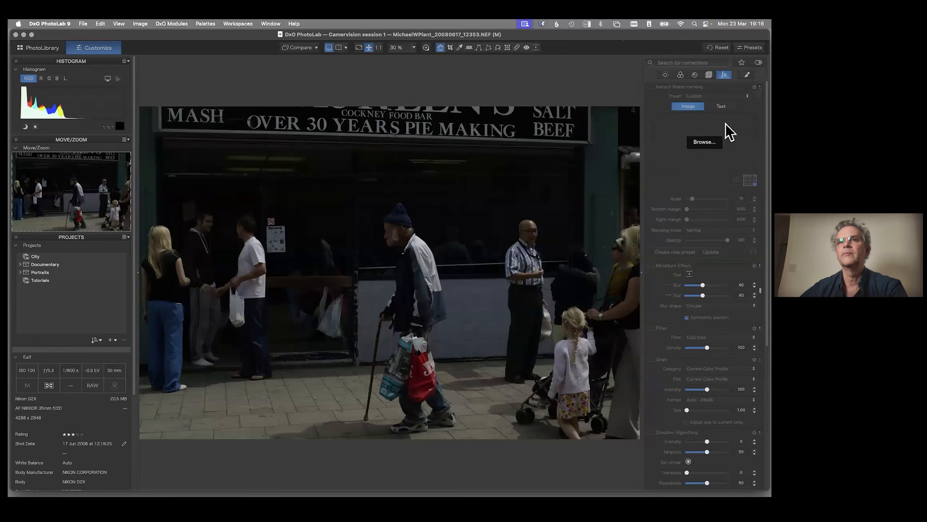
pyautogui.click(747, 75)
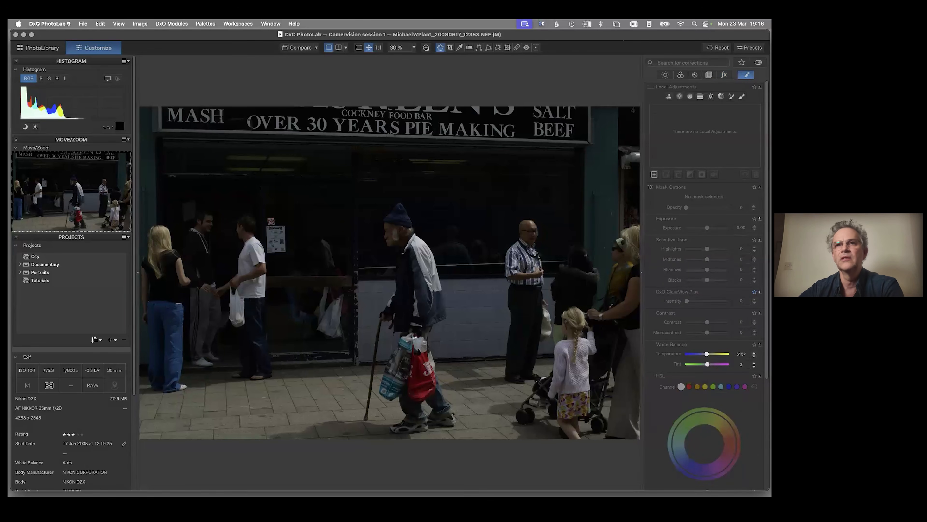
pyautogui.click(669, 97)
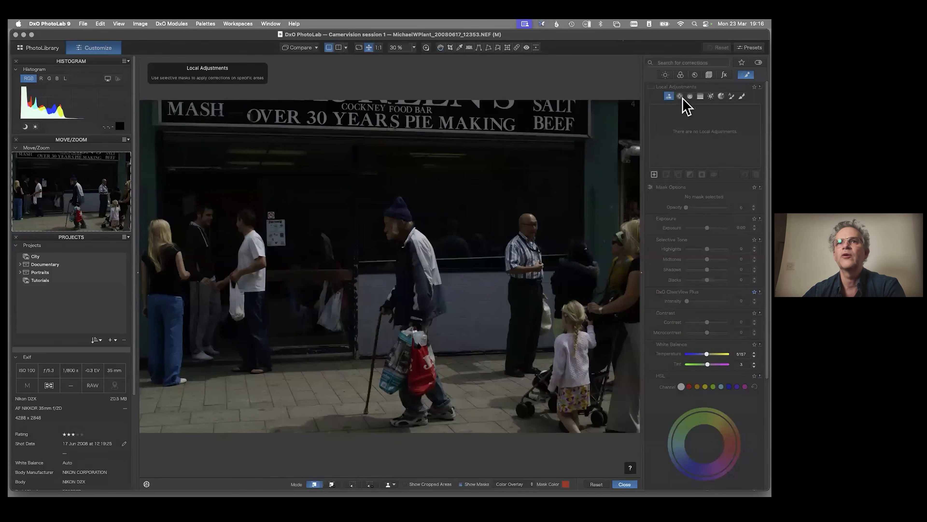
pyautogui.click(680, 96)
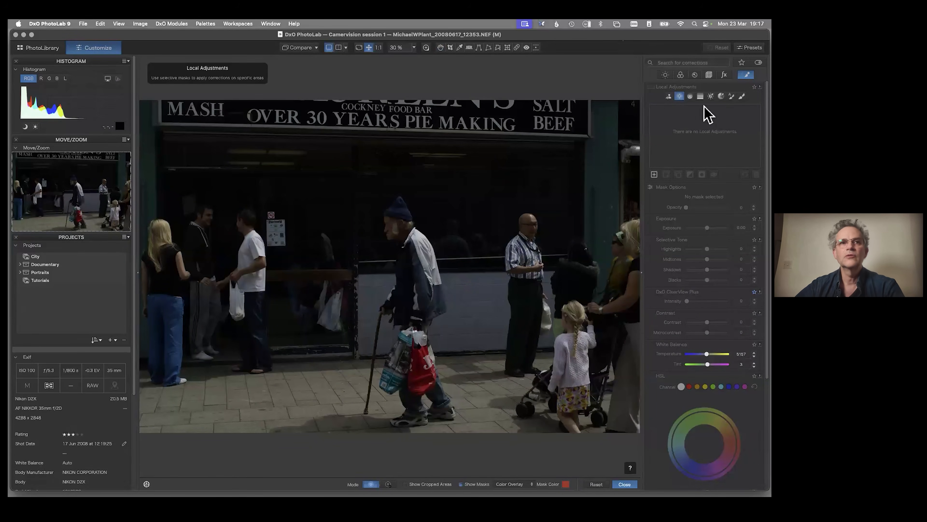
pyautogui.click(668, 97)
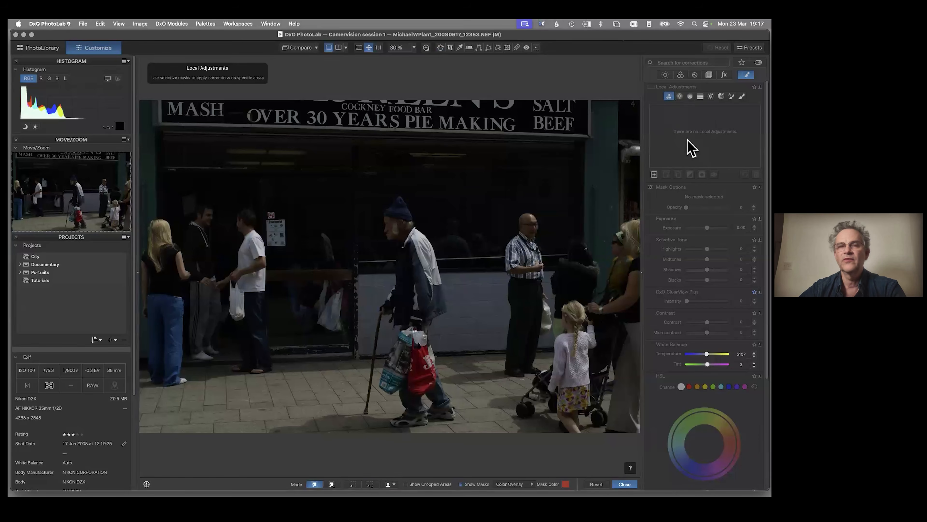
# - Mask the man in the blue hat with control points on his hat, shoulder, waist, shopping bags and feet
pyautogui.click(680, 96)
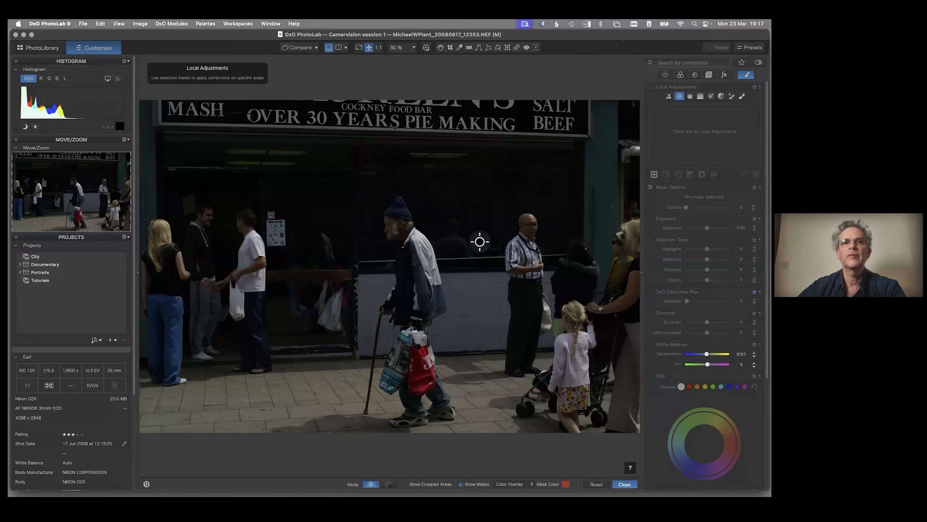
pyautogui.click(409, 249)
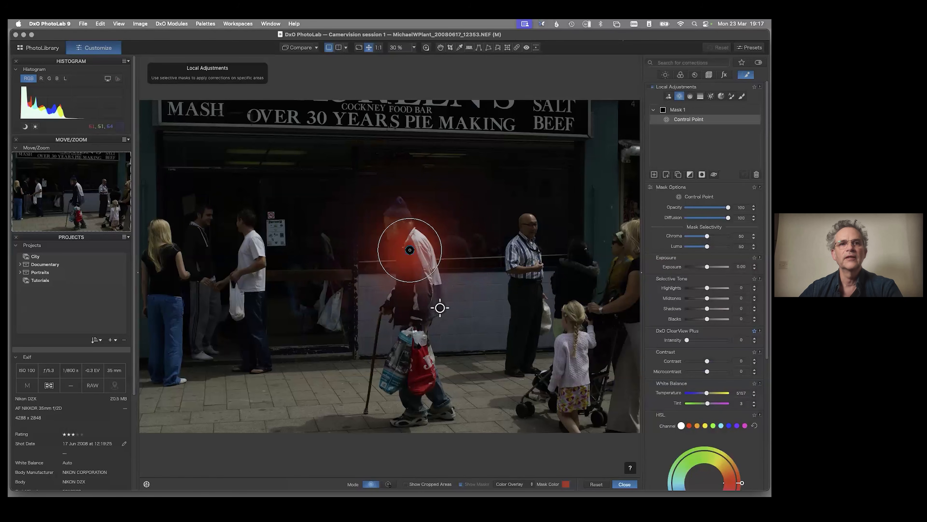
pyautogui.click(402, 351)
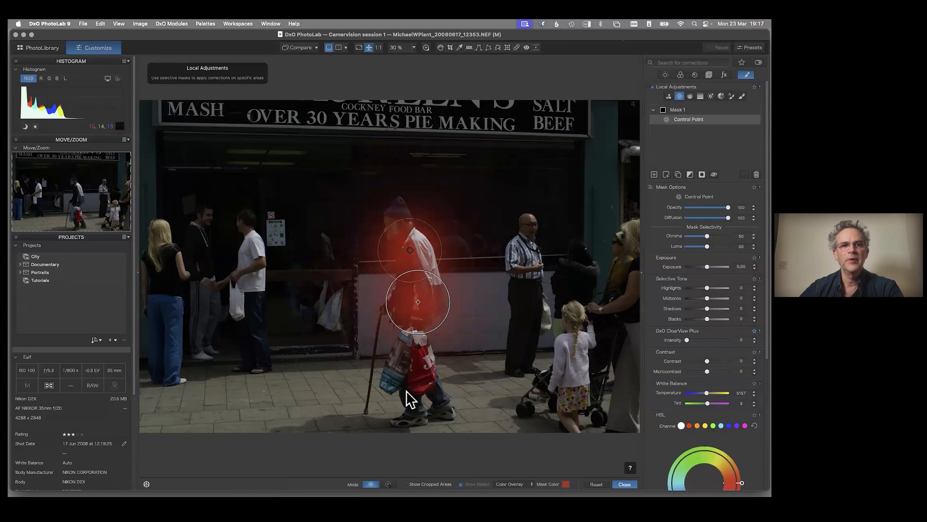
pyautogui.click(428, 405)
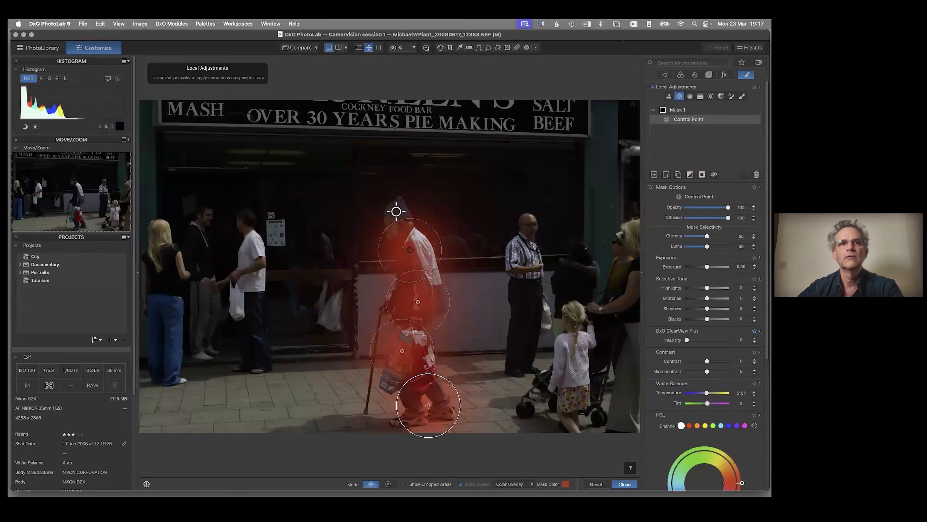
pyautogui.click(397, 211)
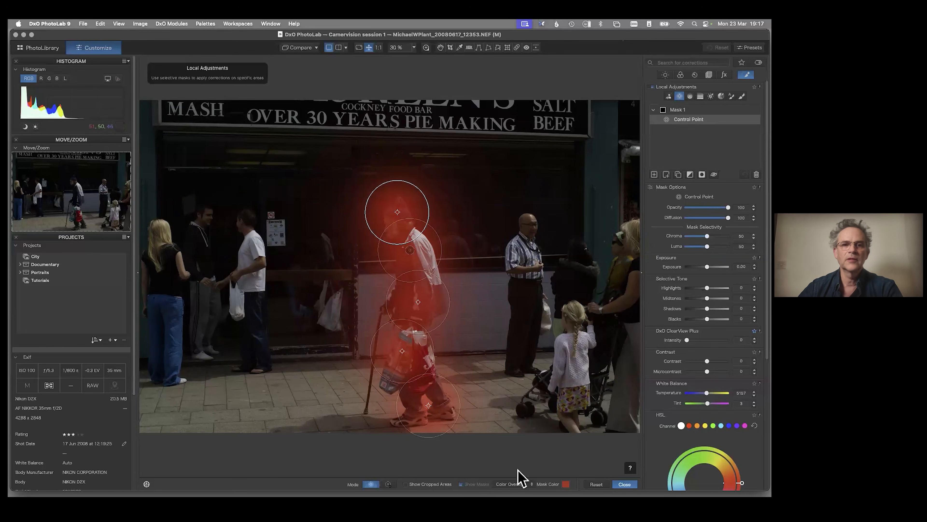
# - Display the mask in black and white, try diffusion 98, chroma 83 and luma 35 on it, and delete the mask
pyautogui.click(526, 482)
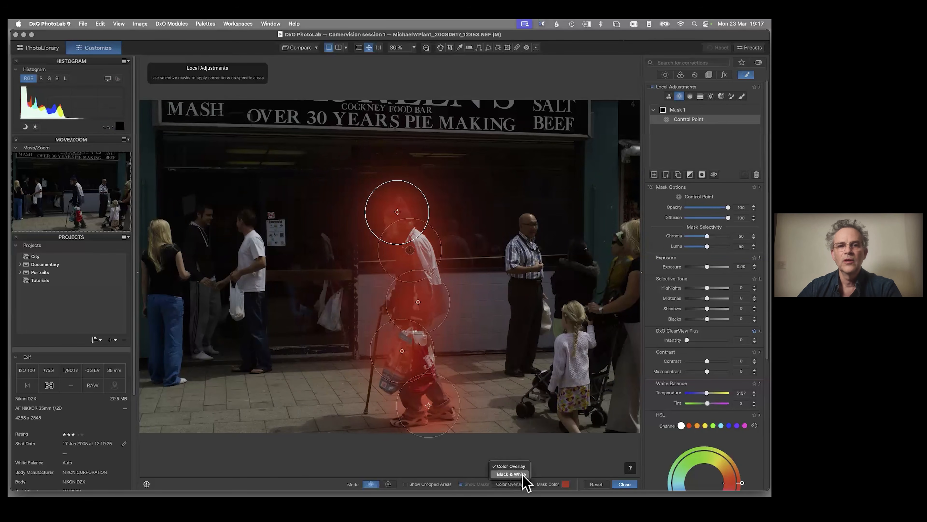
pyautogui.click(518, 474)
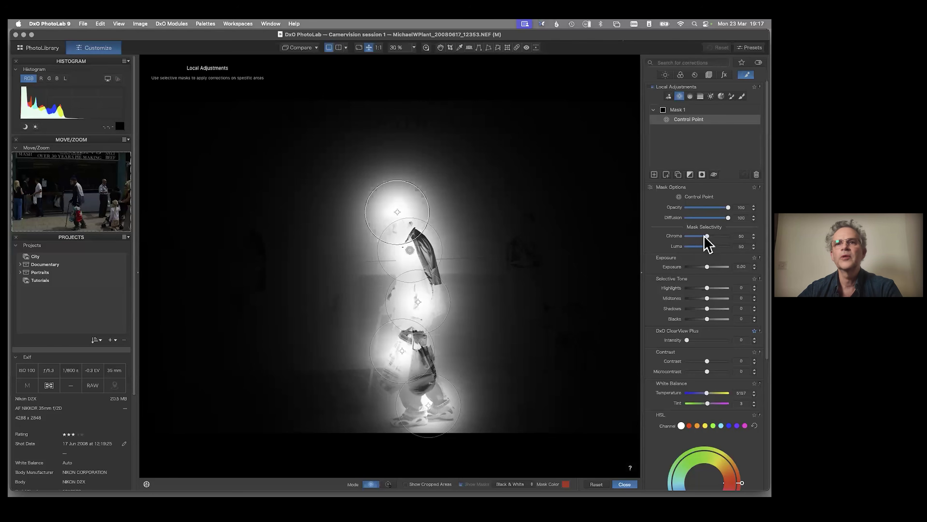
pyautogui.moveTo(707, 236); pyautogui.dragTo(688, 250)
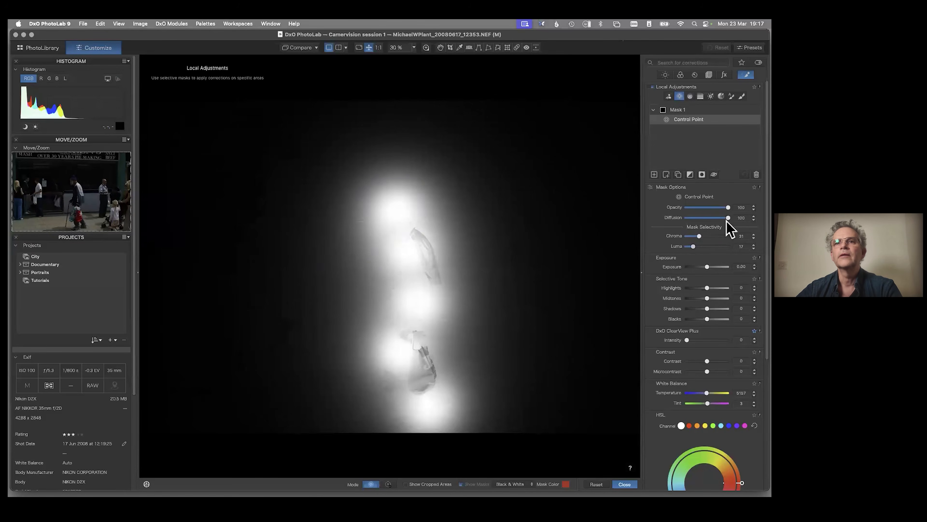
pyautogui.moveTo(720, 220)
pyautogui.mouseDown()
pyautogui.moveTo(694, 223)
pyautogui.moveTo(724, 223)
pyautogui.moveTo(718, 209)
pyautogui.moveTo(731, 207)
pyautogui.mouseUp()
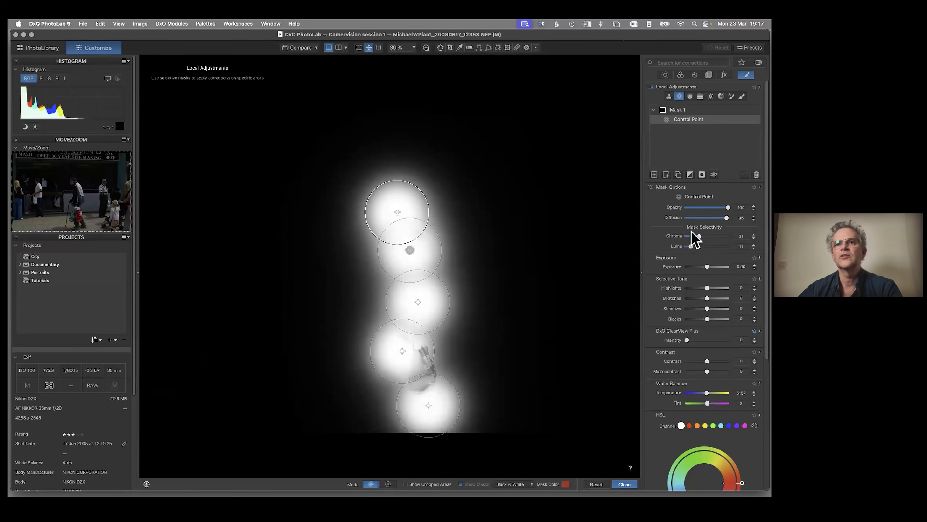
pyautogui.moveTo(691, 237)
pyautogui.mouseDown()
pyautogui.moveTo(721, 237)
pyautogui.moveTo(701, 247)
pyautogui.mouseUp()
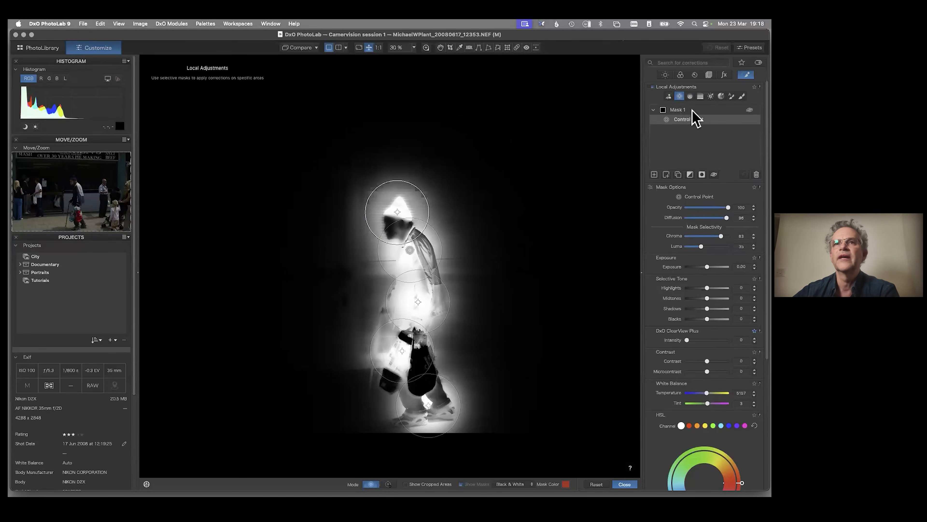
pyautogui.click(756, 175)
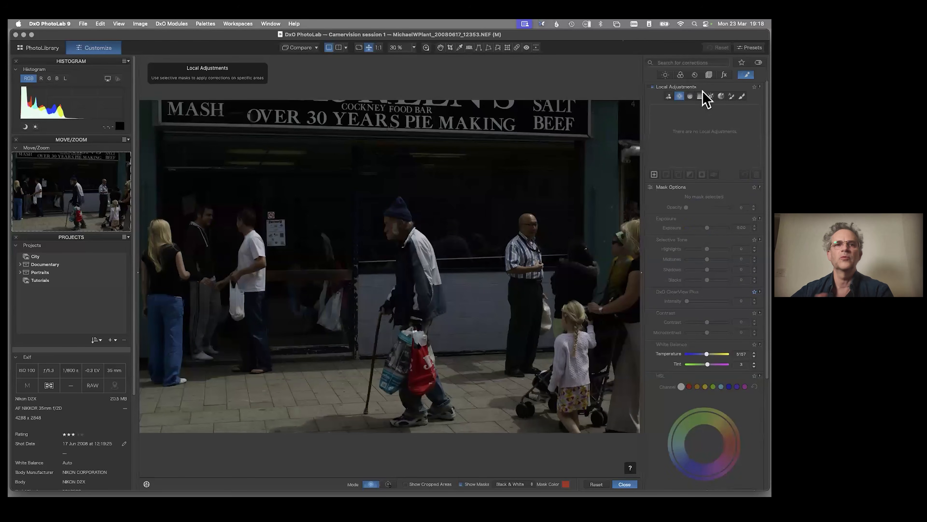
# - Look through the light and color corrections, and switch the rendering to black and white and back to color
pyautogui.click(681, 75)
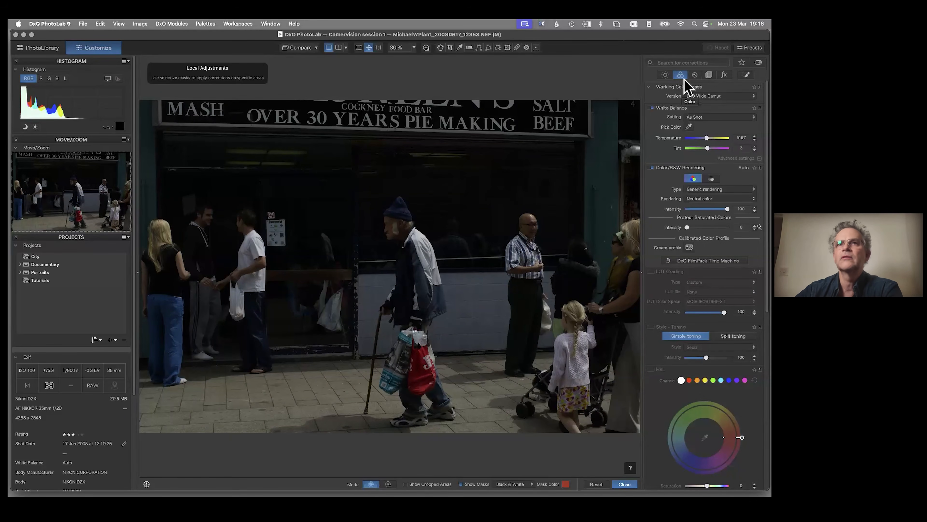
pyautogui.click(665, 76)
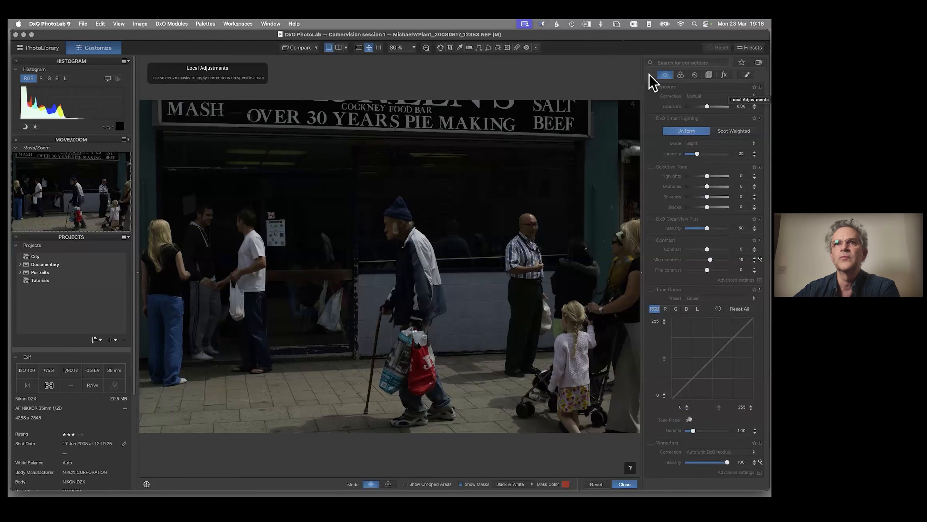
pyautogui.click(681, 75)
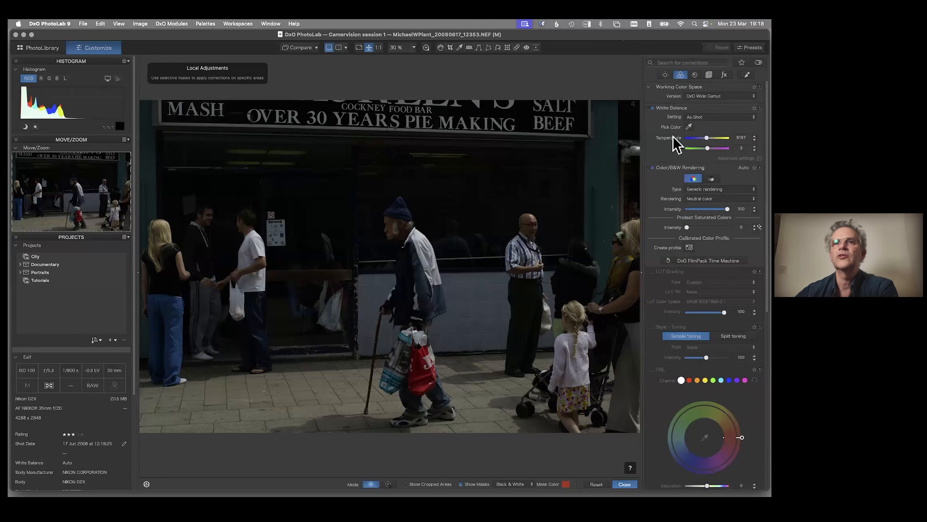
pyautogui.click(710, 180)
pyautogui.click(695, 180)
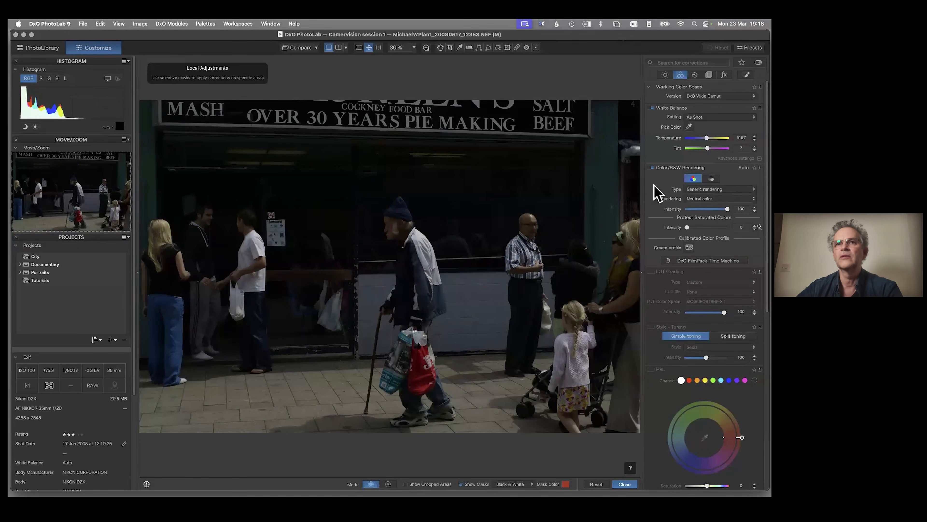
# - Review the color rendering types and the generic rendering profiles, keeping Generic rendering with Neutral color
pyautogui.click(703, 190)
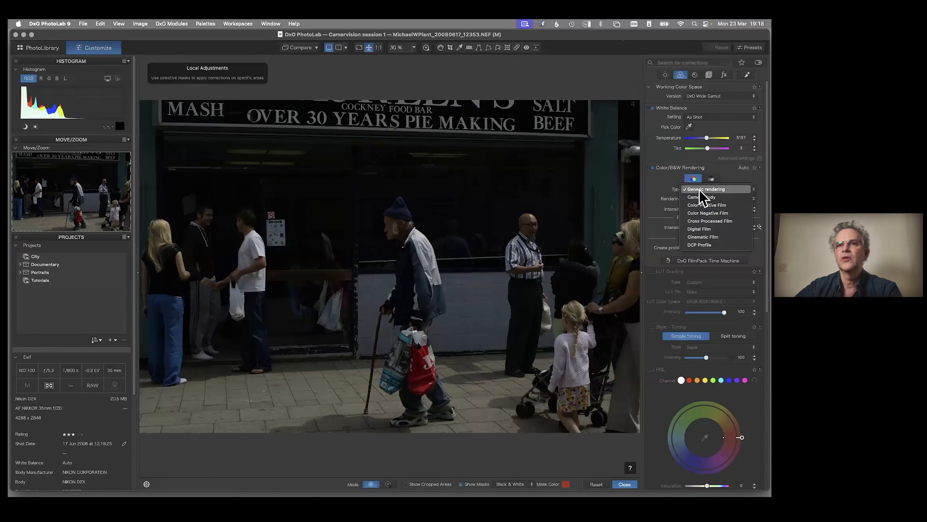
pyautogui.click(732, 192)
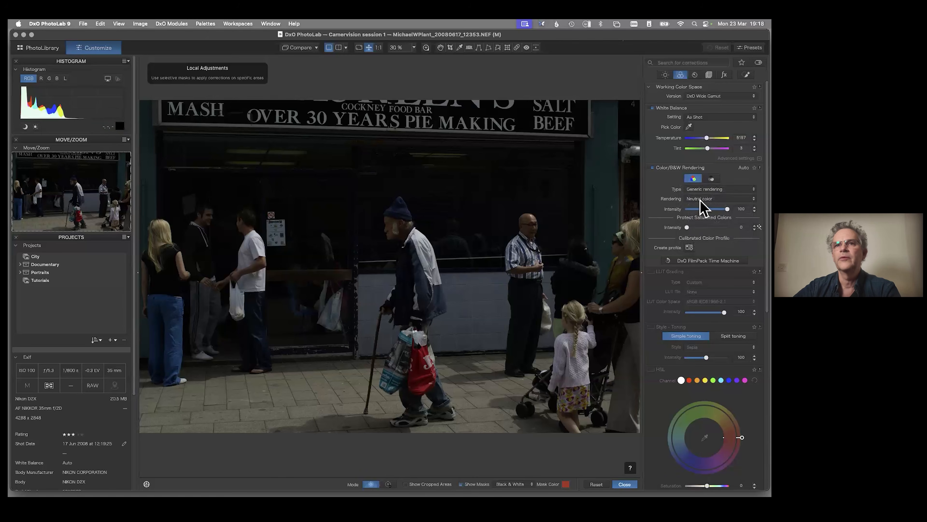
pyautogui.click(707, 201)
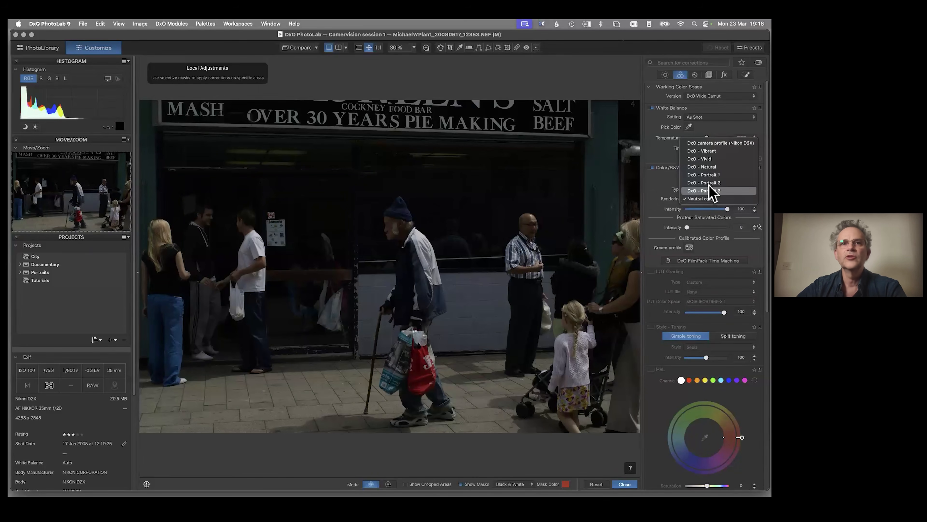
pyautogui.click(709, 200)
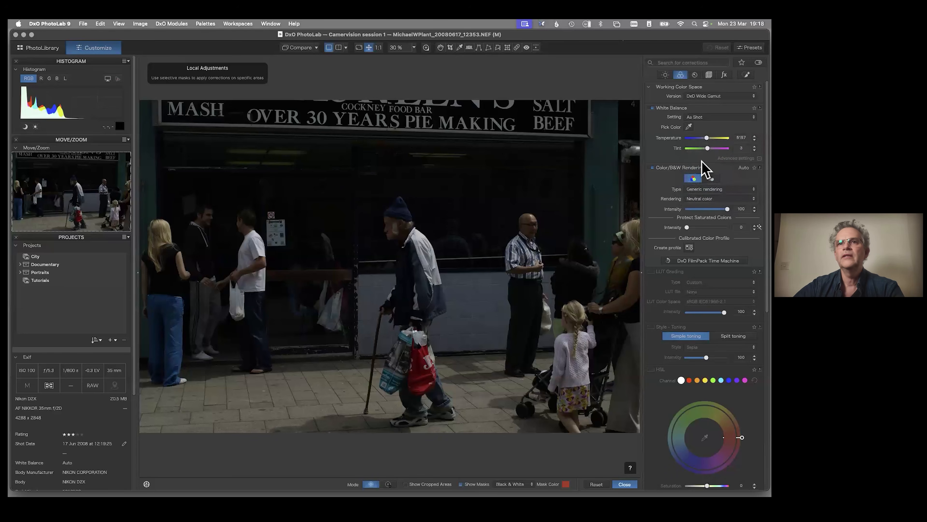
# - Set the color rendering type to Camera Body and choose the Fujifilm profile beginning with X-E2, X-E2S, X-E3
pyautogui.click(704, 188)
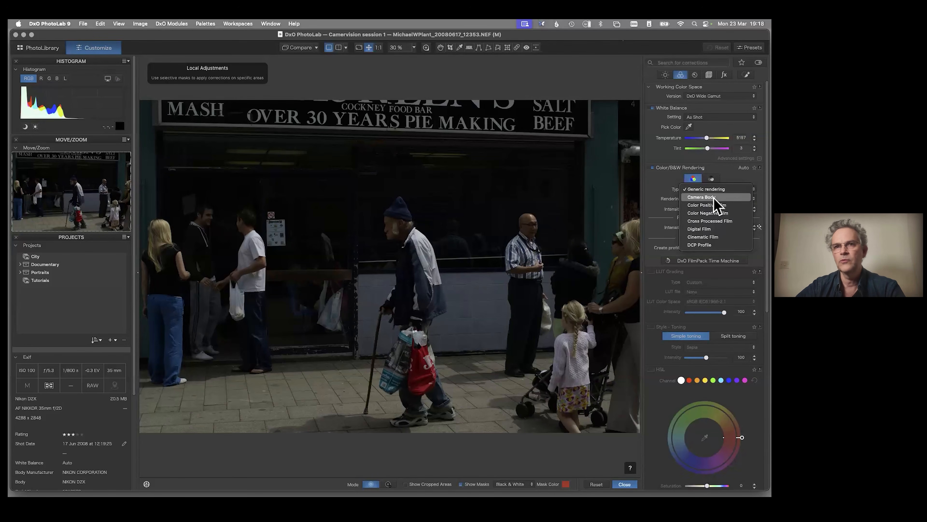
pyautogui.click(715, 199)
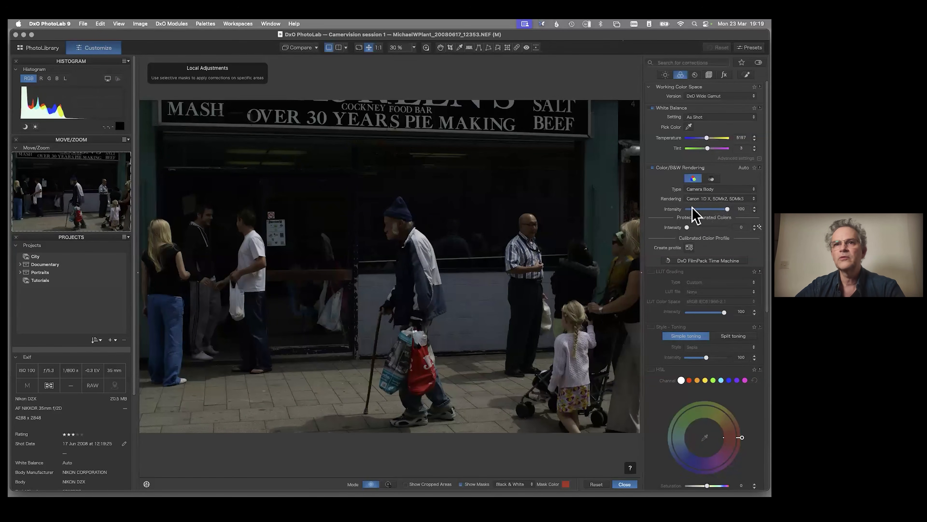
pyautogui.click(745, 200)
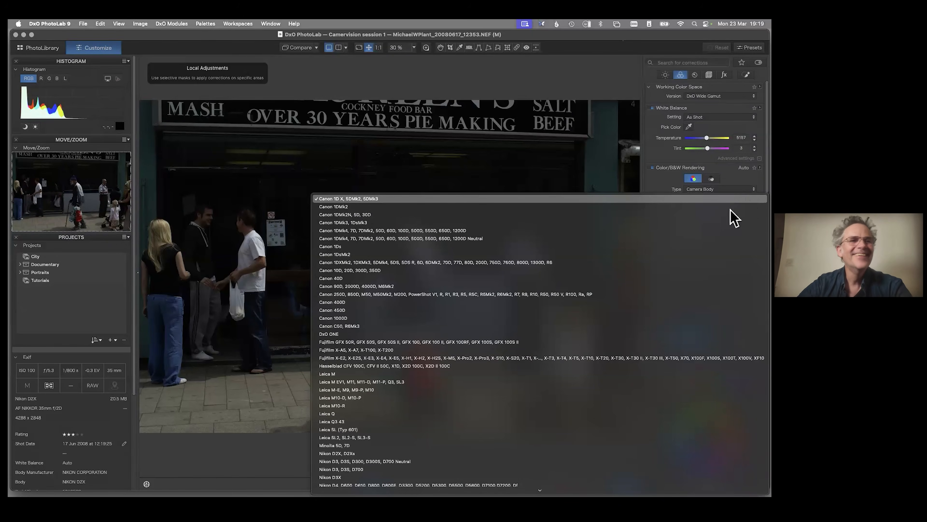
pyautogui.write('dnikon d200')
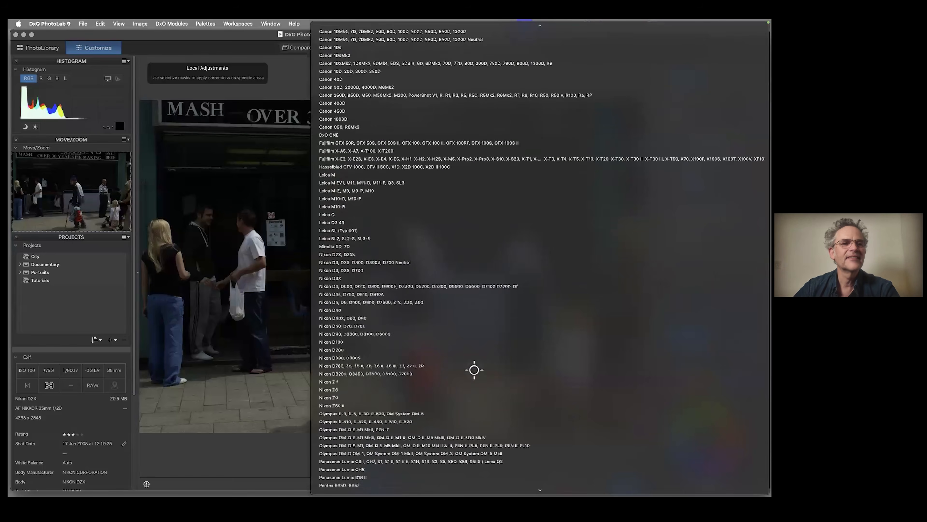
pyautogui.scroll(3, 413, 29)
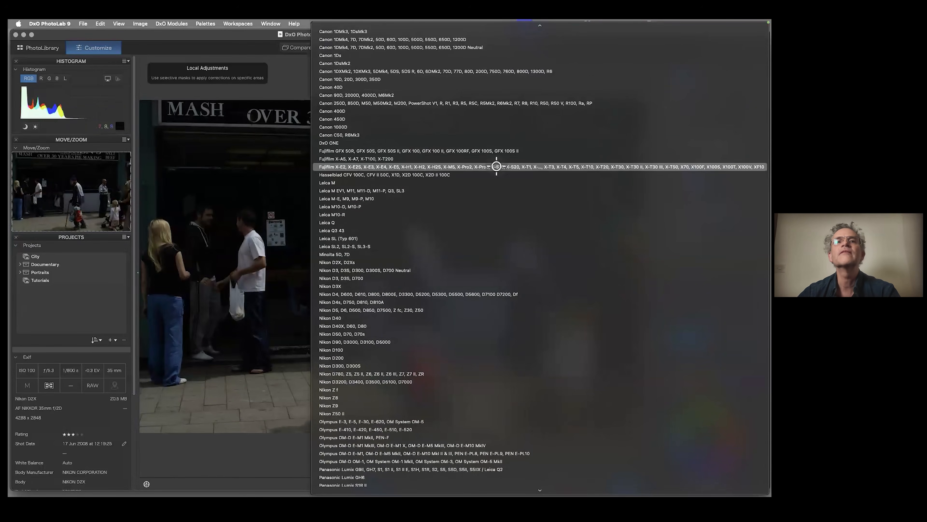
pyautogui.click(597, 167)
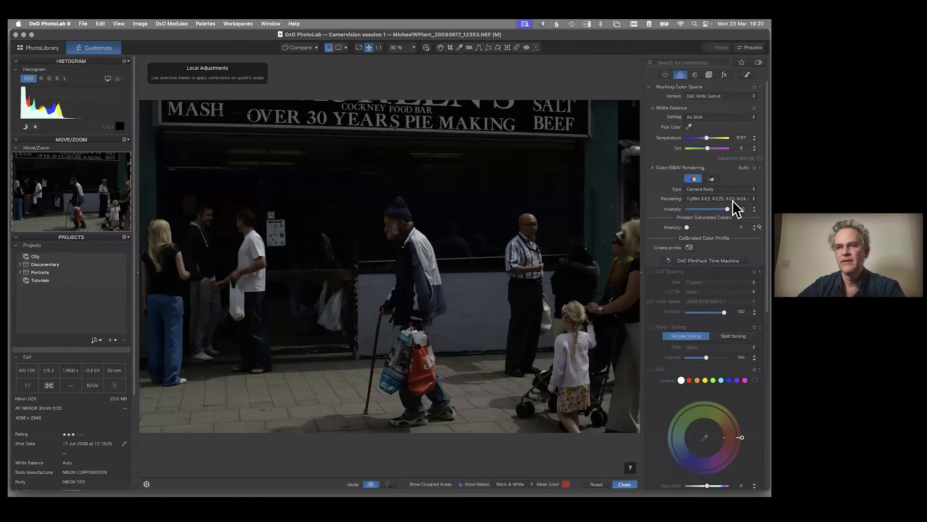
# - Look through the color rendering types, and switch to black and white and back to color to restore Generic rendering with Neutral color
pyautogui.click(715, 189)
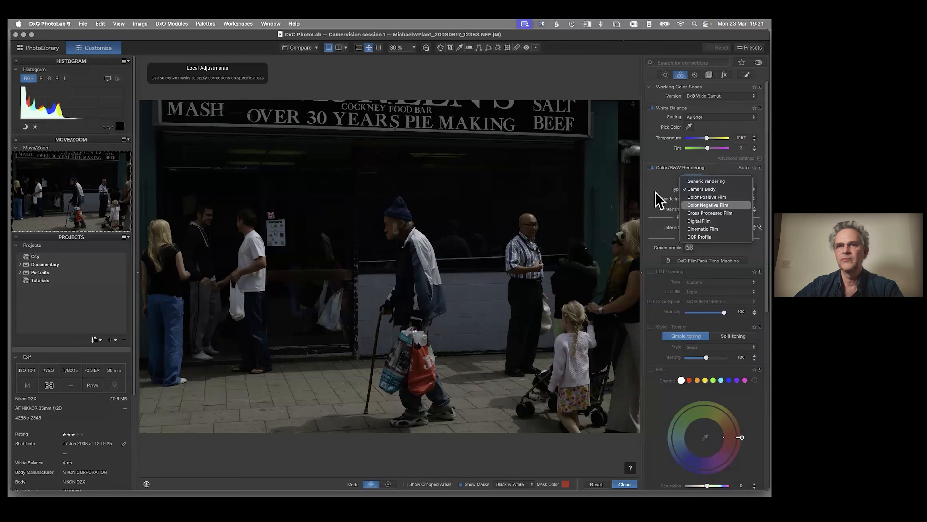
pyautogui.click(758, 180)
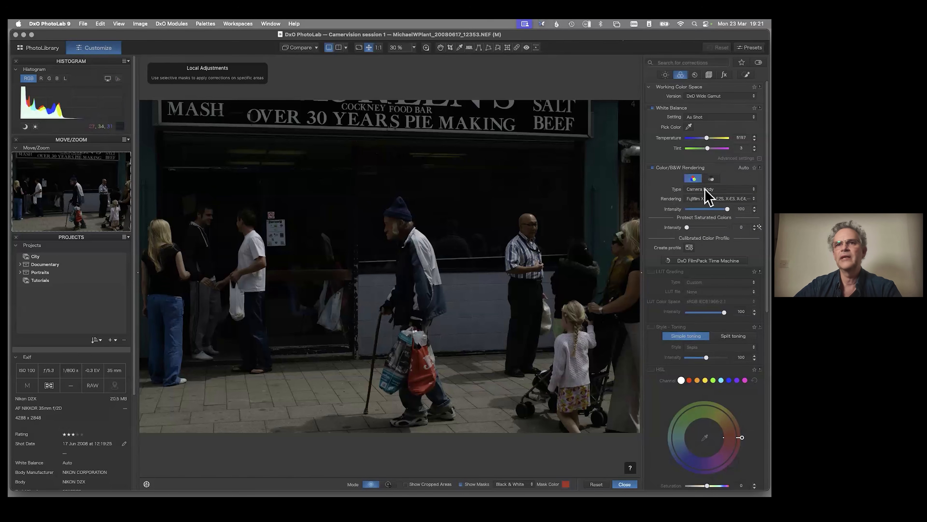
pyautogui.click(711, 179)
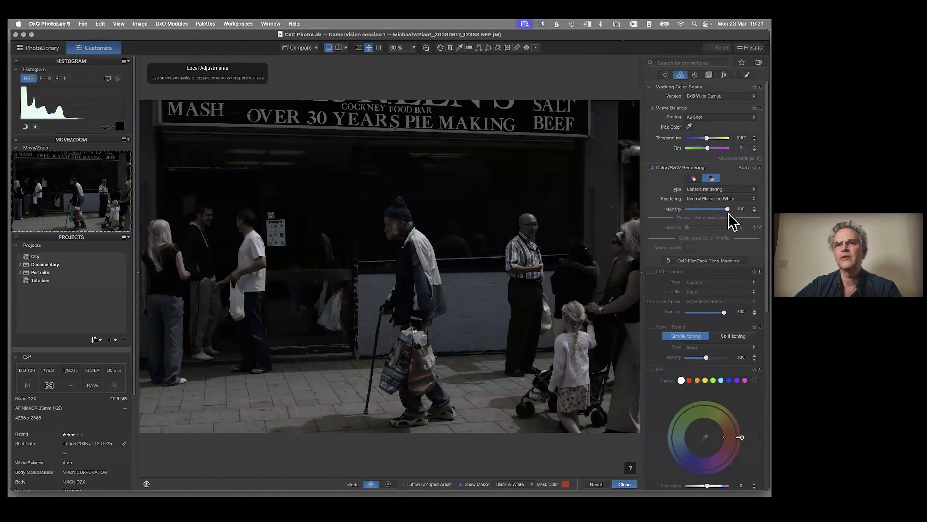
pyautogui.click(694, 179)
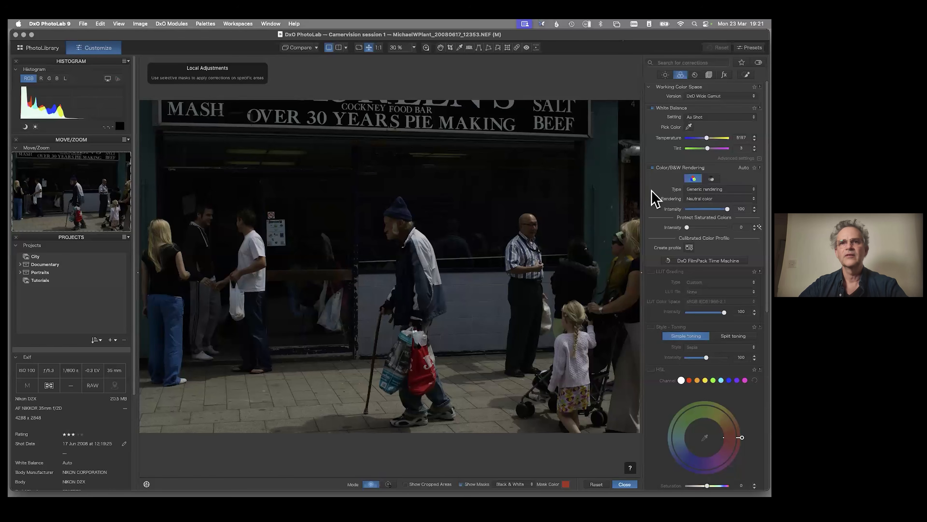
# - Review the available working color space versions, keeping DxO Wide Gamut
pyautogui.click(705, 96)
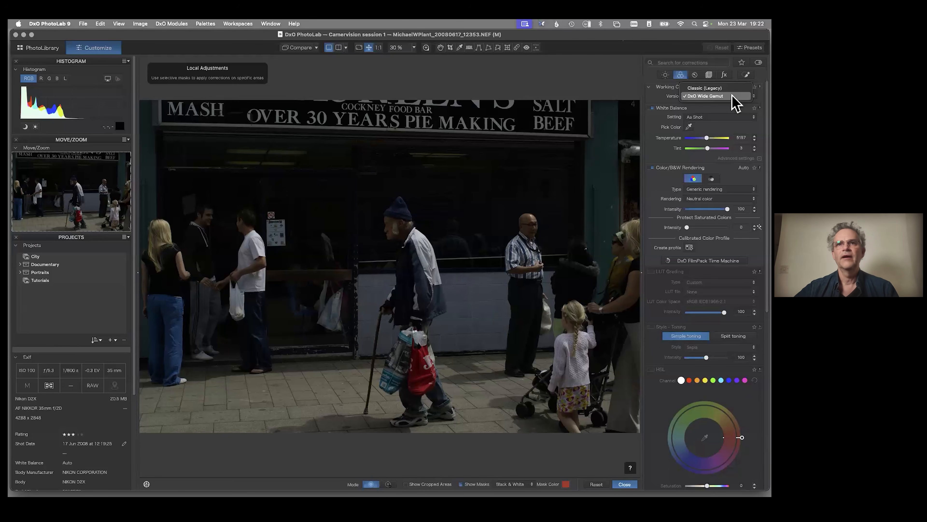
pyautogui.click(731, 96)
pyautogui.click(686, 97)
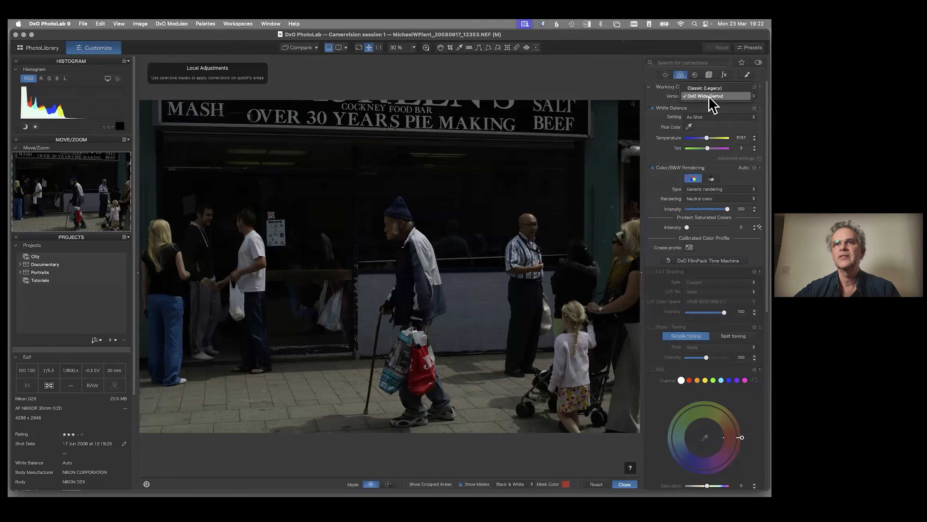
pyautogui.click(725, 97)
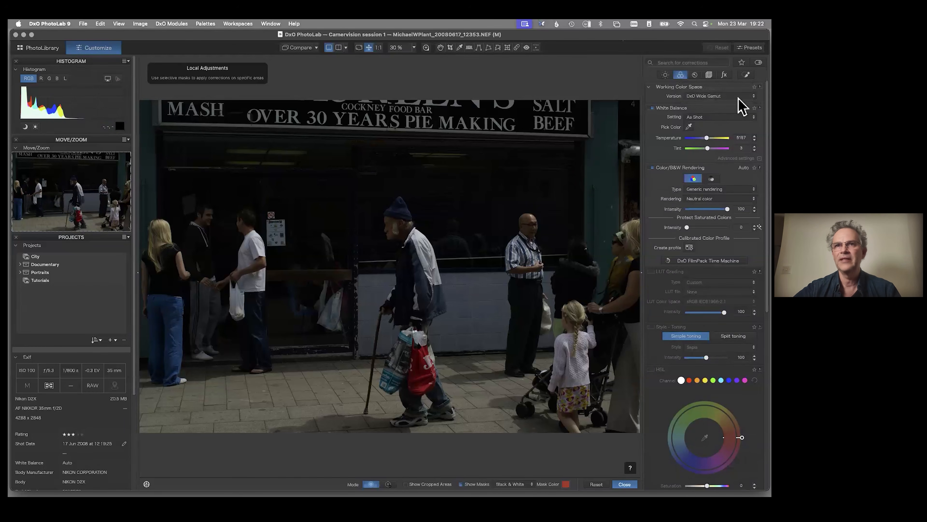
pyautogui.click(734, 97)
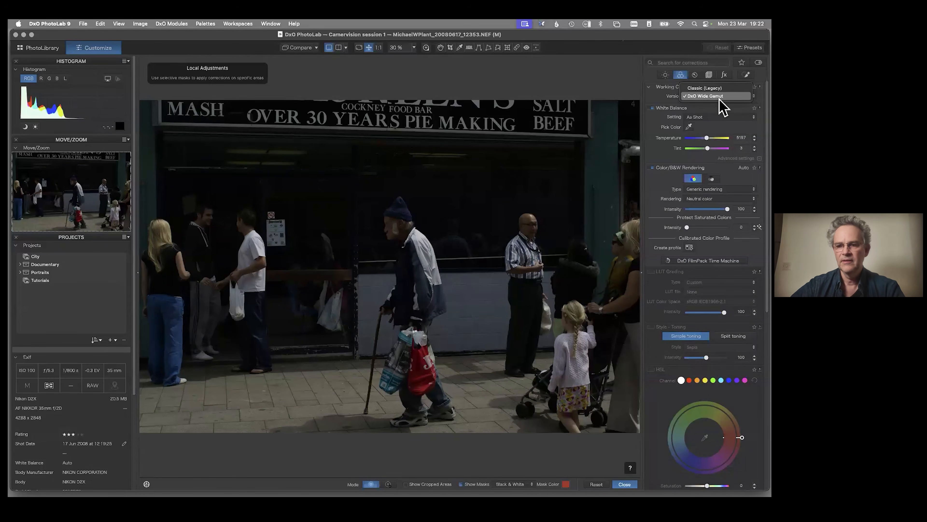
pyautogui.click(736, 64)
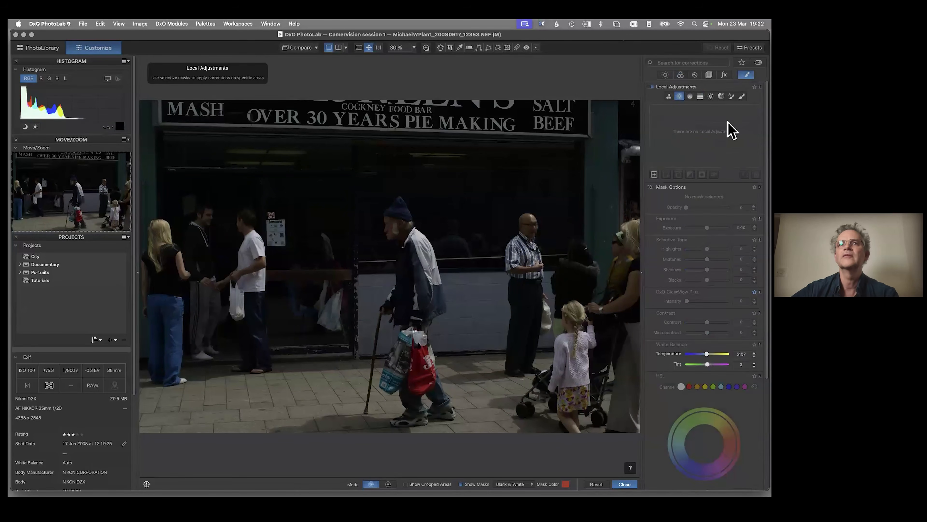
# - Try exposure at -0.15 and 3.77, reset it to 0, and set the microcontrast to 0
pyautogui.click(665, 76)
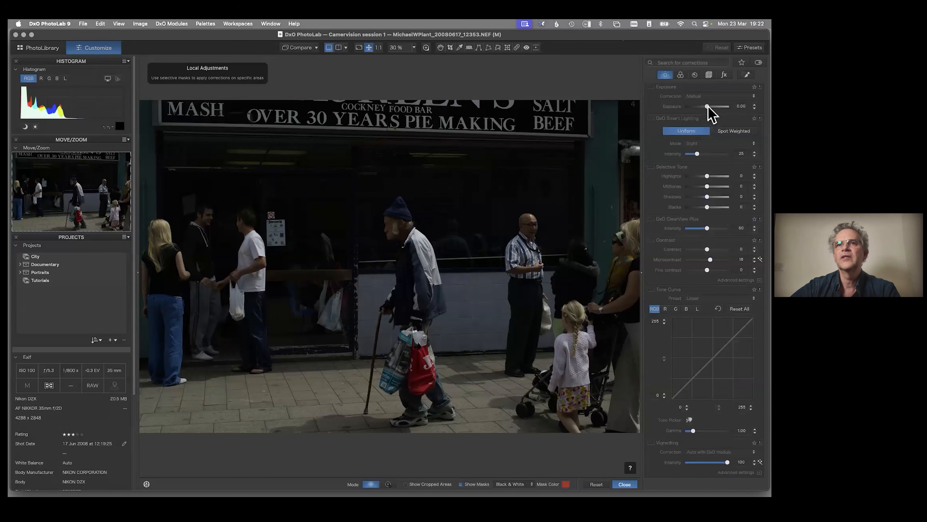
pyautogui.moveTo(707, 106); pyautogui.dragTo(708, 107)
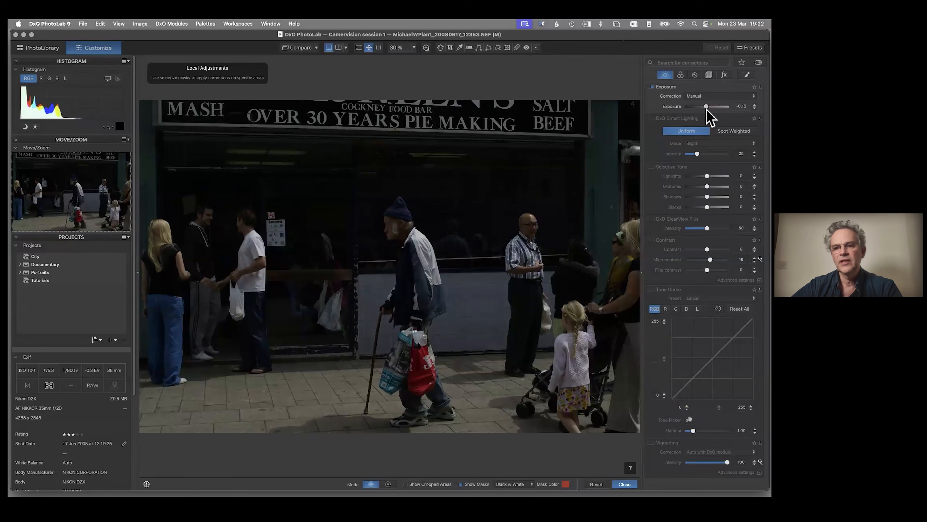
pyautogui.moveTo(707, 109); pyautogui.dragTo(736, 119)
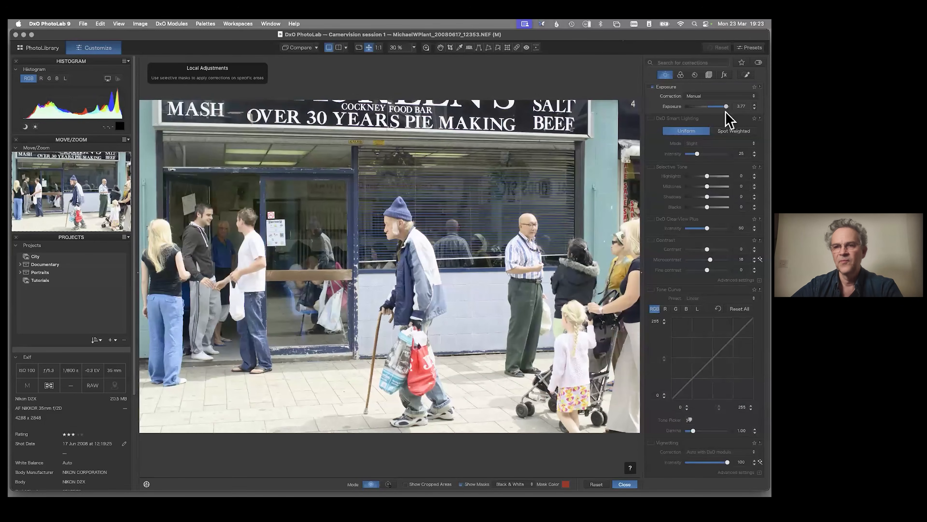
pyautogui.moveTo(726, 111)
pyautogui.mouseDown()
pyautogui.moveTo(683, 113)
pyautogui.moveTo(719, 114)
pyautogui.moveTo(711, 109)
pyautogui.mouseUp()
pyautogui.doubleClick(710, 107)
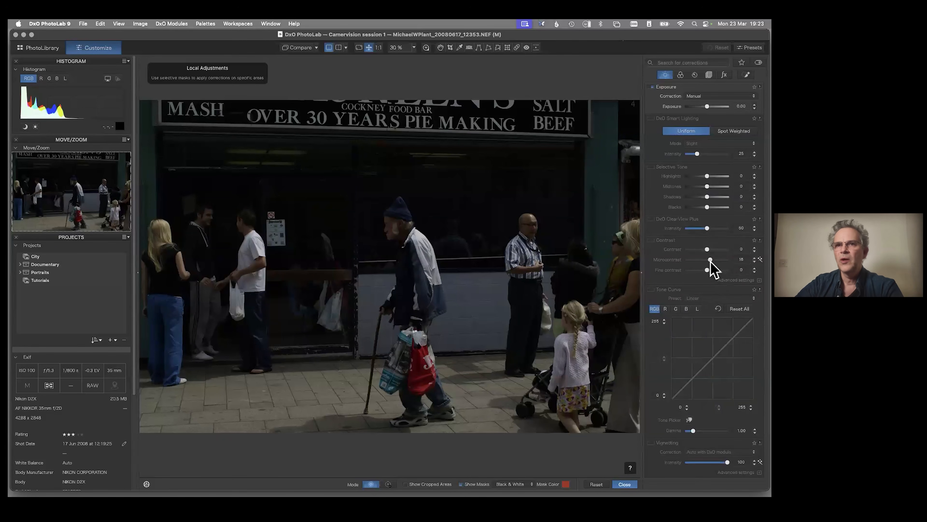
pyautogui.click(711, 260)
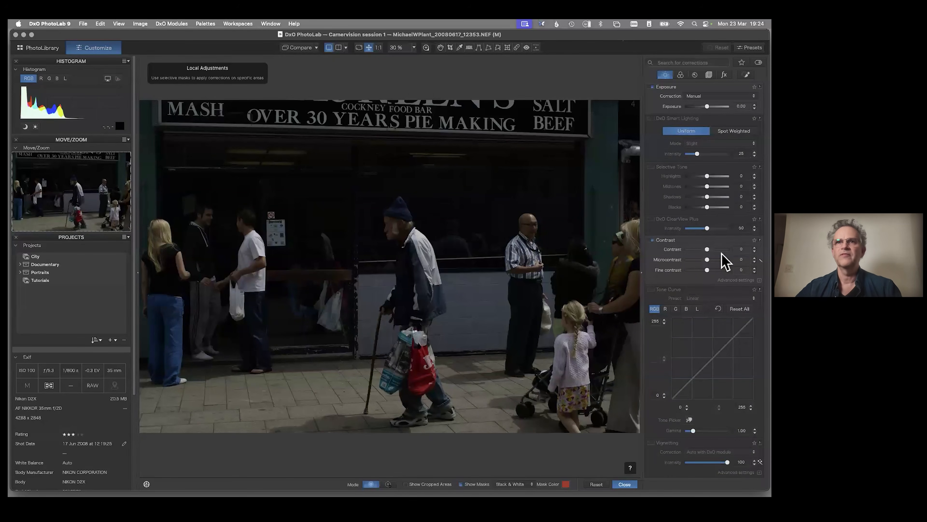
# - Create an AI mask by boxing the elderly man with the walking stick, and display masks as Color Overlay
pyautogui.click(747, 74)
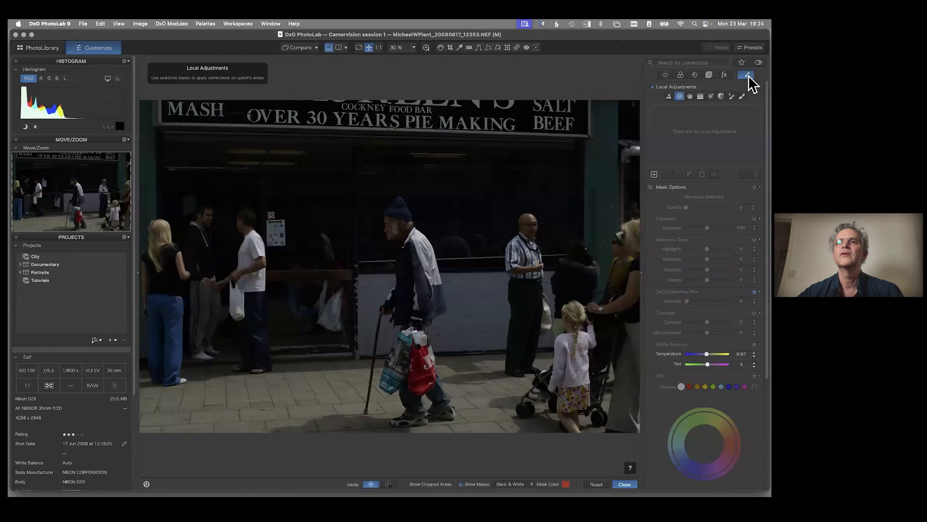
pyautogui.click(668, 97)
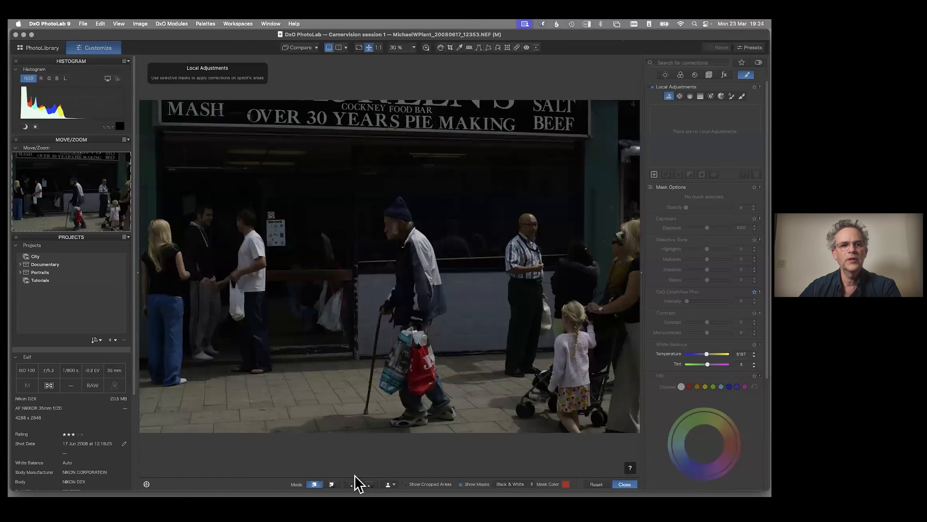
pyautogui.click(352, 483)
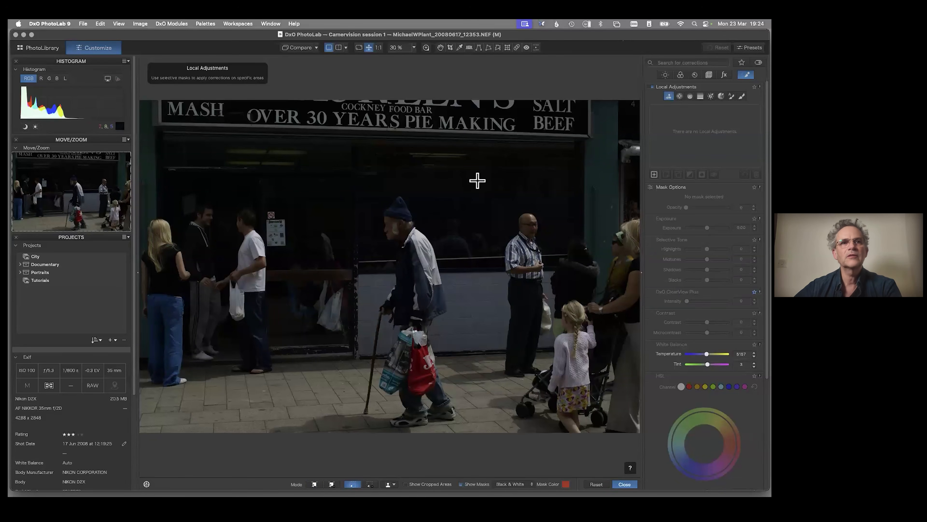
pyautogui.moveTo(477, 180); pyautogui.dragTo(325, 454)
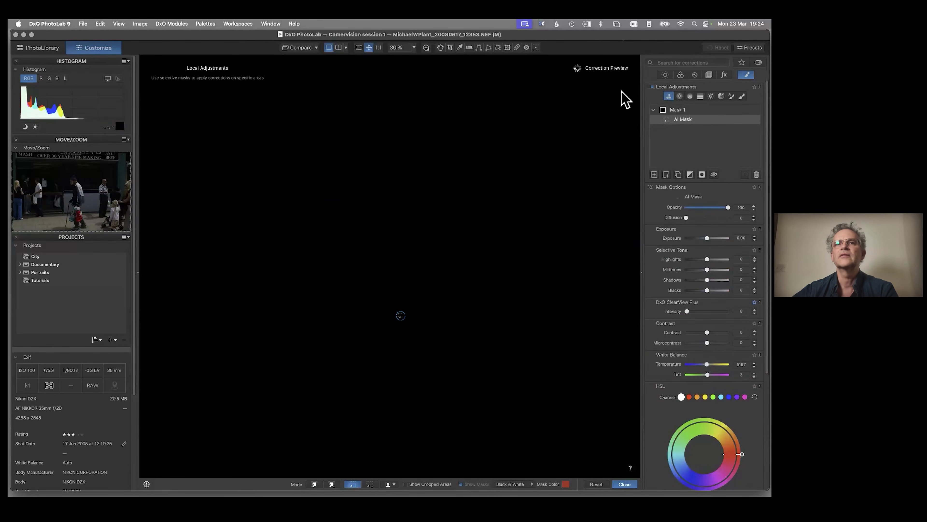
pyautogui.moveTo(562, 35); pyautogui.dragTo(580, 33)
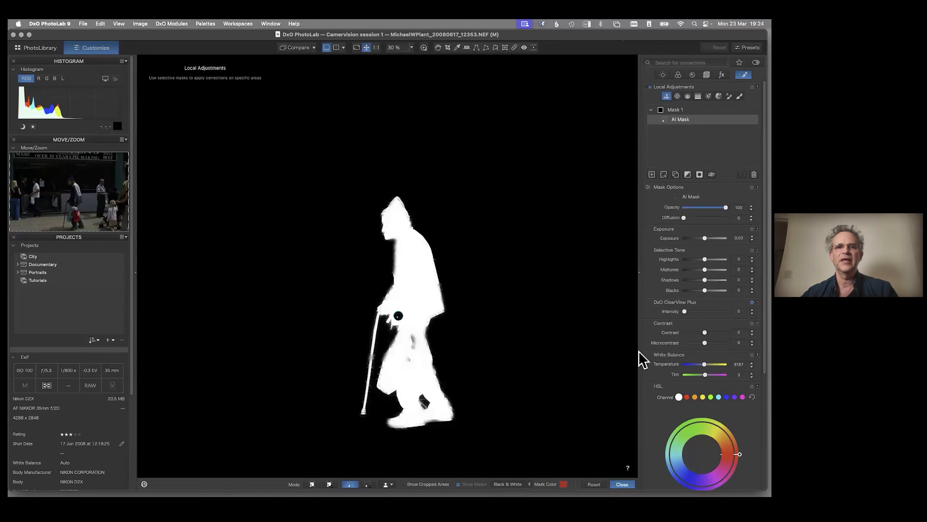
pyautogui.click(526, 484)
pyautogui.click(525, 475)
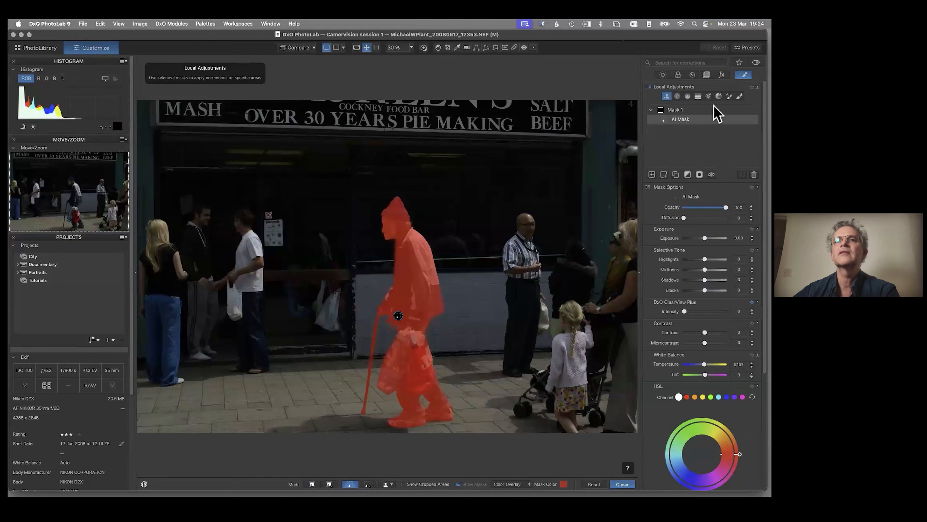
# - Create two separate new AI masks, one around the man in the striped shirt and one around the three people by the door
pyautogui.click(652, 174)
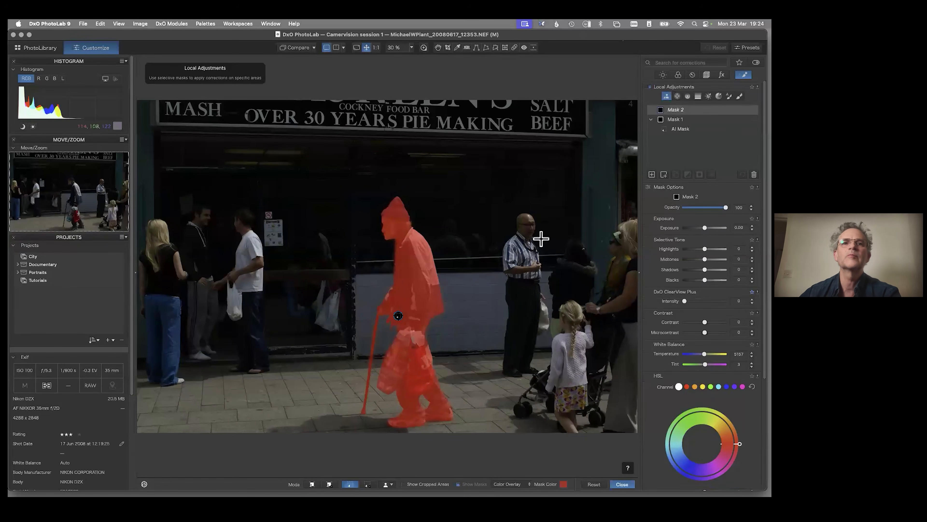
pyautogui.click(540, 360)
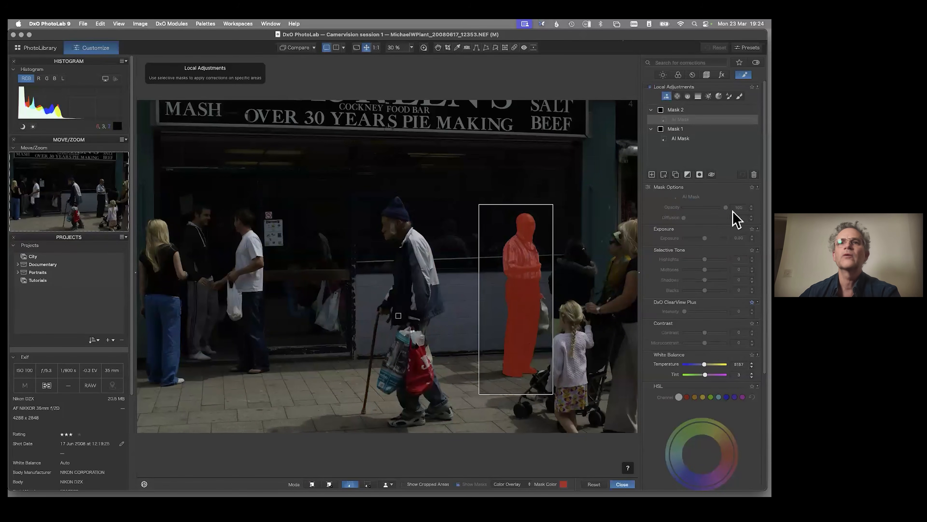
pyautogui.click(652, 175)
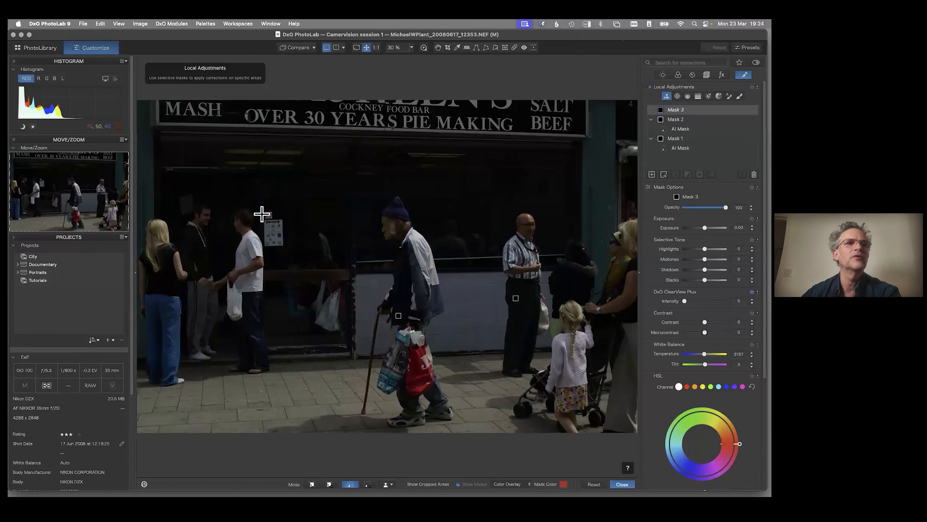
pyautogui.moveTo(272, 200); pyautogui.dragTo(141, 375)
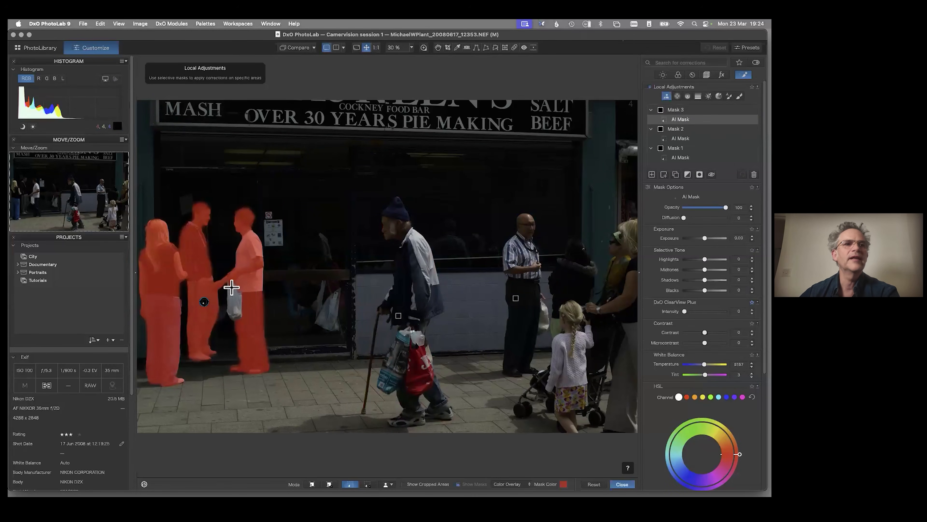
# - Add an AI sub mask around the white carrier bag to Mask 3
pyautogui.click(664, 176)
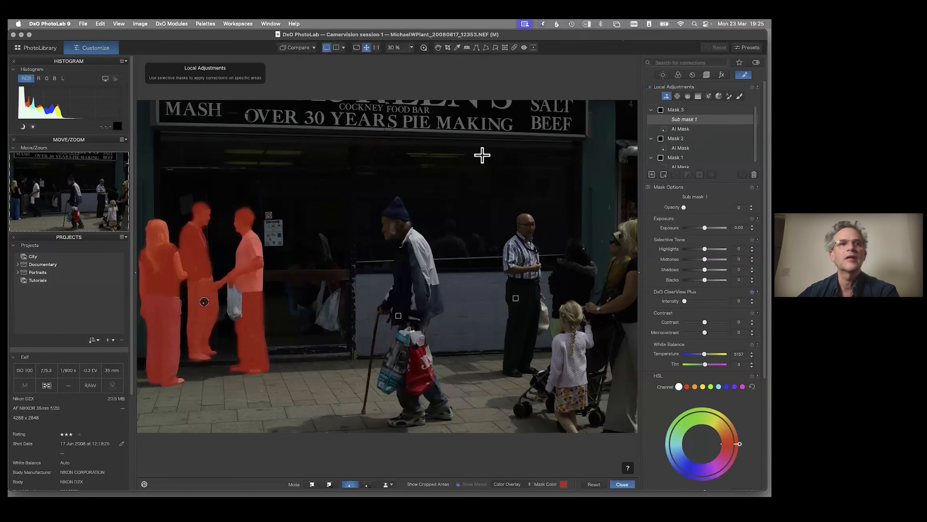
pyautogui.moveTo(251, 273); pyautogui.dragTo(221, 328)
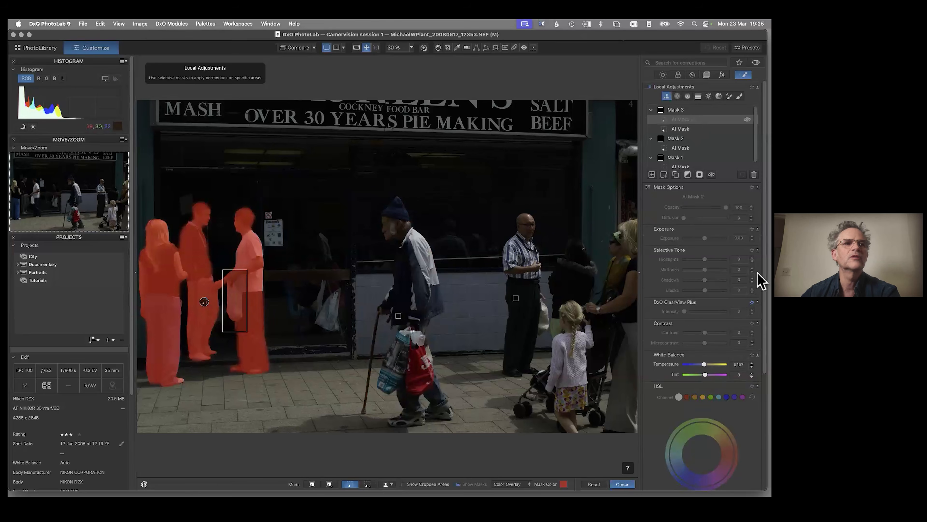
pyautogui.click(679, 111)
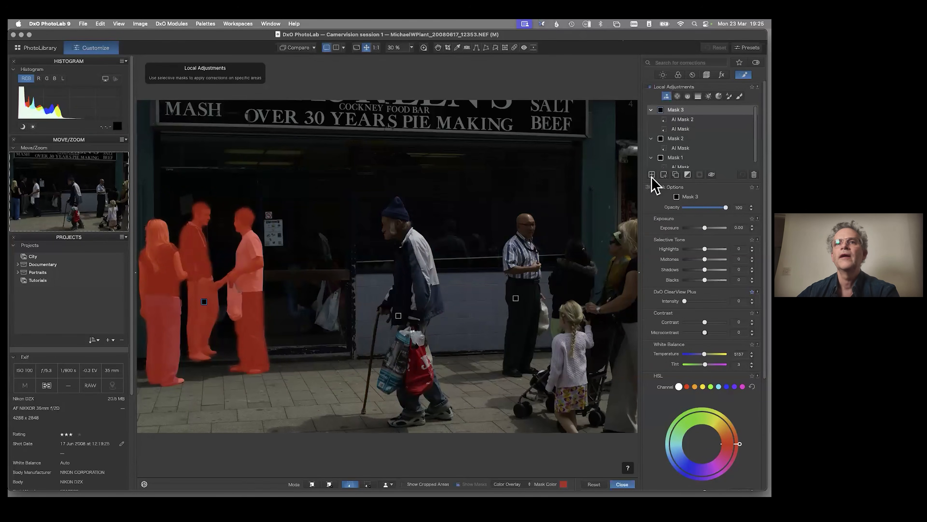
# - Create separate AI masks for the person in the dark hooded coat, the little girl and the woman with the stroller
pyautogui.moveTo(550, 219); pyautogui.dragTo(609, 352)
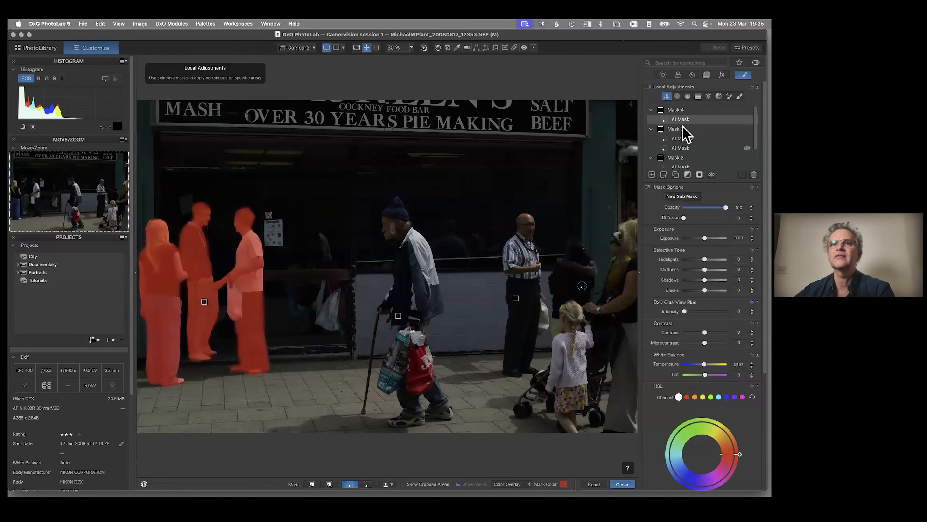
pyautogui.click(652, 175)
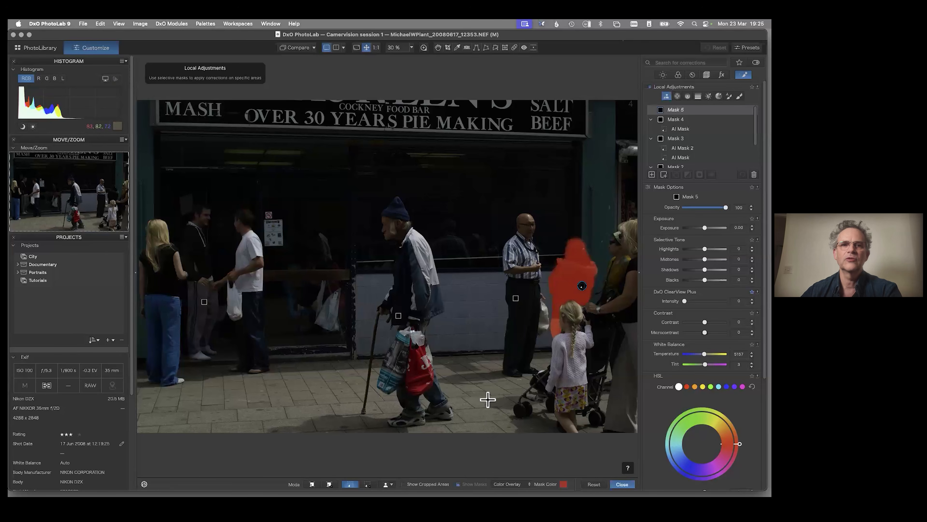
pyautogui.moveTo(523, 209); pyautogui.dragTo(597, 441)
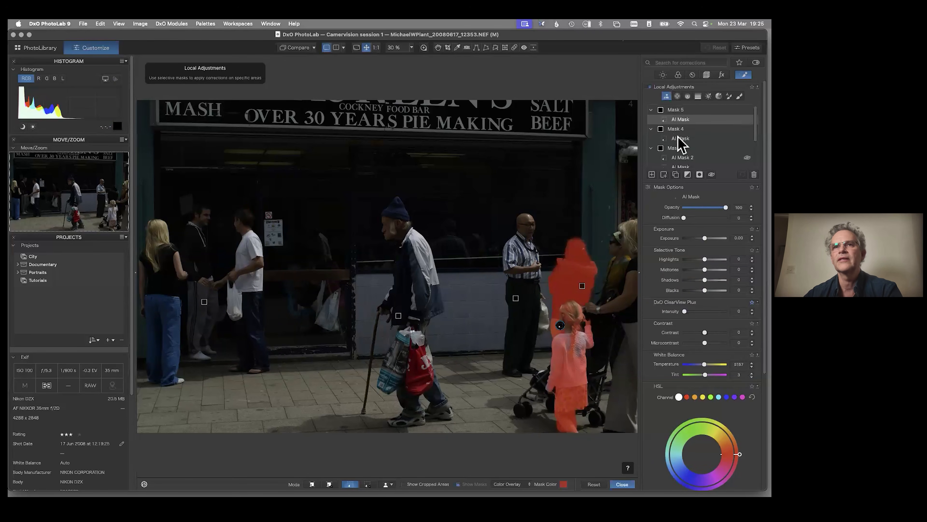
pyautogui.moveTo(569, 206); pyautogui.dragTo(663, 338)
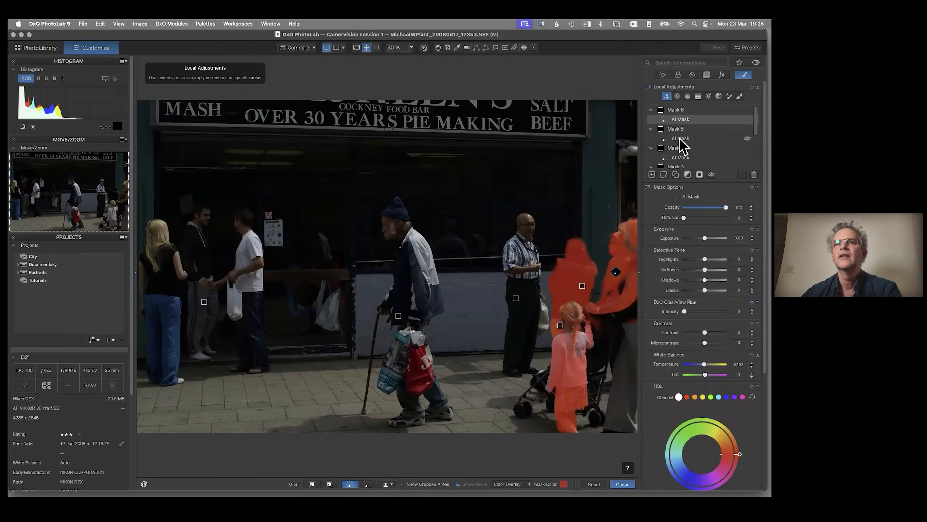
# - Move the AI masks of the little girl and the woman from Mask 5 and Mask 6 into Mask 4
pyautogui.moveTo(679, 138); pyautogui.dragTo(691, 146)
pyautogui.moveTo(695, 135); pyautogui.dragTo(690, 145)
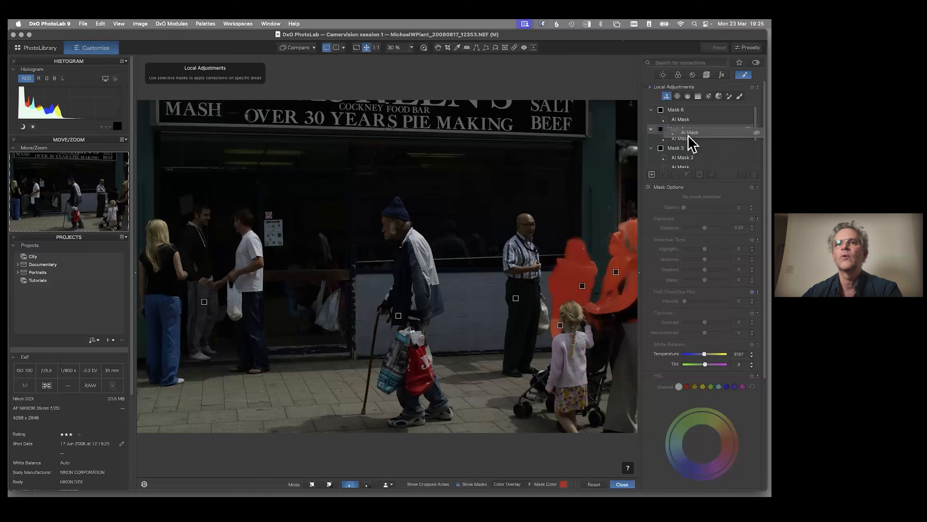
pyautogui.click(686, 120)
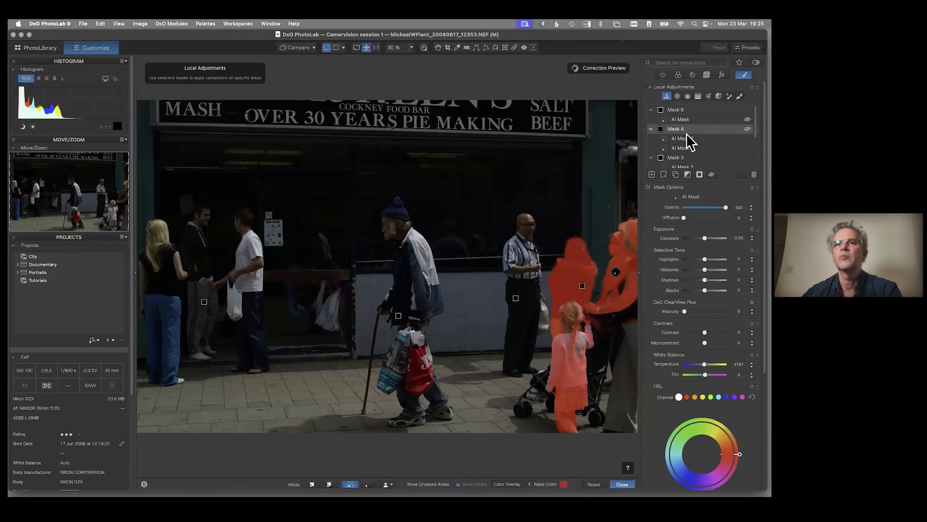
pyautogui.click(684, 130)
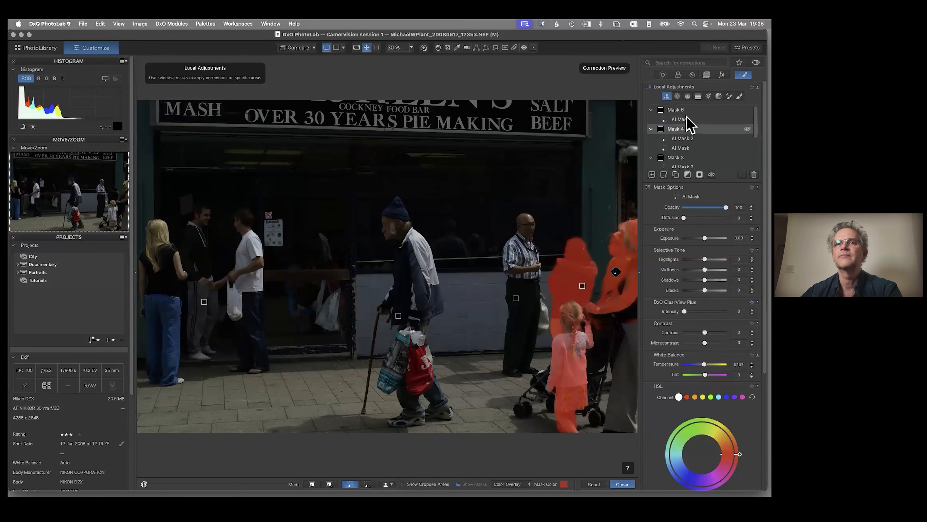
pyautogui.click(683, 120)
pyautogui.moveTo(699, 121)
pyautogui.mouseDown()
pyautogui.moveTo(687, 142)
pyautogui.moveTo(689, 133)
pyautogui.mouseUp()
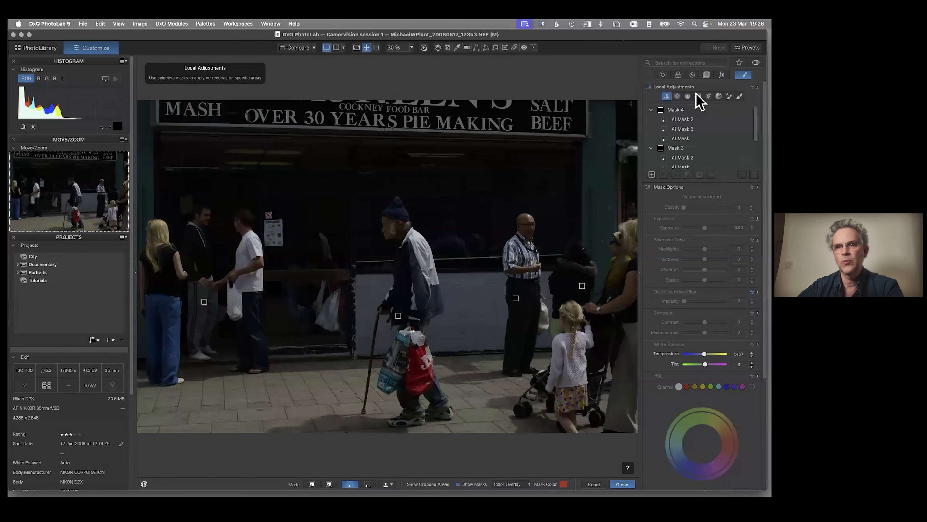
# - Add a brush sub mask to Mask 4 and paint over the stroller, the little girl and the woman's legs
pyautogui.click(652, 175)
pyautogui.click(587, 254)
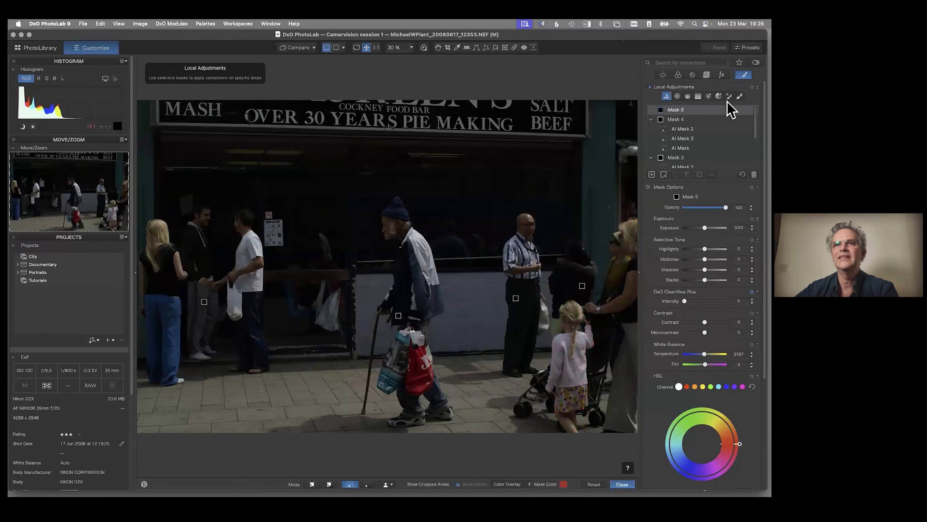
pyautogui.click(682, 121)
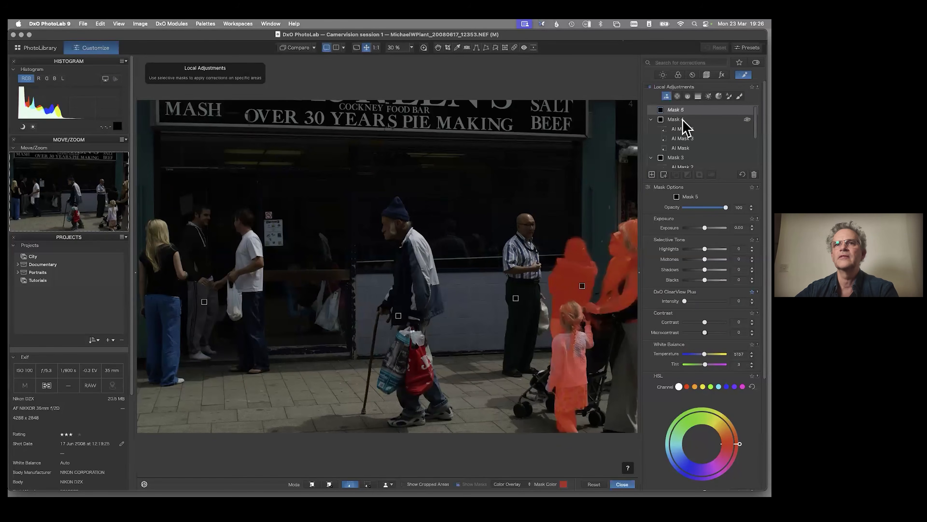
pyautogui.click(739, 97)
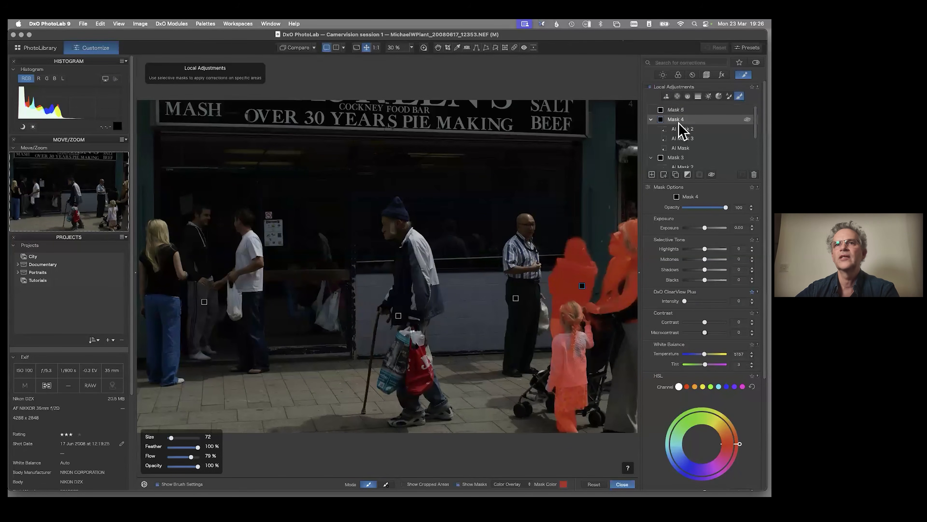
pyautogui.click(739, 97)
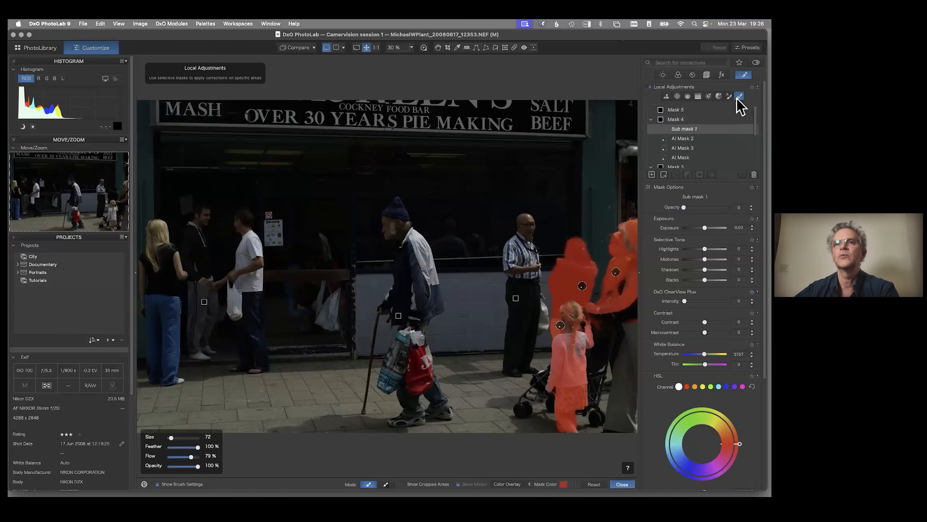
pyautogui.moveTo(584, 298); pyautogui.dragTo(562, 350)
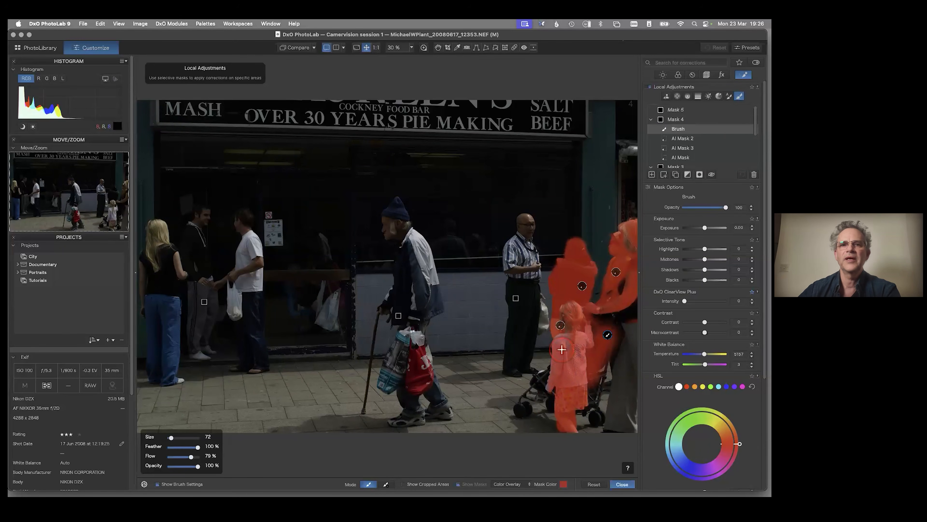
pyautogui.moveTo(555, 388)
pyautogui.mouseDown()
pyautogui.moveTo(542, 404)
pyautogui.moveTo(621, 369)
pyautogui.moveTo(625, 321)
pyautogui.moveTo(590, 394)
pyautogui.moveTo(602, 375)
pyautogui.mouseUp()
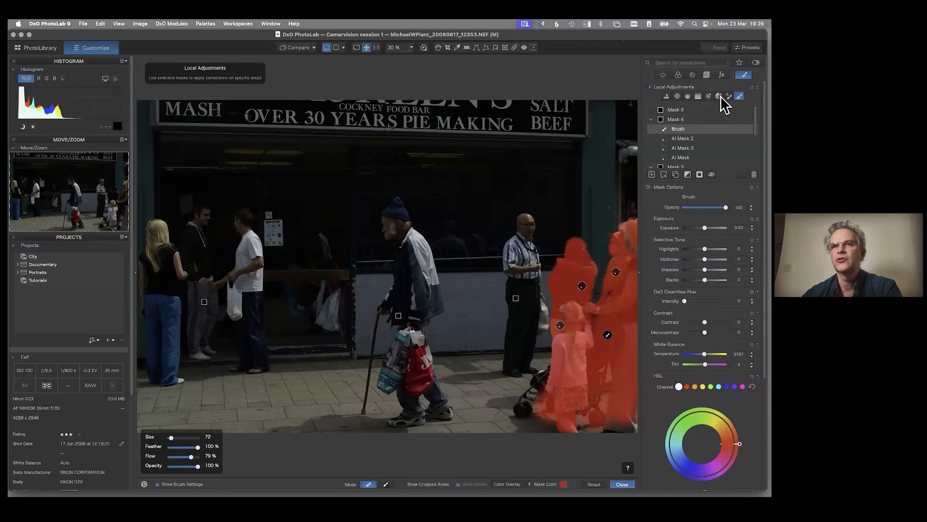
# - Delete the painted brush sub mask, the empty Mask 5 and the whole of Mask 4
pyautogui.press('m')
pyautogui.press('m')
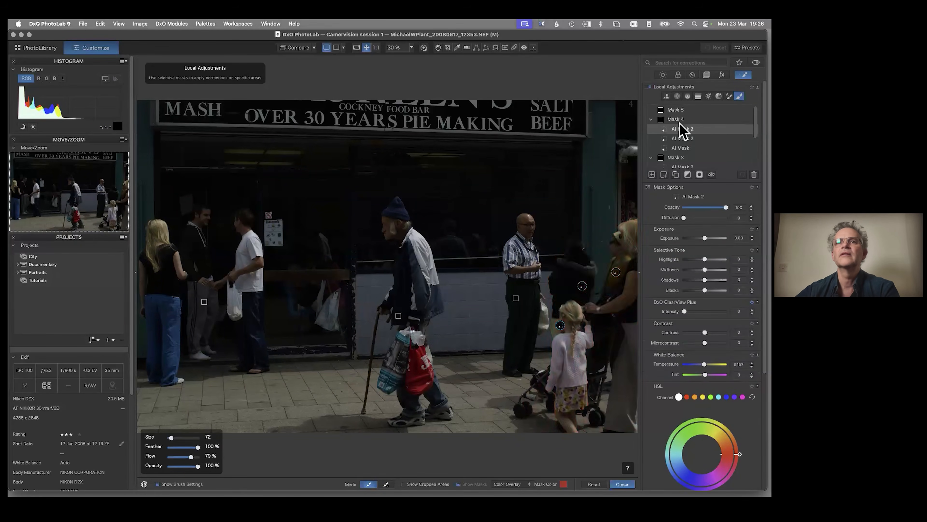
pyautogui.press('BackSpace')
pyautogui.click(679, 110)
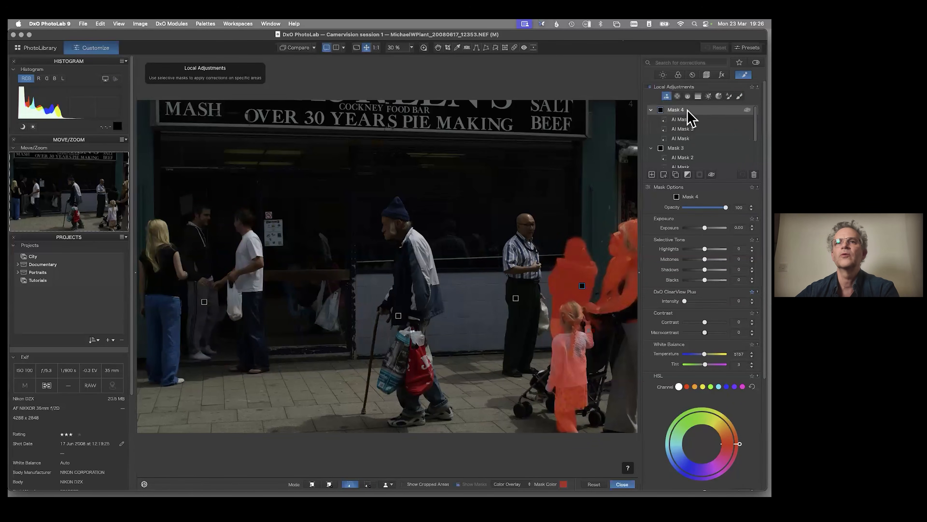
pyautogui.scroll(-1, 730, 154)
pyautogui.click(719, 149)
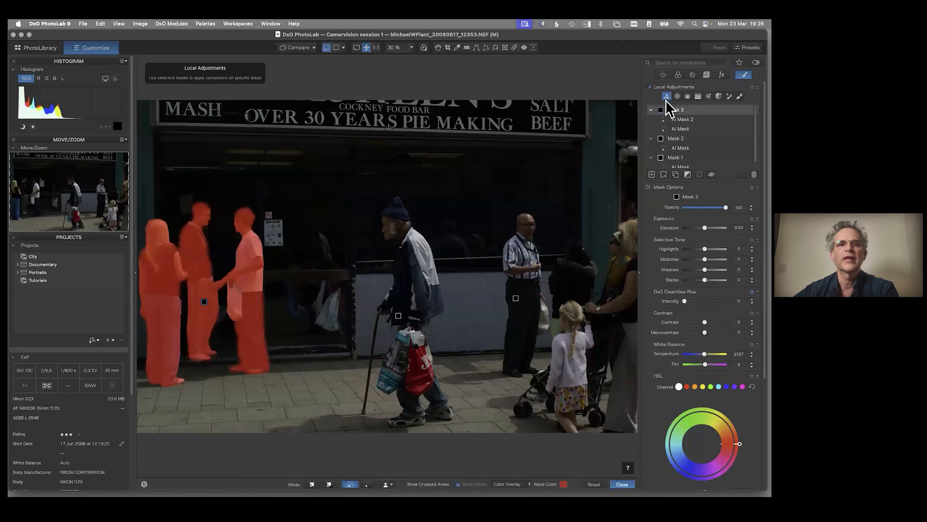
# - Examine the list of predefined AI selection types, such as Sky, Subject, Background, People and Hair
pyautogui.click(386, 482)
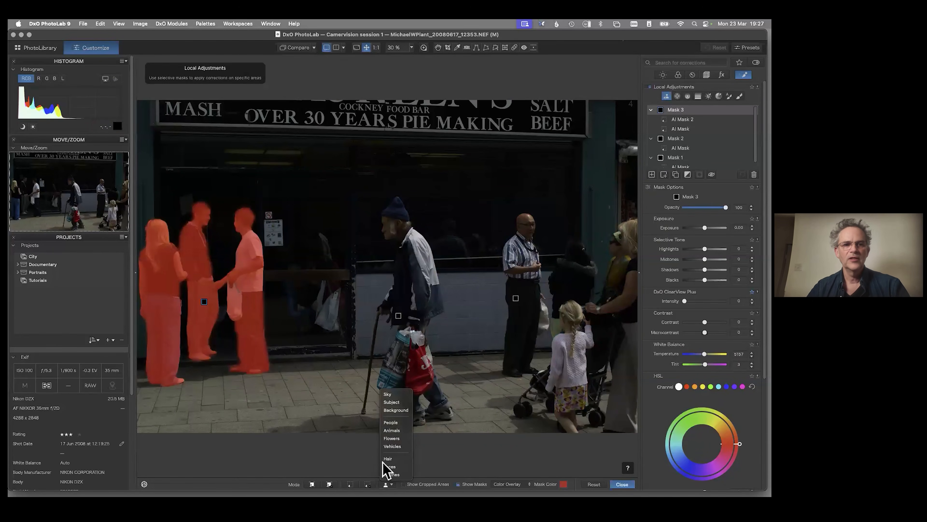
pyautogui.click(358, 476)
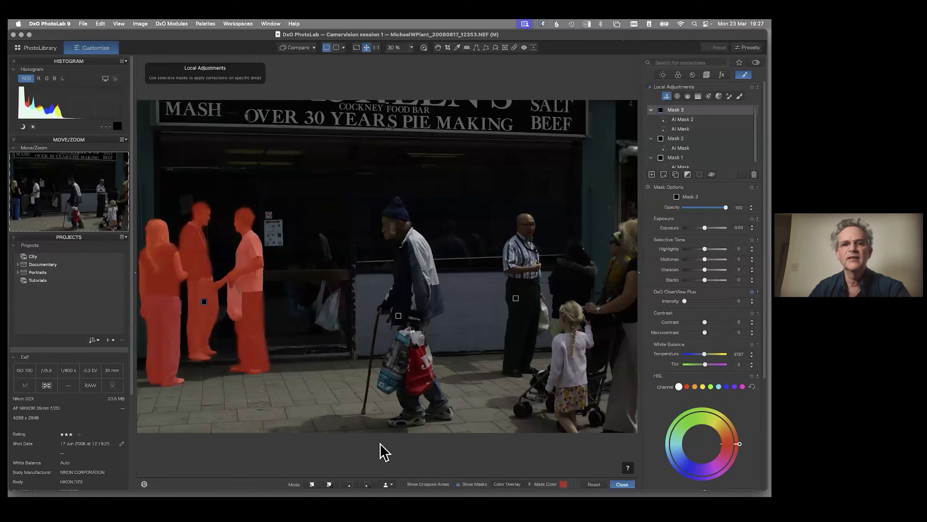
pyautogui.click(387, 484)
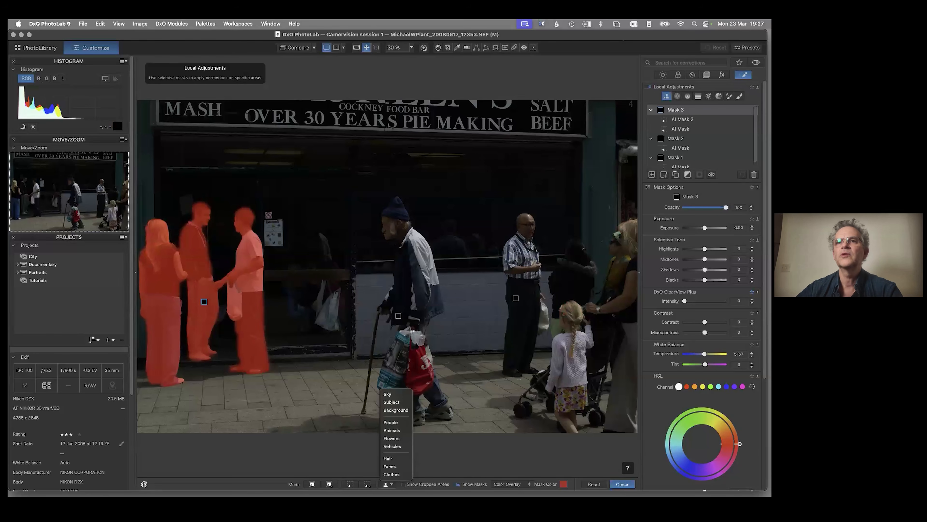
pyautogui.click(756, 160)
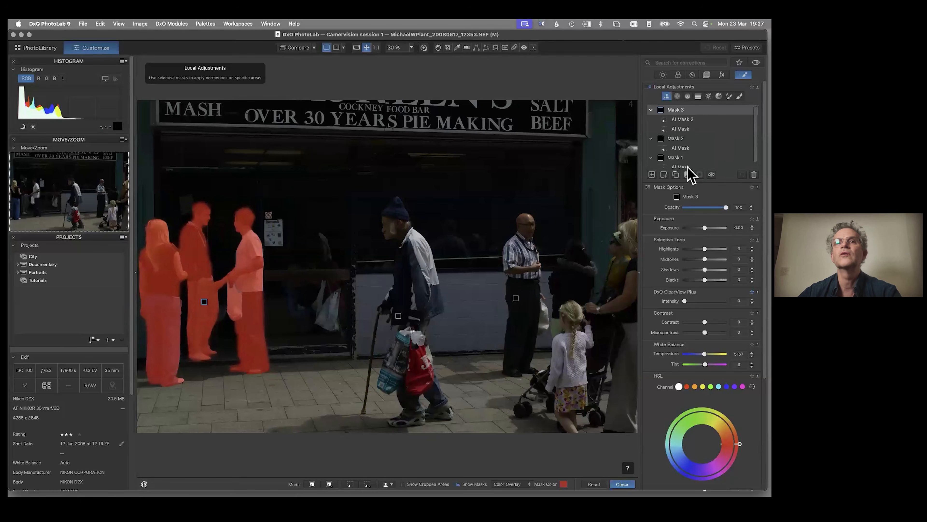
# - Try a Diffusion of 12 and a reduced Opacity on Mask 2's AI mask, resetting both to their defaults
pyautogui.click(680, 148)
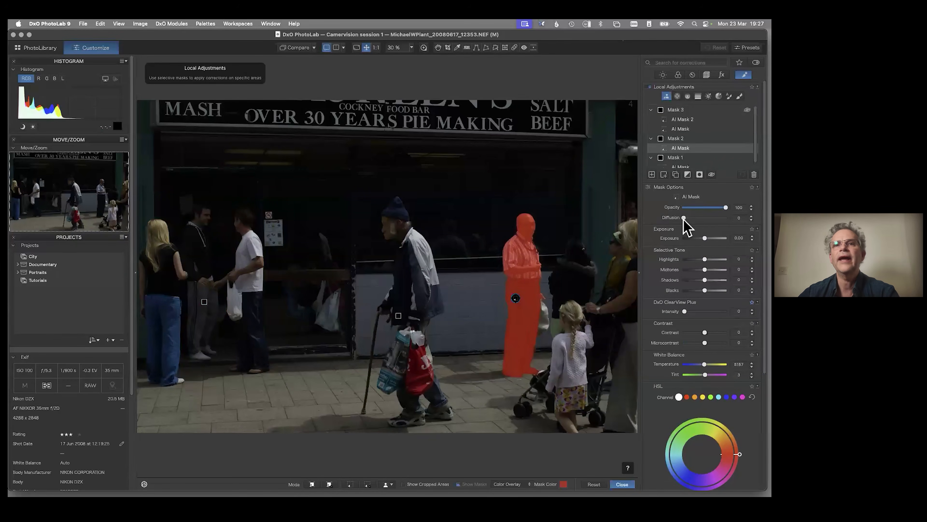
pyautogui.moveTo(689, 221)
pyautogui.mouseDown()
pyautogui.moveTo(716, 216)
pyautogui.moveTo(701, 225)
pyautogui.mouseUp()
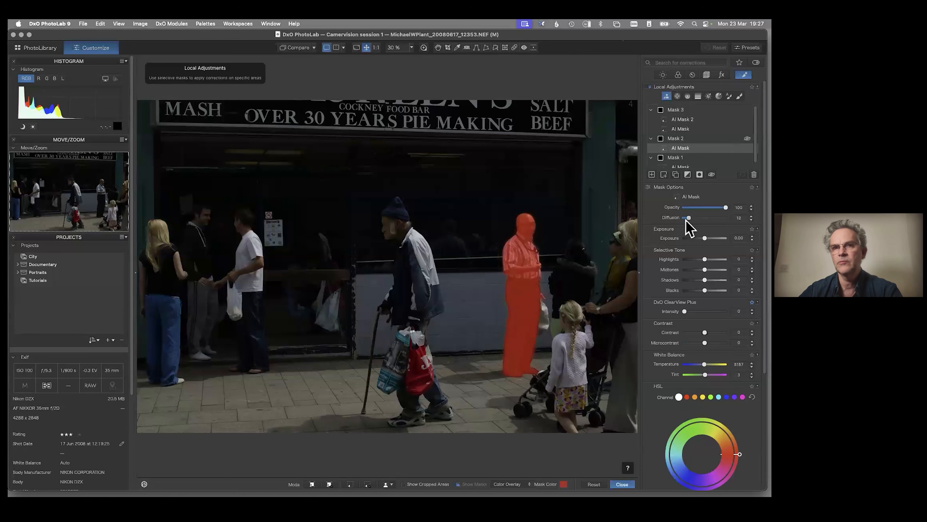
pyautogui.moveTo(680, 220); pyautogui.dragTo(677, 213)
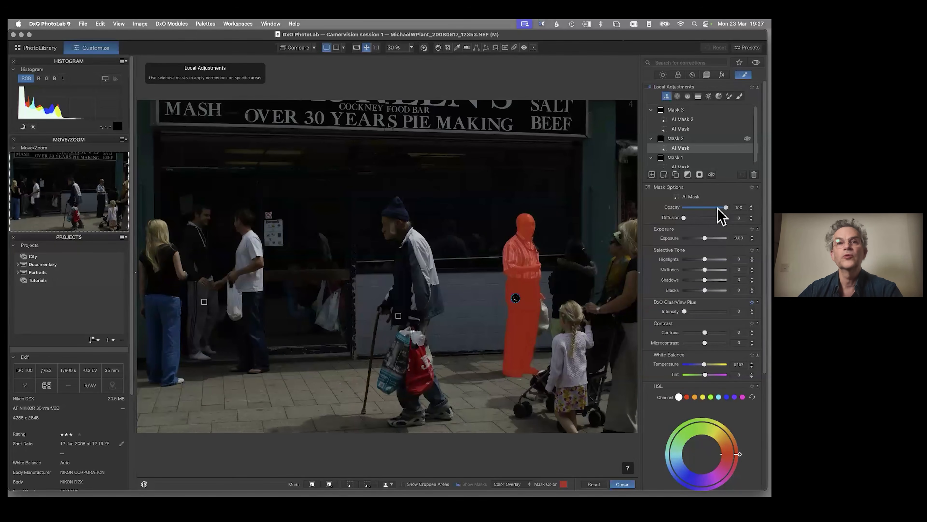
pyautogui.moveTo(717, 208); pyautogui.dragTo(713, 208)
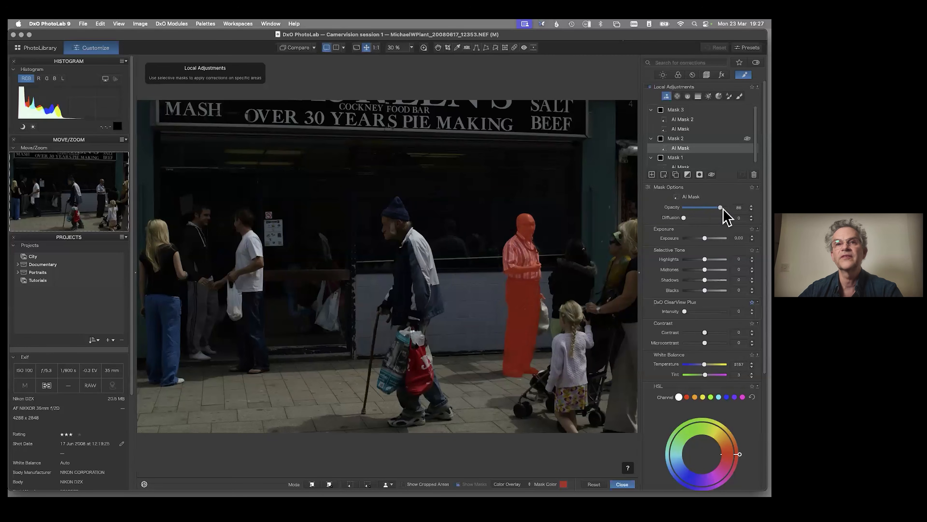
pyautogui.doubleClick(721, 208)
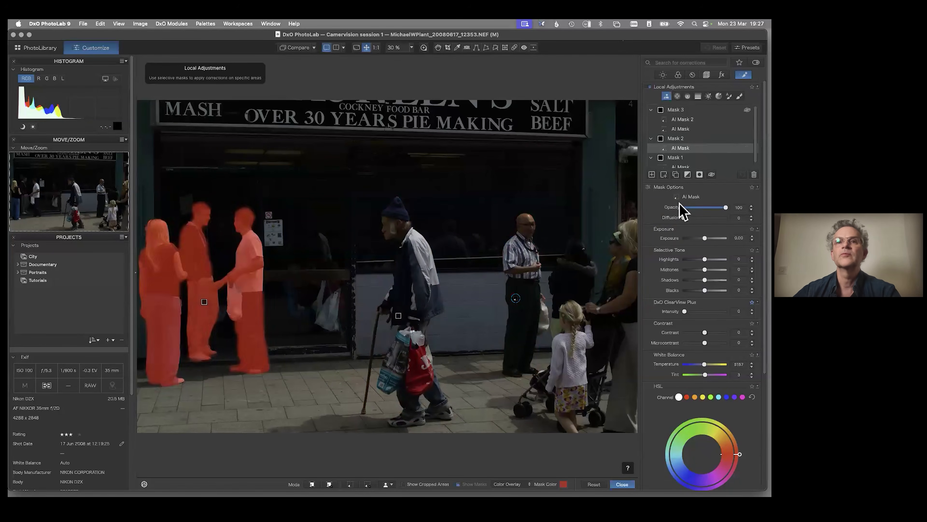
# - Create a new mask from the predefined Background AI selection
pyautogui.click(652, 175)
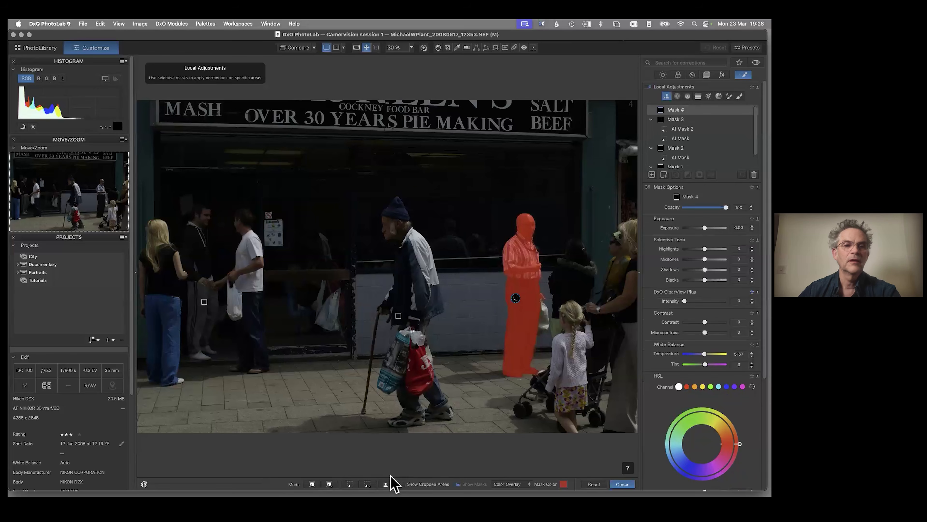
pyautogui.click(392, 483)
pyautogui.click(409, 417)
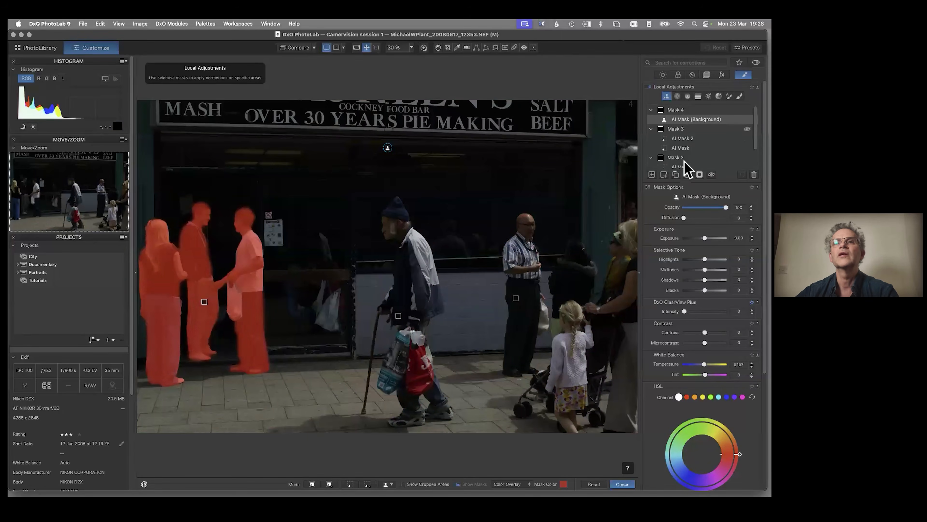
# - Add an AI sub mask to Mask 4 around the dark figure in the shop window
pyautogui.click(664, 175)
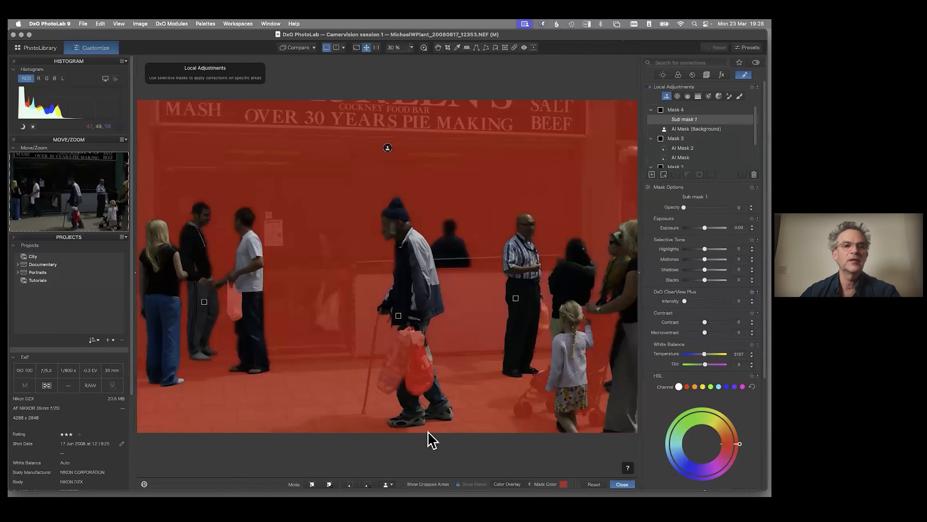
pyautogui.click(349, 484)
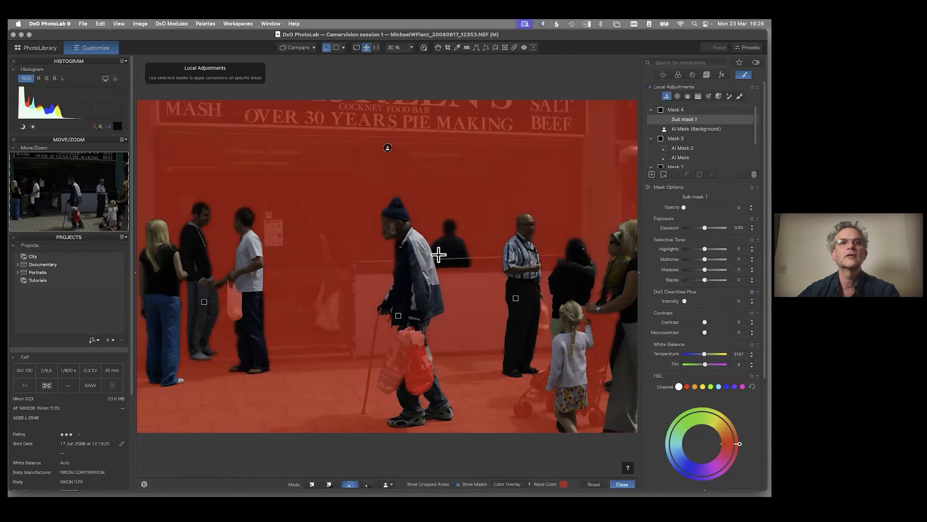
pyautogui.moveTo(480, 208); pyautogui.dragTo(418, 286)
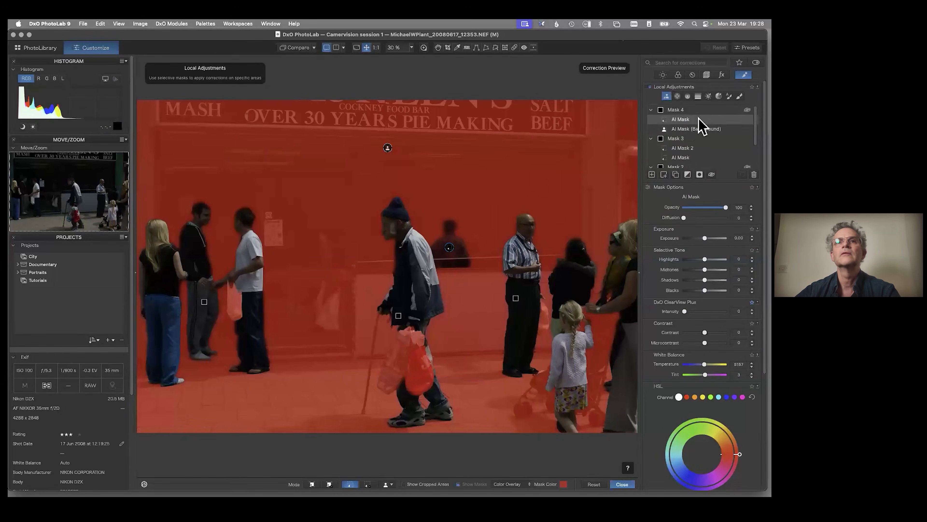
# - Set Mask 1, covering the old man with the cane, to an Exposure of 1.52 and Shadows of 24
pyautogui.click(702, 110)
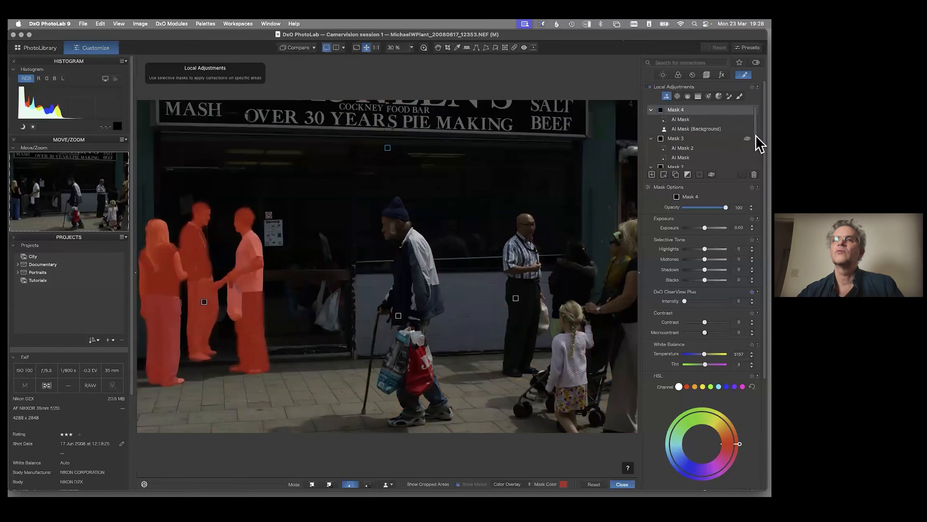
pyautogui.moveTo(757, 136); pyautogui.dragTo(756, 165)
pyautogui.click(681, 144)
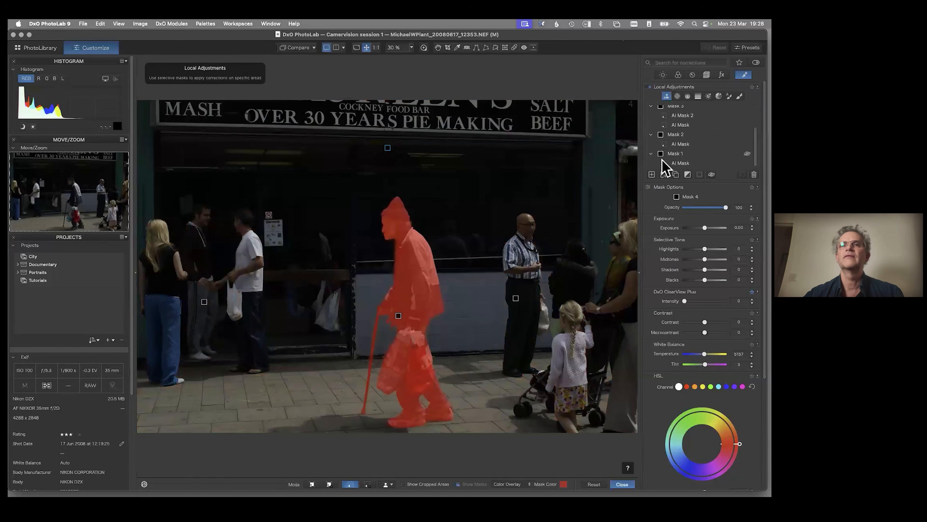
pyautogui.click(676, 154)
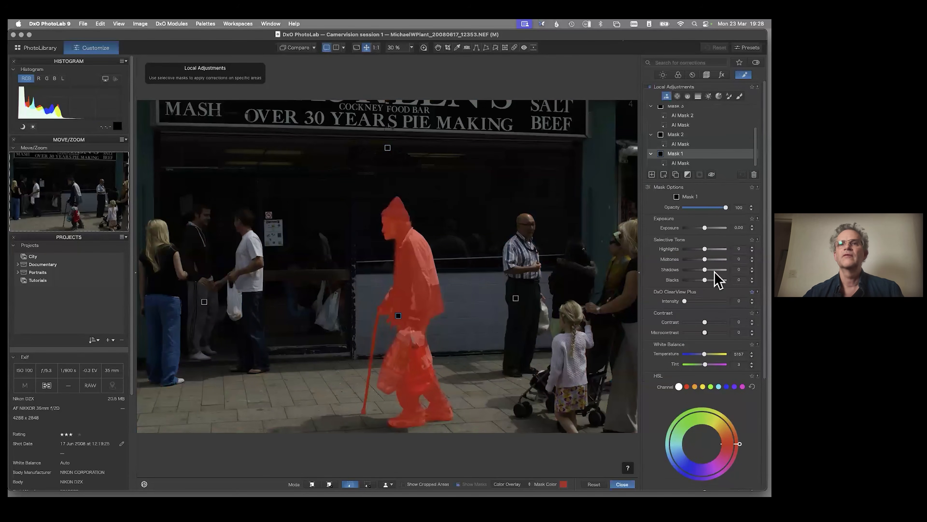
pyautogui.moveTo(704, 228); pyautogui.dragTo(710, 230)
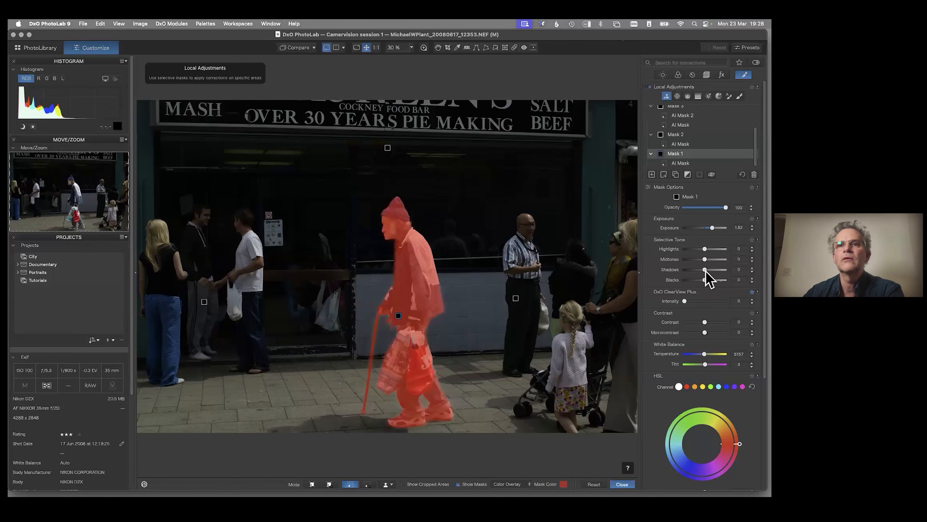
pyautogui.moveTo(709, 270); pyautogui.dragTo(709, 271)
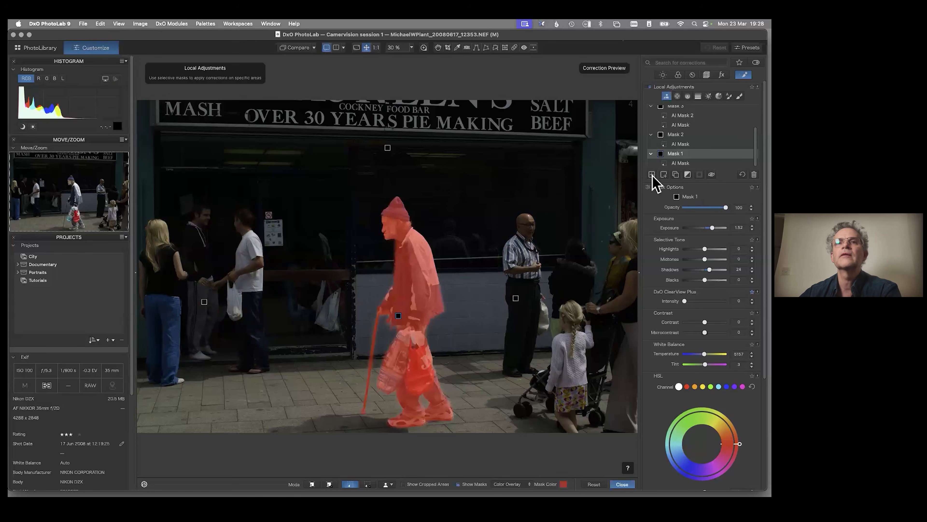
# - Create a new AI mask around the red carrier bag and lower its HSL red channel saturation to -23
pyautogui.press('n')
pyautogui.moveTo(448, 329); pyautogui.dragTo(402, 396)
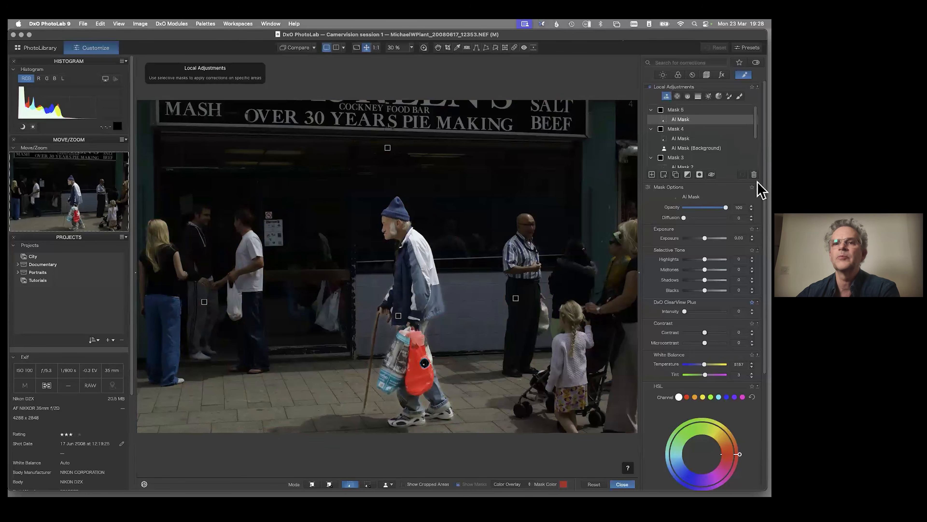
pyautogui.scroll(-8, 758, 187)
pyautogui.click(687, 238)
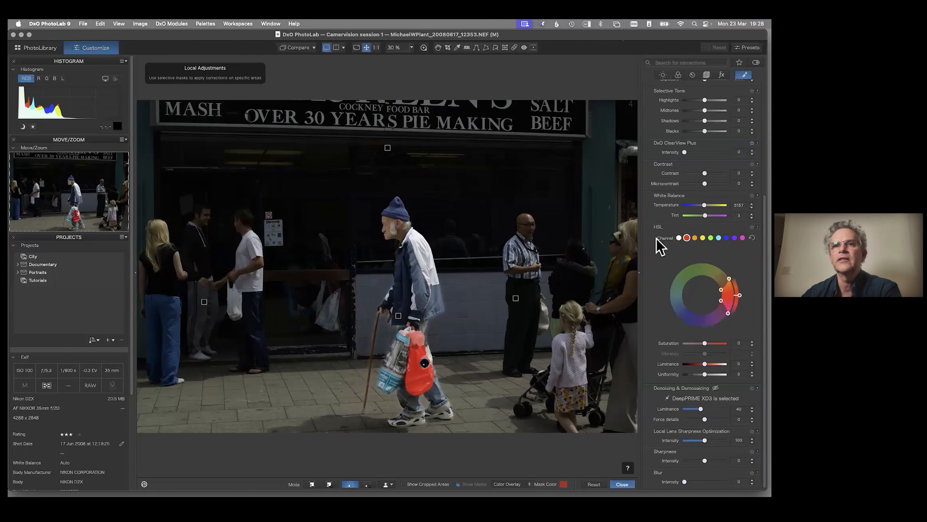
pyautogui.click(698, 343)
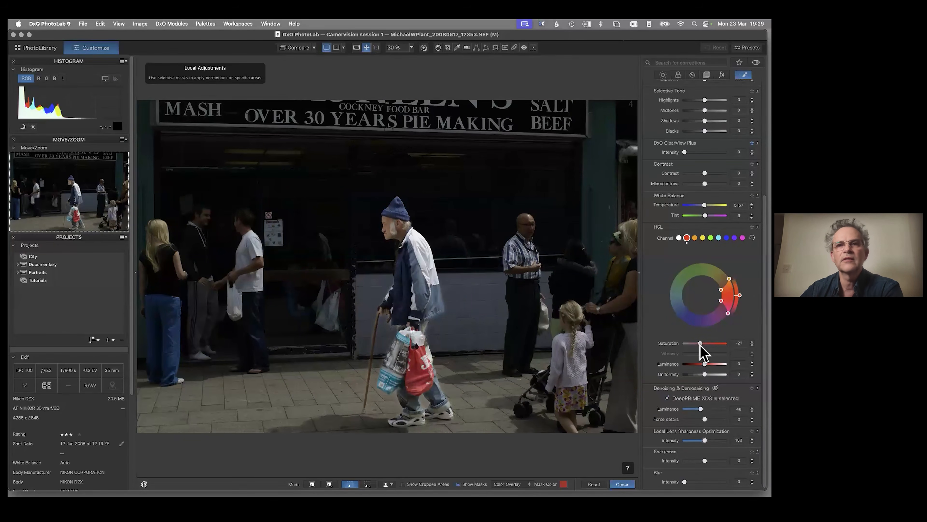
pyautogui.moveTo(700, 343); pyautogui.dragTo(691, 348)
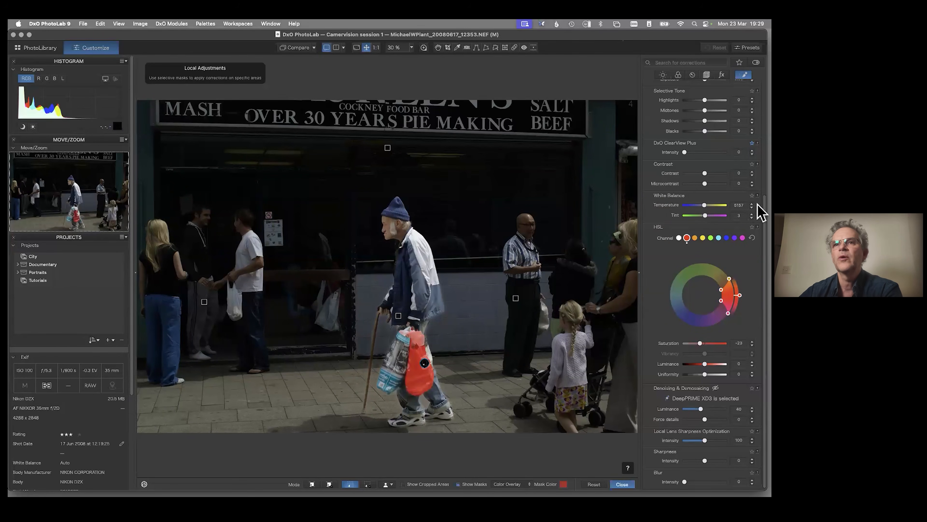
# - Raise the Exposure of Mask 2, covering the man in the striped shirt, to 1.31
pyautogui.scroll(5, 758, 185)
pyautogui.click(681, 120)
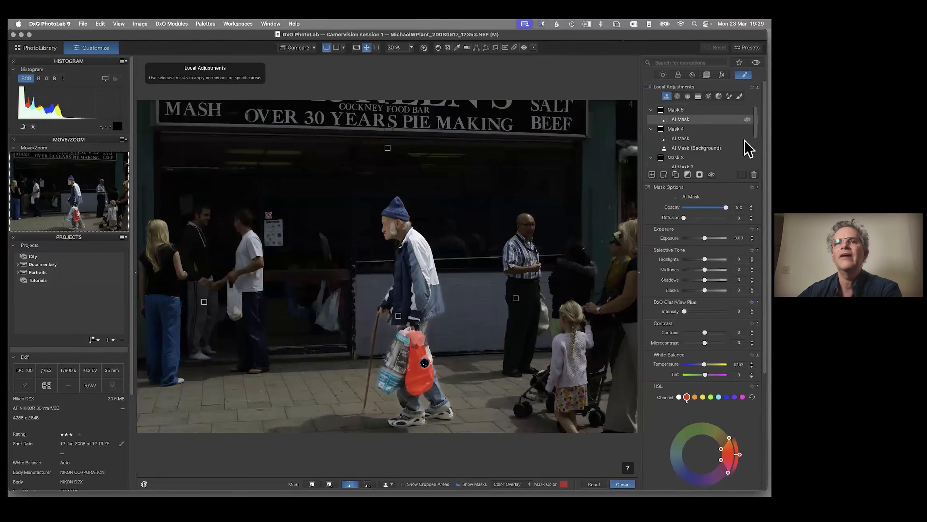
pyautogui.scroll(-3, 754, 177)
pyautogui.click(676, 142)
pyautogui.click(675, 135)
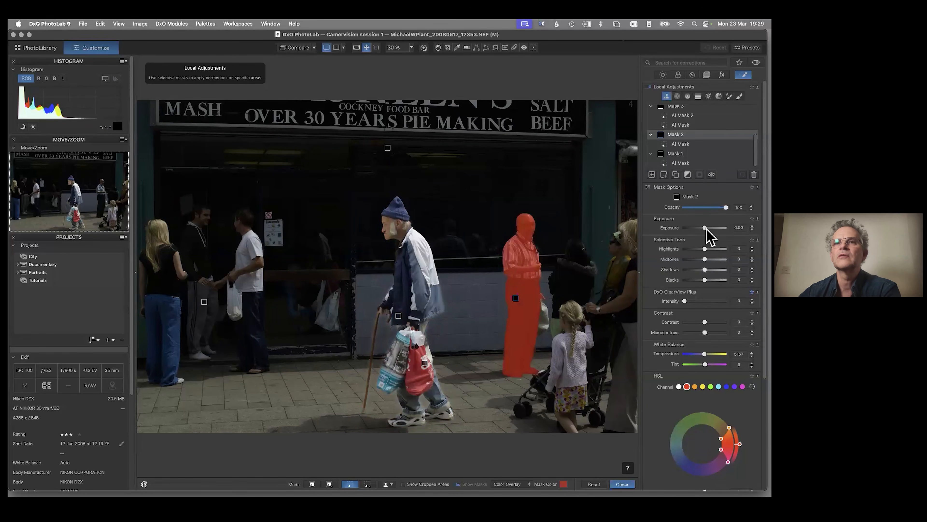
pyautogui.moveTo(706, 229); pyautogui.dragTo(714, 230)
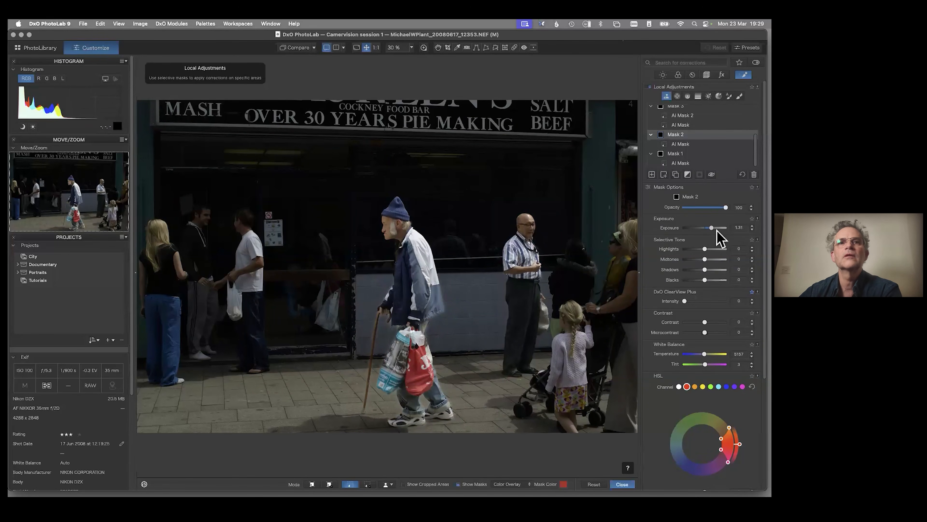
# - Set Mask 2, covering the man in the striped shirt, to Exposure 1.83, Highlights -25, Shadows 13 and Microcontrast 22
pyautogui.moveTo(716, 229); pyautogui.dragTo(707, 272)
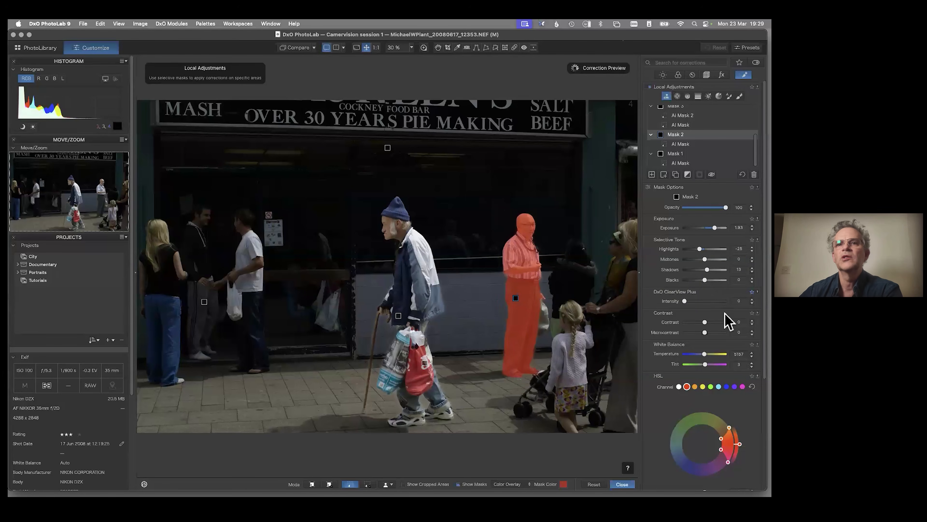
pyautogui.moveTo(705, 332); pyautogui.dragTo(709, 333)
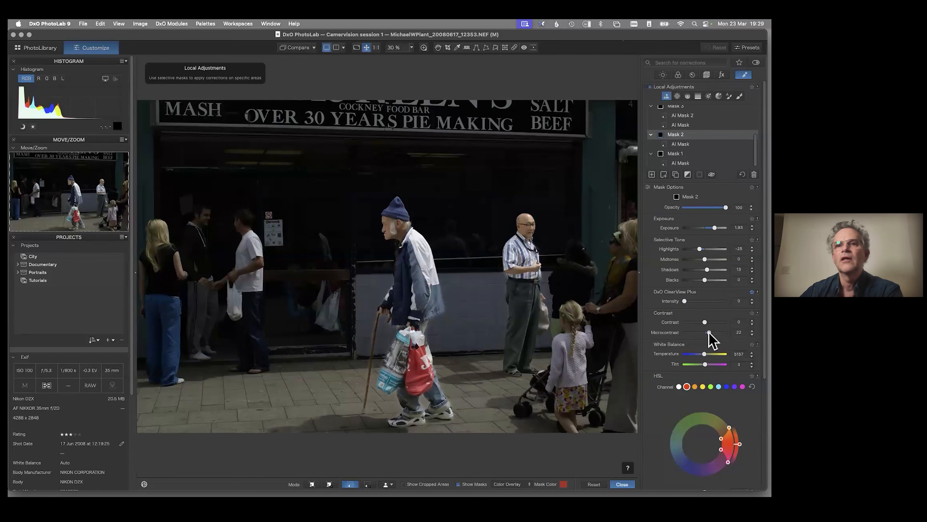
pyautogui.moveTo(709, 331); pyautogui.dragTo(704, 331)
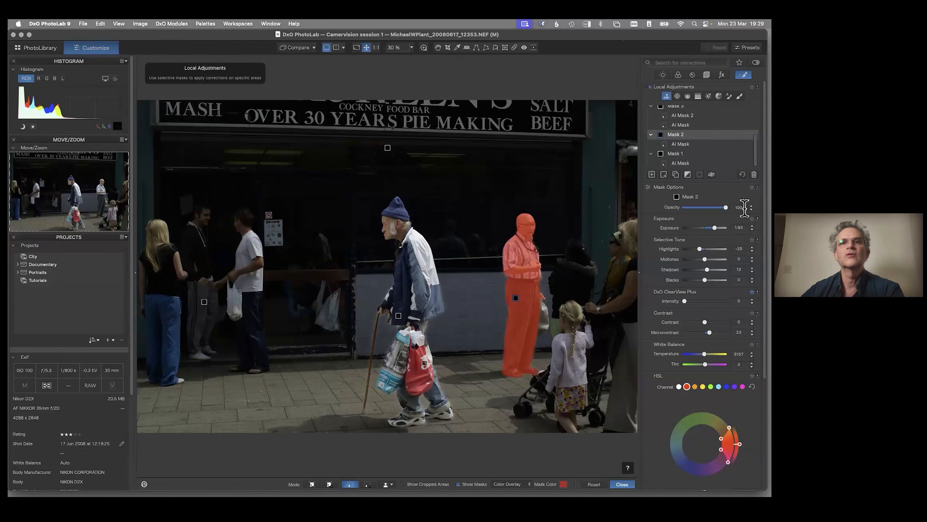
# - Set Mask 3, covering the group of three people, to Exposure 1.84, Highlights -44, Shadows 16 and Microcontrast 15
pyautogui.moveTo(753, 161)
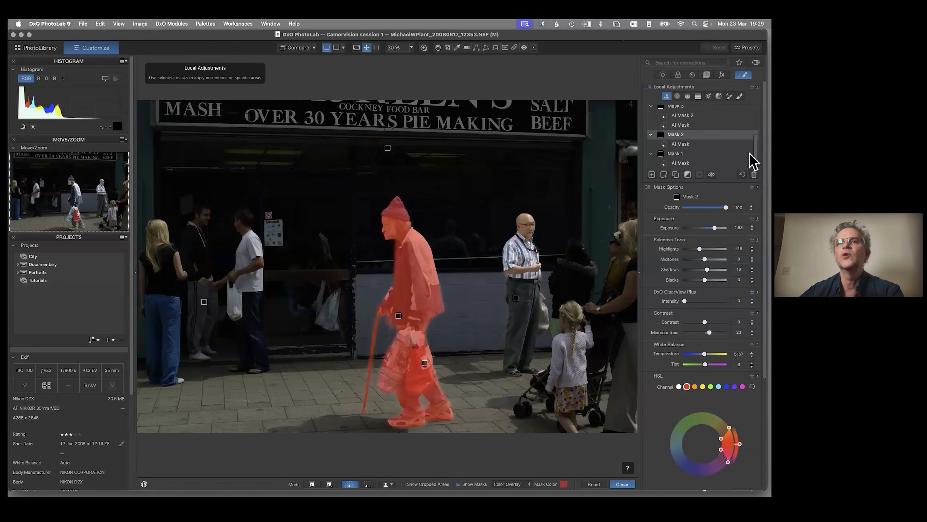
pyautogui.scroll(-2, 760, 165)
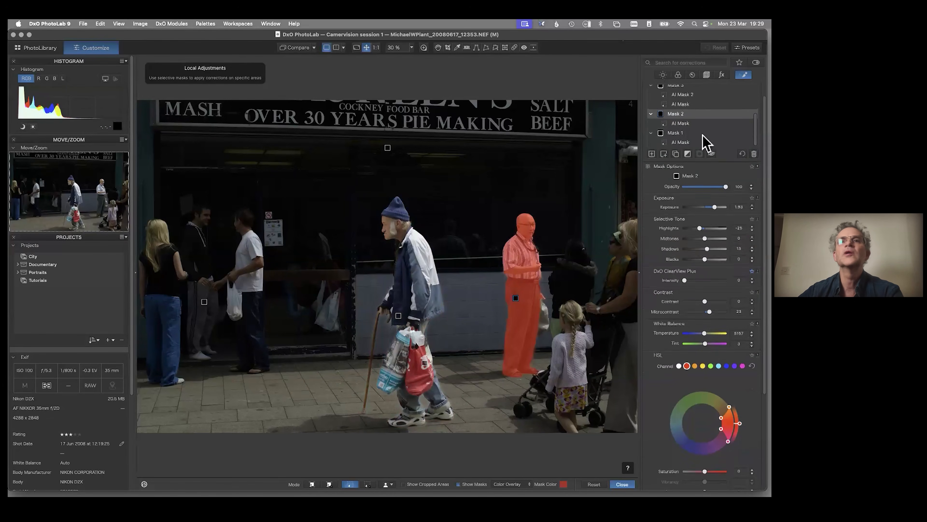
pyautogui.click(679, 87)
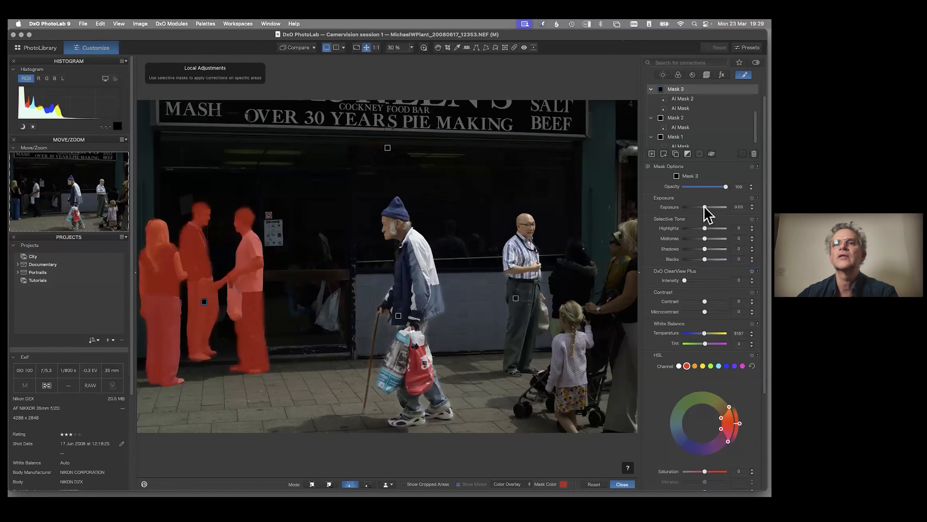
pyautogui.moveTo(704, 207); pyautogui.dragTo(714, 208)
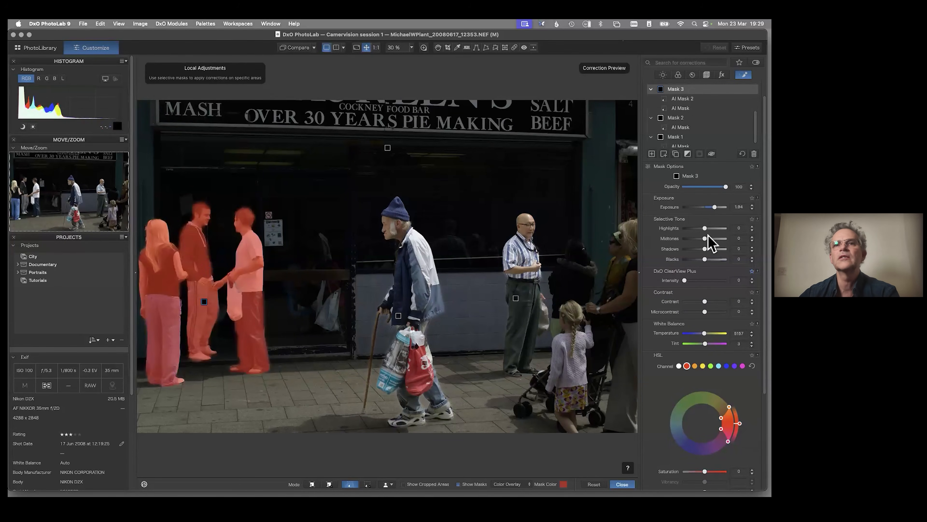
pyautogui.moveTo(696, 230); pyautogui.dragTo(709, 252)
pyautogui.moveTo(708, 313); pyautogui.dragTo(708, 313)
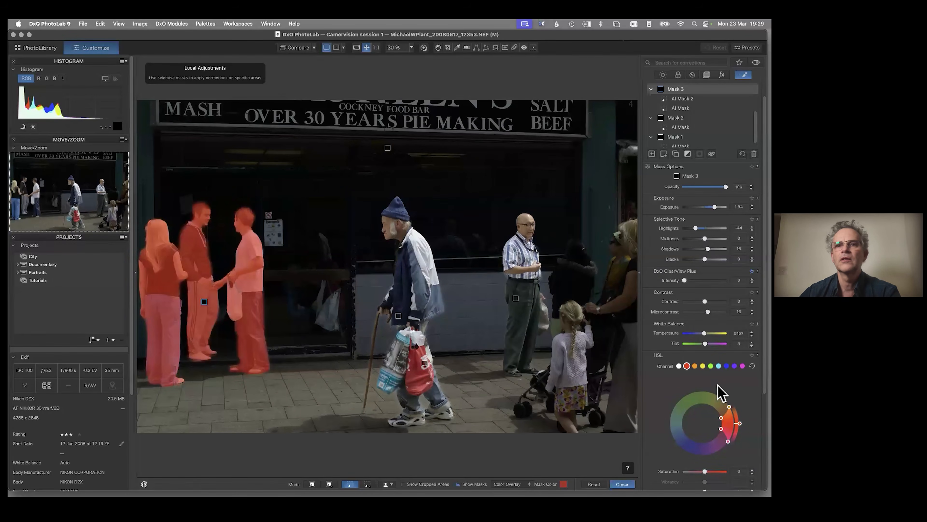
# - Lower the HSL blue channel saturation of Mask 3 to -20
pyautogui.click(727, 366)
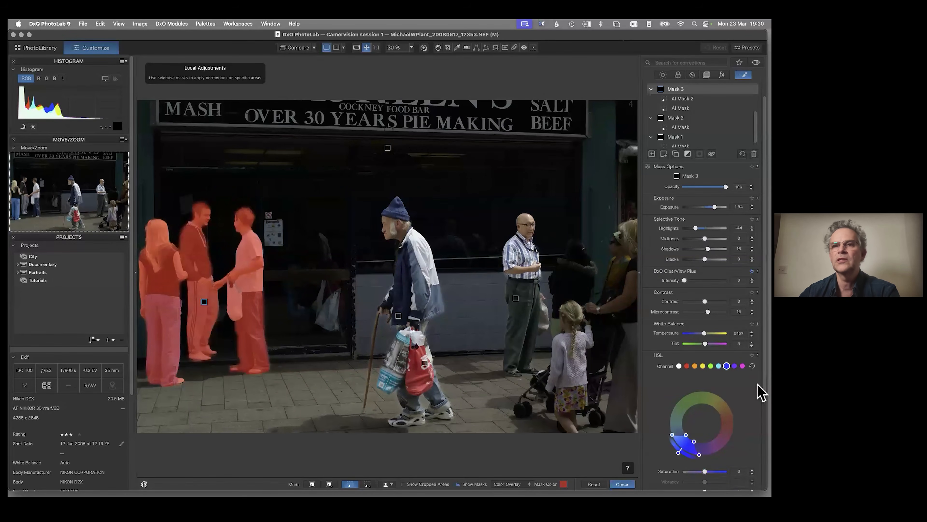
pyautogui.scroll(-1, 758, 366)
pyautogui.scroll(-5, 760, 372)
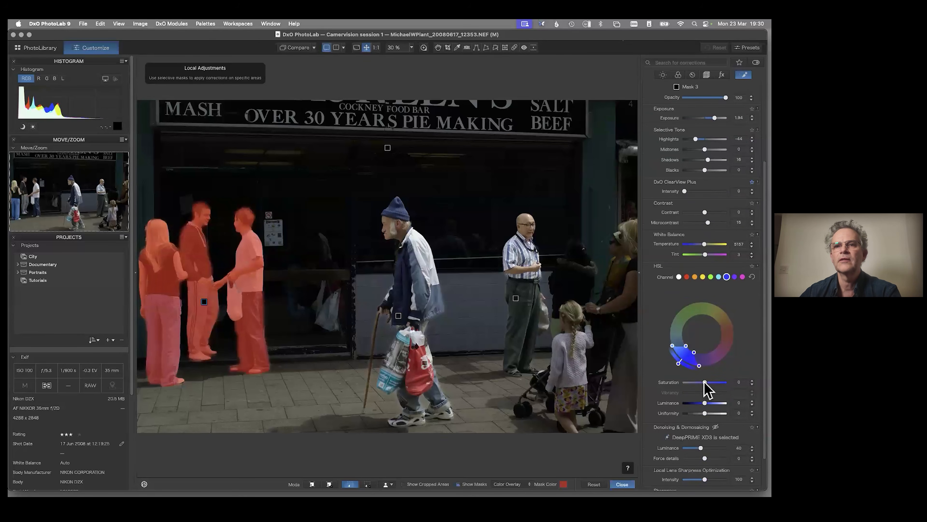
pyautogui.moveTo(704, 381); pyautogui.dragTo(701, 382)
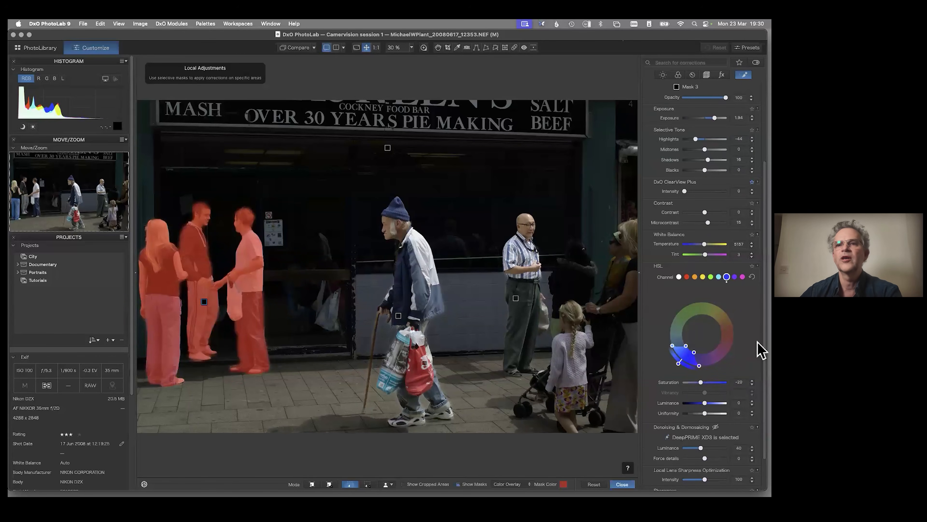
# - Set the background Mask 4 to an Exposure of 1.66 and Shadows of 56, and close the local adjustments
pyautogui.scroll(1, 761, 236)
pyautogui.scroll(7, 760, 236)
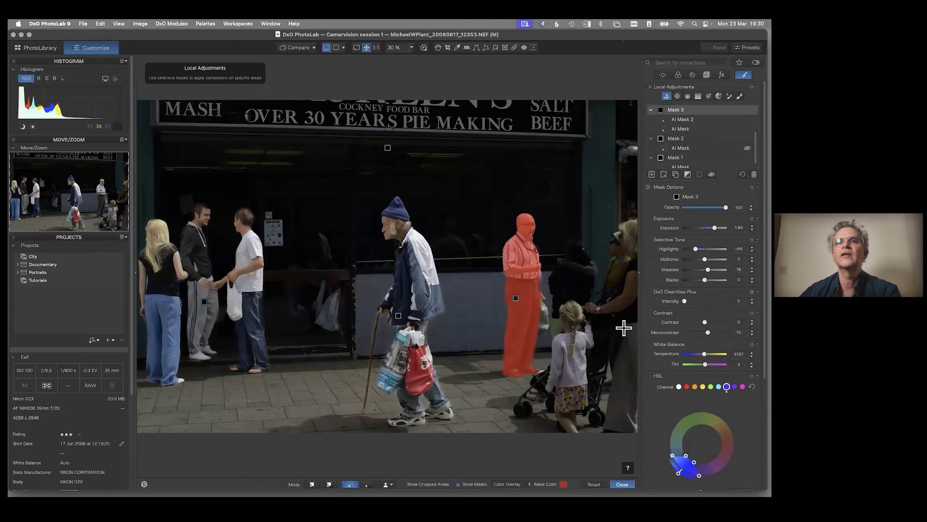
pyautogui.moveTo(755, 142); pyautogui.dragTo(755, 114)
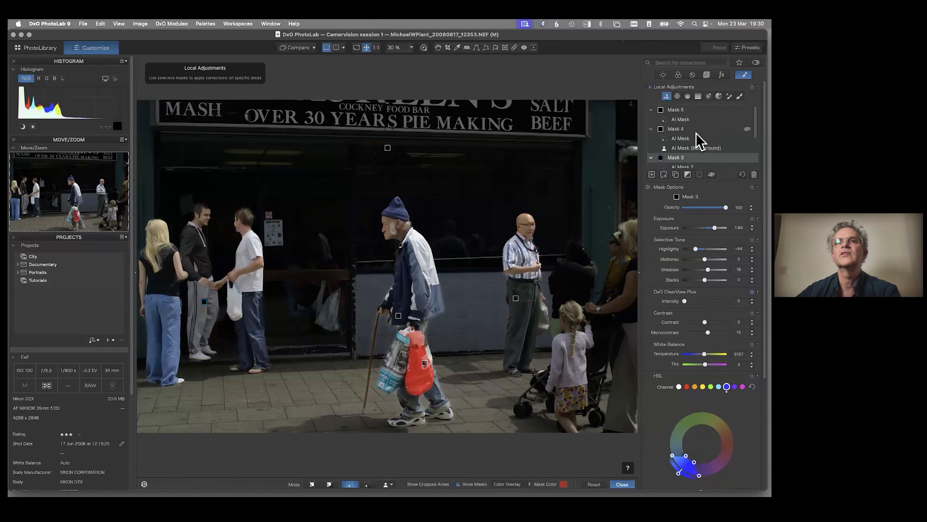
pyautogui.click(702, 132)
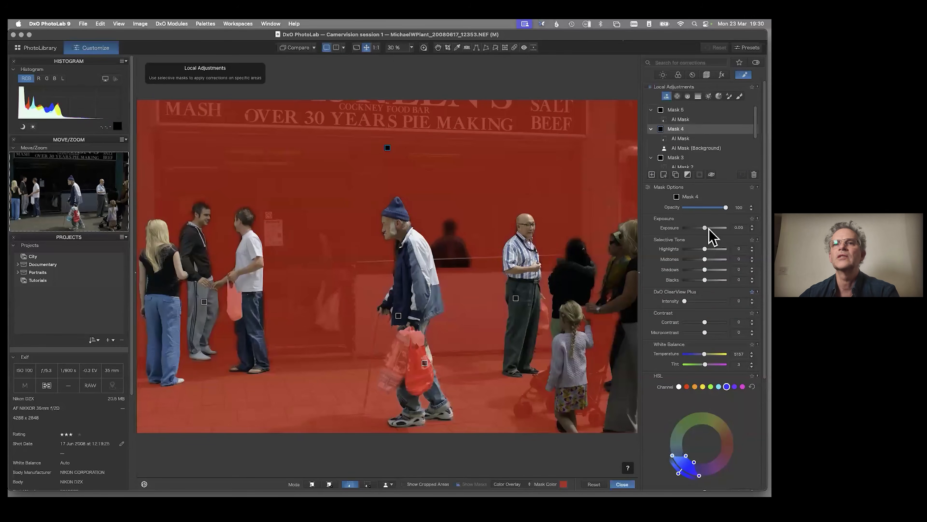
pyautogui.moveTo(705, 228); pyautogui.dragTo(714, 229)
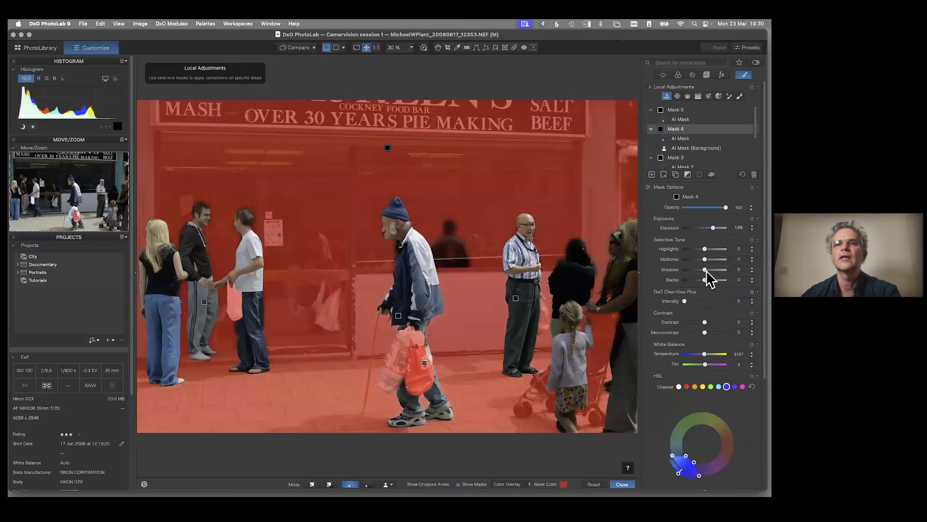
pyautogui.moveTo(709, 273); pyautogui.dragTo(715, 273)
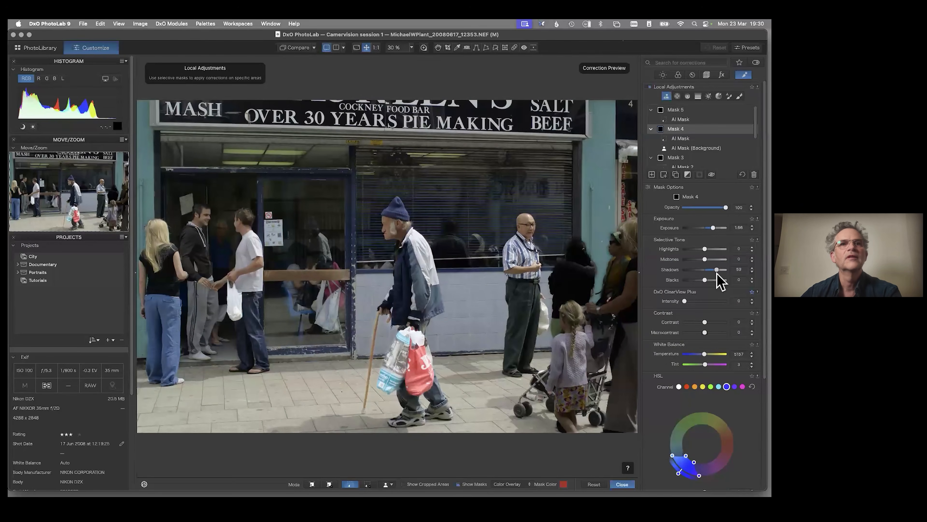
pyautogui.moveTo(718, 281); pyautogui.dragTo(717, 281)
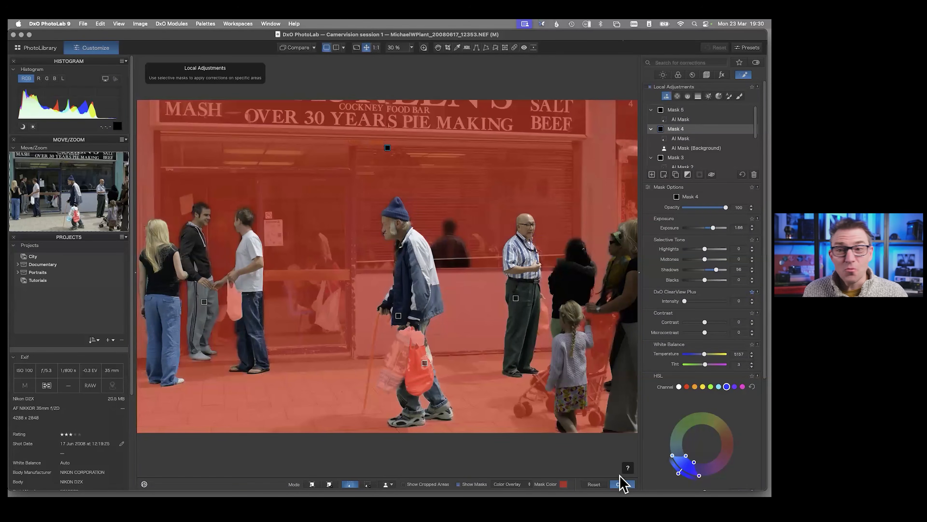
pyautogui.click(623, 483)
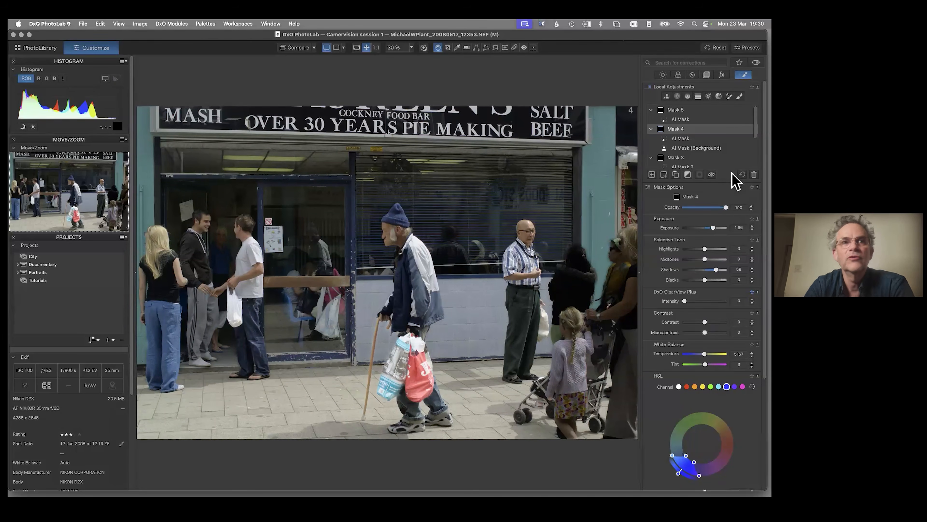
# - Check the old man at 100% and try out the Diffusion of the AI mask inside Mask 1
pyautogui.click(376, 48)
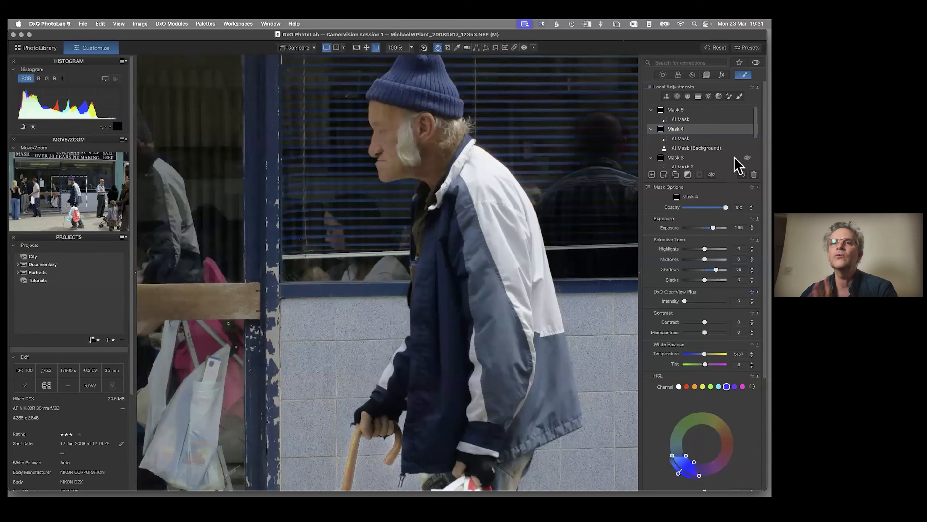
pyautogui.scroll(-3, 752, 168)
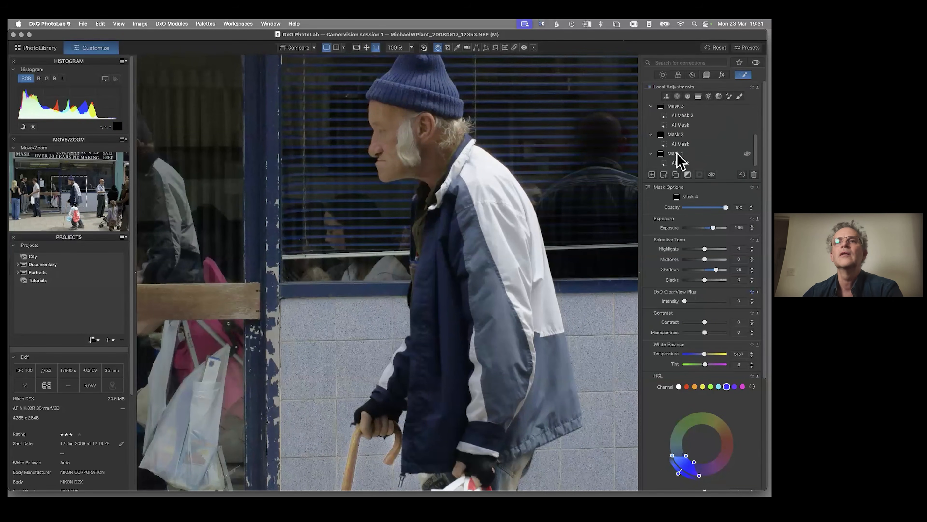
pyautogui.click(675, 154)
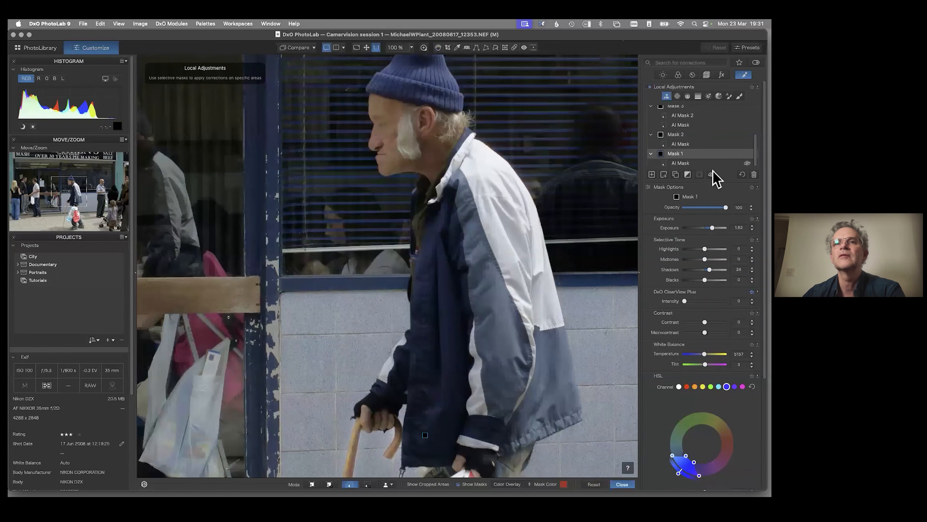
pyautogui.click(689, 163)
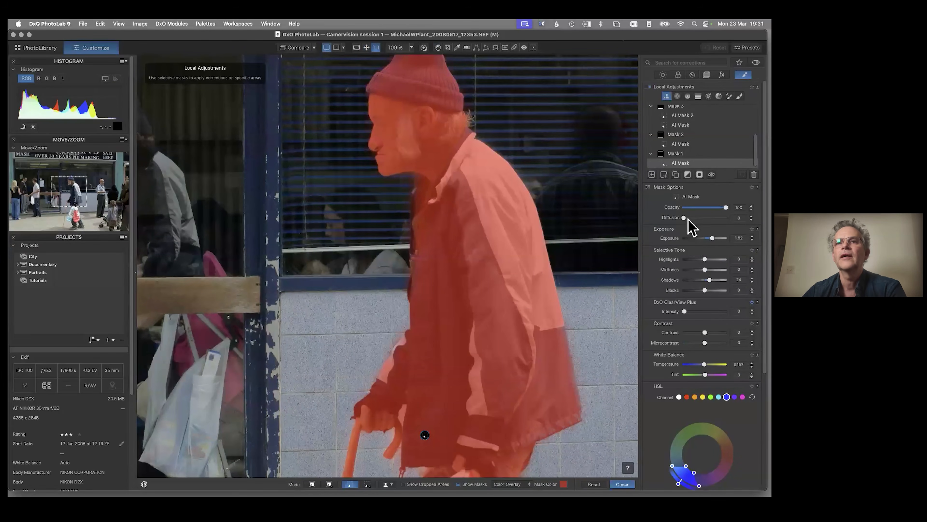
pyautogui.moveTo(684, 218)
pyautogui.mouseDown()
pyautogui.moveTo(699, 219)
pyautogui.moveTo(676, 219)
pyautogui.mouseUp()
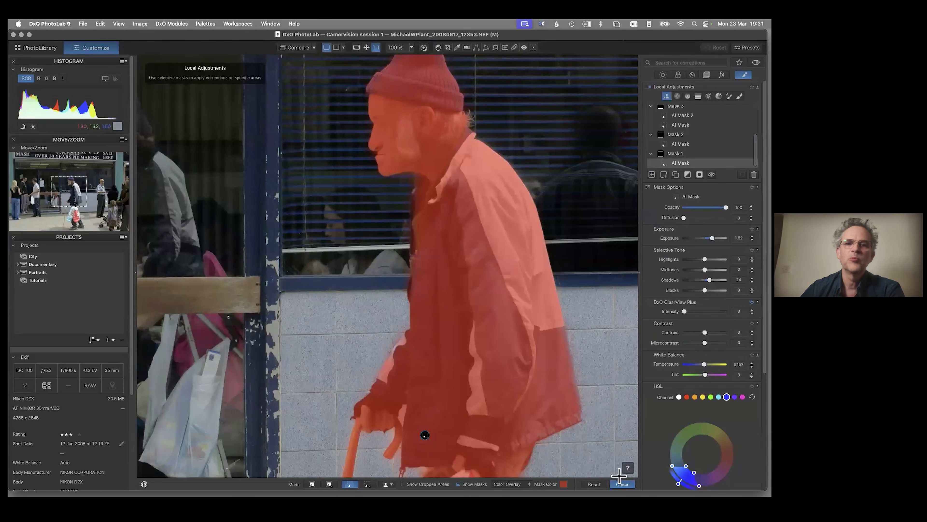
pyautogui.click(627, 483)
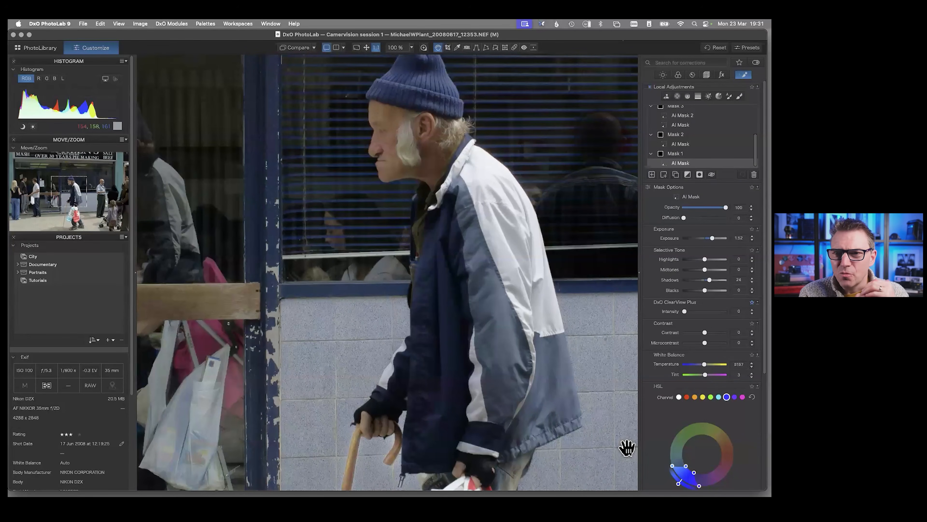
pyautogui.click(366, 47)
# - Check the available working color space versions in the color corrections, keeping DxO Wide Gamut
pyautogui.click(678, 74)
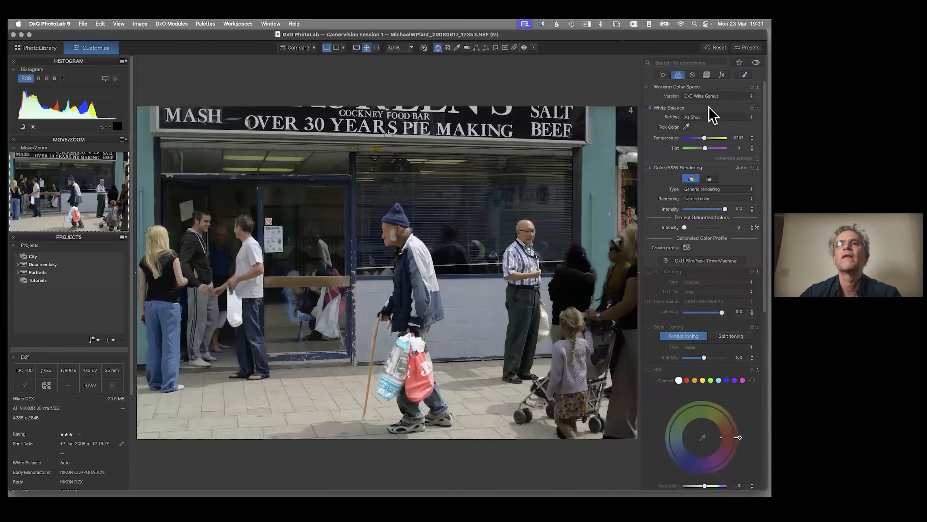
pyautogui.click(718, 97)
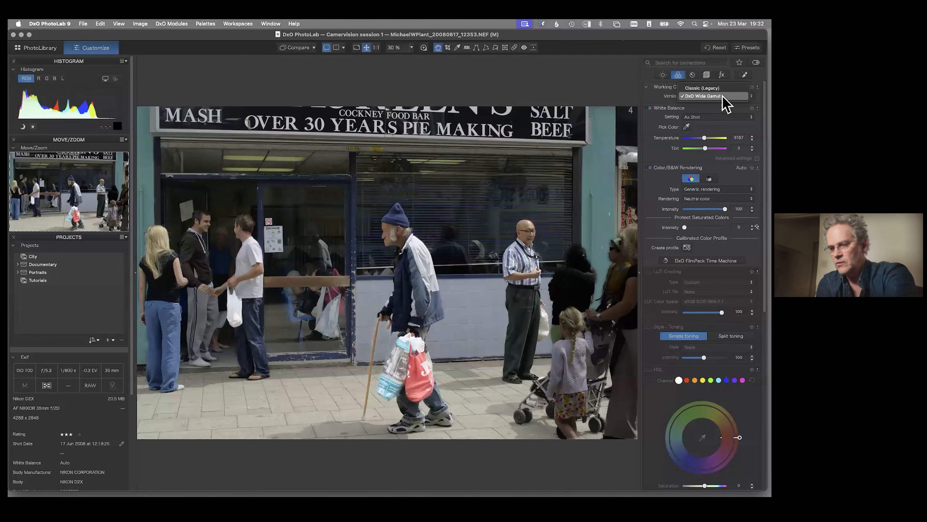
pyautogui.click(723, 96)
# - Open the export-to-disk options and deselect the Website and Tiff 16bit RGB outputs
pyautogui.press('super+shift+e')
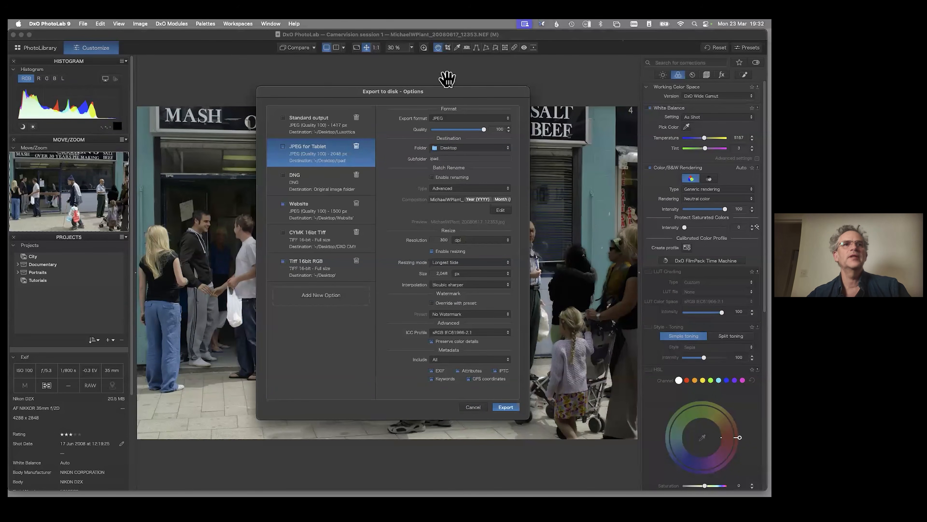
pyautogui.moveTo(316, 90); pyautogui.dragTo(303, 83)
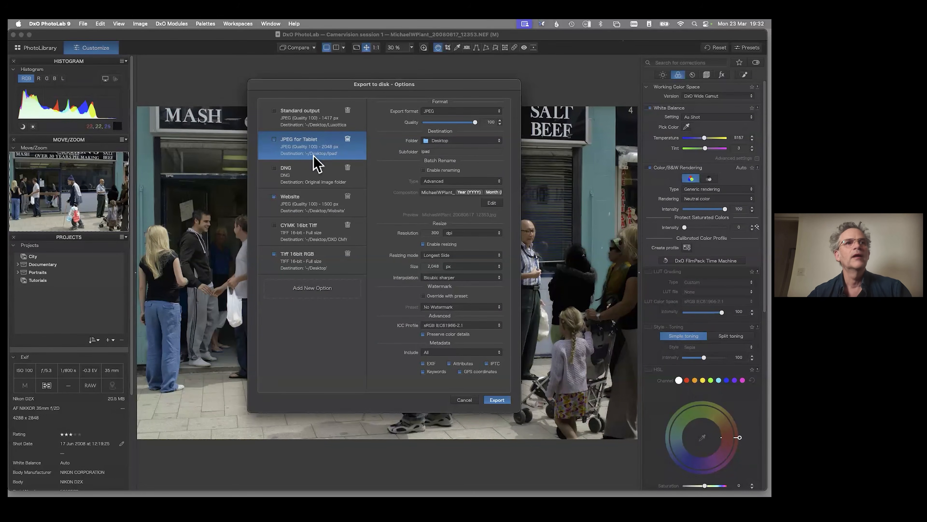
pyautogui.click(274, 197)
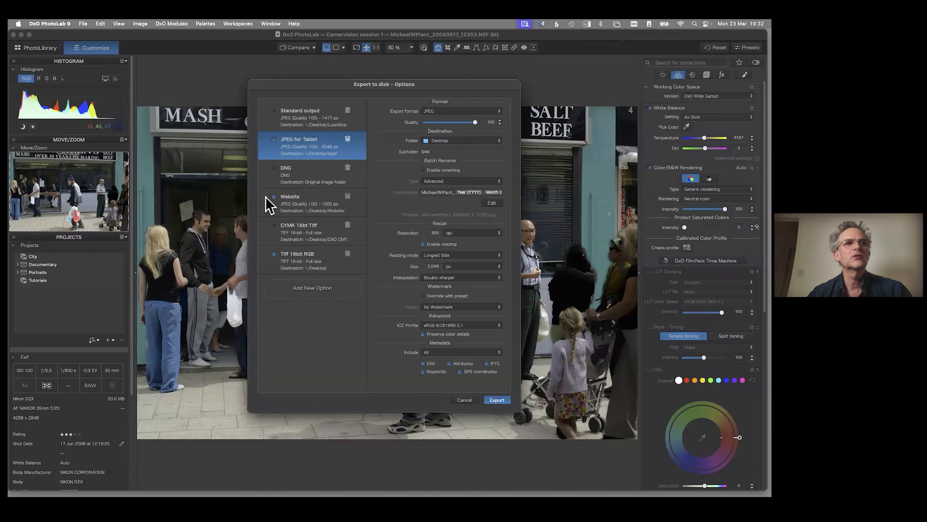
pyautogui.click(274, 254)
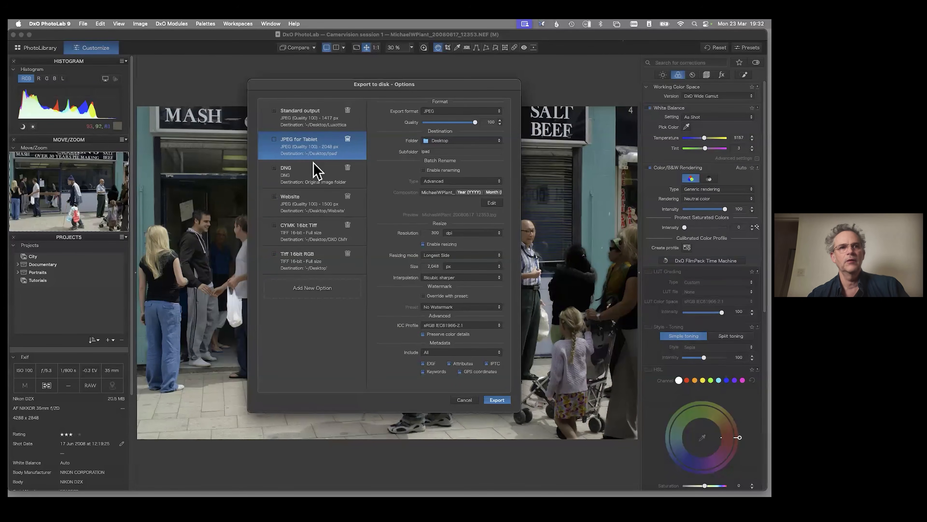
# - Include the JPEG for Tablet and Website outputs in the export and enable batch renaming for the Tiff 16bit RGB option
pyautogui.click(314, 261)
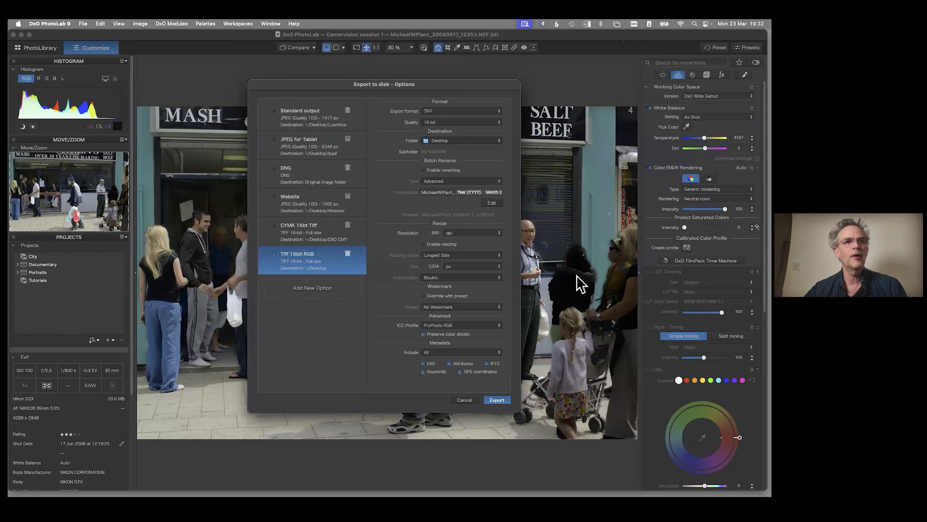
pyautogui.click(274, 139)
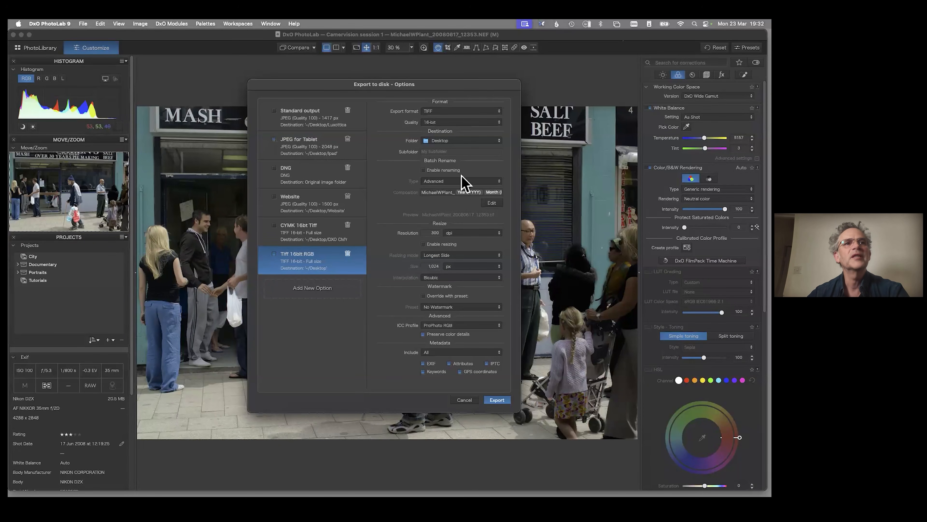
pyautogui.click(274, 197)
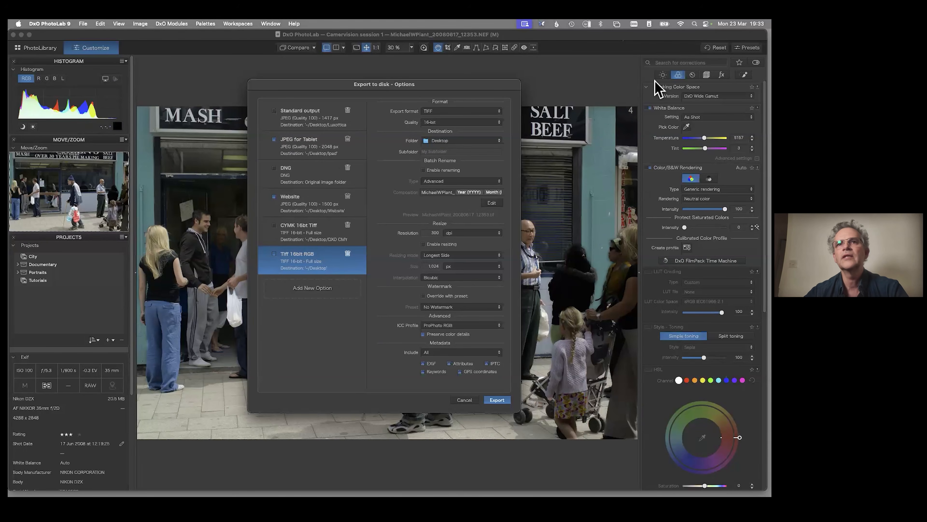
pyautogui.click(274, 139)
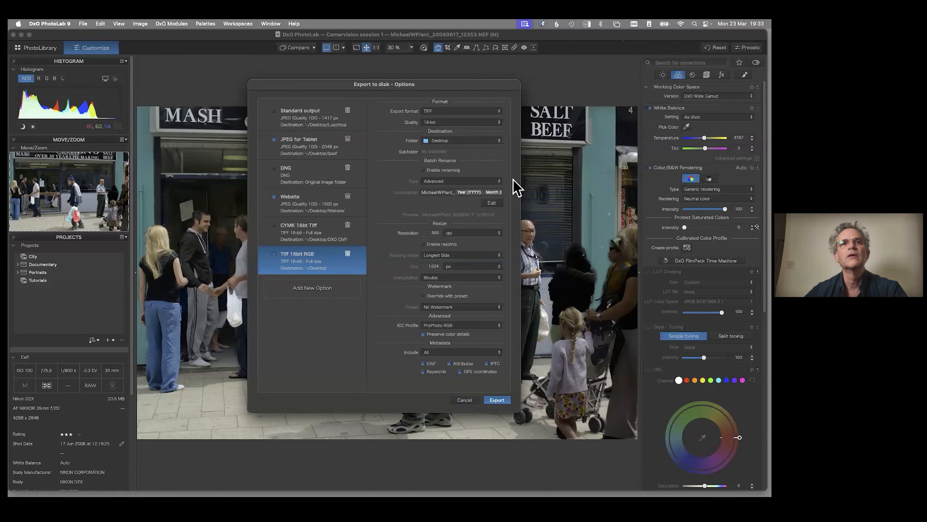
pyautogui.click(423, 170)
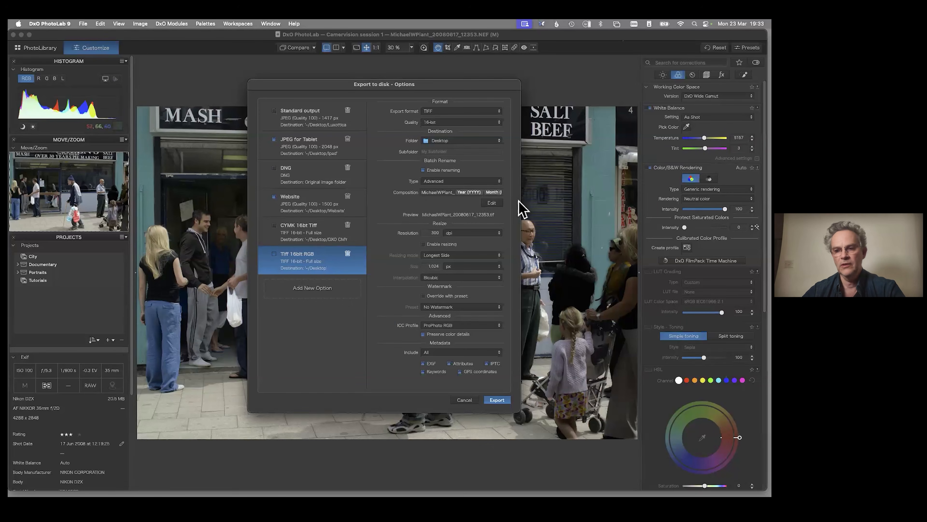
# - Turn off batch renaming for the Tiff 16bit RGB output and compare the JPEG for Tablet and Website settings, cancelling the export
pyautogui.click(423, 171)
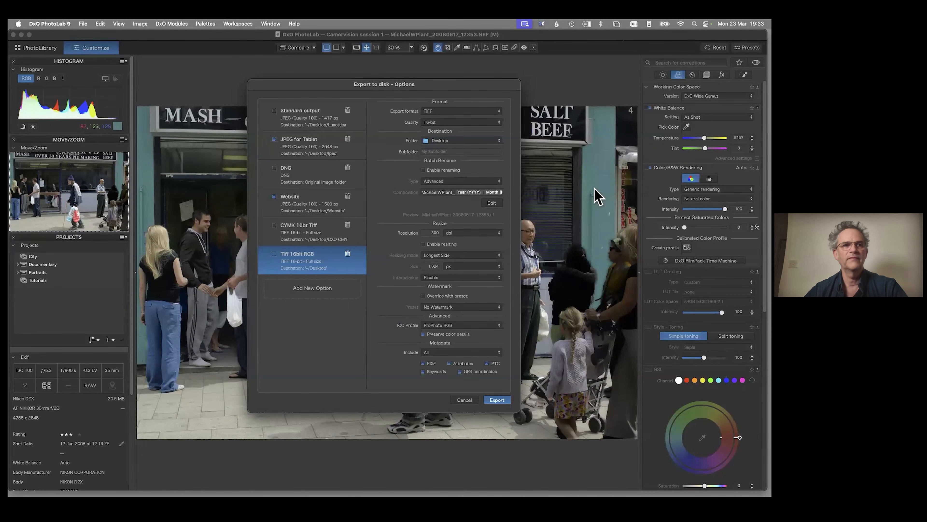
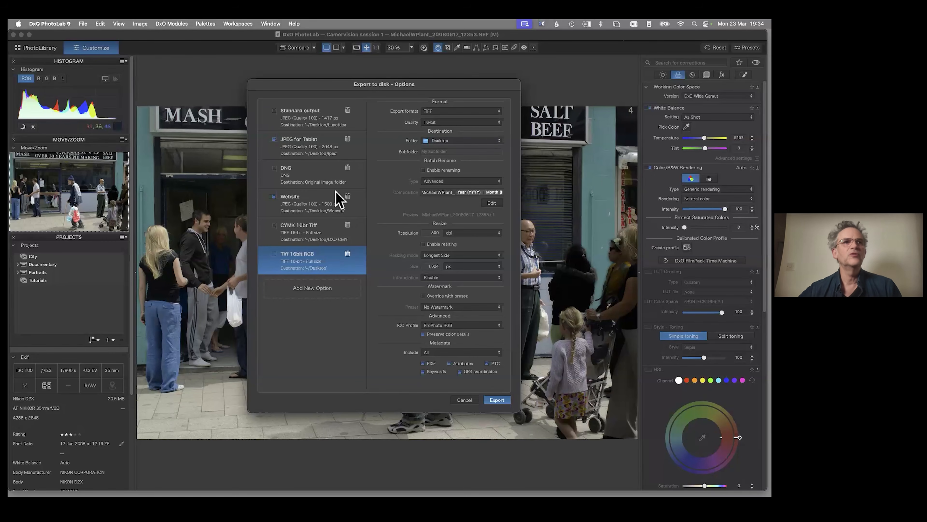
pyautogui.click(310, 151)
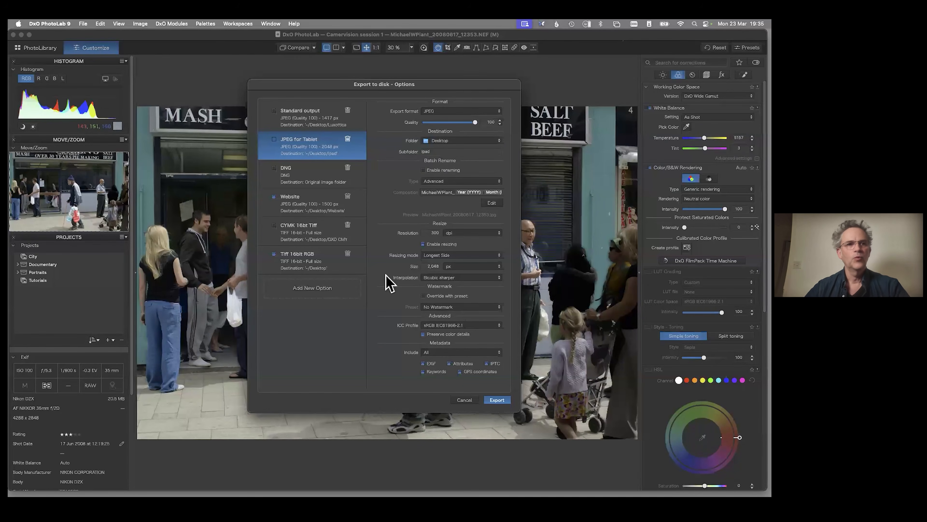
pyautogui.click(315, 209)
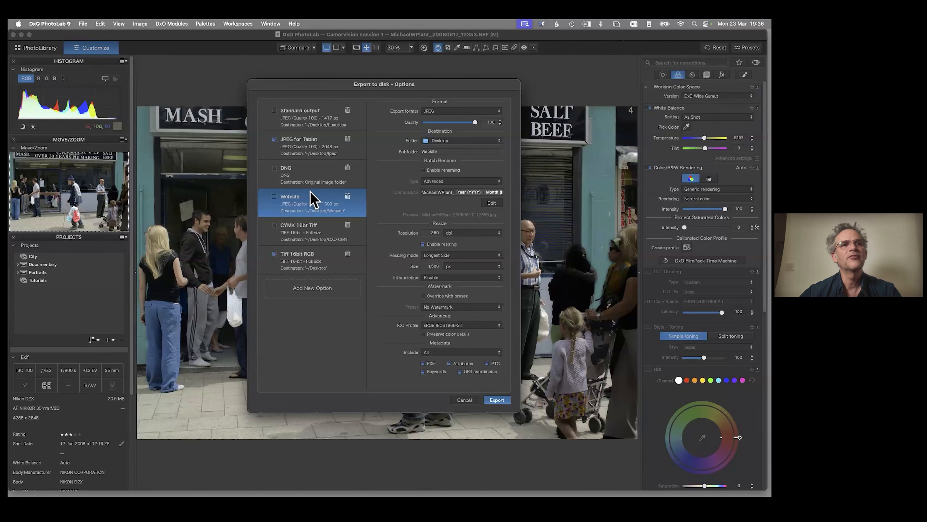
pyautogui.click(306, 148)
pyautogui.click(319, 206)
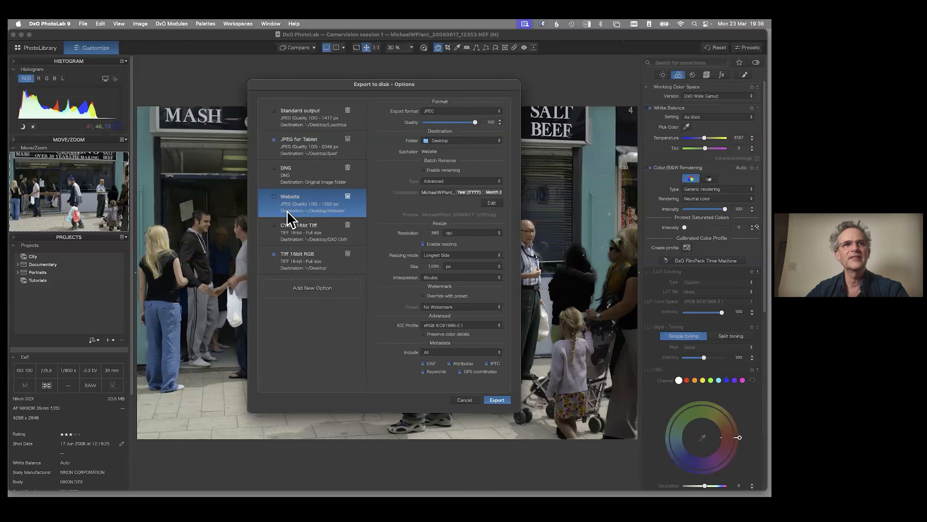
pyautogui.click(321, 148)
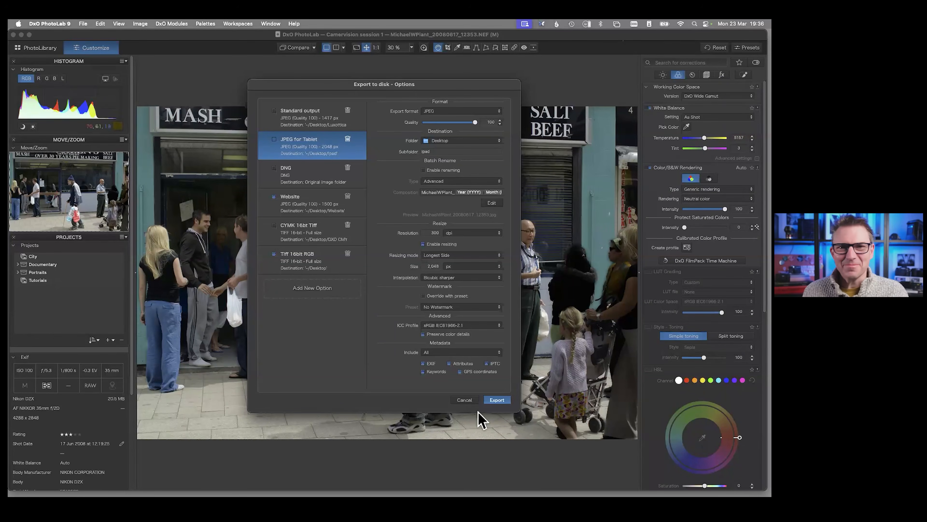
pyautogui.click(465, 400)
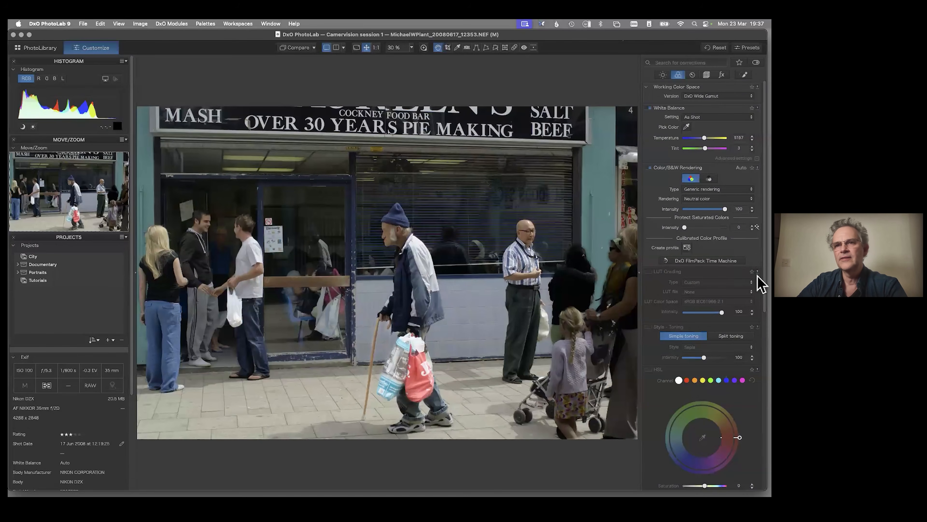
# - Examine the remaining color corrections, from LUT Grading, Style - Toning, HSL and Channel Mixer to Scanned Film Optimization and Soft proofing
pyautogui.scroll(-3, 761, 284)
pyautogui.scroll(-8, 741, 270)
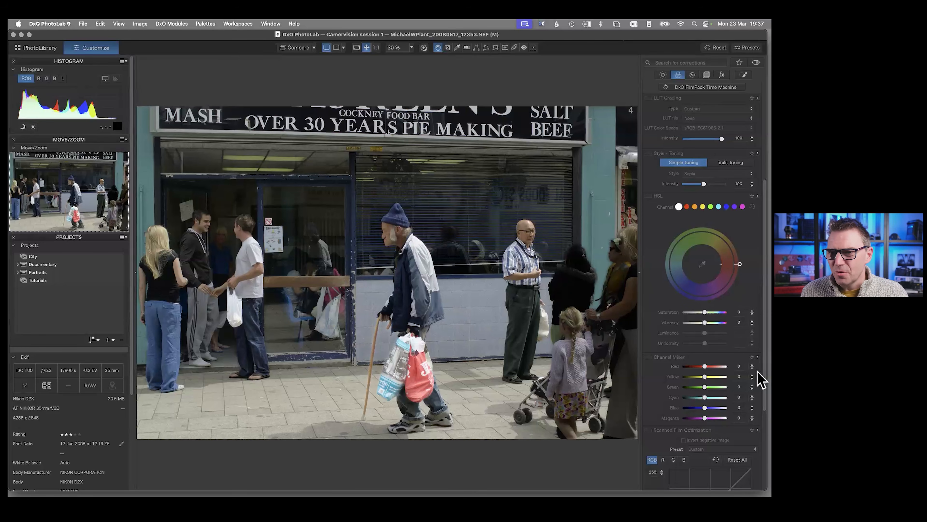
pyautogui.scroll(1, 760, 381)
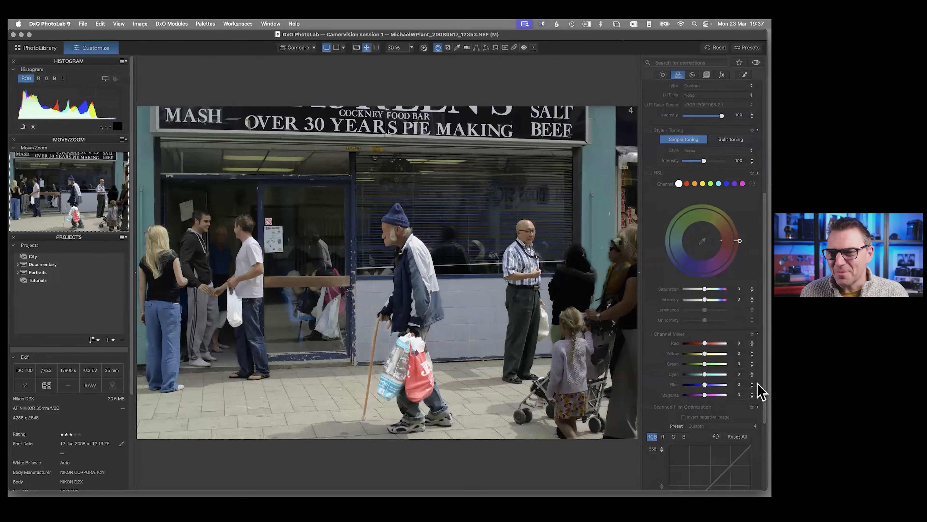
pyautogui.scroll(-1, 758, 368)
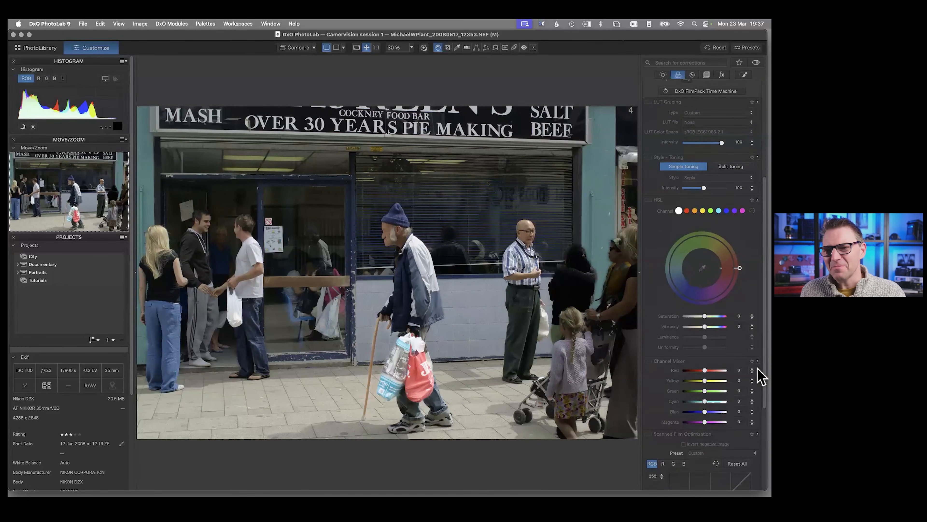
pyautogui.scroll(1, 758, 368)
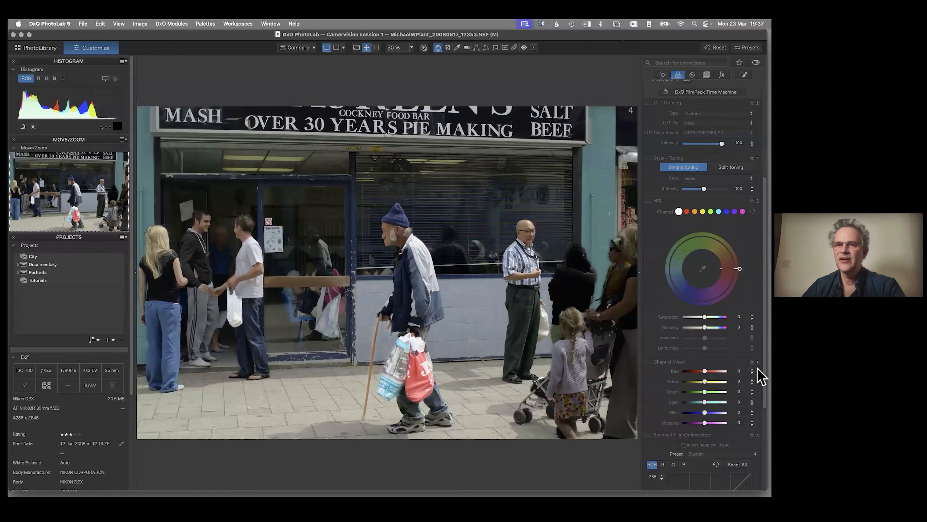
pyautogui.scroll(-3, 758, 377)
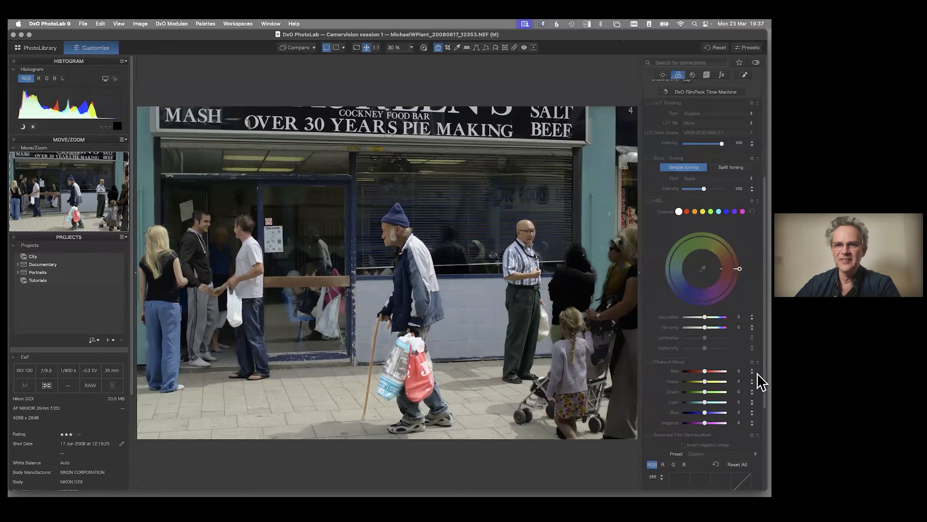
pyautogui.scroll(-1, 760, 389)
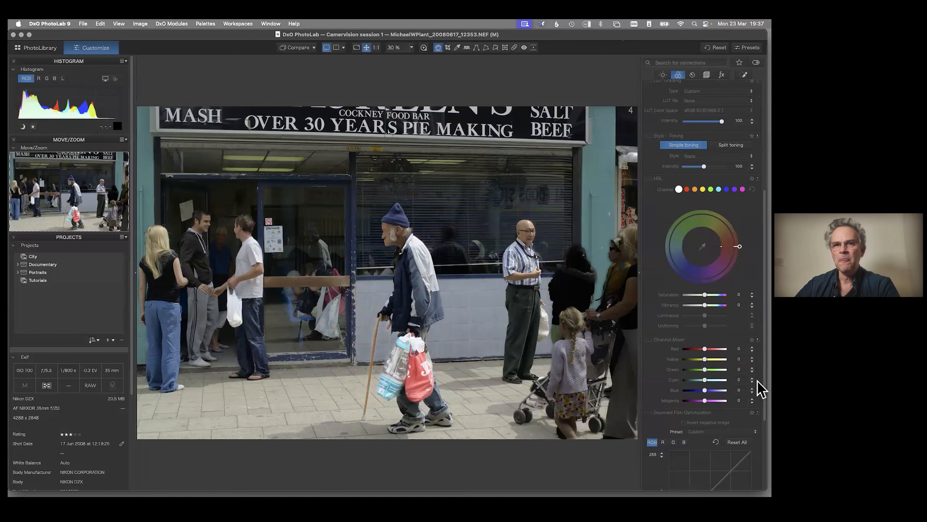
pyautogui.scroll(-5, 760, 398)
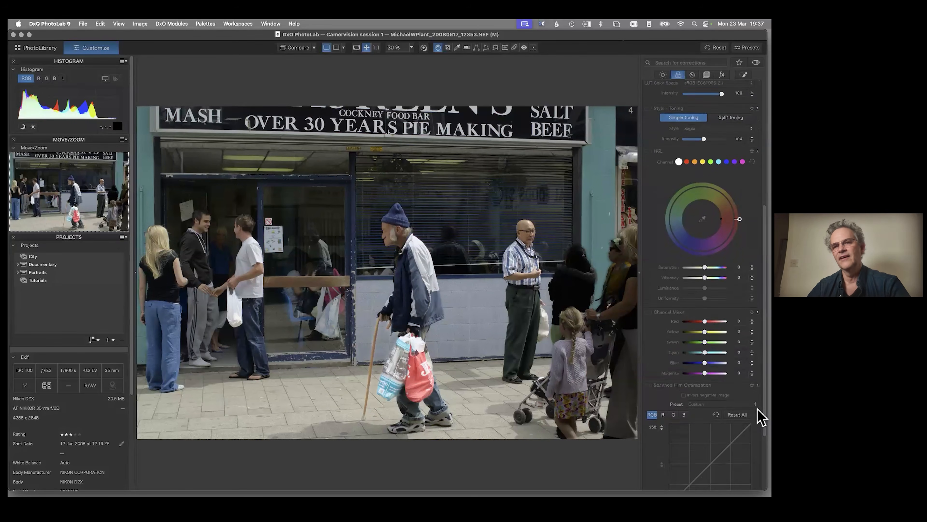
pyautogui.scroll(-10, 760, 431)
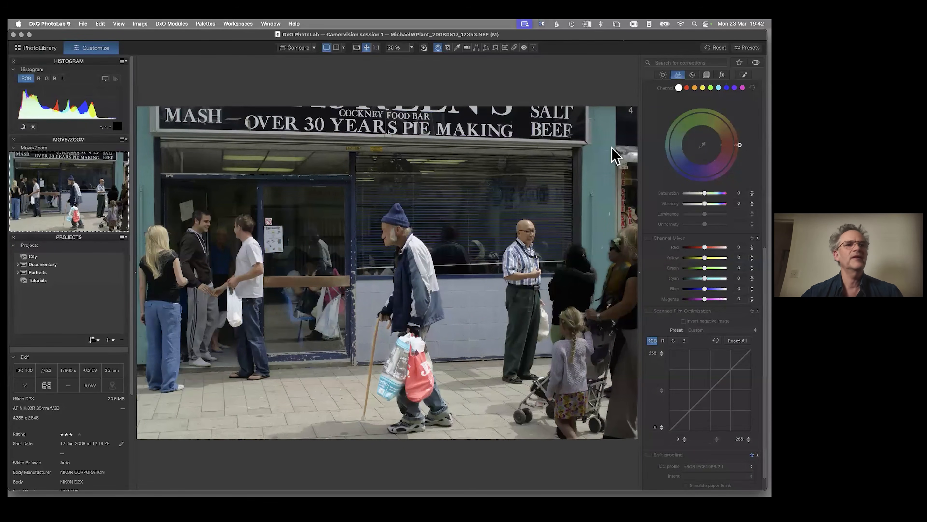
# - Switch to the PhotoLibrary, dock the floating image browser under the photo and browse the Camervision session 1 thumbnails
pyautogui.click(39, 47)
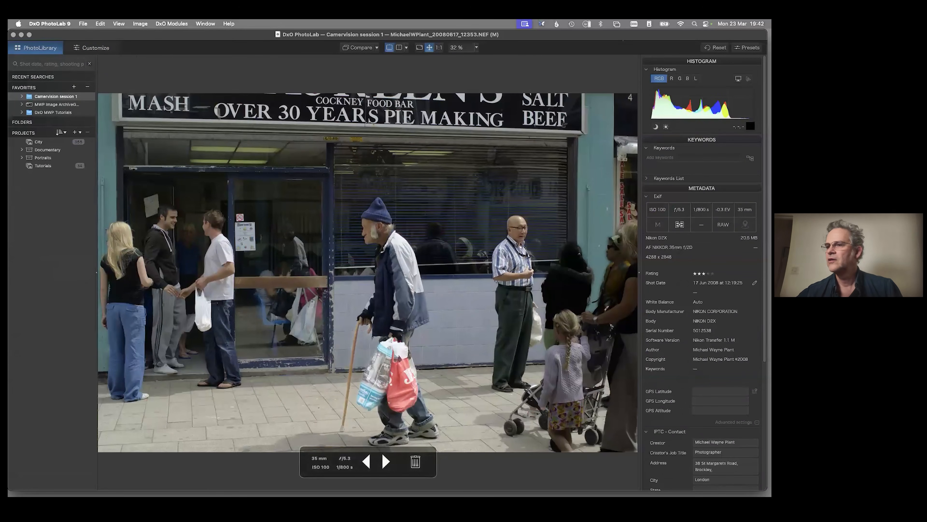
pyautogui.moveTo(771, 203); pyautogui.dragTo(240, 94)
pyautogui.click(119, 24)
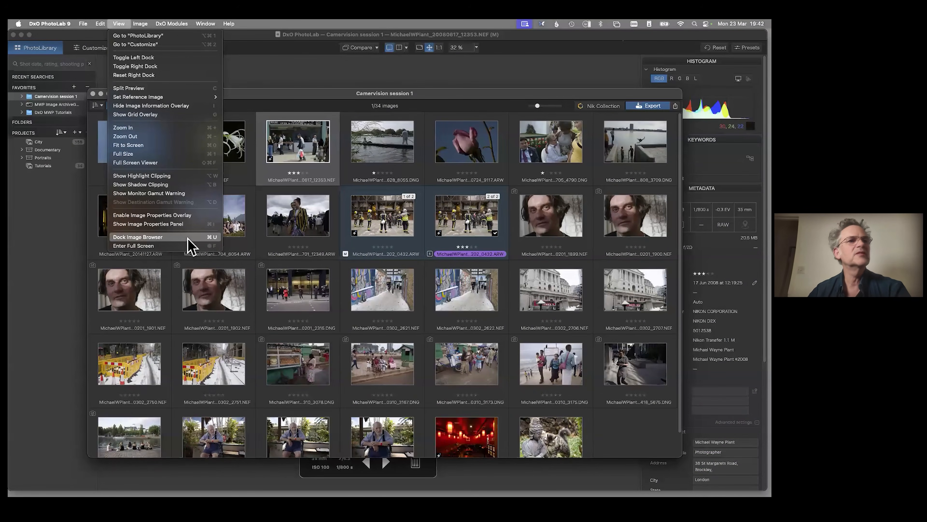
pyautogui.press('super+alt+f')
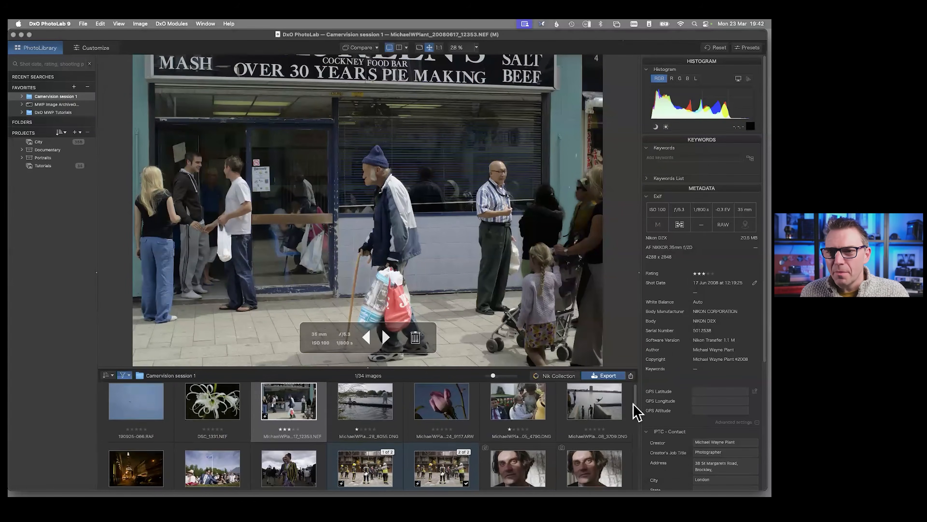
pyautogui.scroll(-4, 635, 409)
pyautogui.scroll(-3, 627, 434)
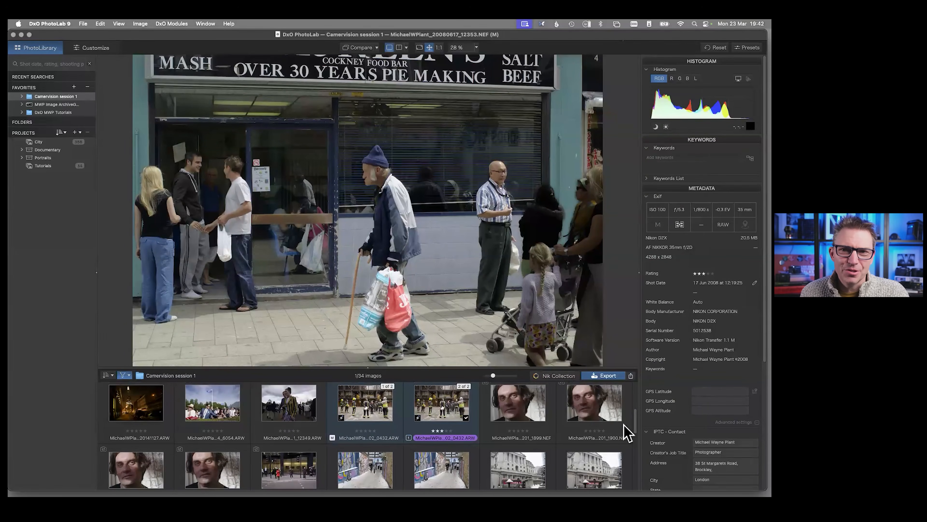
pyautogui.scroll(1, 627, 432)
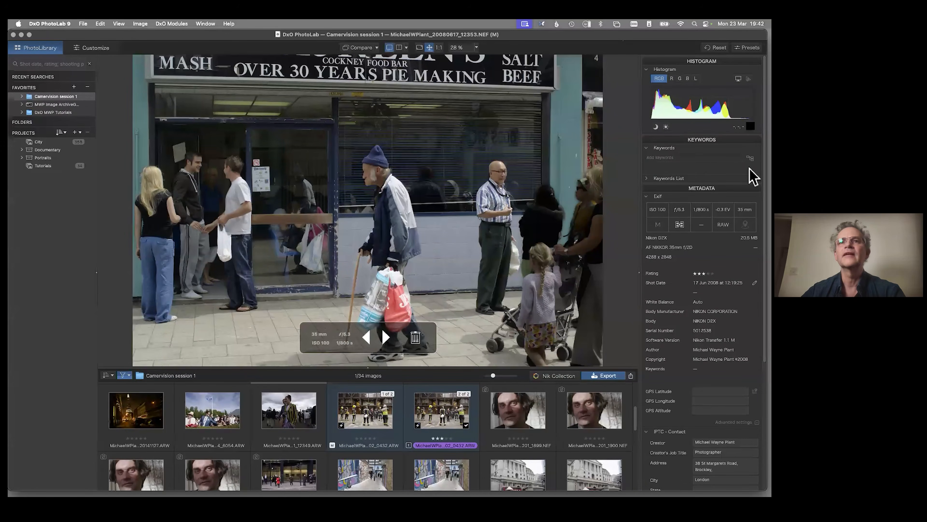
# - Expand the Keywords List and look through it down to its last entries
pyautogui.click(647, 148)
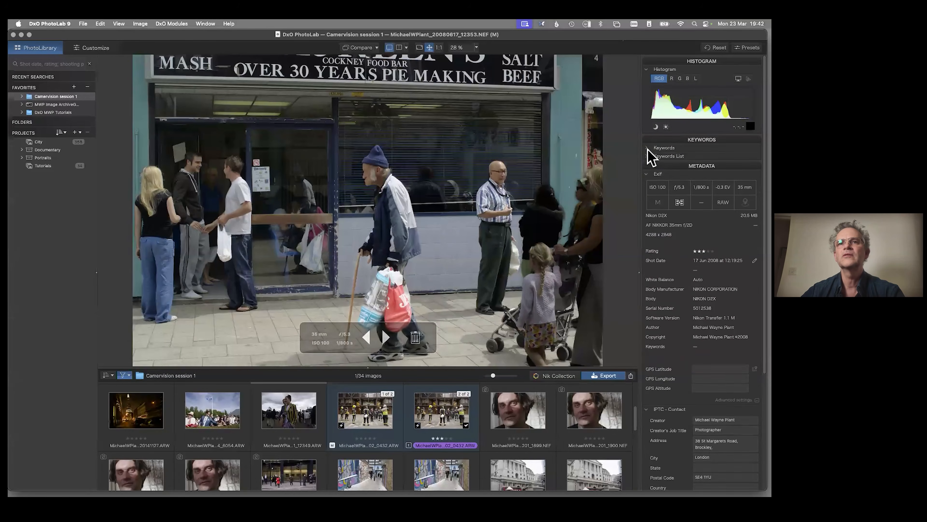
pyautogui.click(647, 148)
pyautogui.click(651, 179)
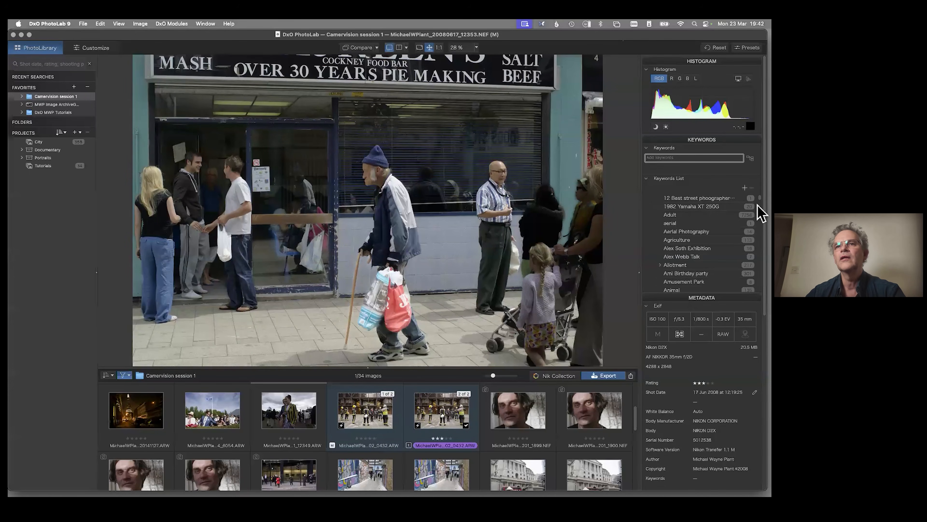
pyautogui.scroll(-2, 759, 212)
pyautogui.moveTo(758, 201); pyautogui.dragTo(761, 302)
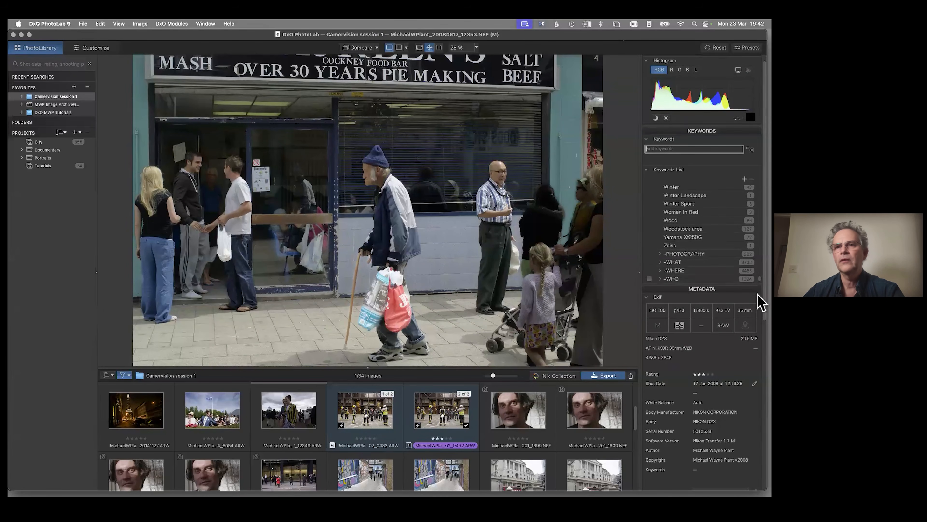
# - Expand the ~PHOTOGRAPHY keyword group and its ~Setting and ~Treatment subgroups to inspect the hierarchy
pyautogui.click(660, 254)
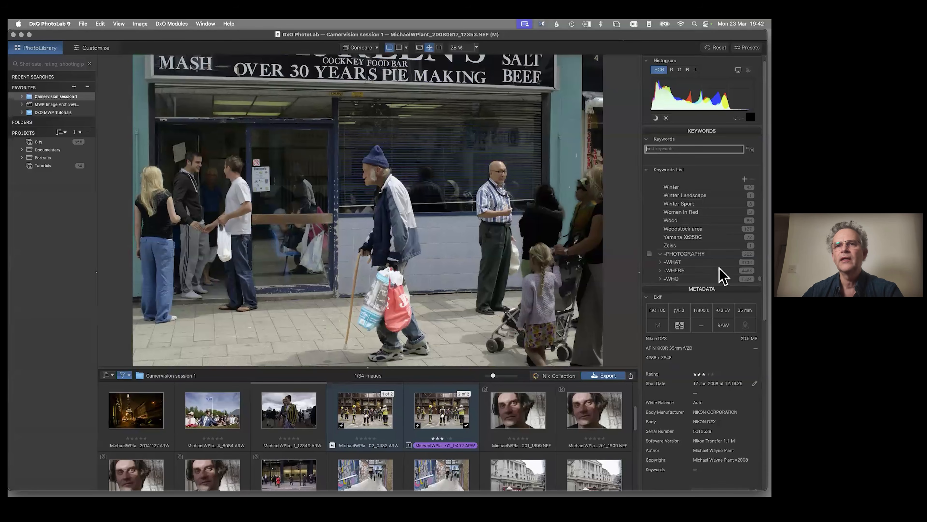
pyautogui.moveTo(758, 280); pyautogui.dragTo(757, 290)
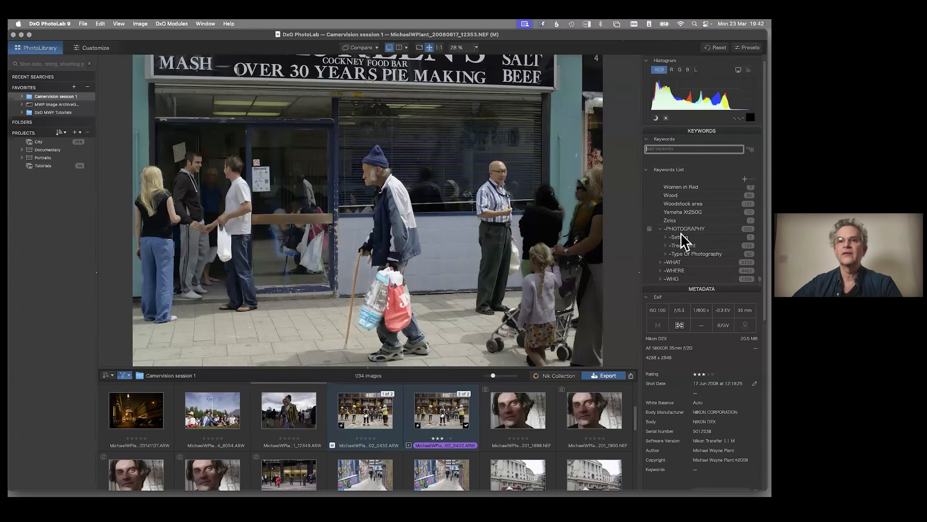
pyautogui.click(665, 237)
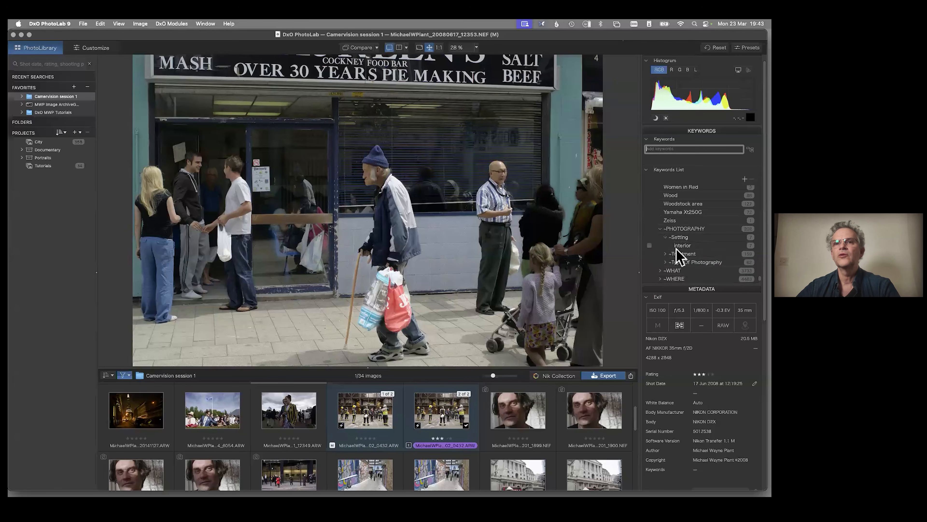
pyautogui.click(665, 254)
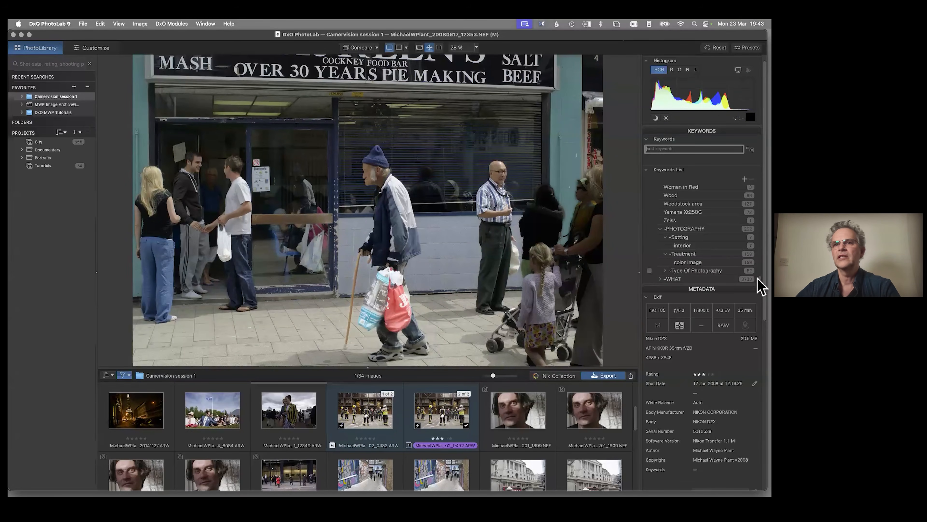
# - Inspect the keywords inside the ~WHO and ~WHERE groups, collapse ~People, and return to the start of the keyword list
pyautogui.scroll(-2, 757, 272)
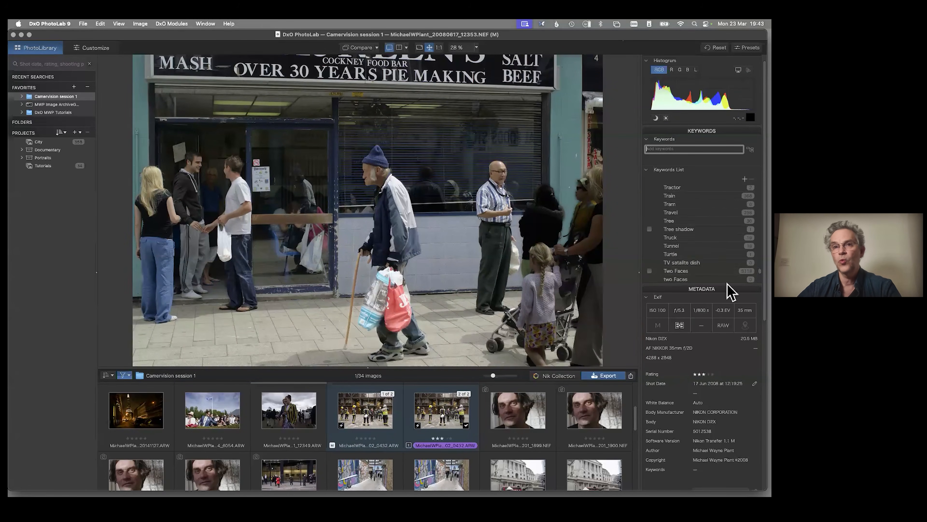
pyautogui.click(660, 279)
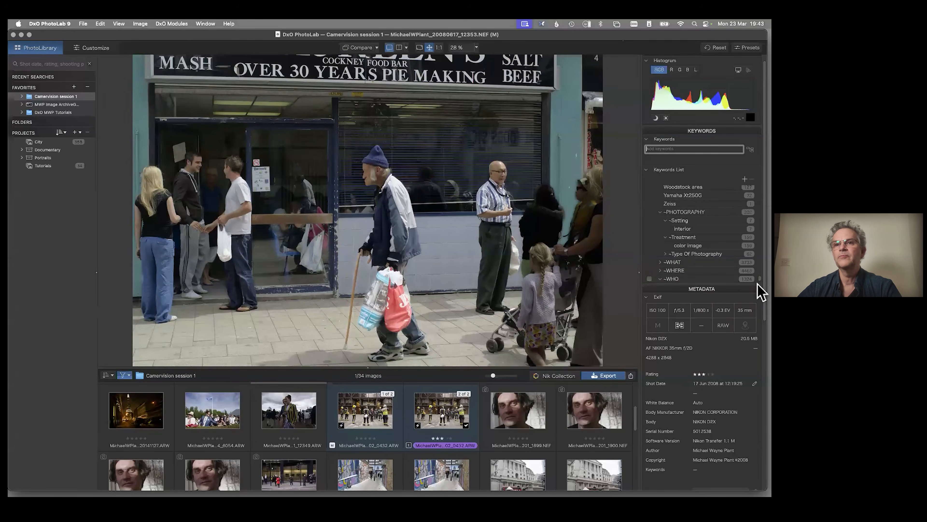
pyautogui.scroll(-1, 758, 282)
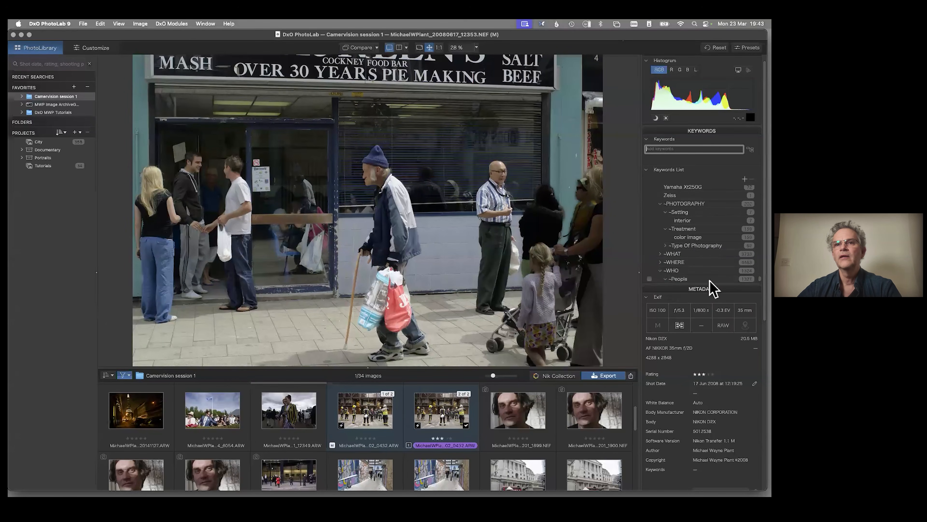
pyautogui.scroll(-3, 758, 288)
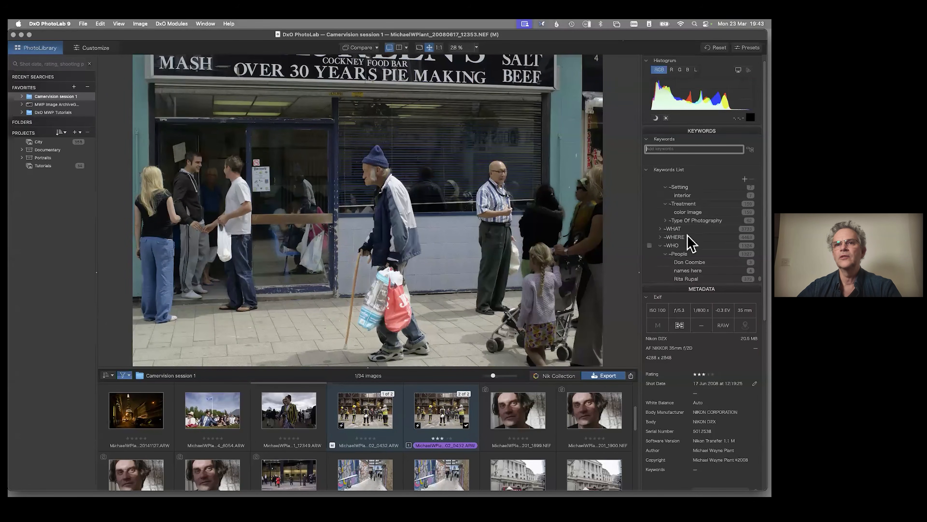
pyautogui.click(664, 254)
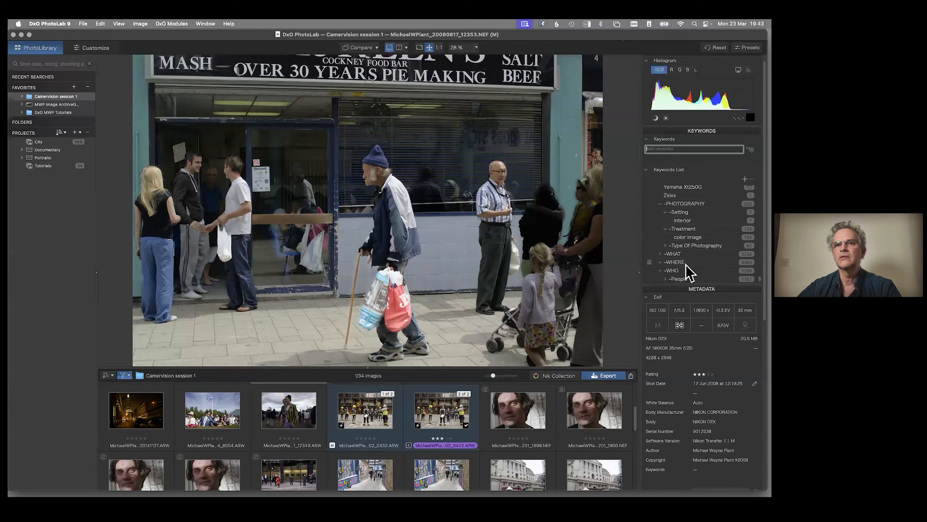
pyautogui.scroll(-3, 760, 286)
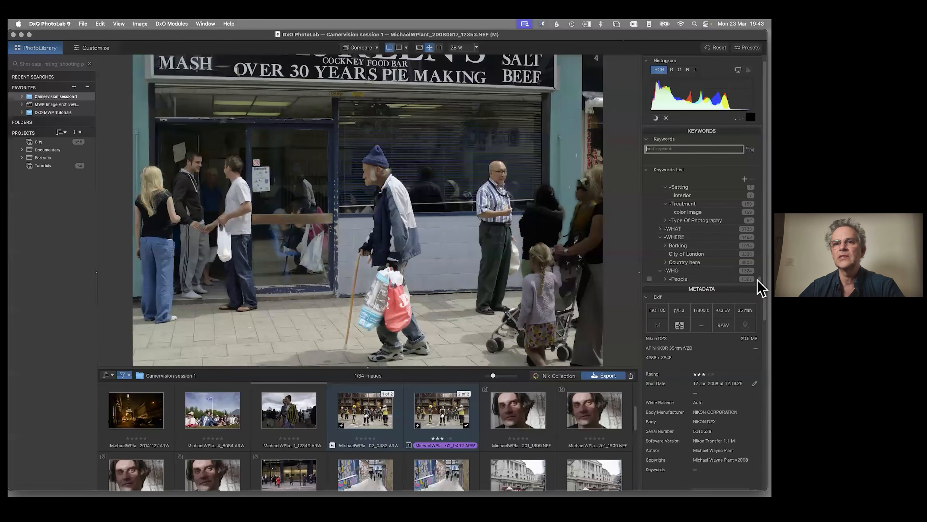
pyautogui.scroll(7, 759, 285)
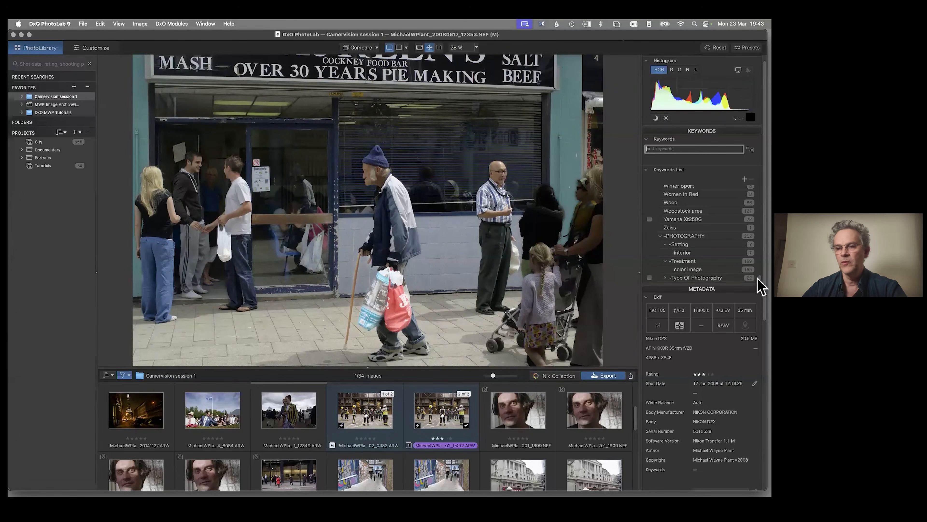
pyautogui.moveTo(758, 278); pyautogui.dragTo(754, 140)
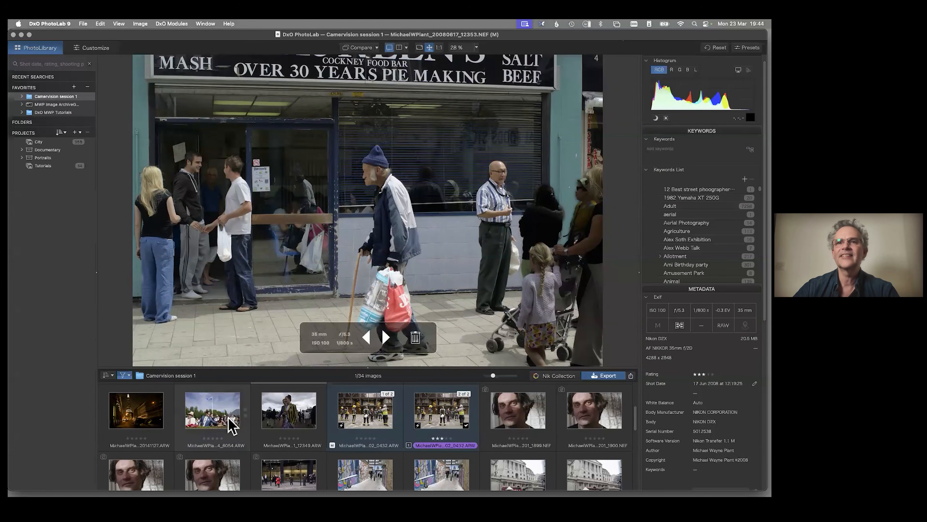
# - Look through the outdoor crowd photo, the firefighters photo and the firefighters' virtual copy to compare their previews and metadata
pyautogui.click(241, 412)
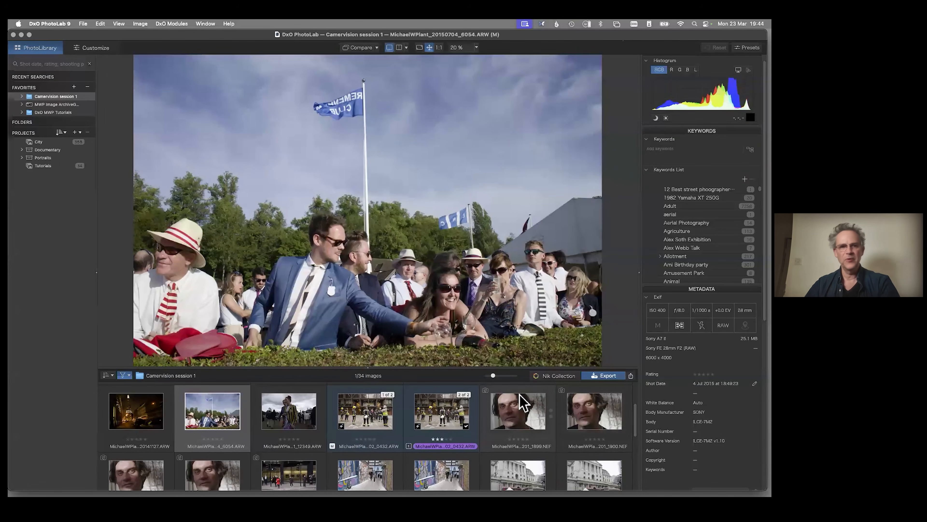
pyautogui.click(362, 420)
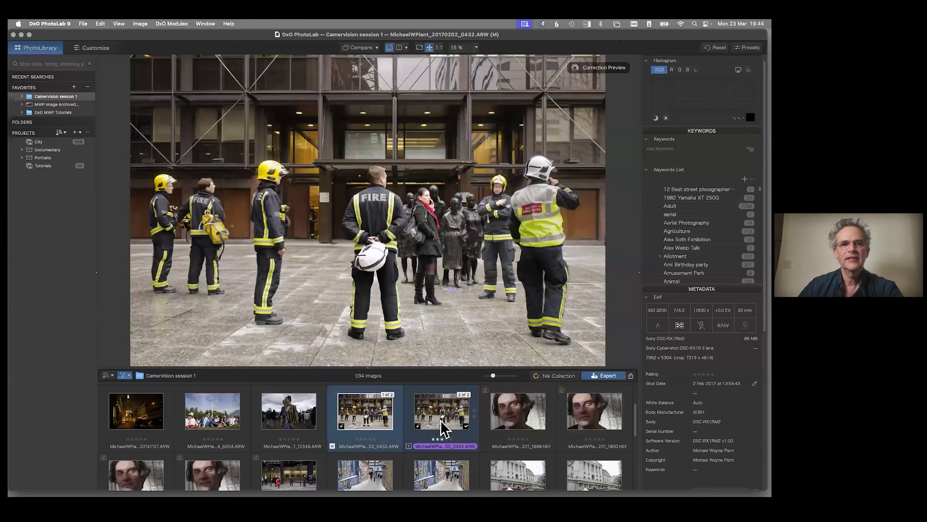
pyautogui.press('Right')
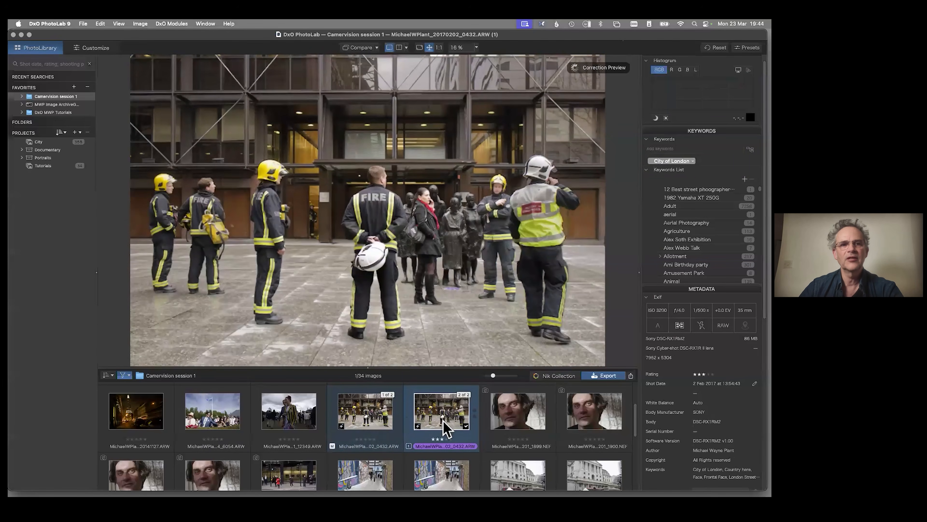
pyautogui.click(379, 399)
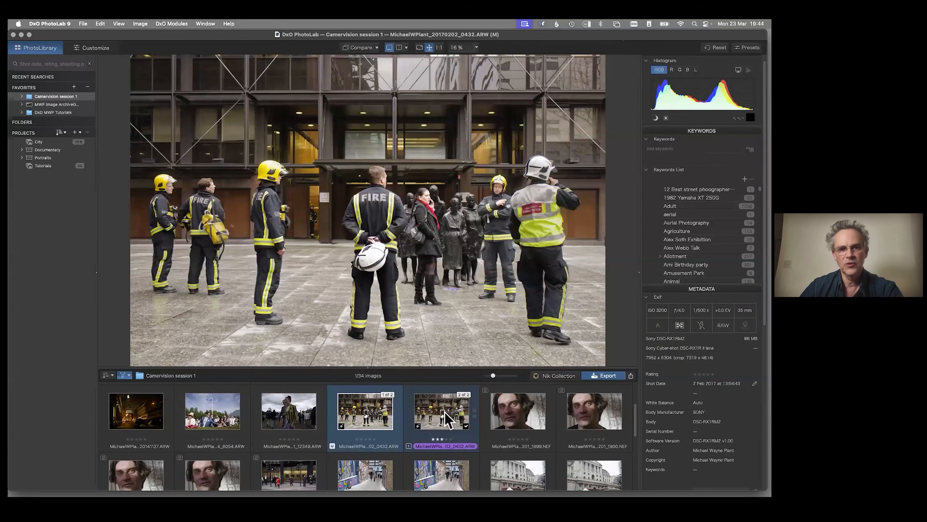
# - Create a virtual copy of the outdoor crowd photo with the flagpole
pyautogui.click(214, 420)
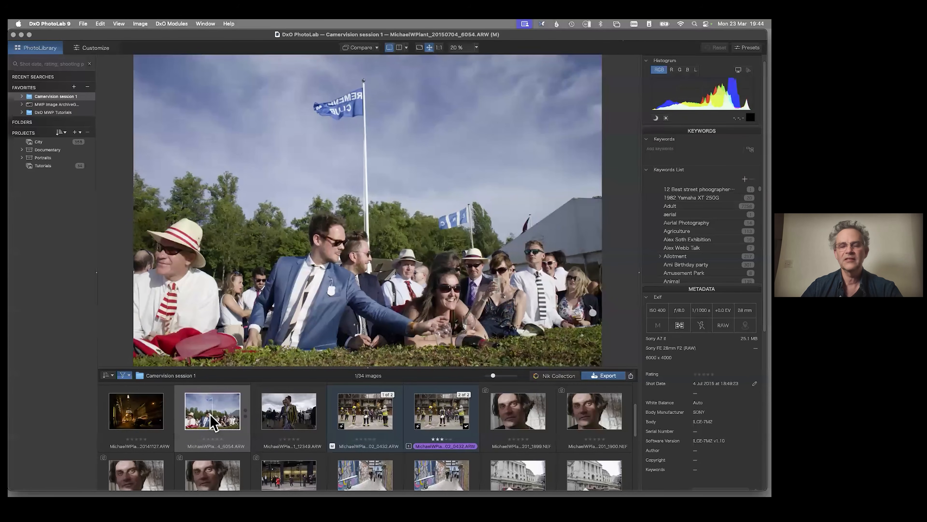
pyautogui.rightClick(211, 424)
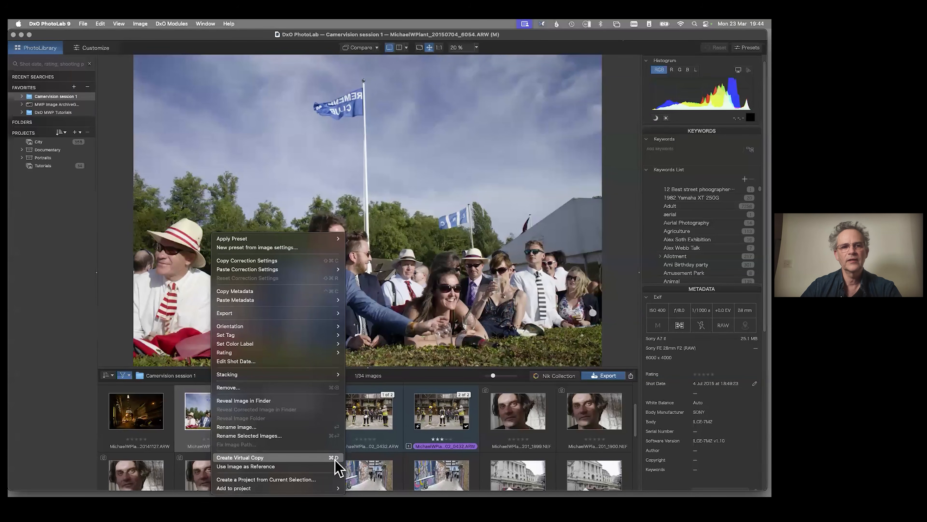
pyautogui.click(325, 459)
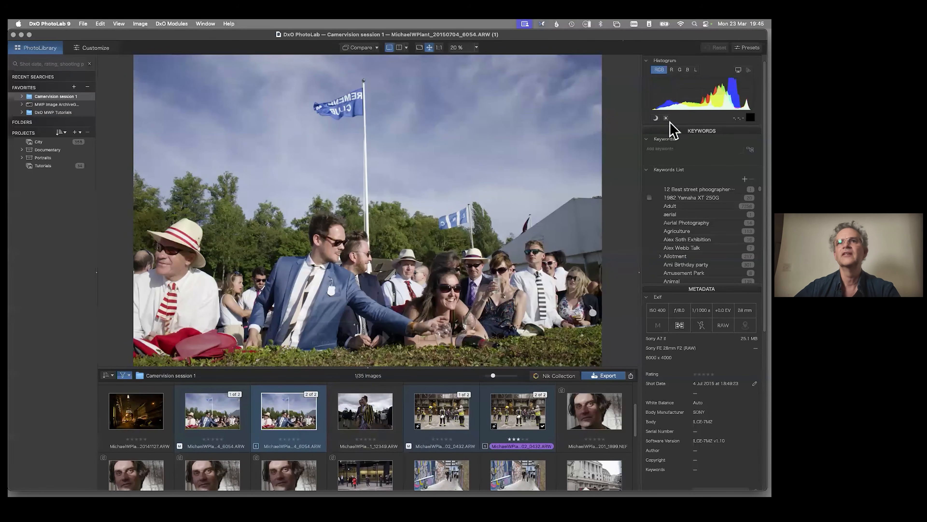
# - Open the virtual copy in Customize and review the color rendering types and renderings, keeping Generic rendering and Neutral color
pyautogui.click(95, 49)
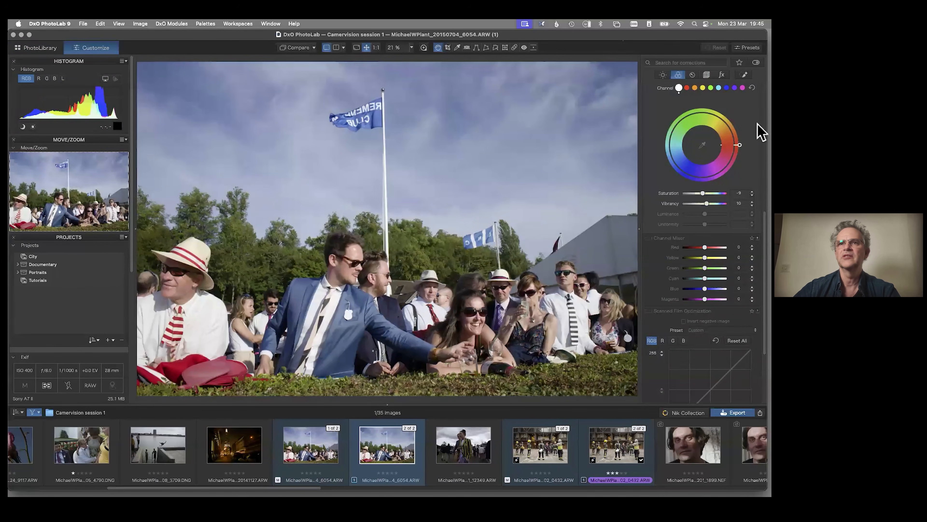
pyautogui.scroll(10, 761, 132)
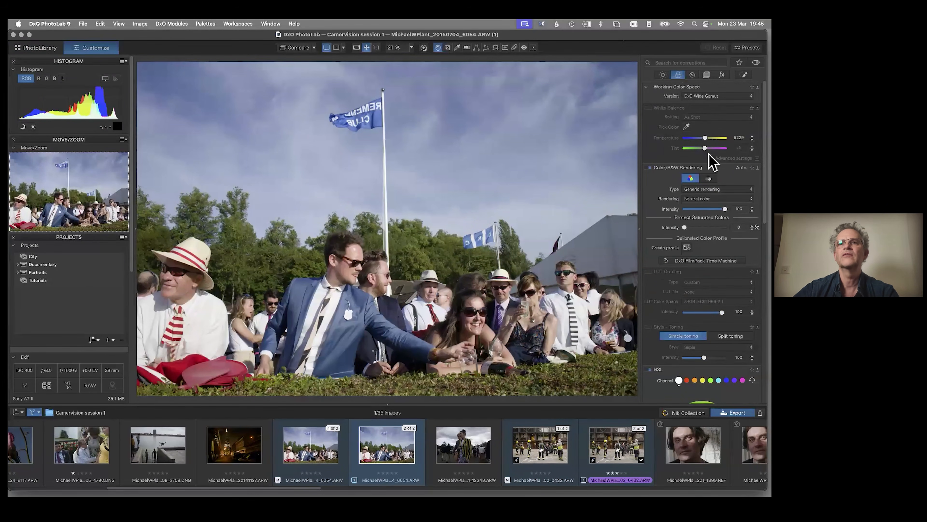
pyautogui.click(701, 189)
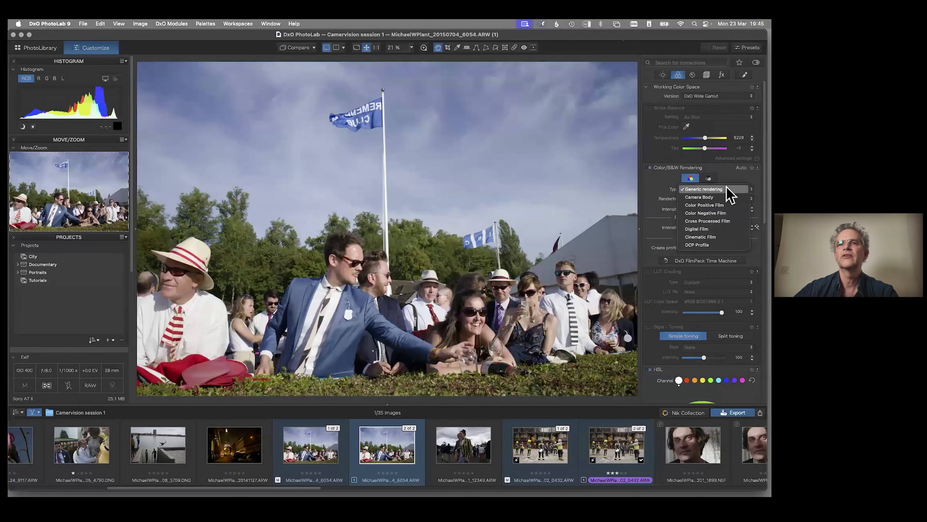
pyautogui.click(725, 188)
pyautogui.click(697, 198)
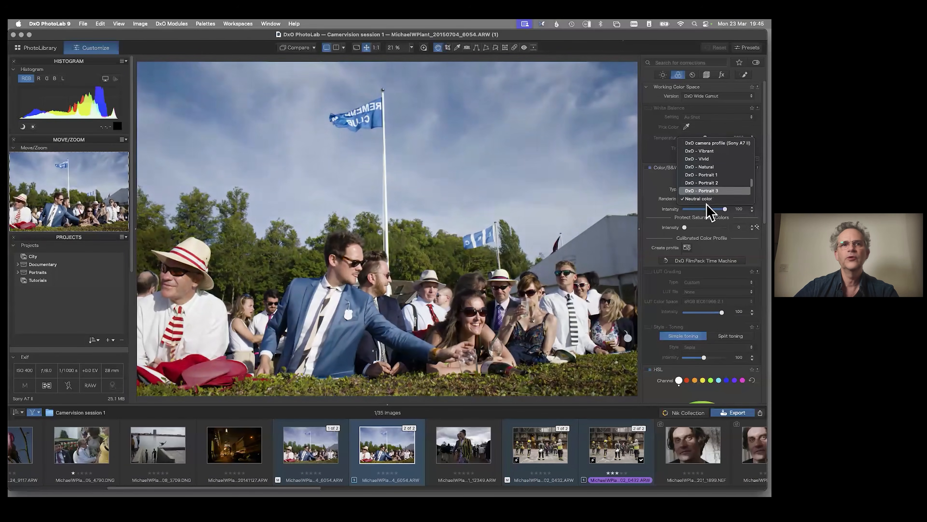
pyautogui.click(701, 199)
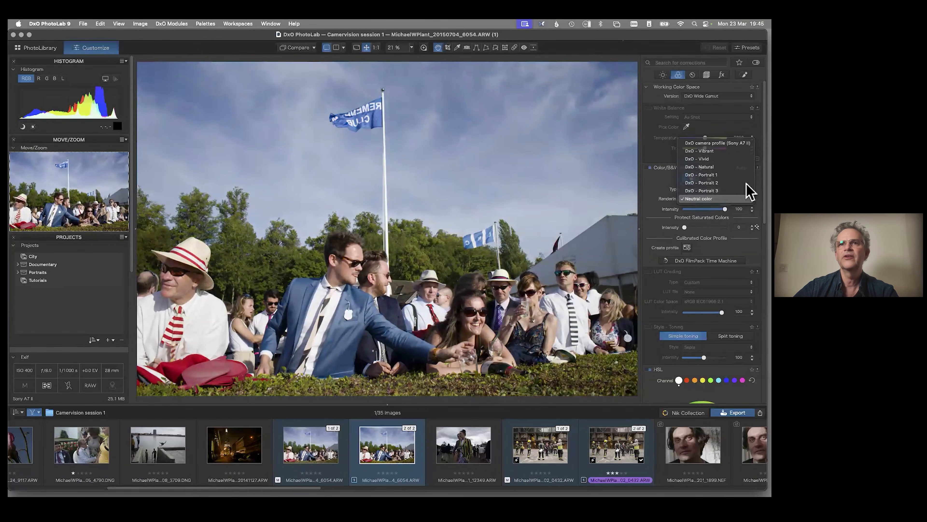
# - Try a global exposure adjustment on the virtual copy
pyautogui.click(663, 75)
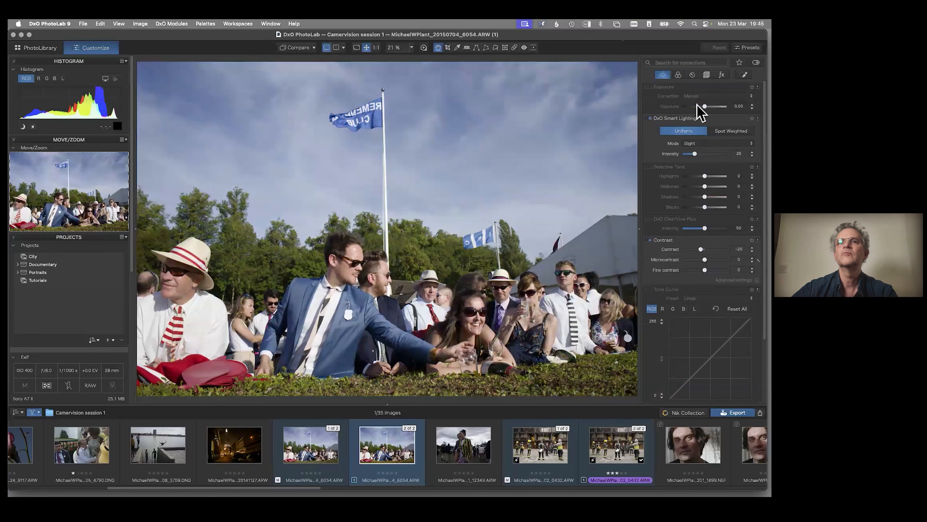
pyautogui.moveTo(704, 106)
pyautogui.mouseDown()
pyautogui.moveTo(684, 106)
pyautogui.moveTo(736, 111)
pyautogui.moveTo(709, 105)
pyautogui.mouseUp()
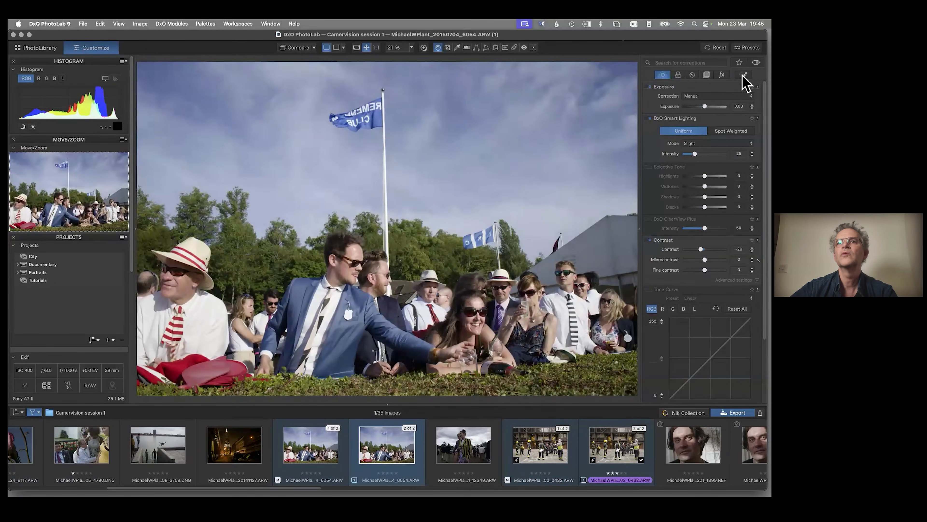
pyautogui.click(743, 76)
pyautogui.press('l')
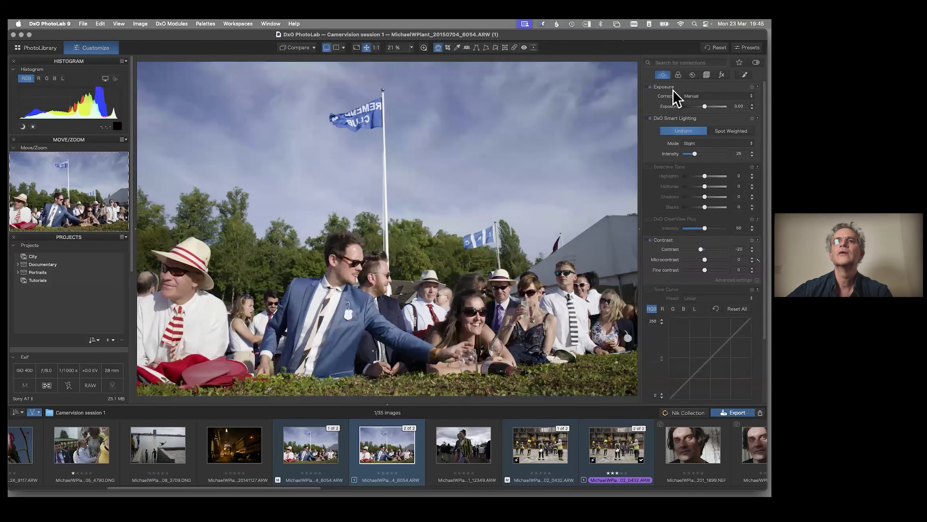
# - Add a local adjustment AI mask that selects the Sky
pyautogui.click(745, 75)
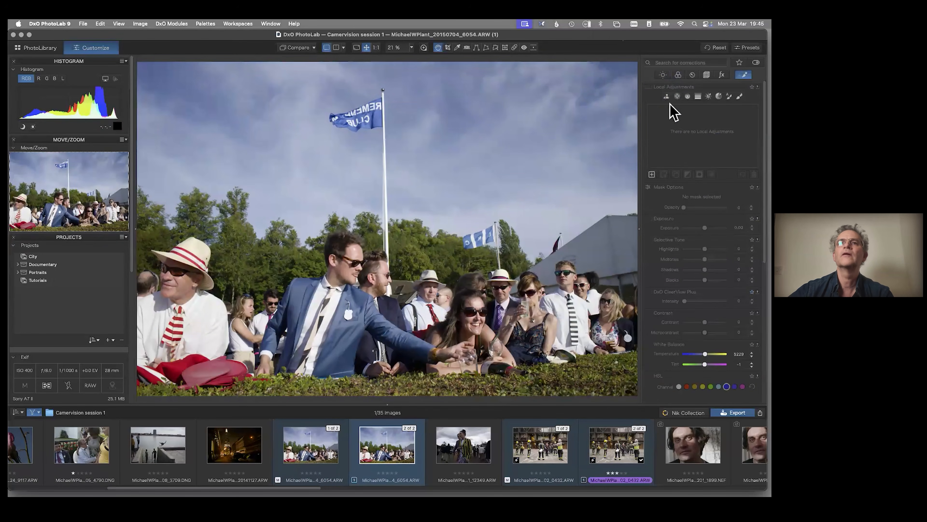
pyautogui.click(667, 96)
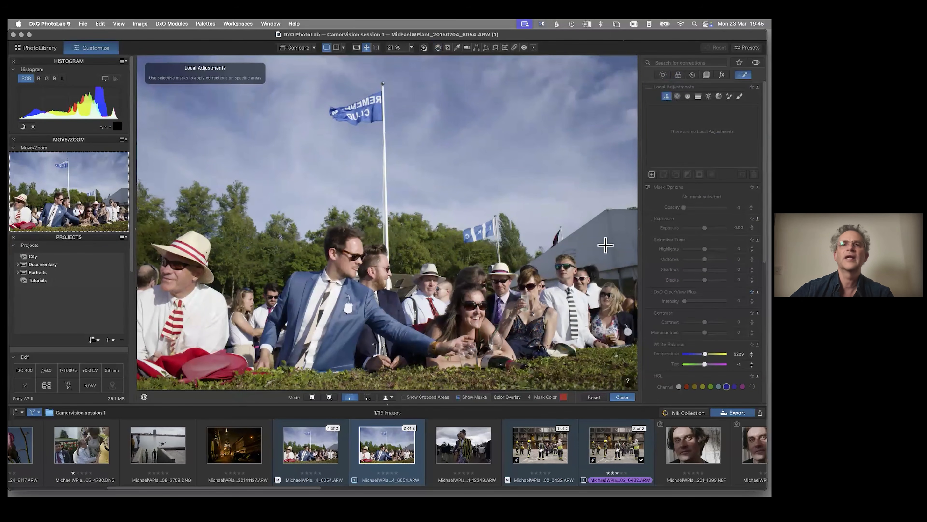
pyautogui.click(388, 397)
pyautogui.click(389, 407)
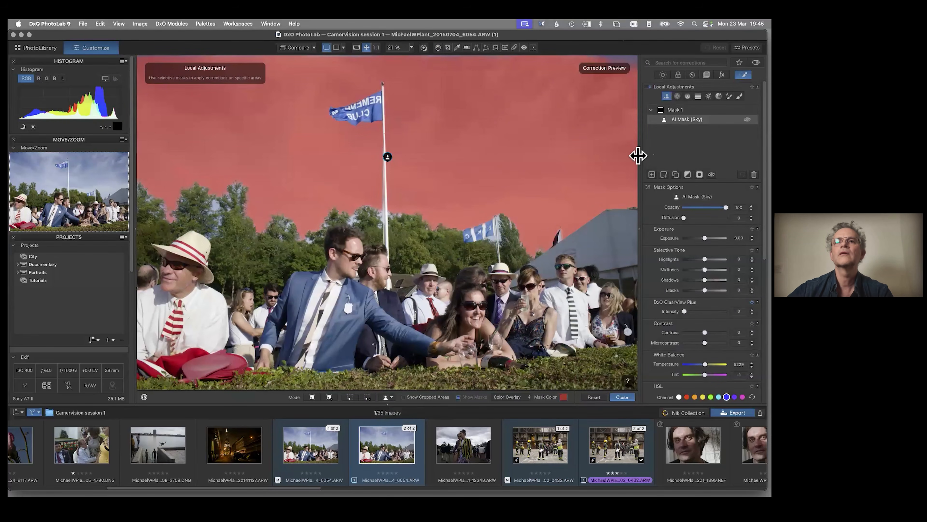
# - Create a second local adjustment mask that selects People with AI, and display its overlay
pyautogui.click(652, 174)
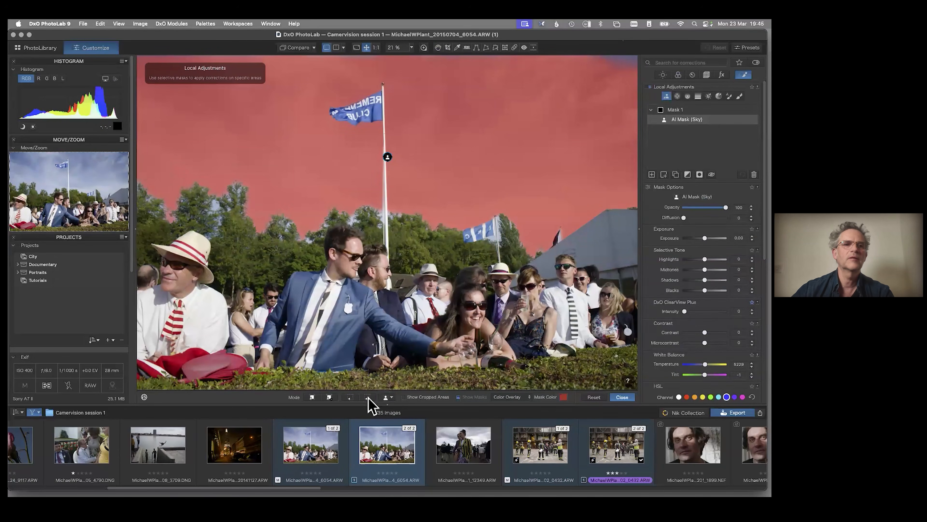
pyautogui.click(392, 397)
pyautogui.click(400, 445)
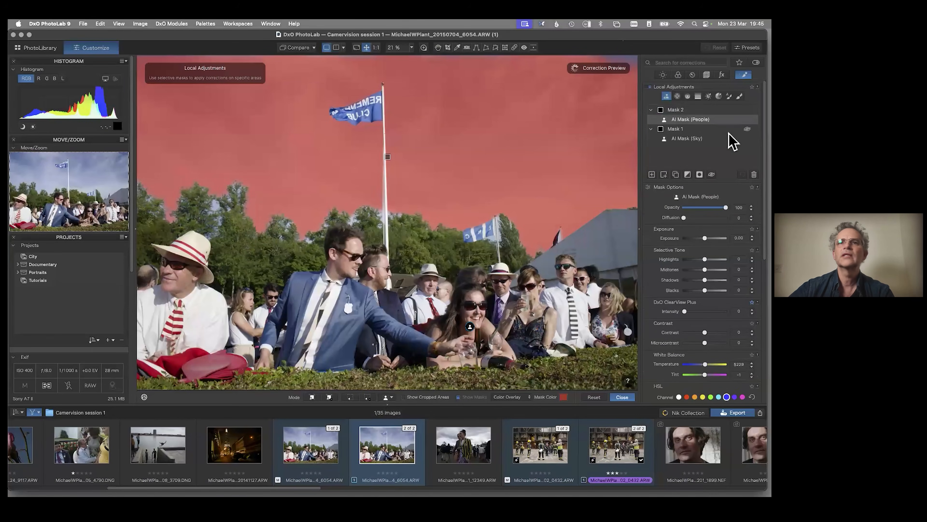
pyautogui.click(696, 121)
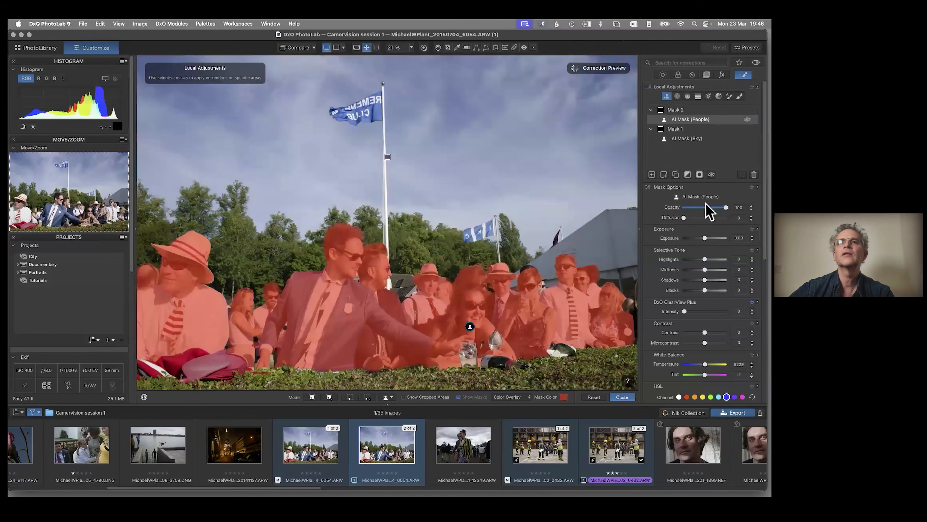
# - Create a third mask with AI selections of the hedge in the foreground and the dark item lying on it
pyautogui.click(652, 175)
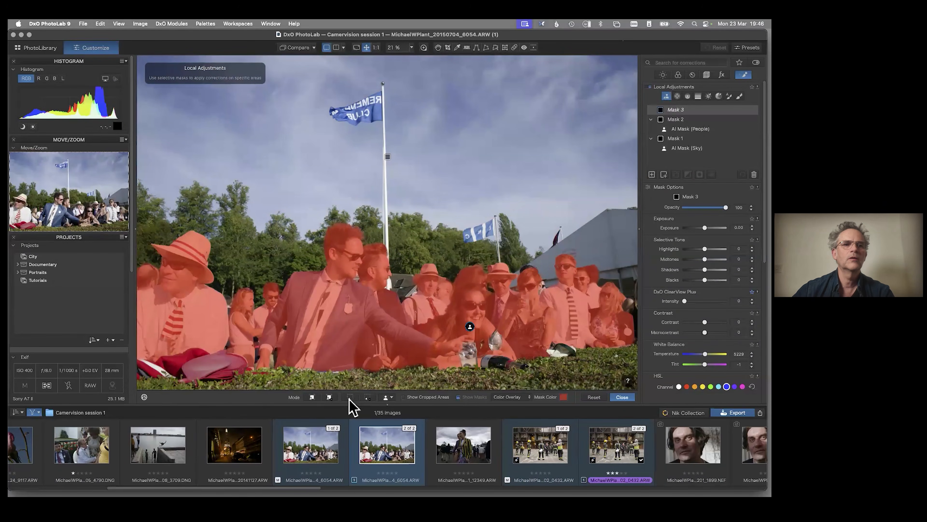
pyautogui.click(313, 397)
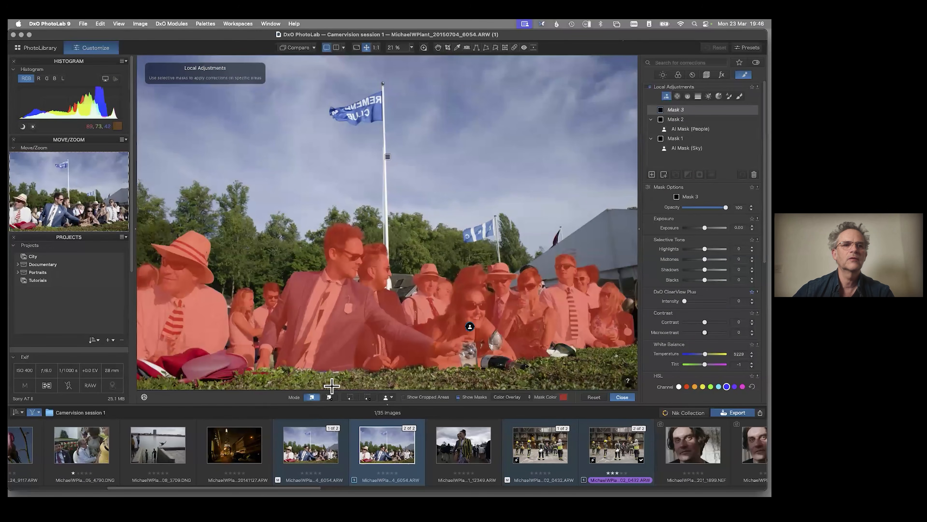
pyautogui.click(317, 381)
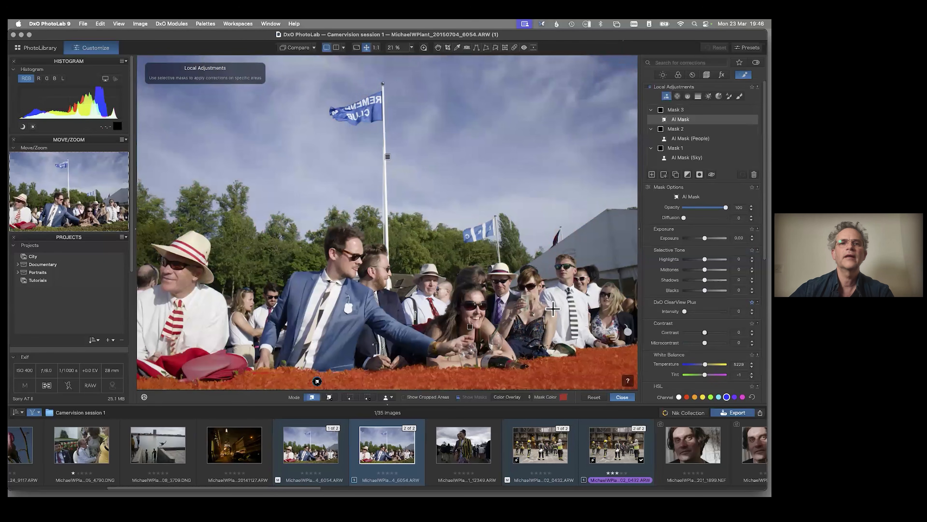
pyautogui.click(605, 381)
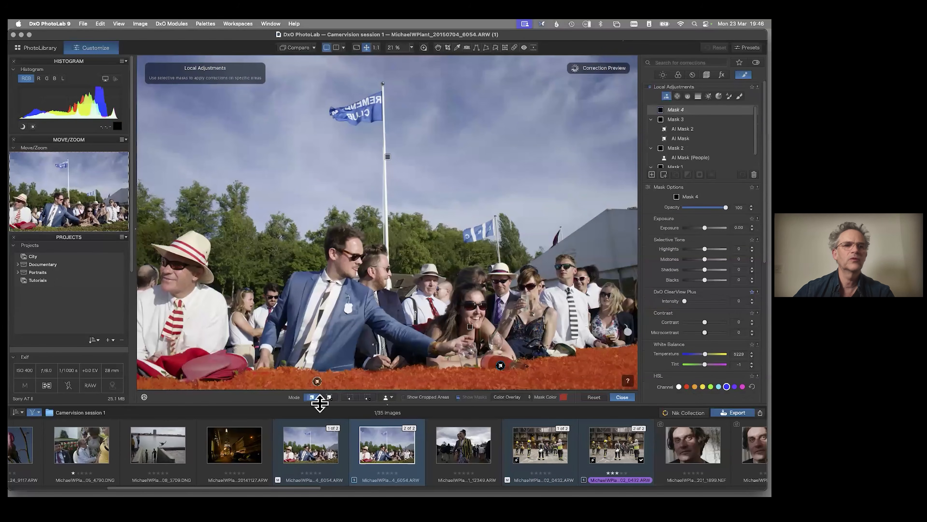
# - AI-select one tree for the fourth mask and add a box-selected sub-mask covering the whole tree line behind the crowd
pyautogui.click(241, 251)
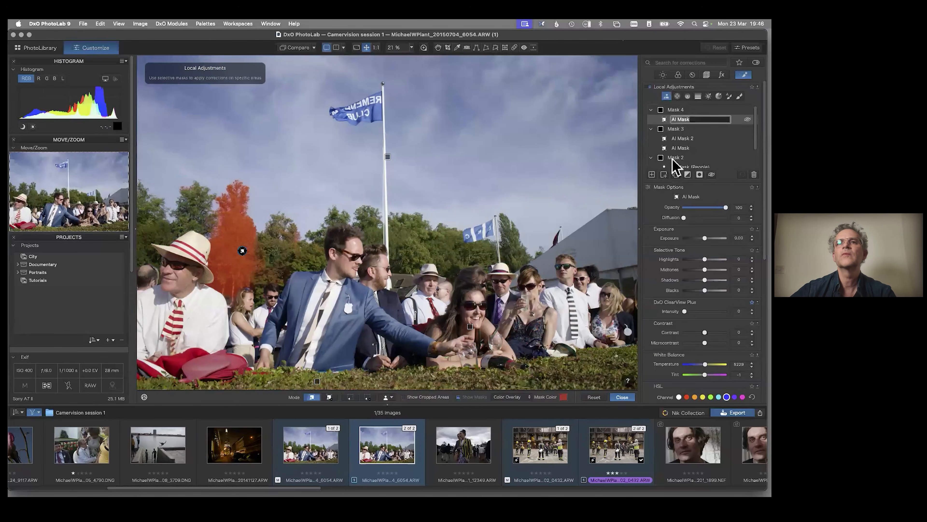
pyautogui.click(664, 175)
pyautogui.click(350, 397)
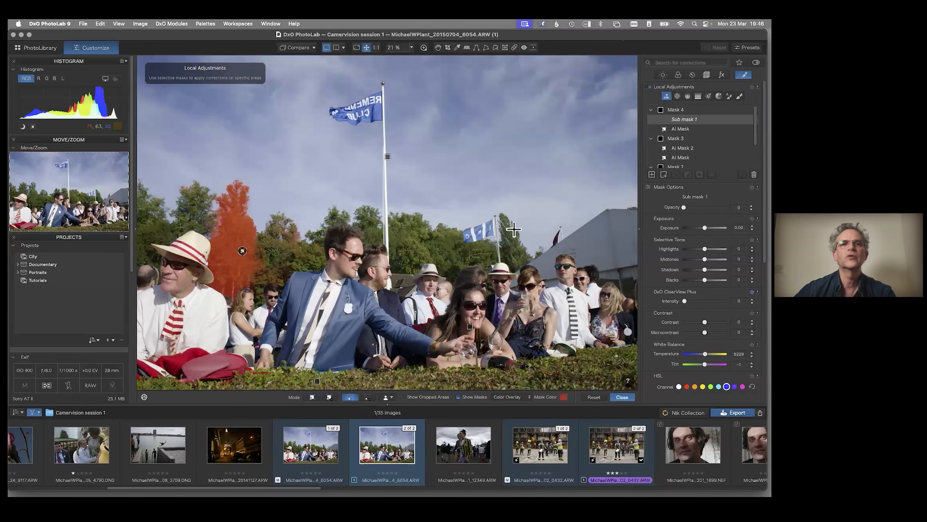
pyautogui.moveTo(570, 193)
pyautogui.mouseDown()
pyautogui.moveTo(124, 300)
pyautogui.moveTo(132, 296)
pyautogui.mouseUp()
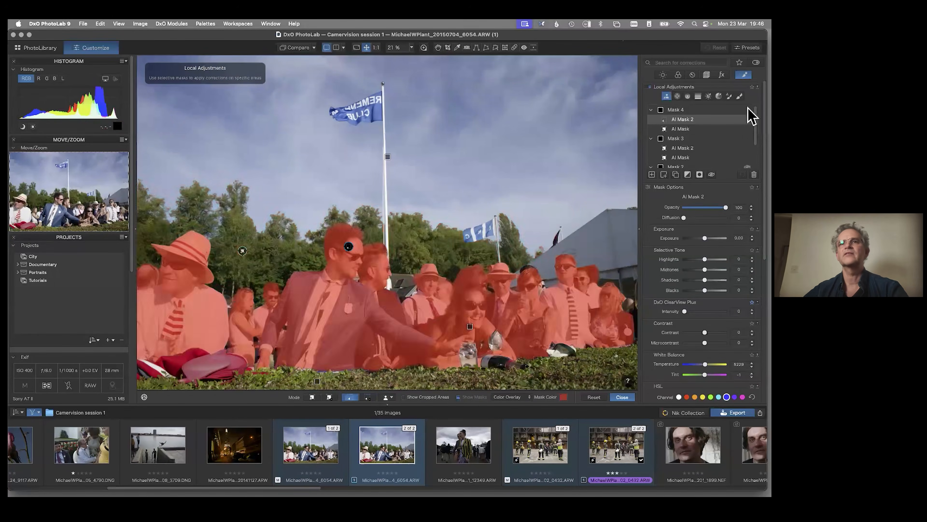
# - Darken the sky mask with Exposure -0.71 and Highlights -41, and set ClearView Plus to about 38 and Microcontrast to about 15
pyautogui.scroll(-1, 757, 161)
pyautogui.scroll(-2, 758, 162)
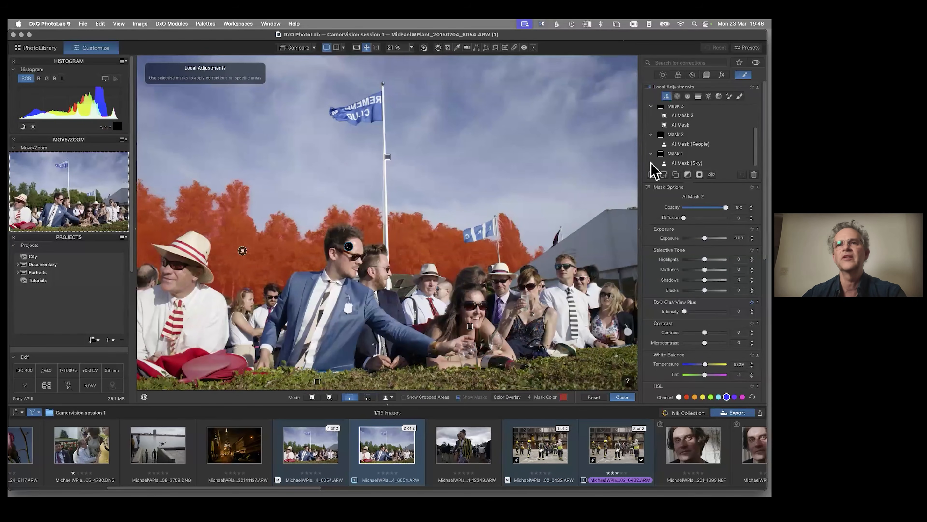
pyautogui.click(681, 153)
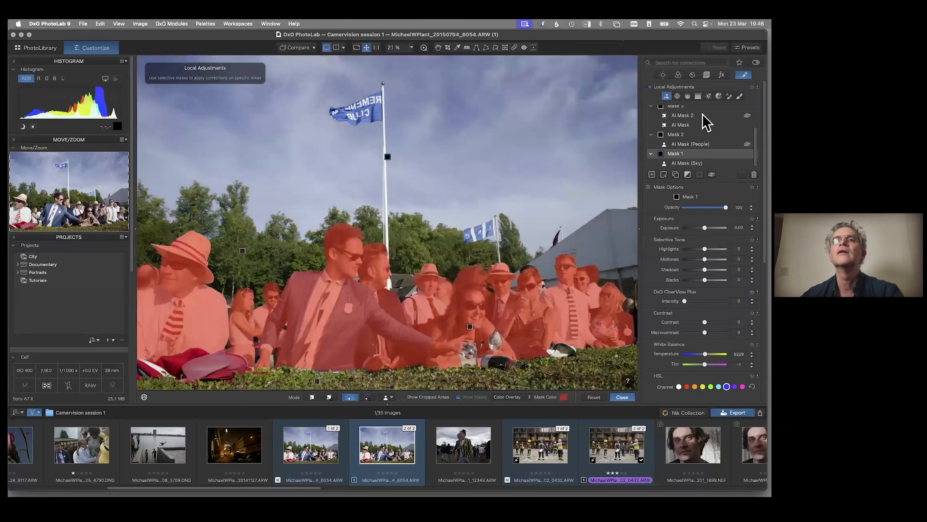
pyautogui.click(699, 227)
pyautogui.moveTo(701, 229); pyautogui.dragTo(697, 249)
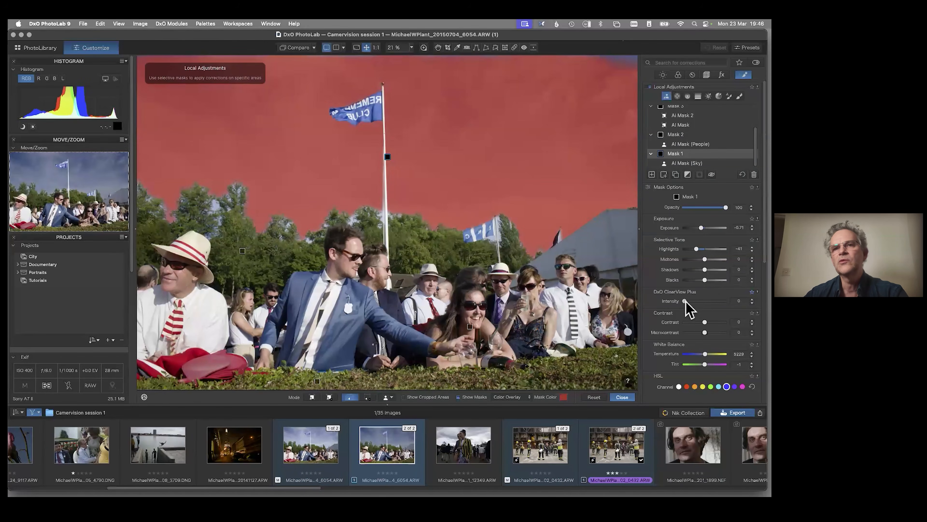
pyautogui.moveTo(692, 301); pyautogui.dragTo(708, 333)
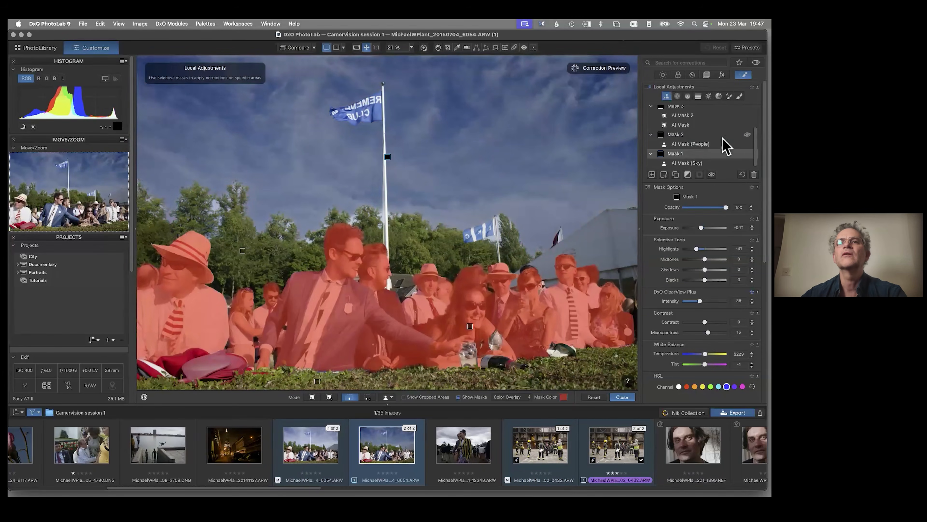
# - Set the people mask's Highlights to -43 and ClearView Plus to 100, and check the effect at 100% magnification
pyautogui.click(688, 134)
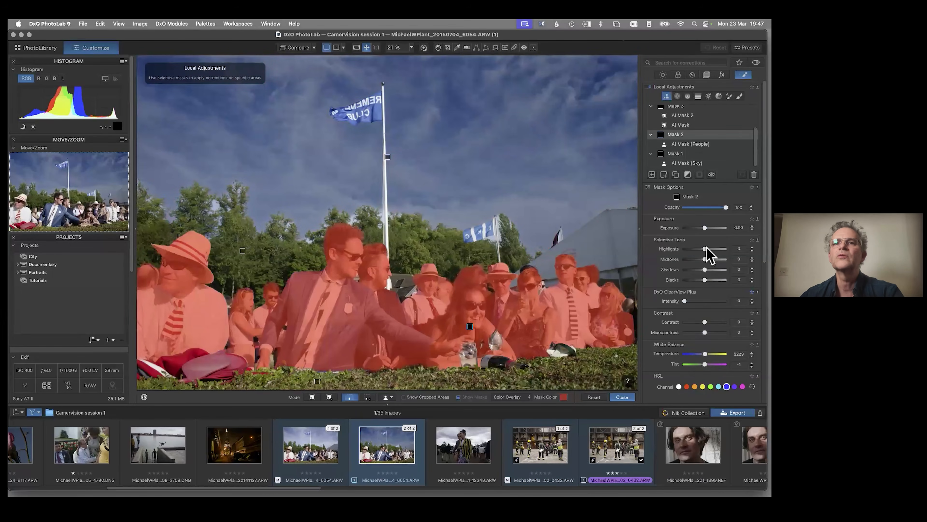
pyautogui.moveTo(699, 250); pyautogui.dragTo(699, 345)
pyautogui.moveTo(683, 302); pyautogui.dragTo(736, 303)
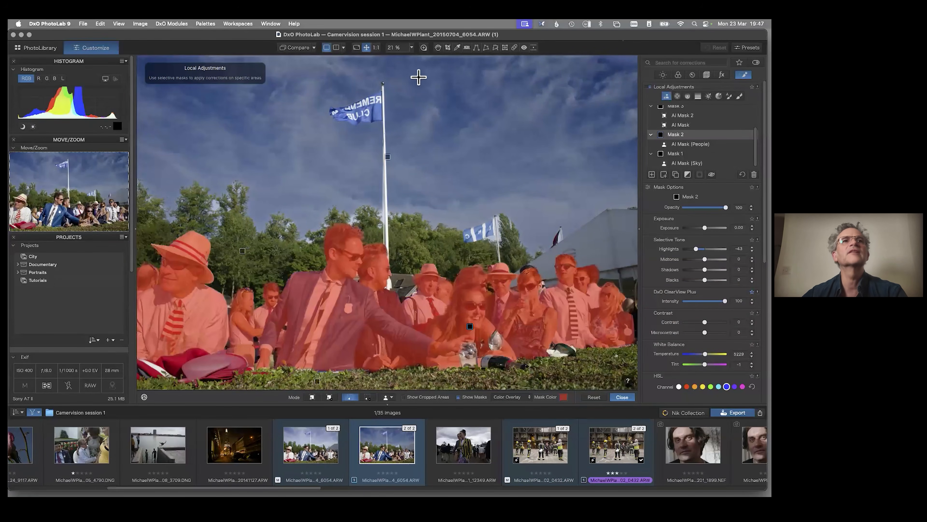
pyautogui.click(376, 47)
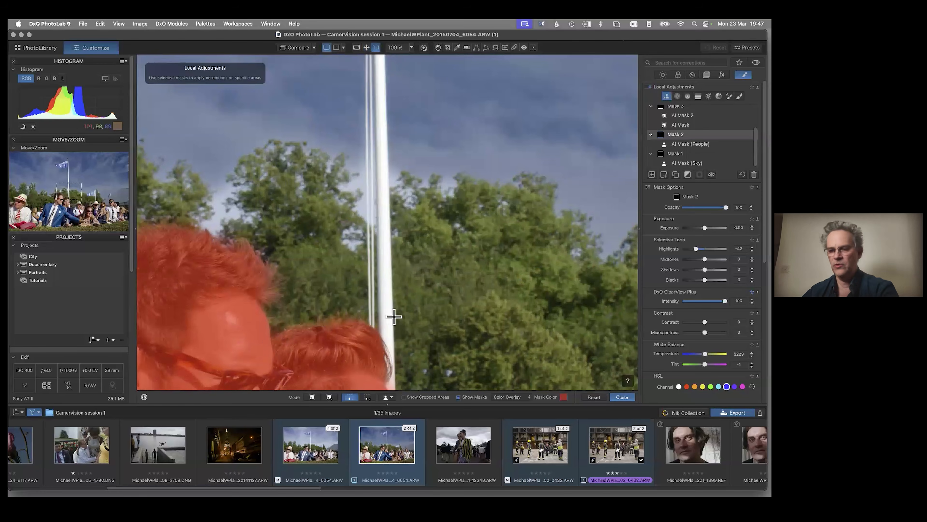
# - Inspect the people mask on the man in the straw hat, hide the mask overlay, and set ClearView Plus to about 13
pyautogui.press('space')
pyautogui.moveTo(227, 337); pyautogui.dragTo(589, 312)
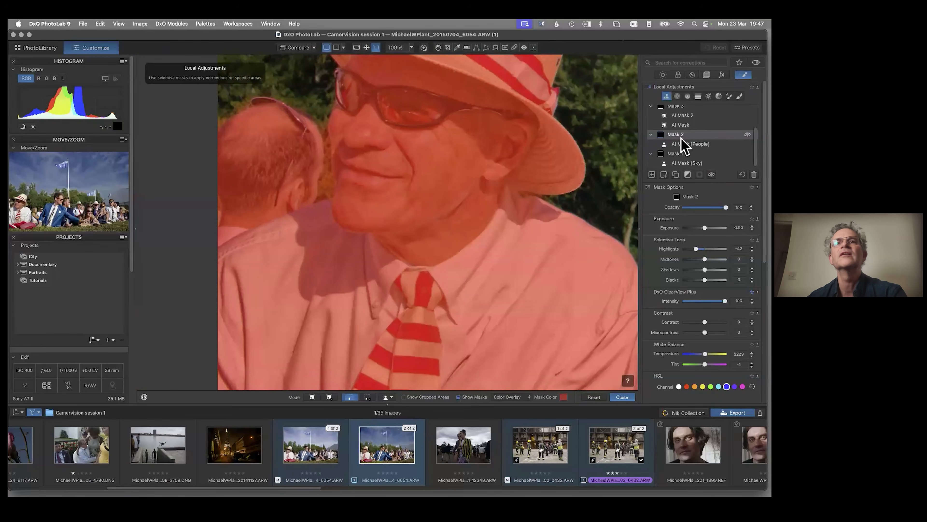
pyautogui.click(622, 397)
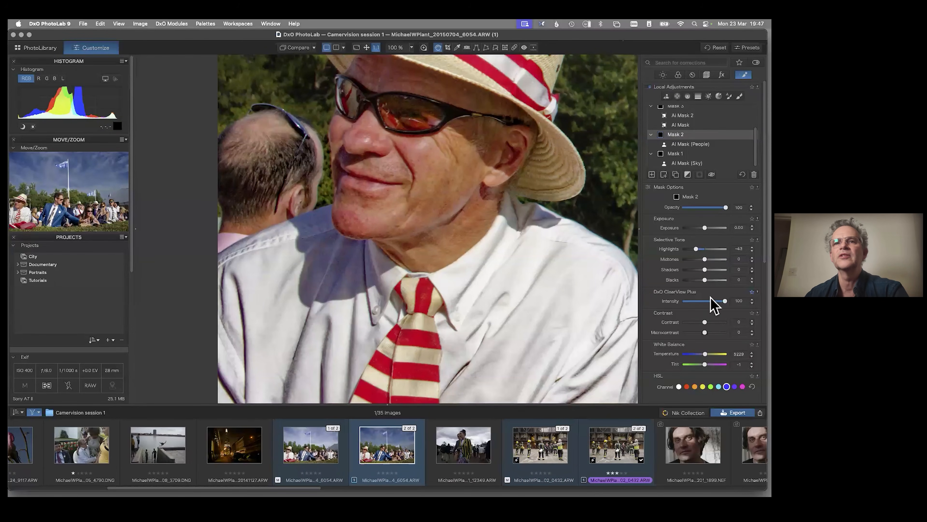
pyautogui.moveTo(705, 302); pyautogui.dragTo(684, 303)
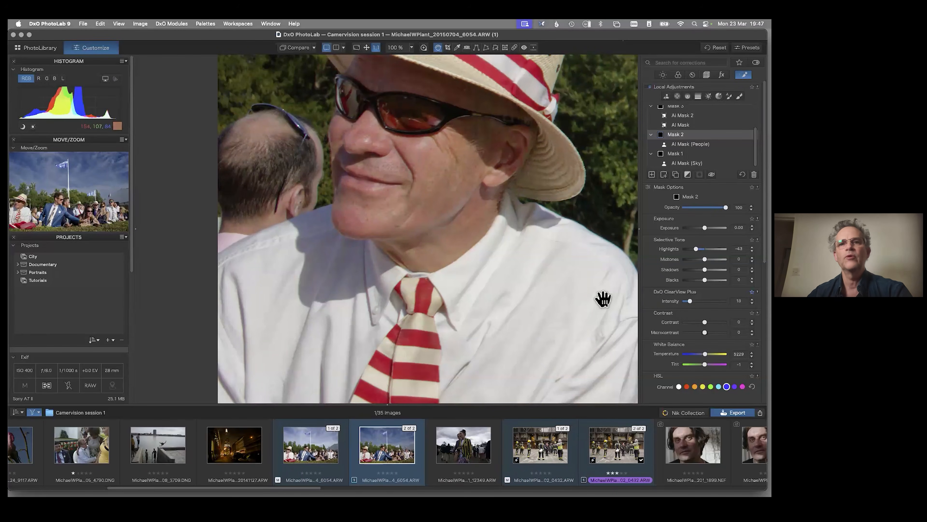
# - Set the red HSL channel's saturation to about -8 for the people mask and view the whole photo
pyautogui.click(687, 387)
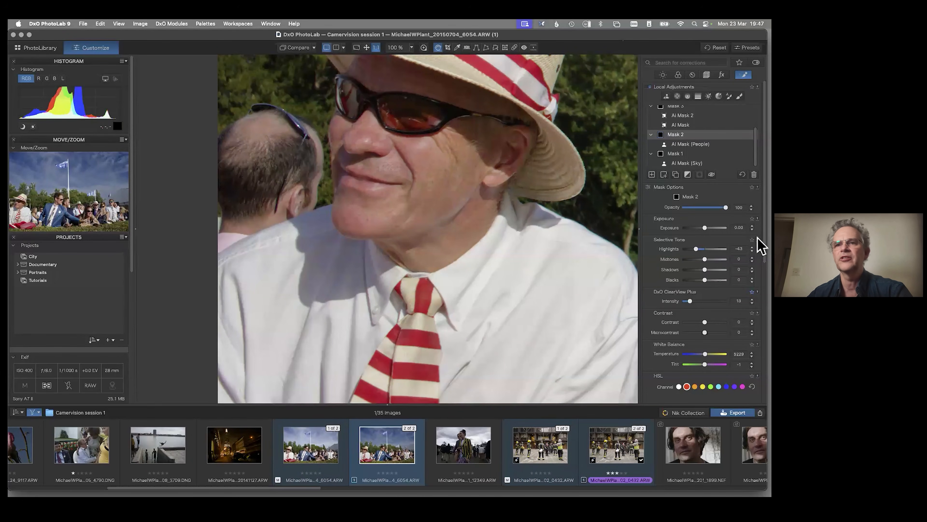
pyautogui.scroll(-10, 731, 292)
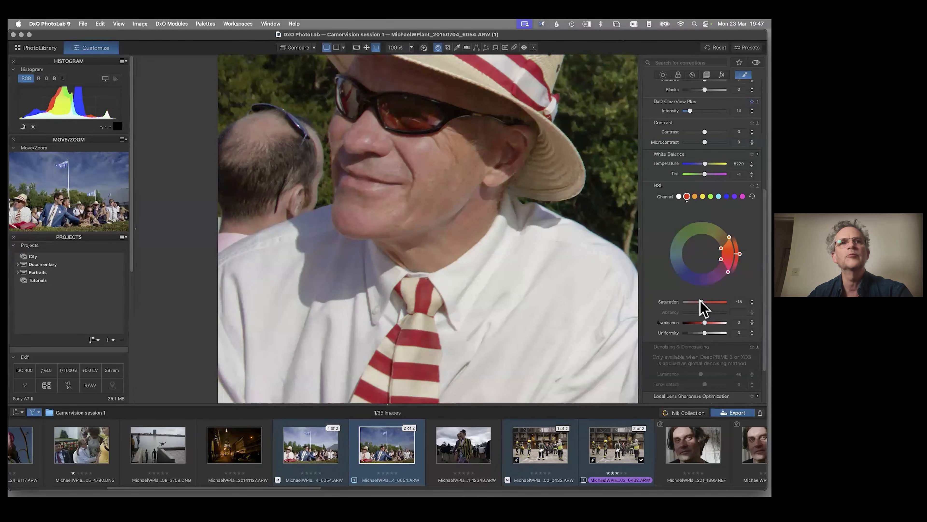
pyautogui.moveTo(700, 302); pyautogui.dragTo(703, 301)
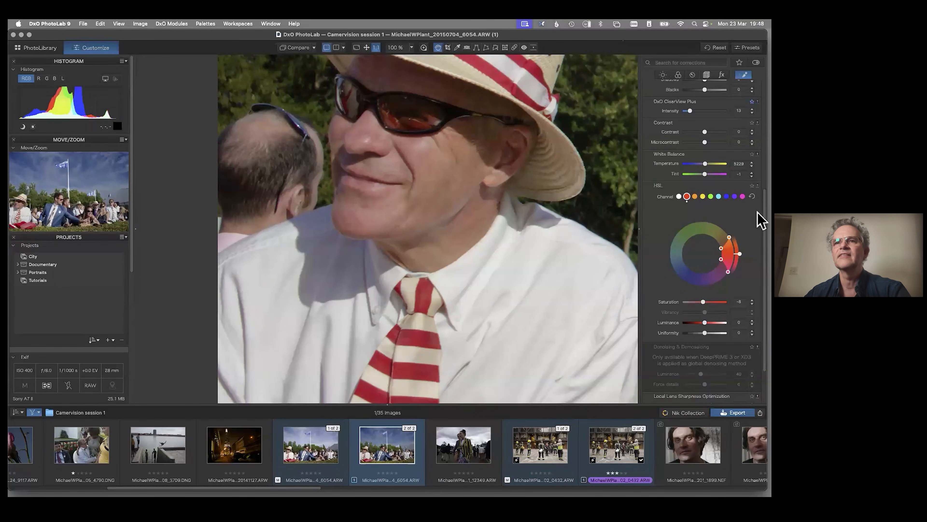
pyautogui.moveTo(763, 220); pyautogui.dragTo(755, 83)
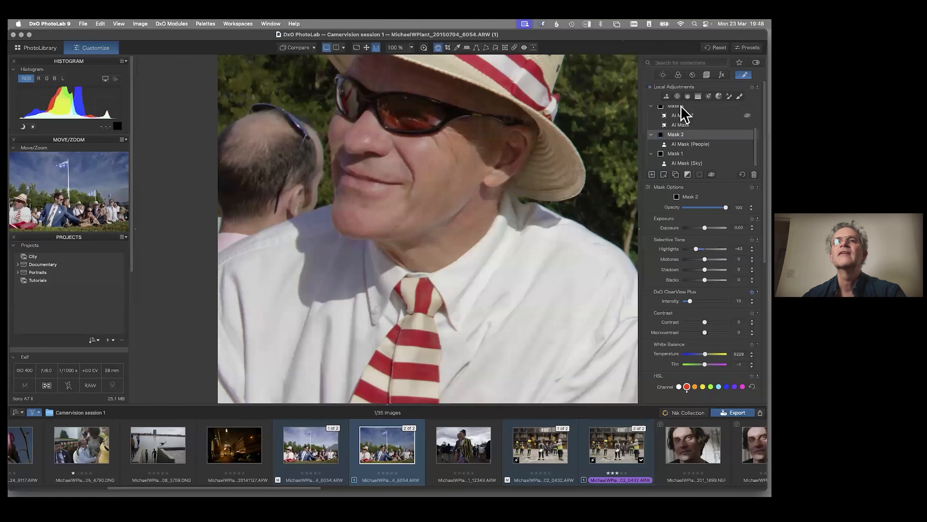
pyautogui.click(367, 47)
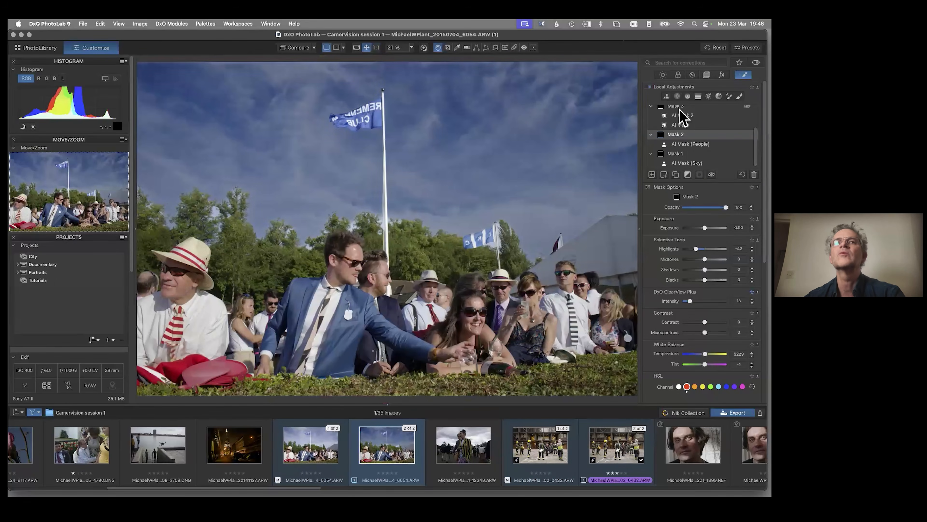
# - Rename Mask 3 to "hedge" and lower its exposure to -0.66
pyautogui.click(679, 108)
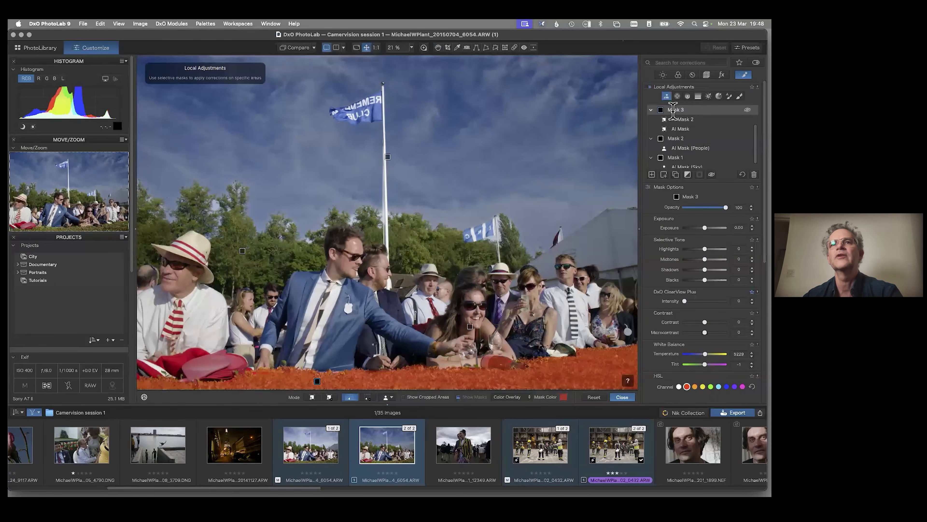
pyautogui.doubleClick(673, 110)
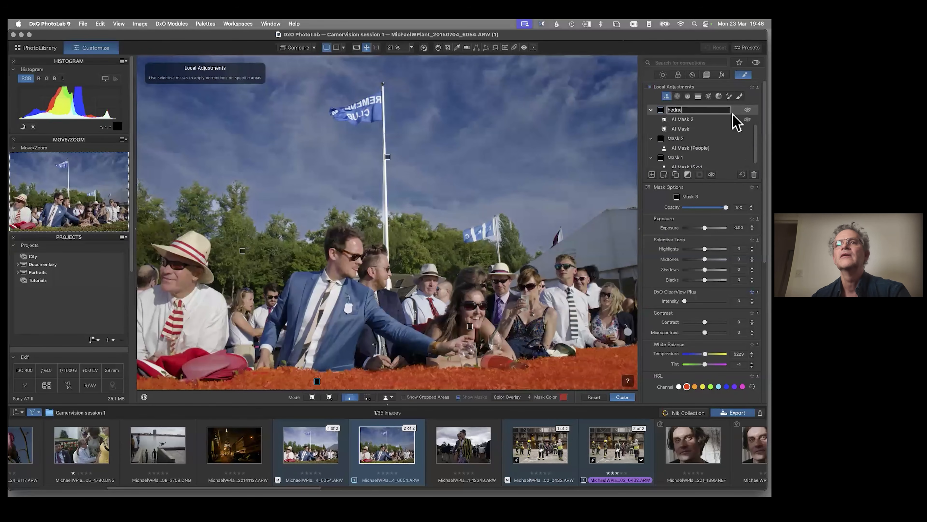
pyautogui.press('Return')
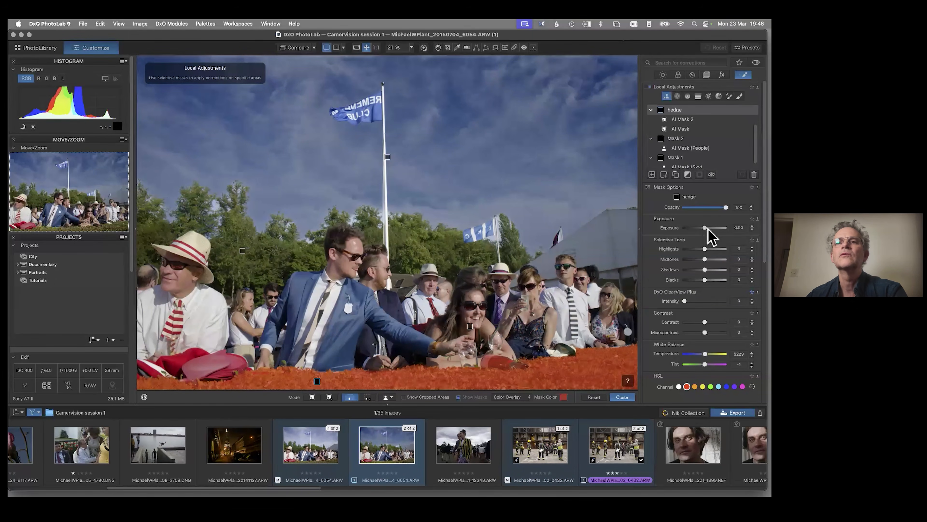
pyautogui.moveTo(708, 228); pyautogui.dragTo(703, 228)
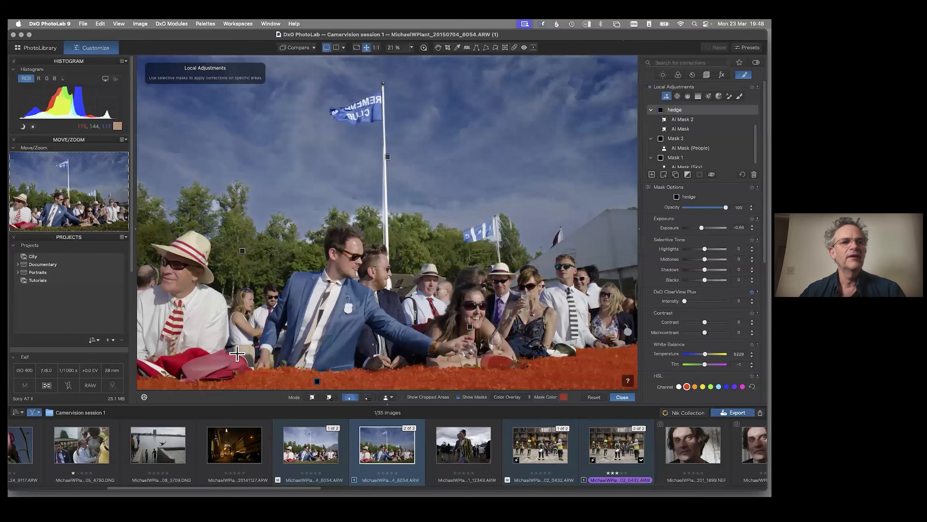
# - Create AI masks in the foreground by the seated man in the hat, including one over his red jacket and bag
pyautogui.click(241, 343)
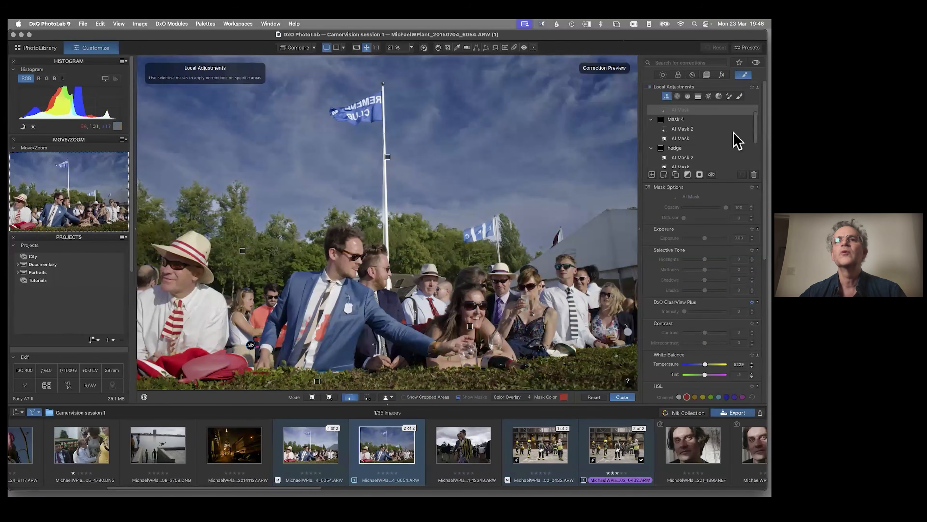
pyautogui.click(204, 361)
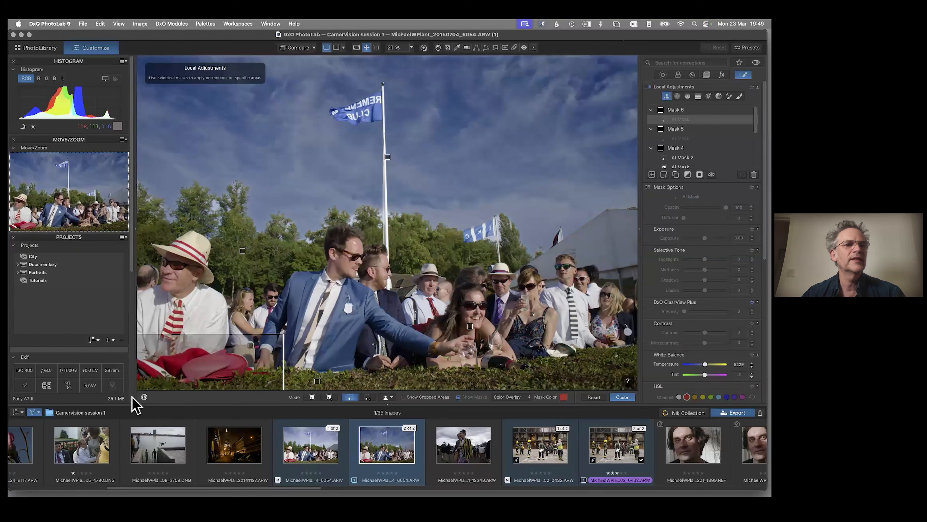
pyautogui.click(218, 377)
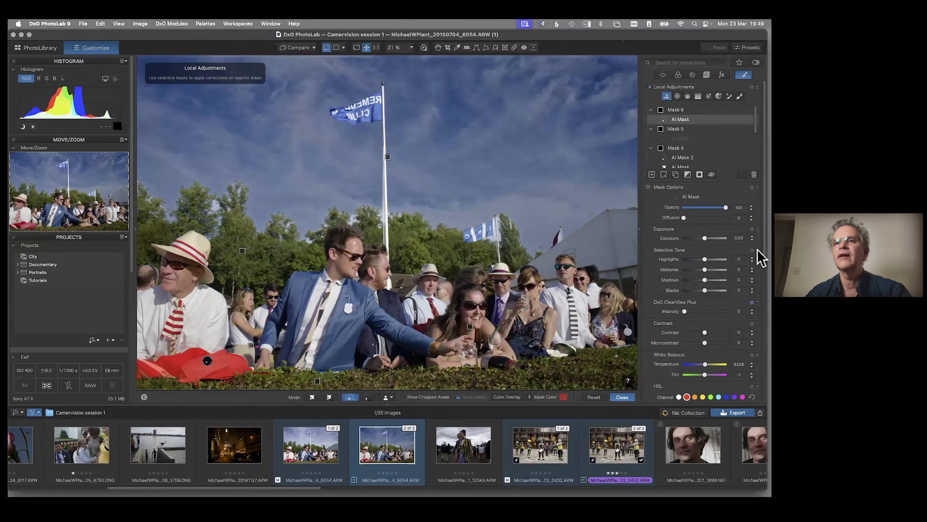
# - Lower the red channel's HSL saturation in the jacket and bag mask, and slightly raise Mask 5's microcontrast
pyautogui.scroll(-5, 758, 259)
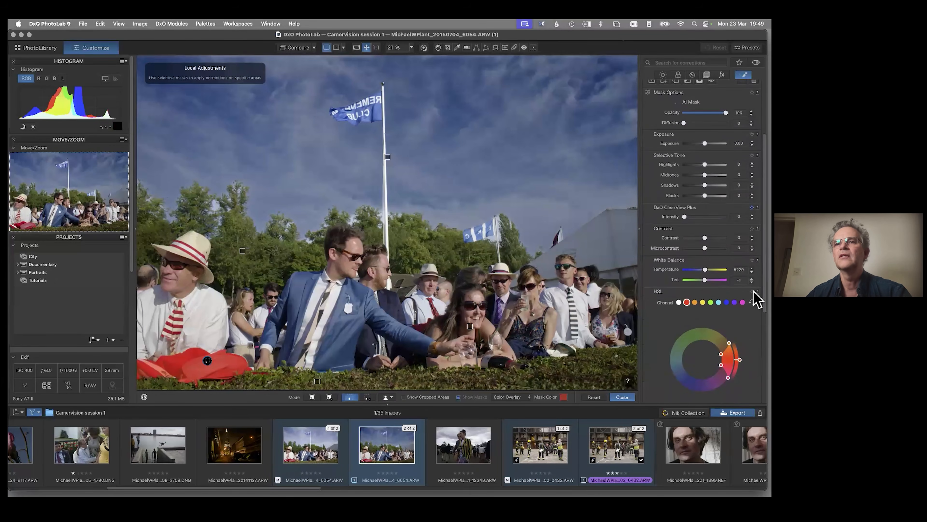
pyautogui.scroll(-5, 758, 321)
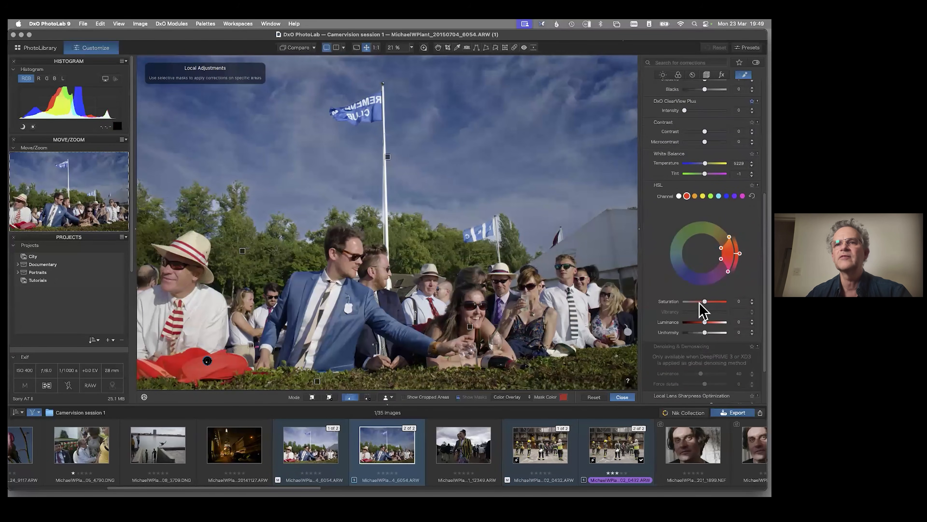
pyautogui.click(699, 302)
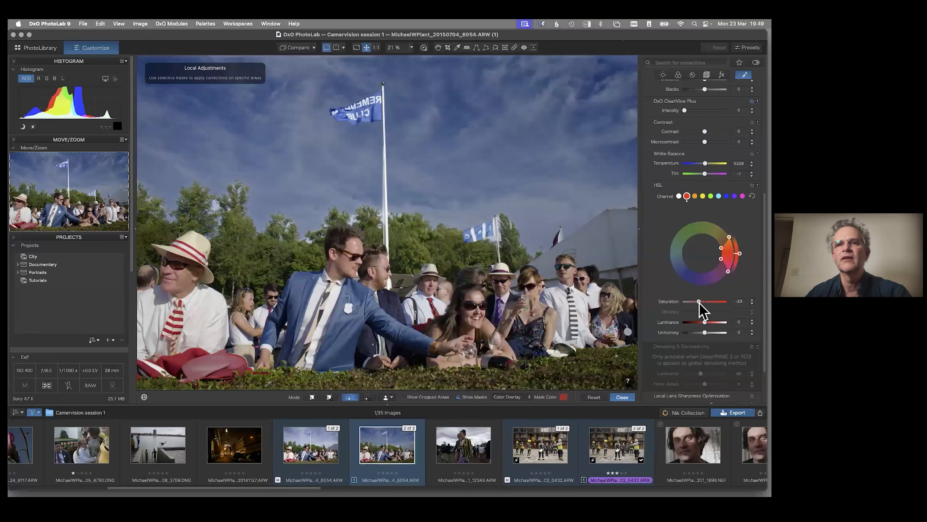
pyautogui.moveTo(699, 302); pyautogui.dragTo(672, 300)
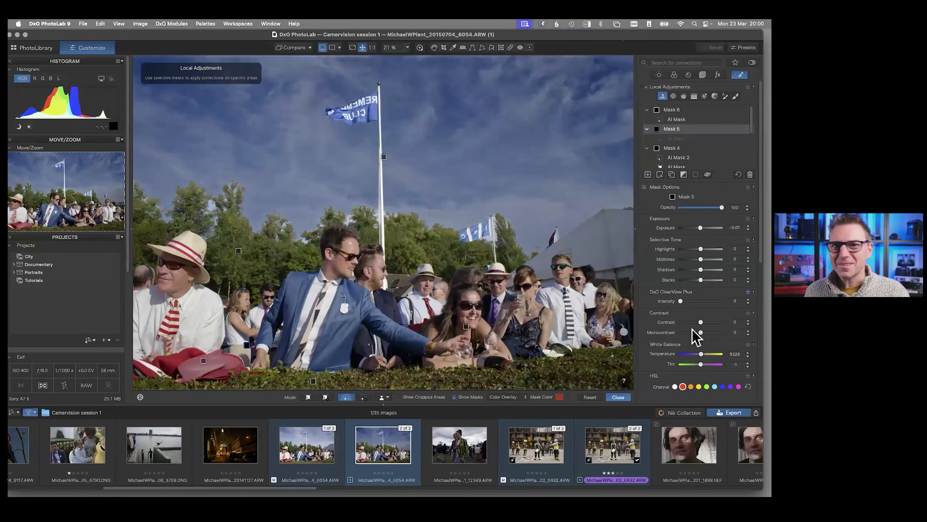
pyautogui.moveTo(701, 332); pyautogui.dragTo(704, 333)
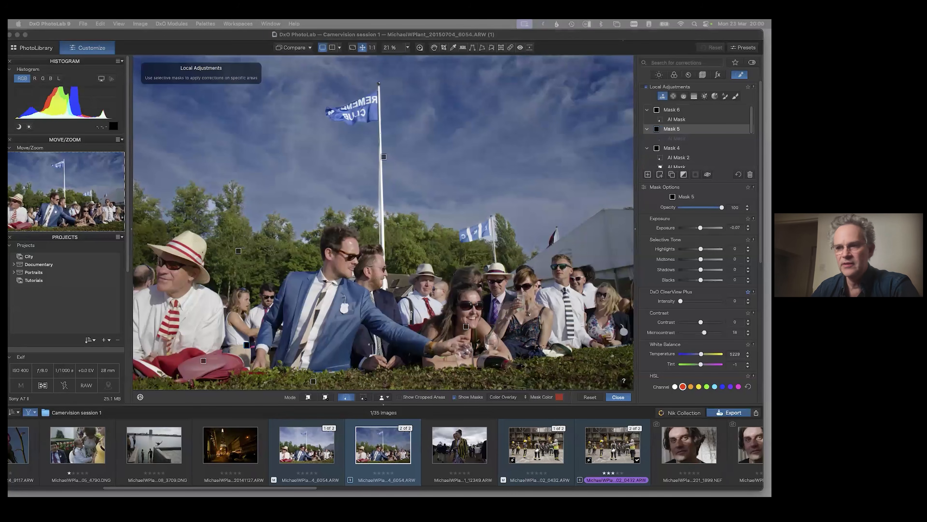
# - Switch to Finder and examine the 1901 NEF raw file with its .dop and .xmp sidecars in the Camervision session 1 folder
pyautogui.moveTo(380, 152); pyautogui.dragTo(261, 93)
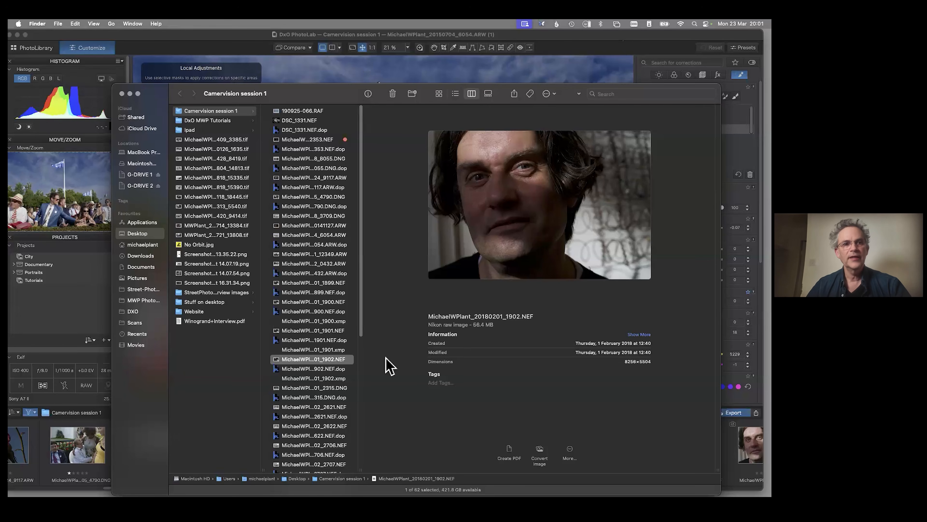
pyautogui.click(320, 349)
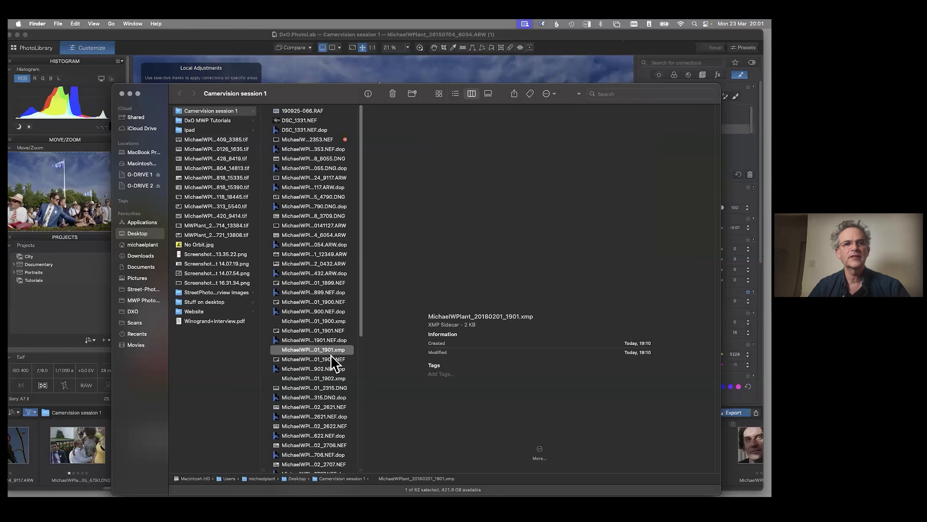
pyautogui.click(305, 331)
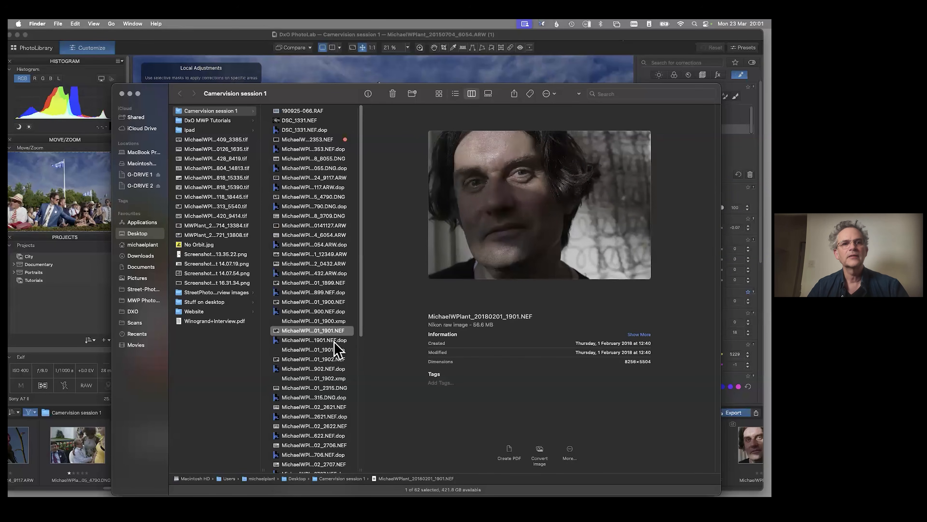
pyautogui.click(320, 341)
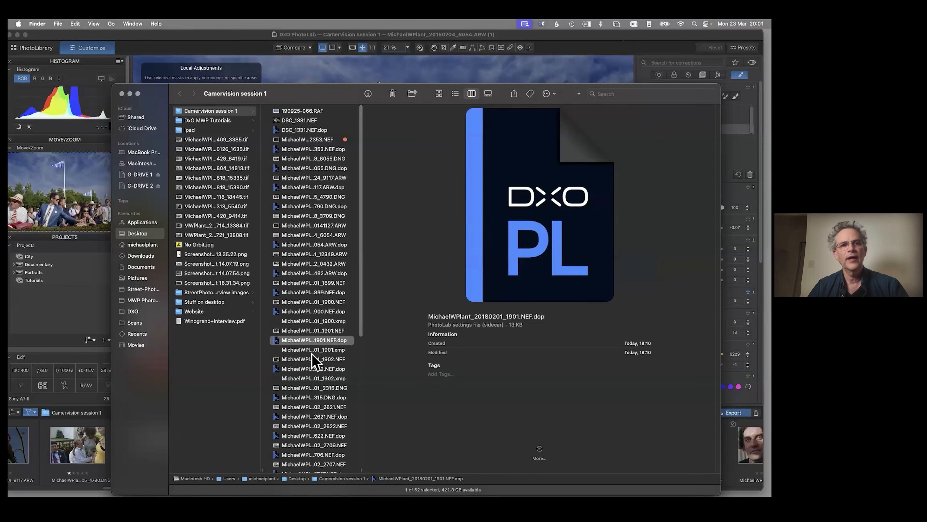
pyautogui.press('Down')
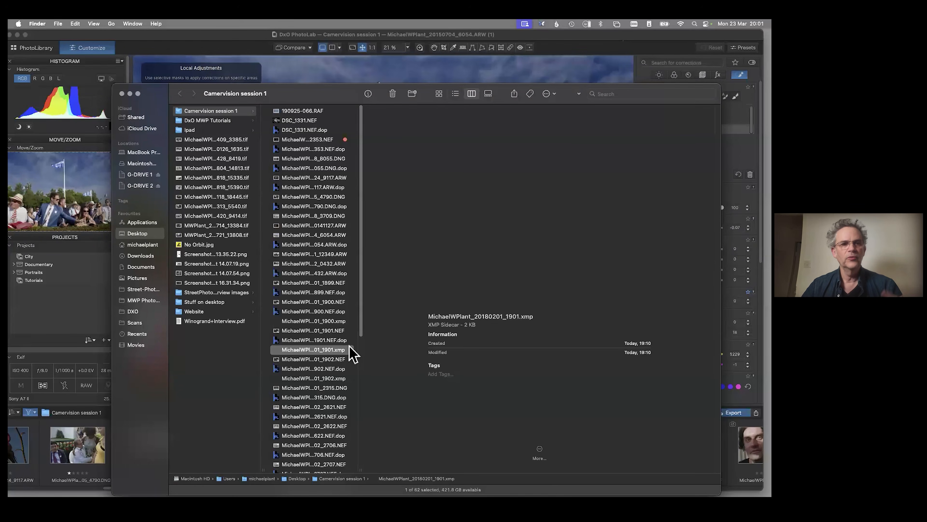
pyautogui.press('Up')
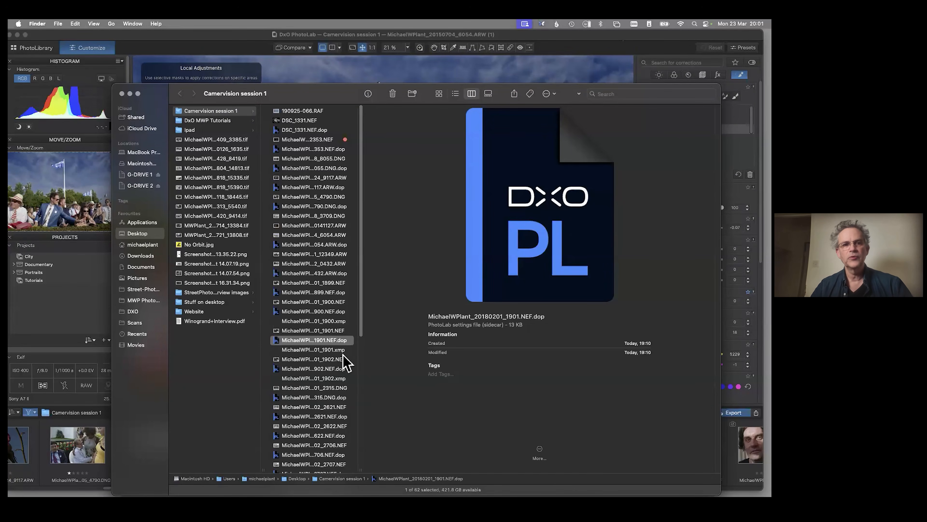
pyautogui.press('Down')
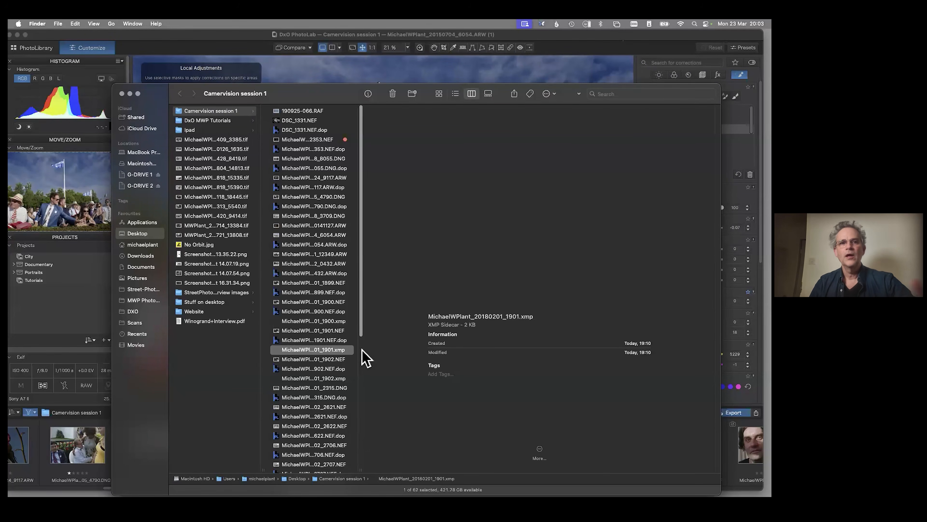
# - Move the PhotoLab window clear of the Finder window and inspect the 1901 raw file and its .dop sidecar again
pyautogui.click(699, 49)
pyautogui.moveTo(674, 162)
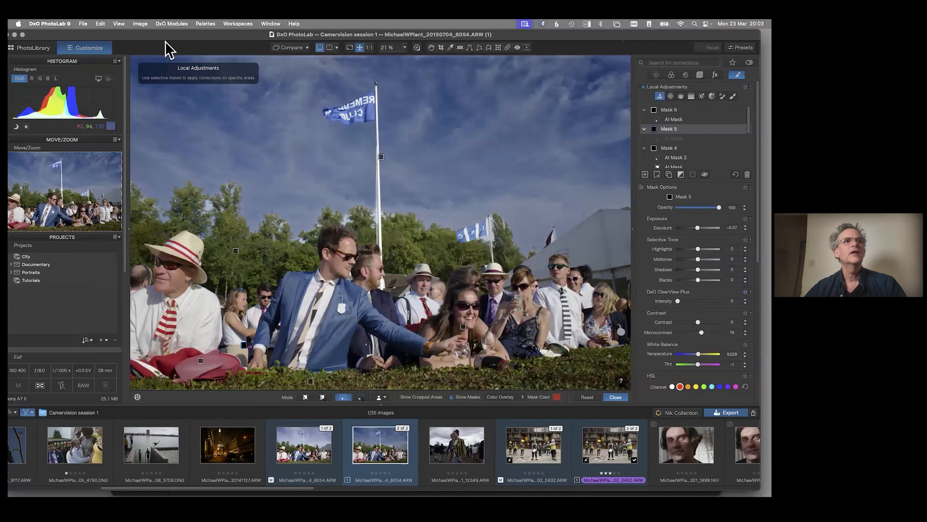
pyautogui.moveTo(161, 38); pyautogui.dragTo(238, 114)
pyautogui.moveTo(170, 94); pyautogui.dragTo(165, 68)
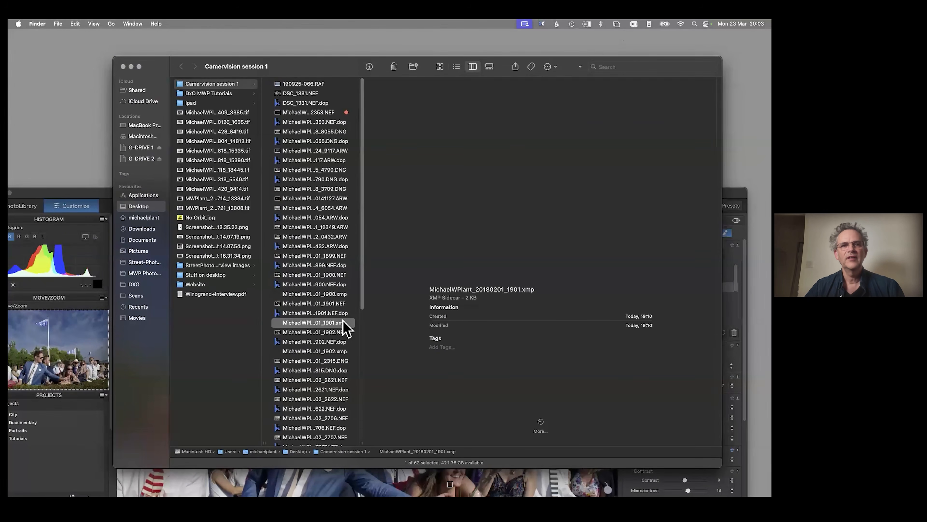
pyautogui.press('Up')
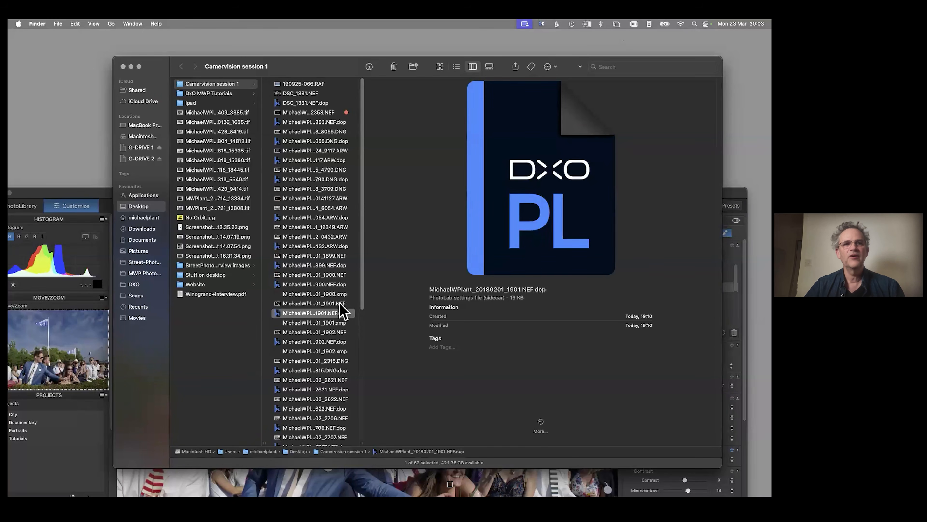
pyautogui.press('Up')
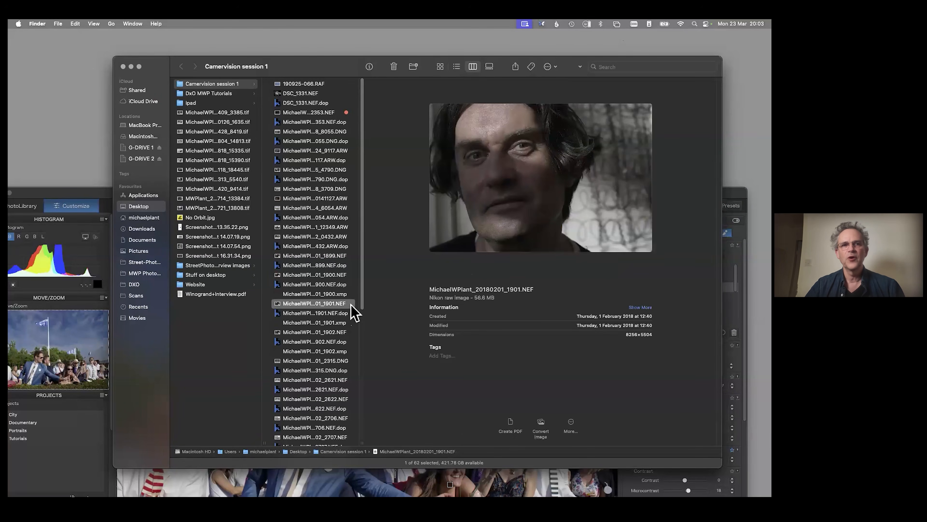
pyautogui.click(352, 313)
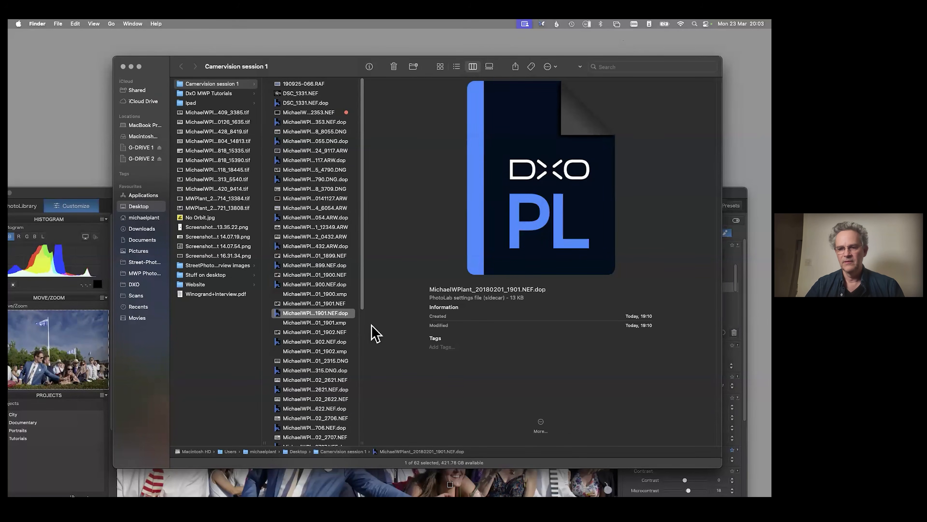
# - Dismiss the Finder window and move the PhotoLab window back up so it fills the desktop
pyautogui.moveTo(158, 66); pyautogui.dragTo(184, 64)
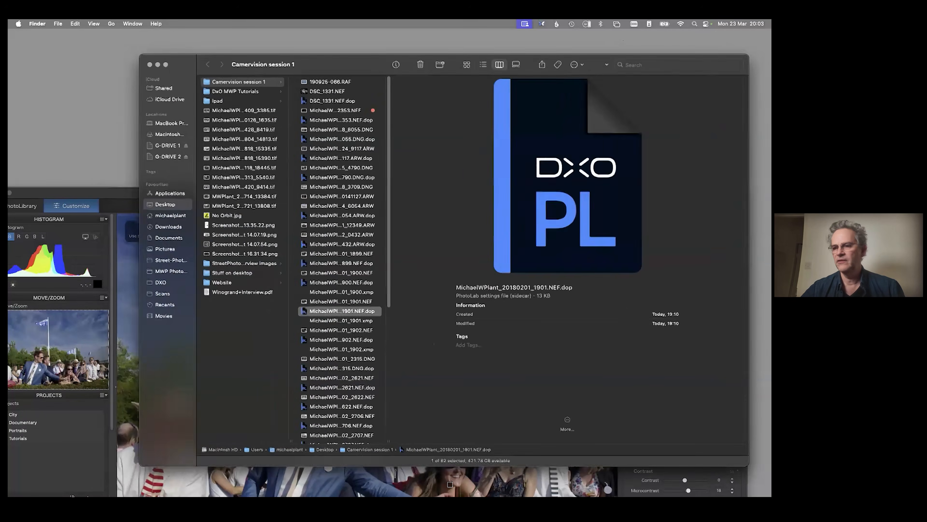
pyautogui.click(166, 64)
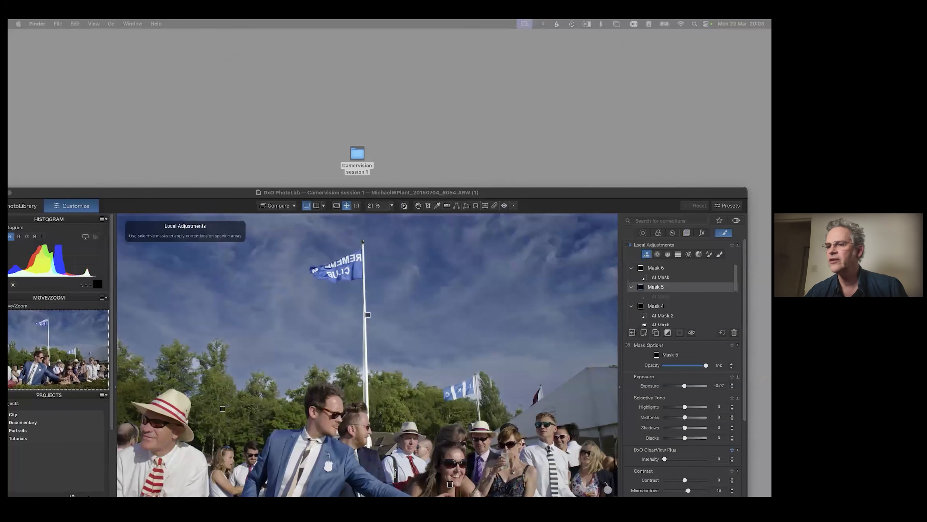
pyautogui.moveTo(149, 194); pyautogui.dragTo(169, 38)
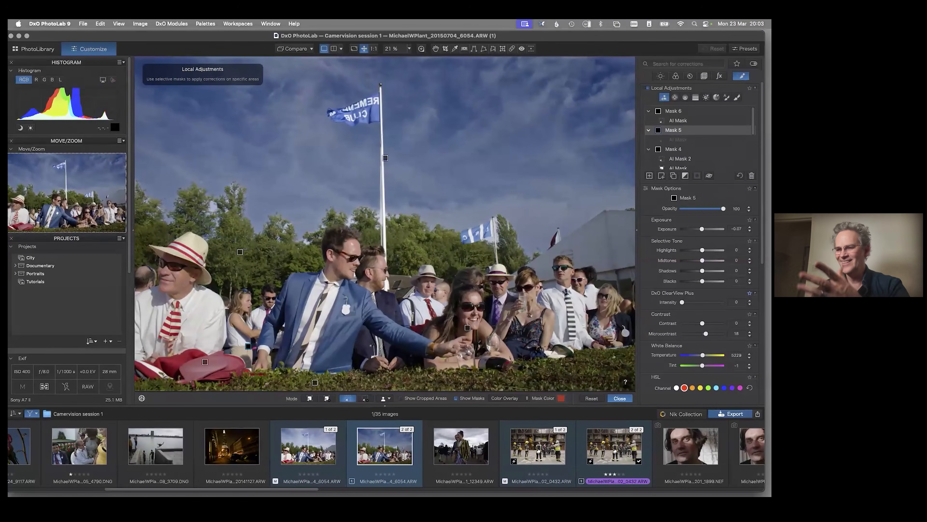
pyautogui.moveTo(177, 35)
pyautogui.mouseDown()
pyautogui.moveTo(184, 37)
pyautogui.moveTo(172, 31)
pyautogui.mouseUp()
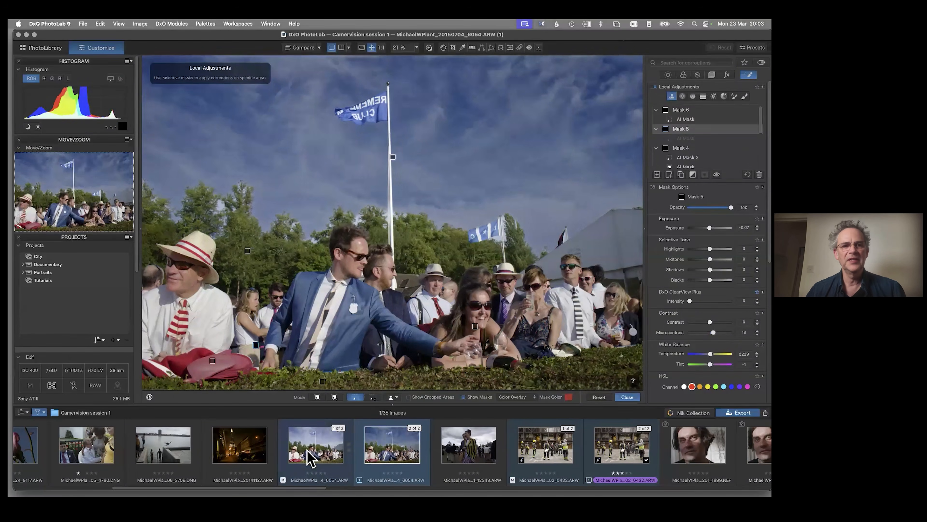
# - Select version 1 of 2 of the crowd photo and convert it to black and white, keeping the Neutral Black and White rendering
pyautogui.click(310, 458)
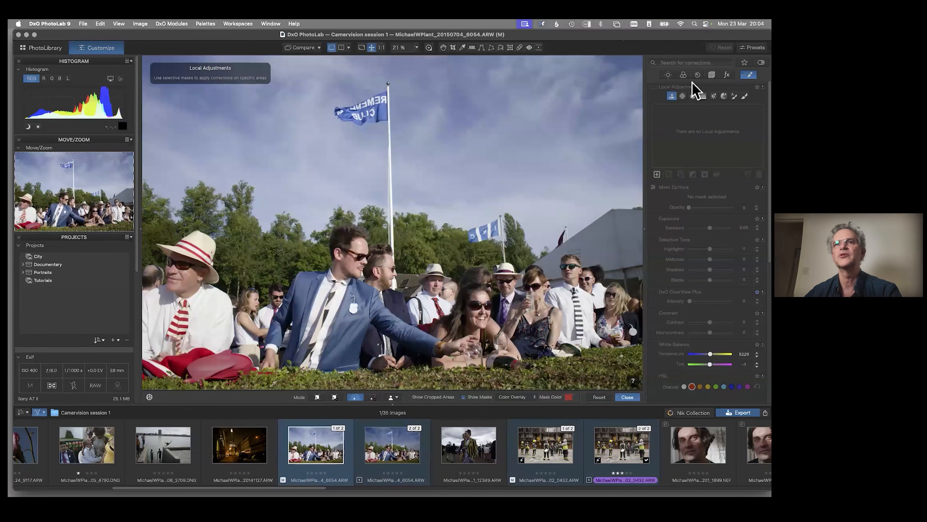
pyautogui.click(667, 76)
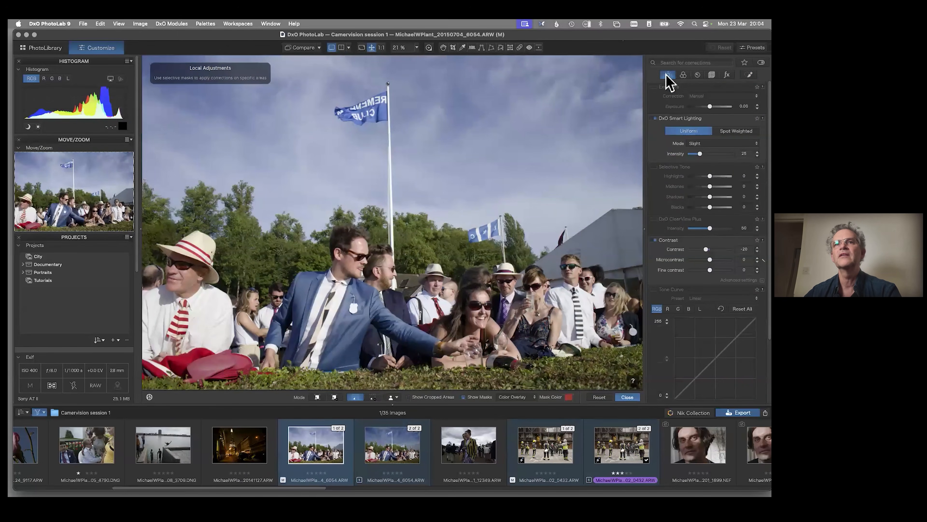
pyautogui.click(683, 75)
pyautogui.click(713, 178)
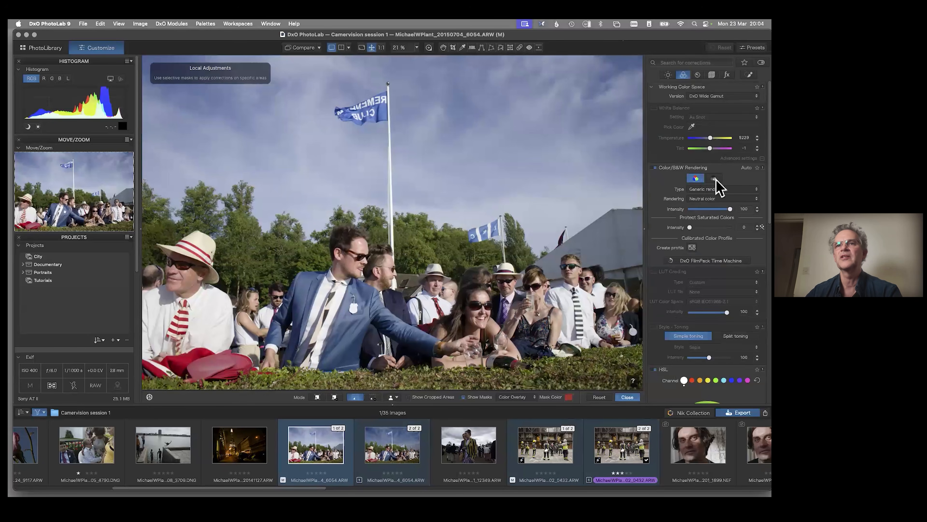
pyautogui.click(718, 199)
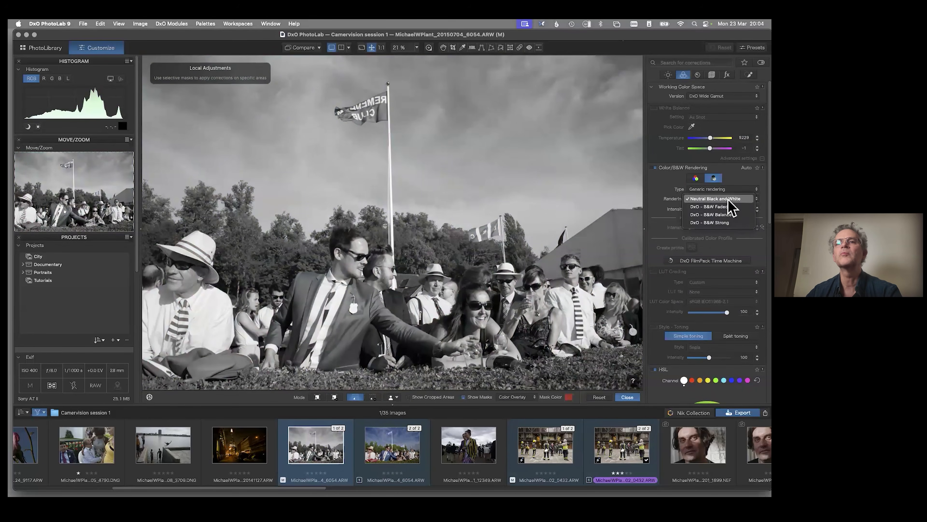
pyautogui.click(734, 199)
# - Set the crowd photo's rendering type to Black and White Film and choose the Agfa APX 25 film rendering
pyautogui.click(722, 191)
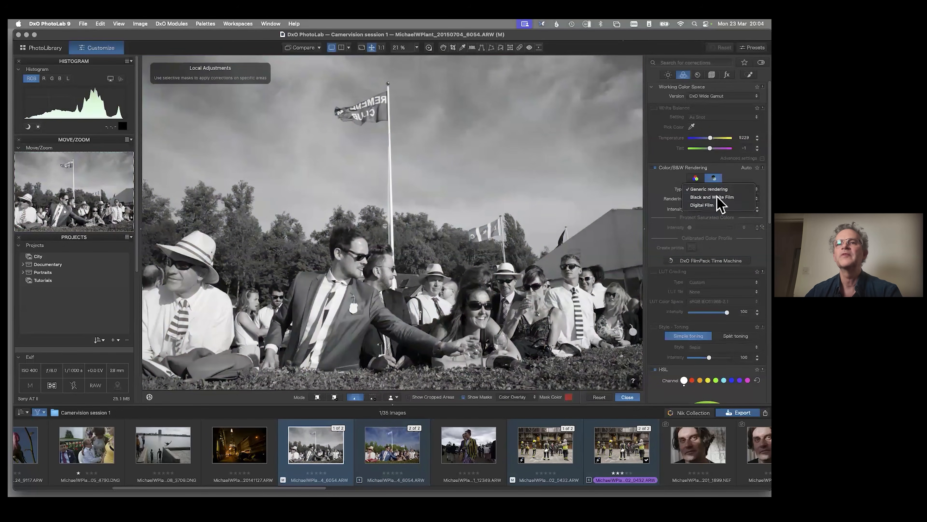
pyautogui.click(722, 198)
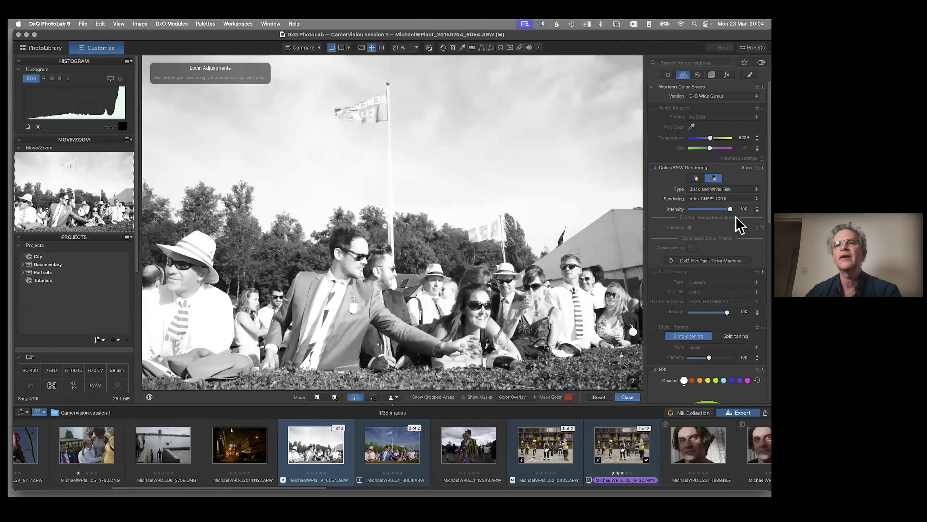
pyautogui.click(721, 198)
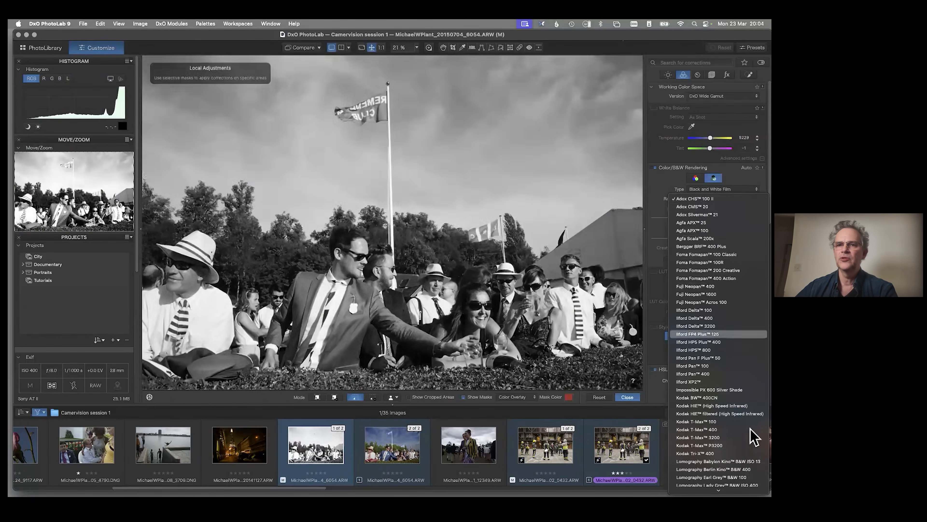
pyautogui.scroll(-3, 758, 481)
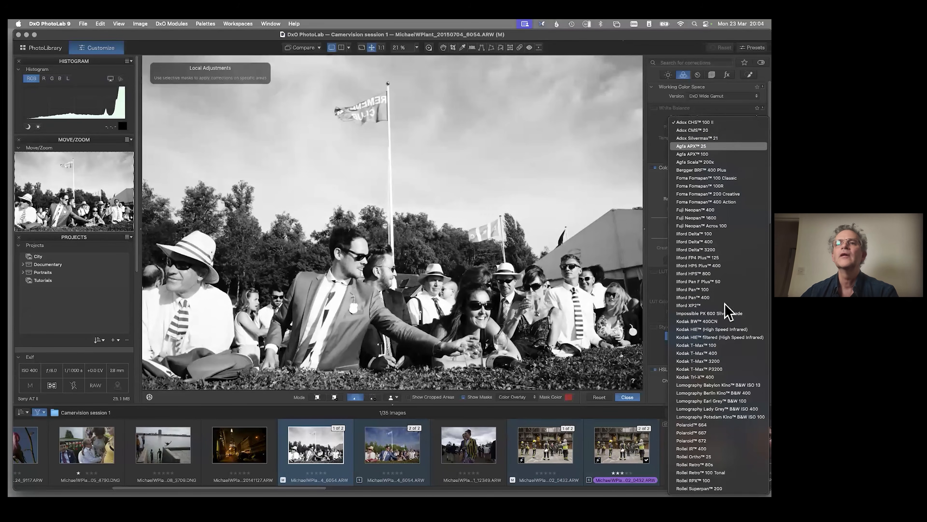
pyautogui.press('Return')
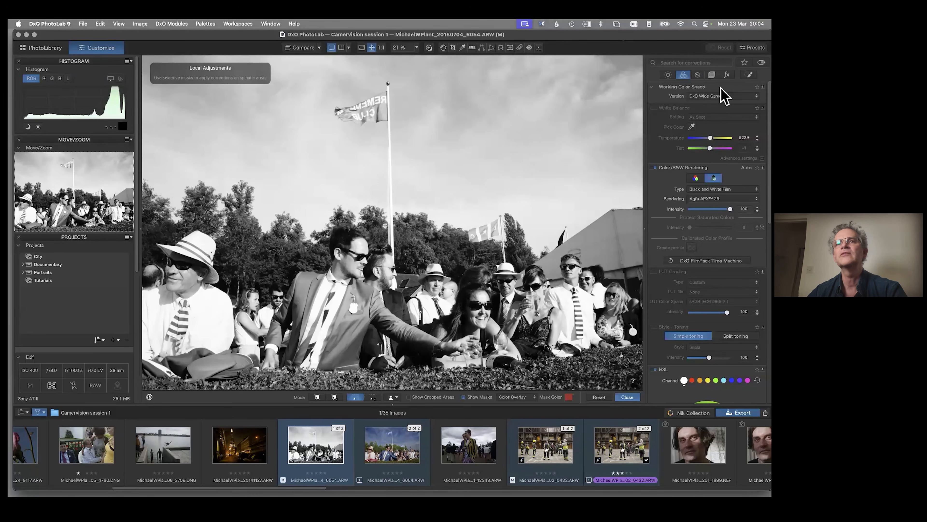
# - Enable the Grain effect on the black-and-white version, check its film choices and shift the window slightly to reach the controls
pyautogui.click(712, 75)
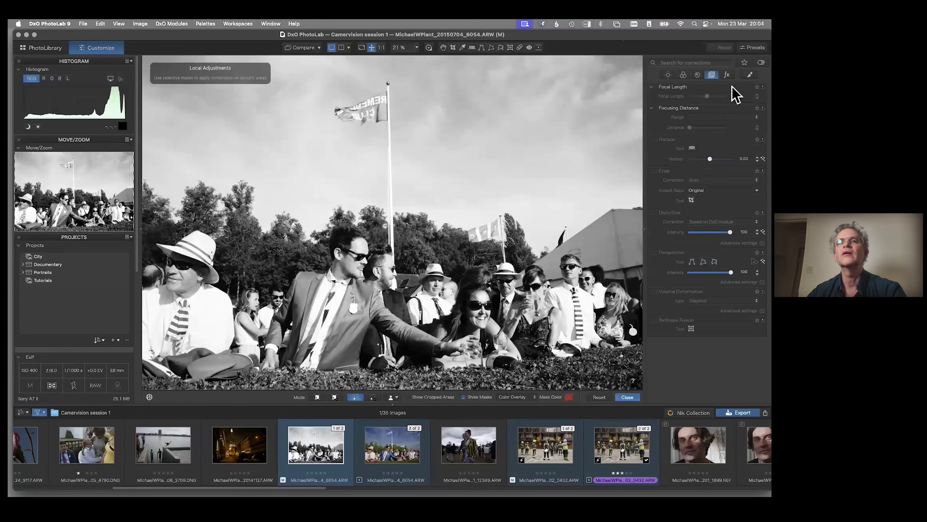
pyautogui.click(727, 75)
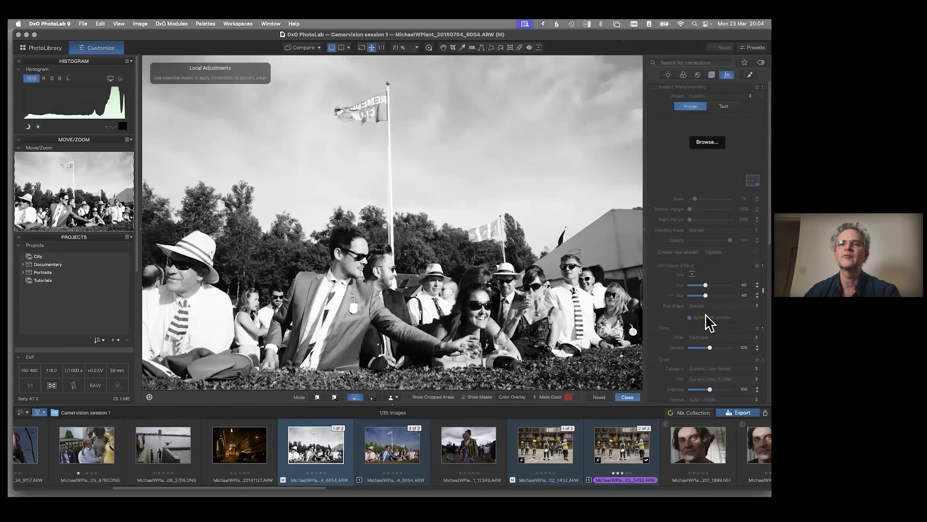
pyautogui.click(656, 360)
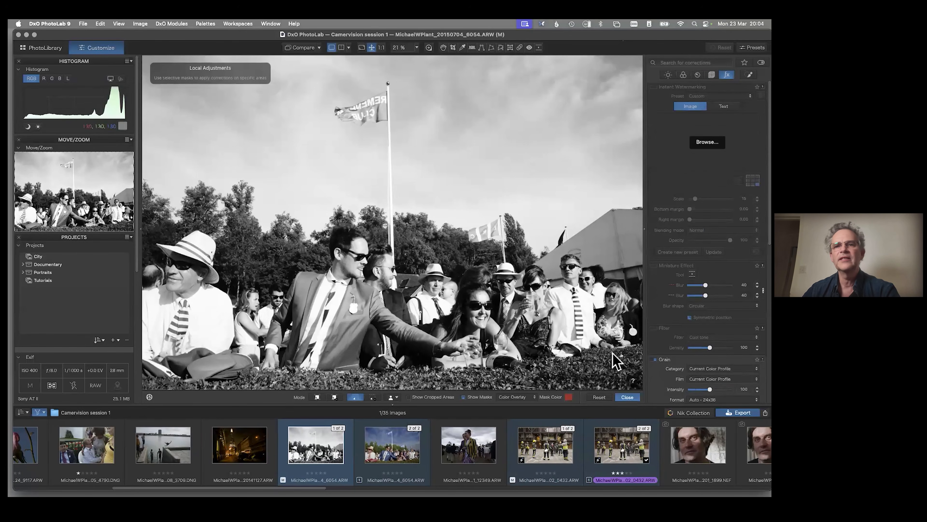
pyautogui.click(715, 380)
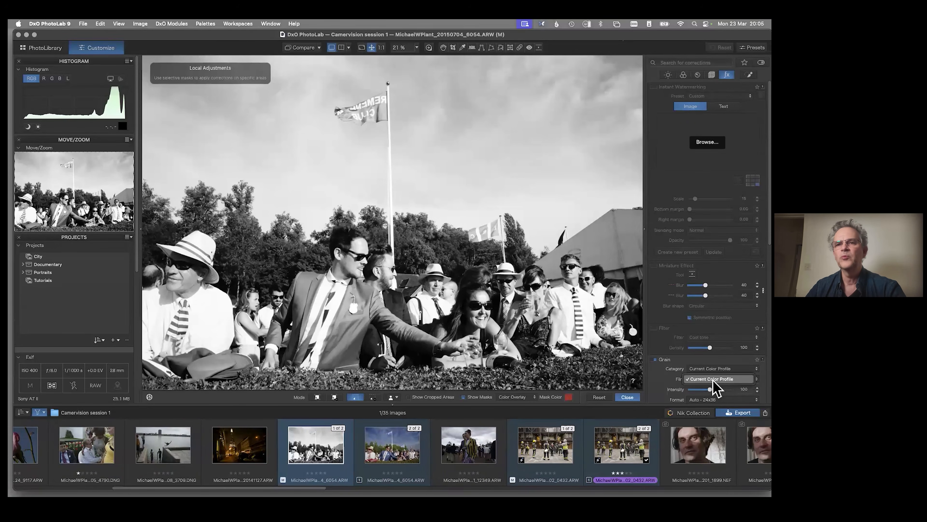
pyautogui.click(753, 380)
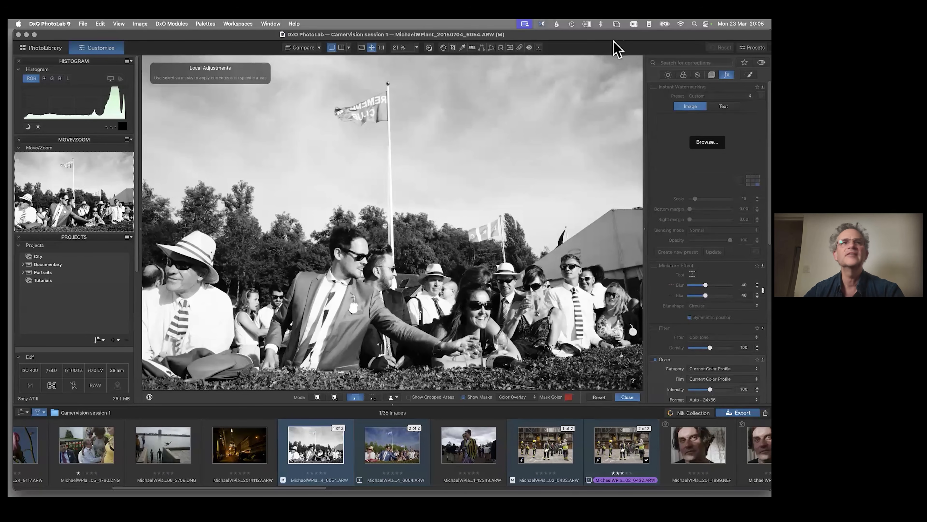
pyautogui.moveTo(613, 41); pyautogui.dragTo(605, 41)
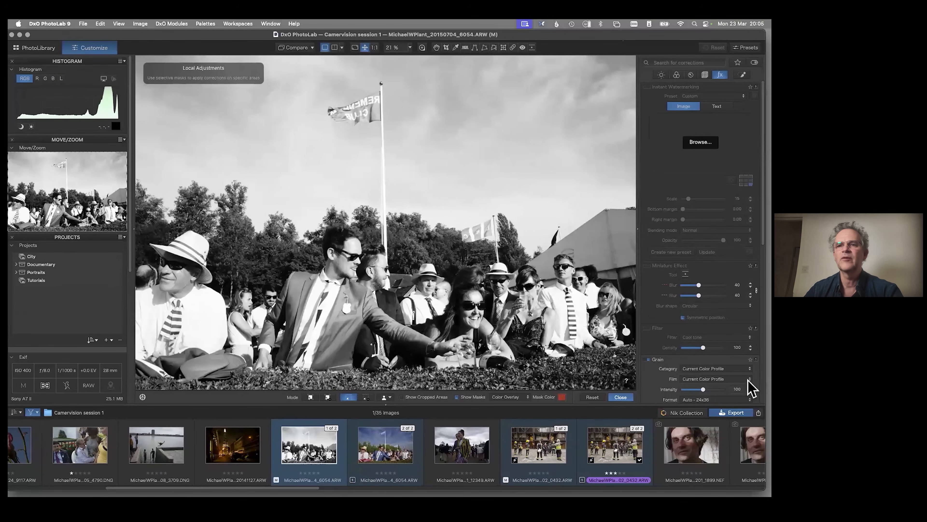
# - Set the grain category to Black and White Film and the grain film to Kodak T-Max 3200
pyautogui.click(749, 369)
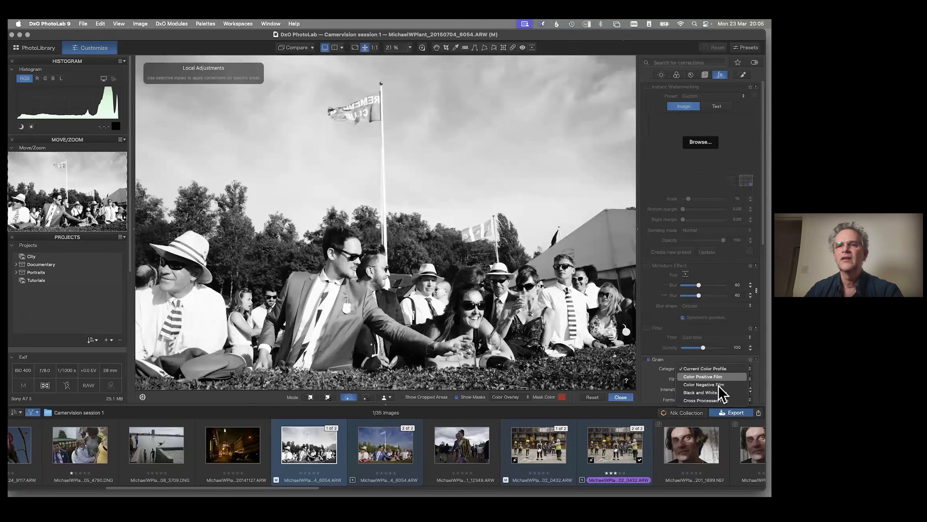
pyautogui.click(749, 395)
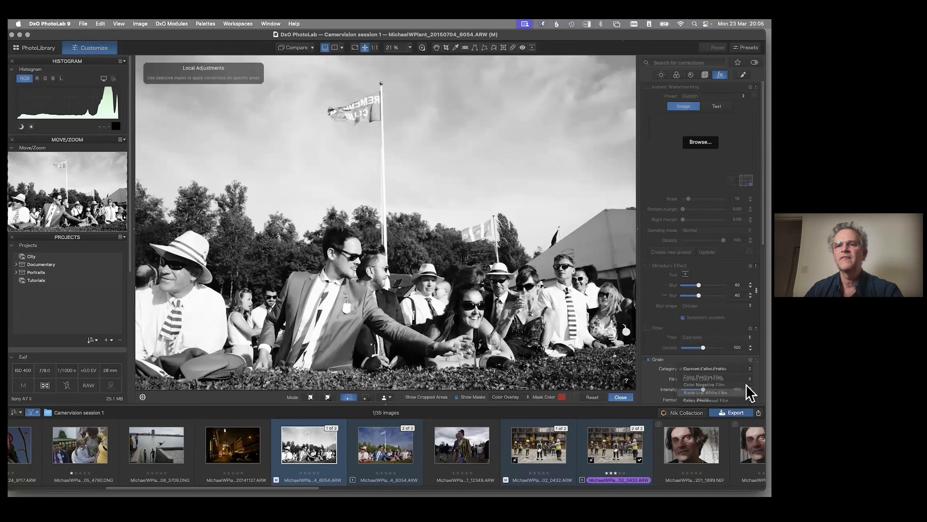
pyautogui.click(747, 380)
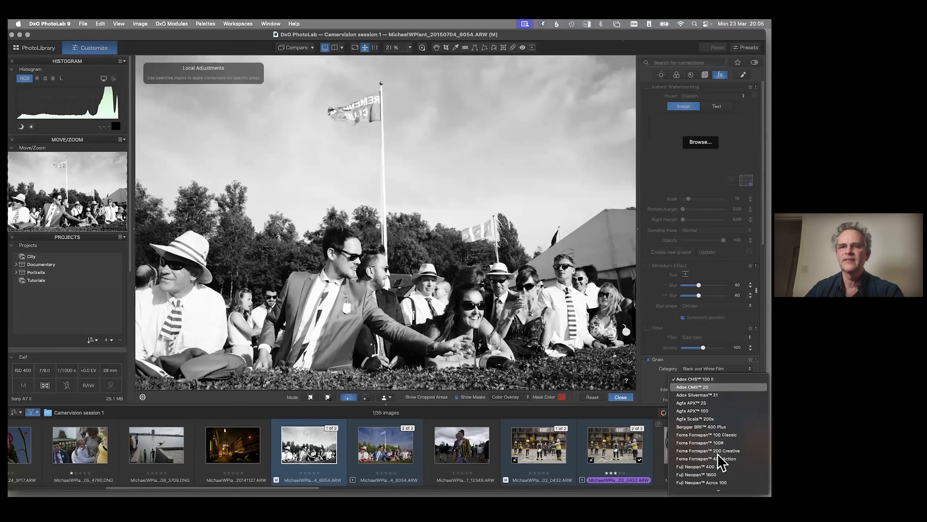
pyautogui.moveTo(724, 486)
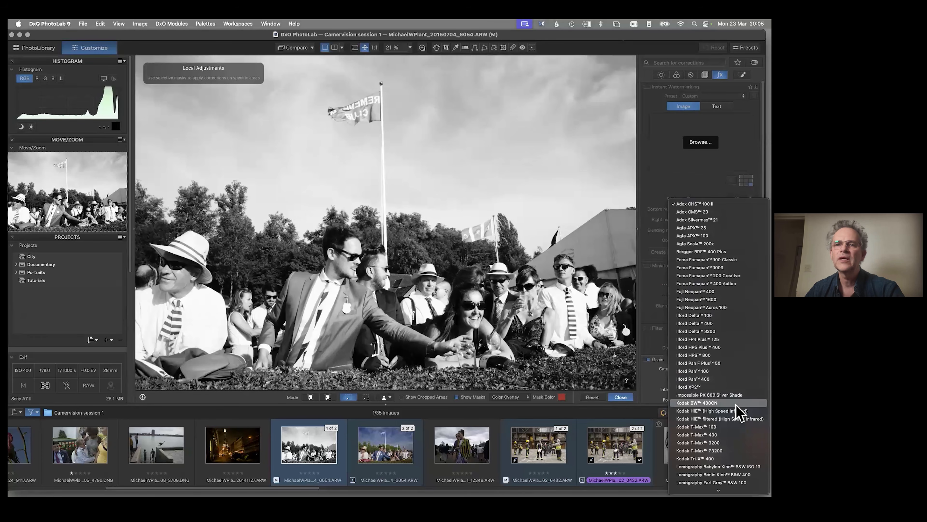
pyautogui.click(746, 444)
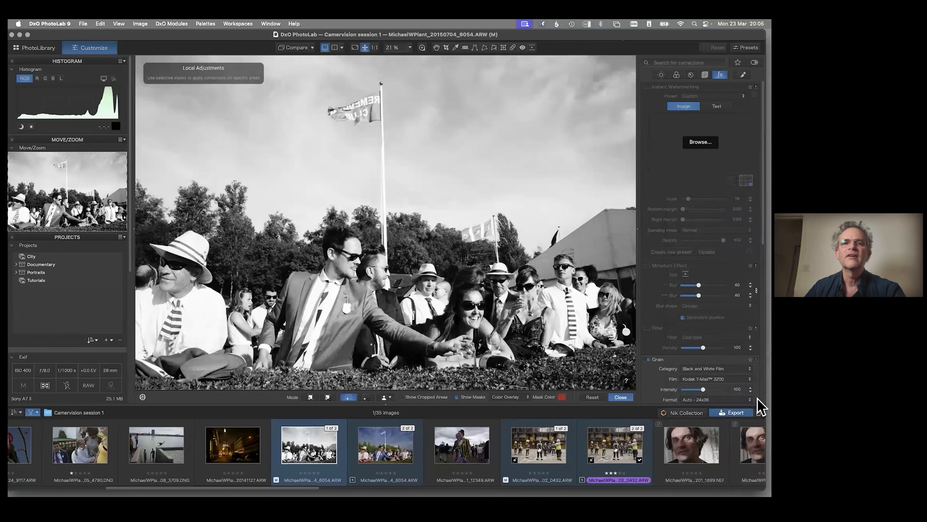
# - Inspect the grain at 100% over the trees, flagpole and sky, and fit the whole photo in view again
pyautogui.click(375, 47)
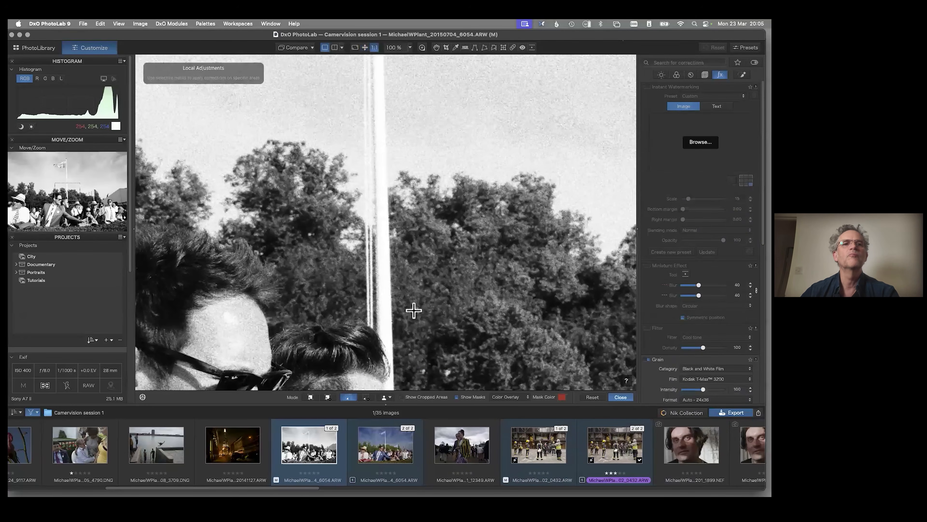
pyautogui.press('space')
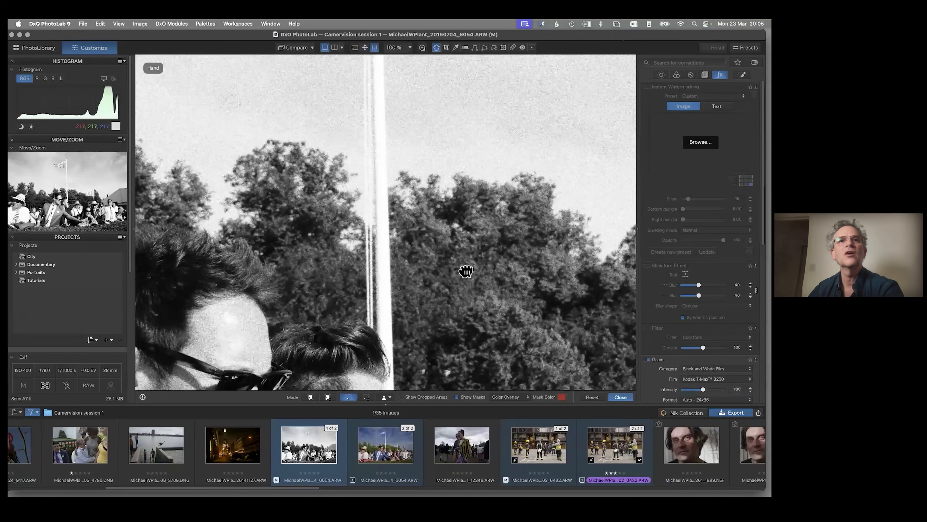
pyautogui.moveTo(378, 162); pyautogui.dragTo(353, 335)
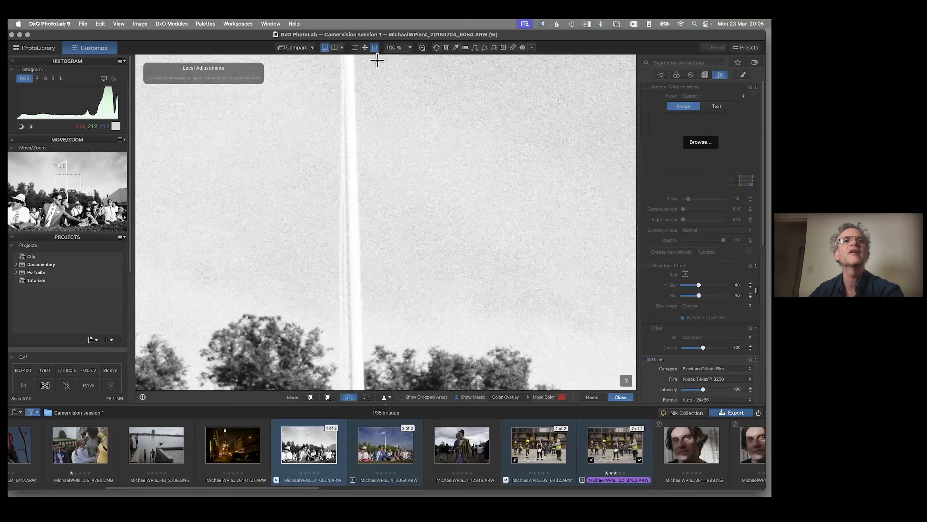
pyautogui.click(365, 47)
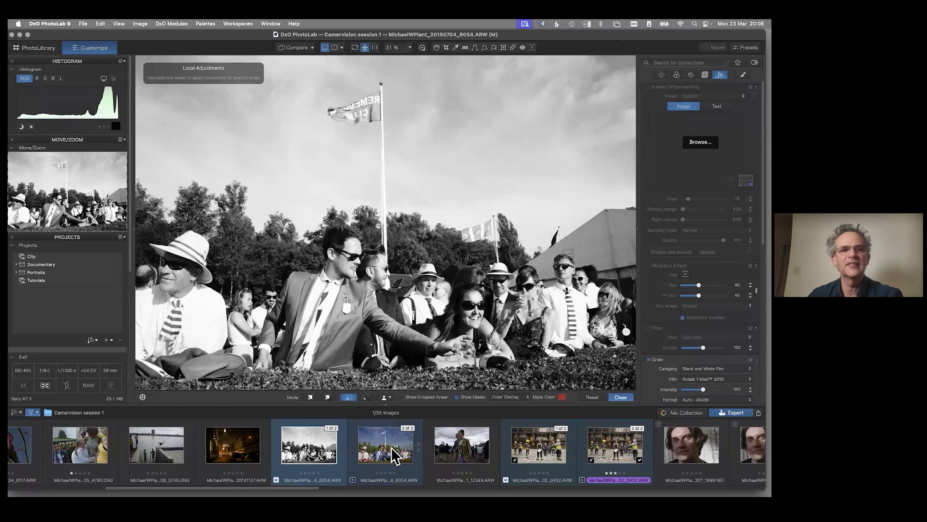
# - Compare the local adjustment masks of colour version 2 of 2 with those of black-and-white version 1 of 2
pyautogui.click(405, 467)
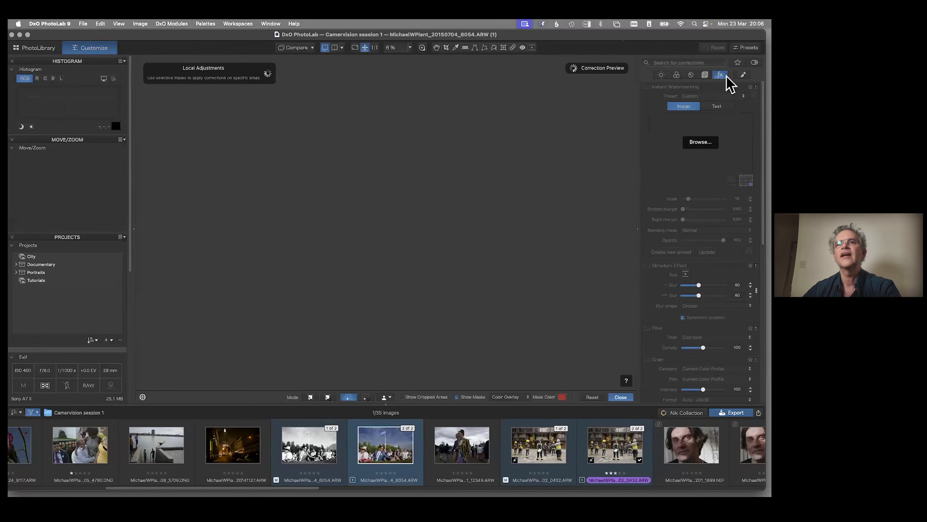
pyautogui.click(743, 76)
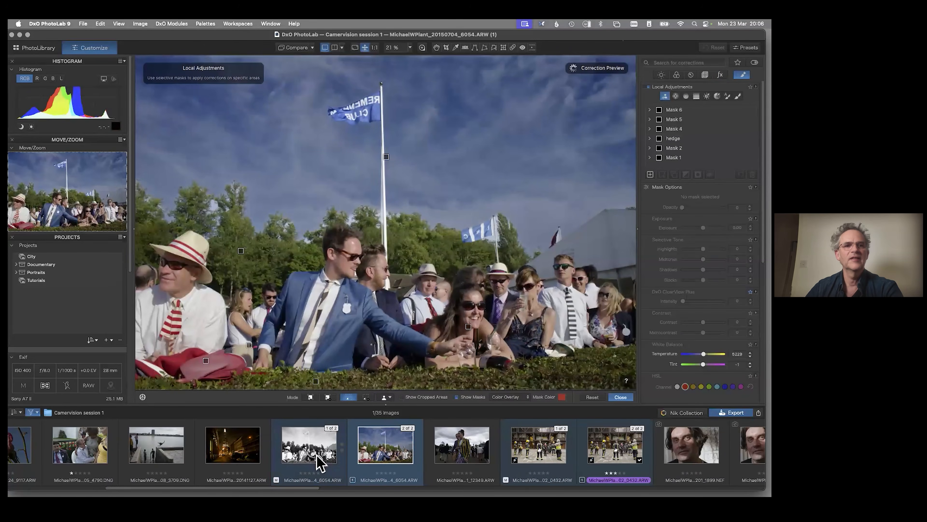
pyautogui.click(321, 465)
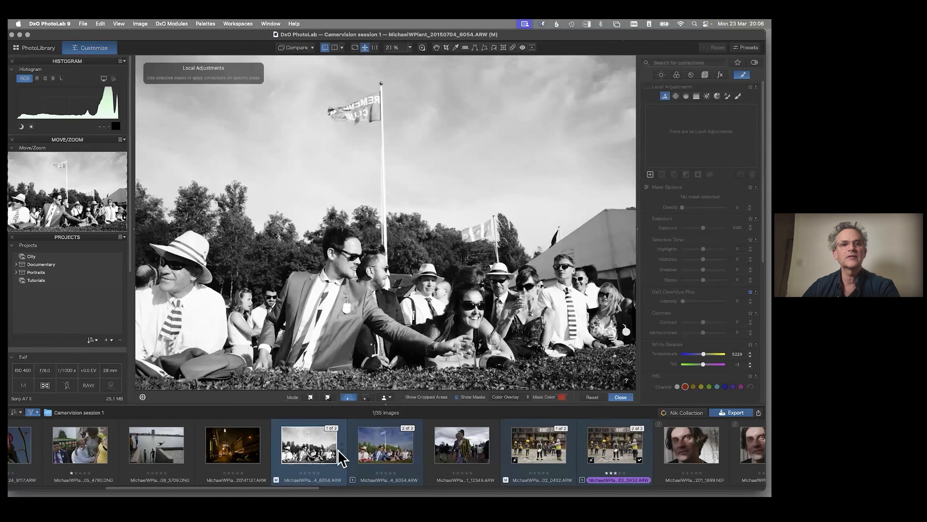
# - Copy the correction settings of colour version 2 of 2 of the crowd photo
pyautogui.click(386, 455)
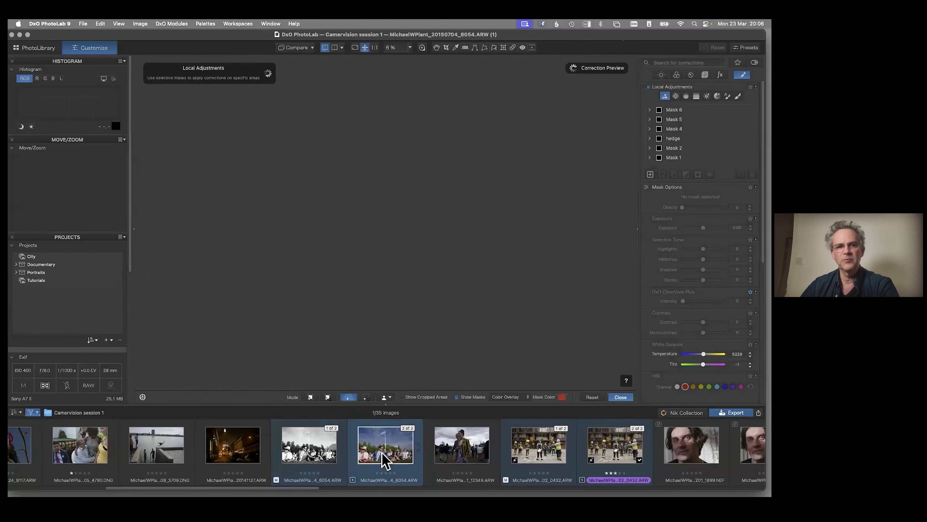
pyautogui.click(140, 23)
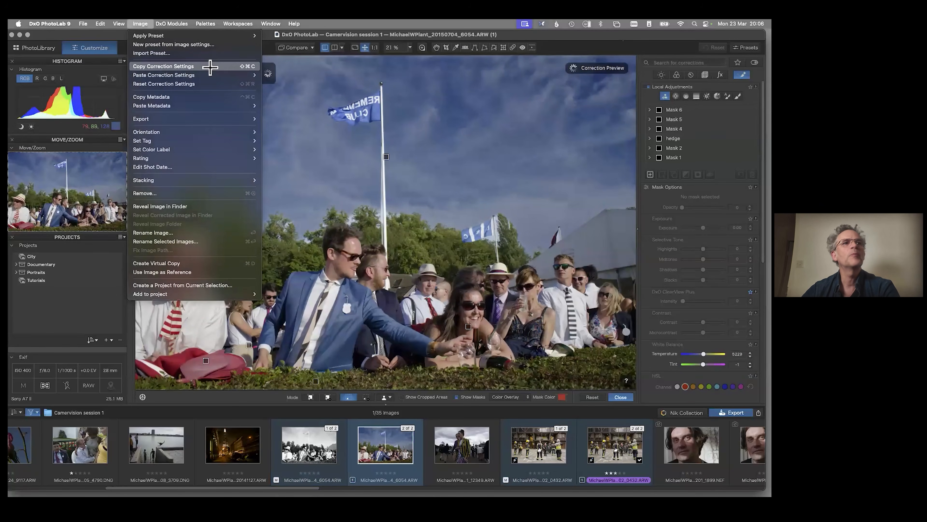
pyautogui.click(233, 63)
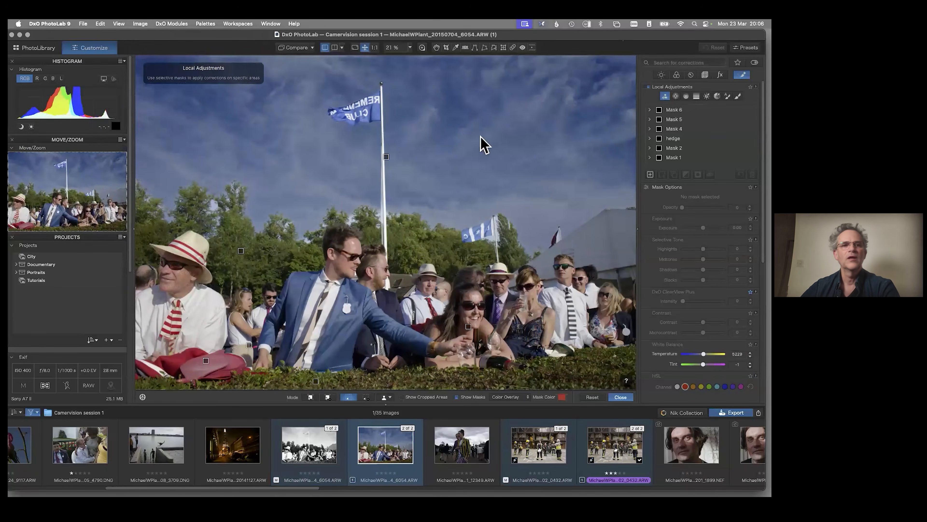
# - Paste only the copied local adjustments onto black-and-white version 1 of 2 of the crowd photo
pyautogui.click(317, 482)
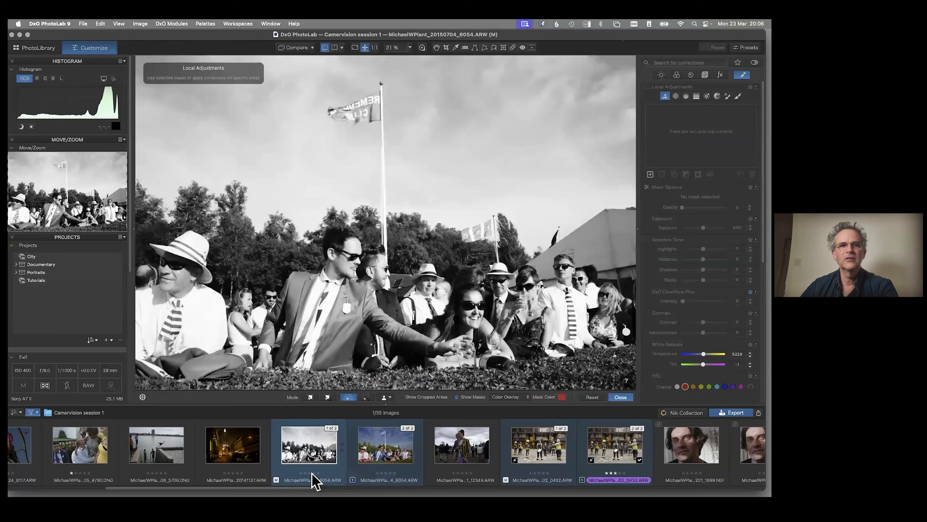
pyautogui.click(137, 24)
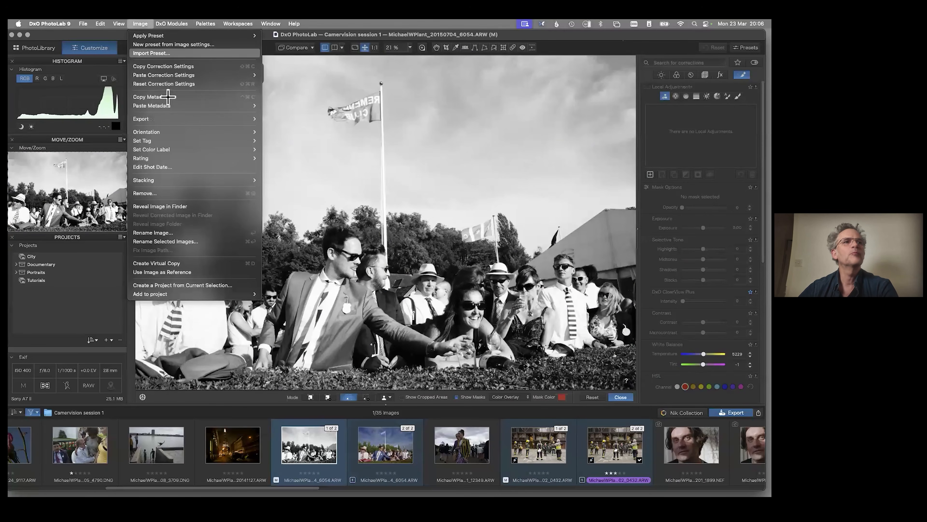
pyautogui.moveTo(202, 75)
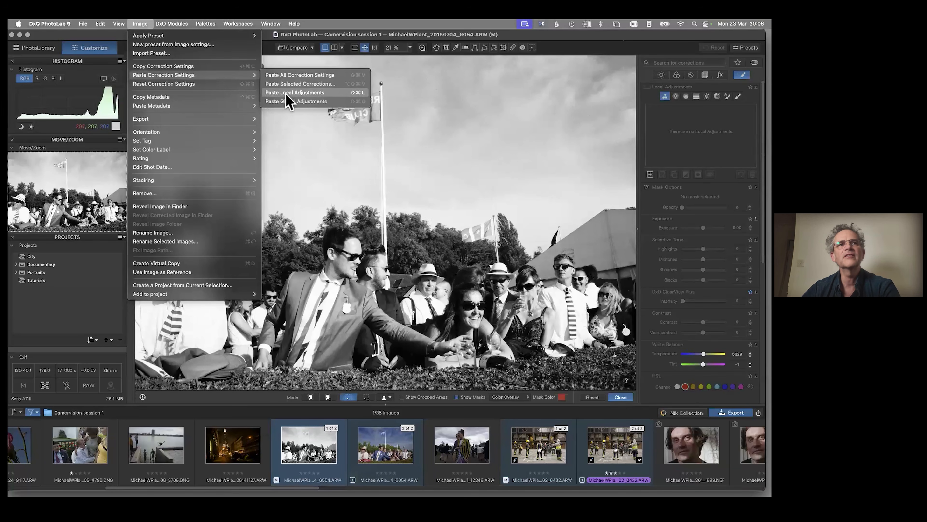
pyautogui.click(316, 94)
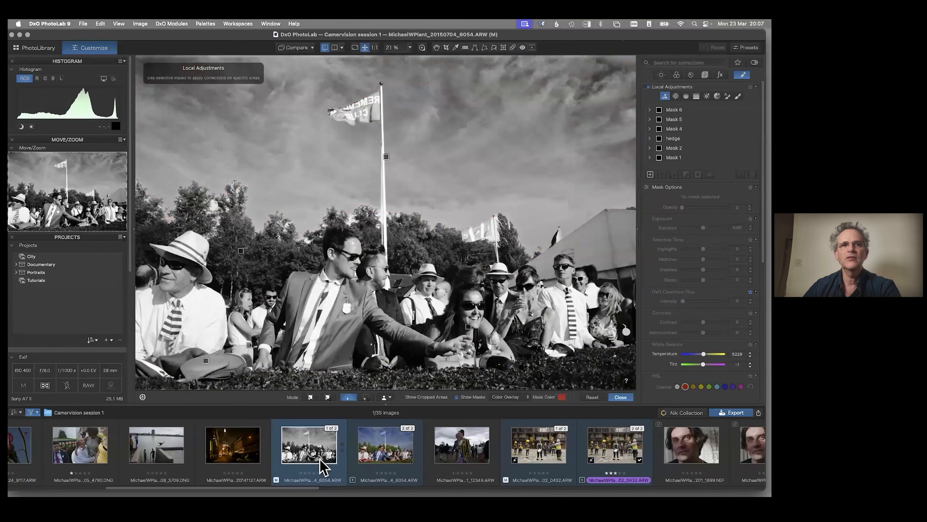
# - Raise the exposure of the hedge mask on the black-and-white version to just below zero and show the mask's overlay
pyautogui.click(683, 140)
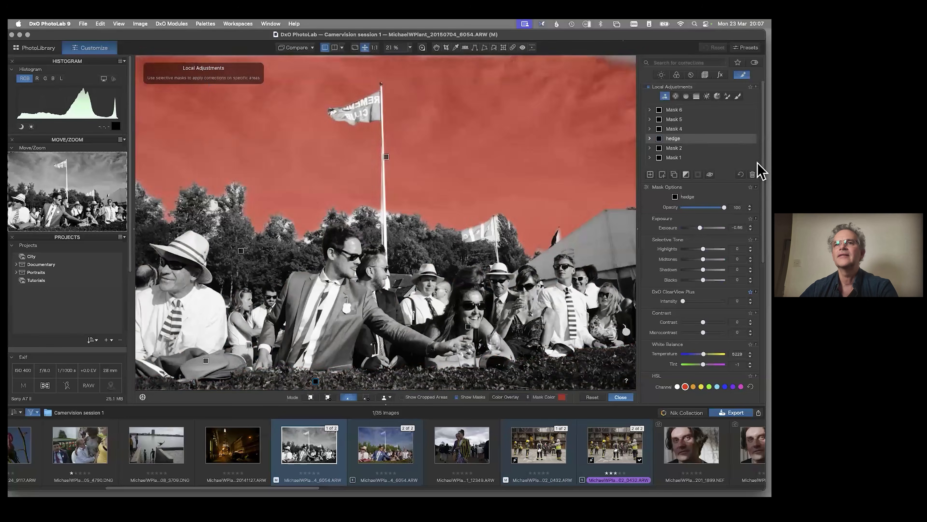
pyautogui.scroll(-3, 758, 179)
pyautogui.scroll(1, 730, 204)
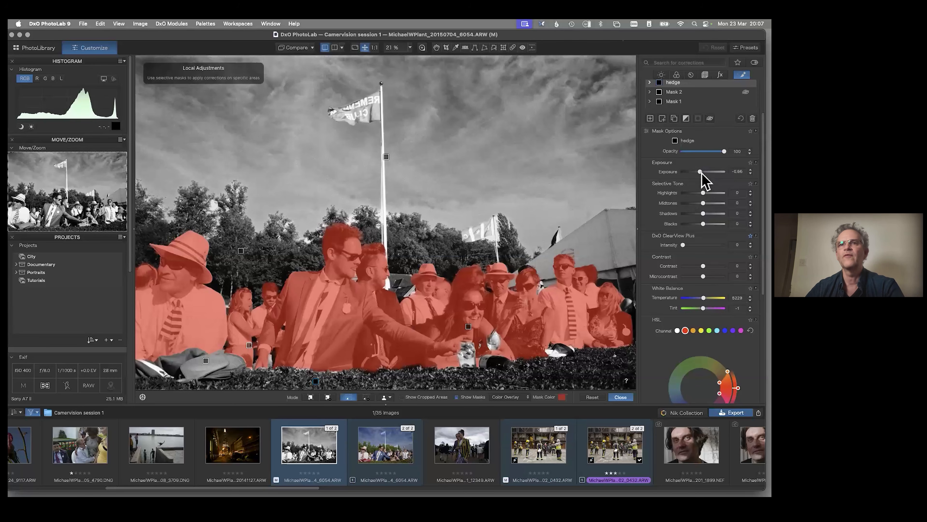
pyautogui.moveTo(705, 171); pyautogui.dragTo(703, 173)
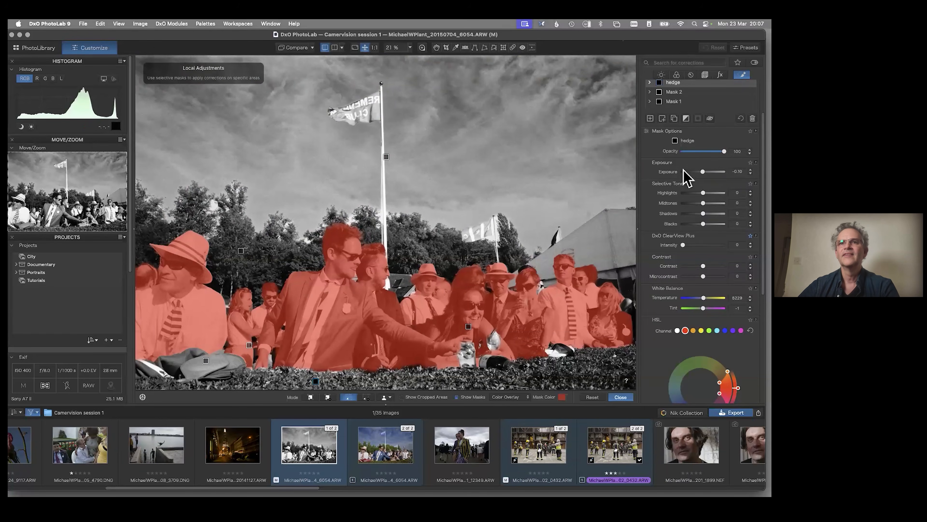
pyautogui.moveTo(745, 93)
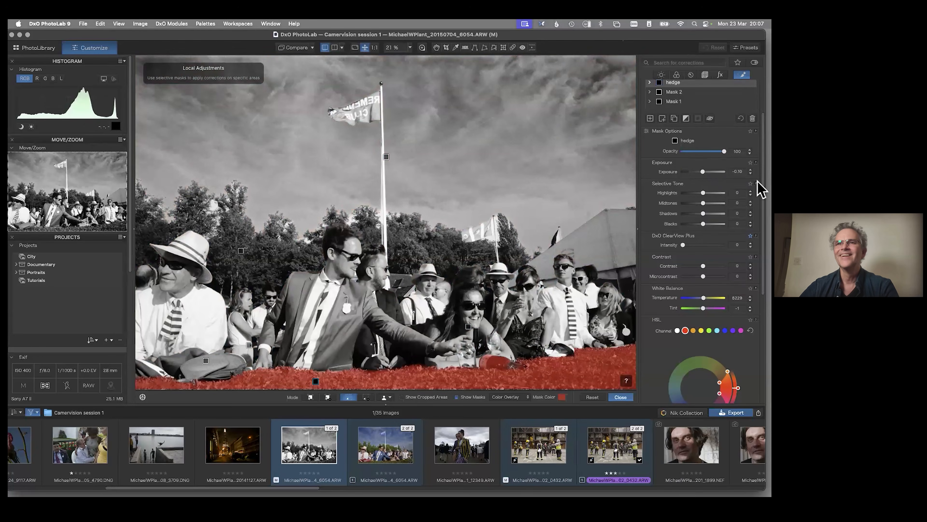
pyautogui.scroll(3, 759, 165)
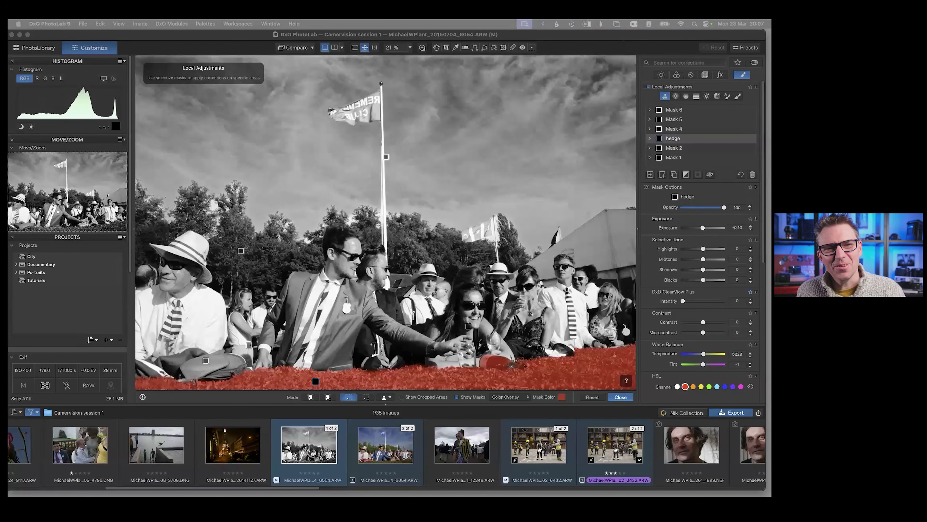
pyautogui.moveTo(194, 33); pyautogui.dragTo(200, 31)
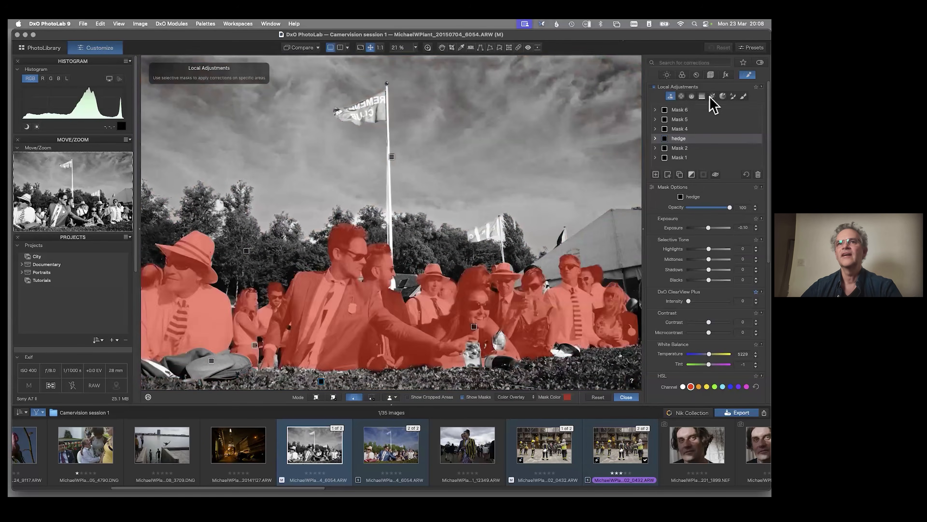
pyautogui.click(667, 75)
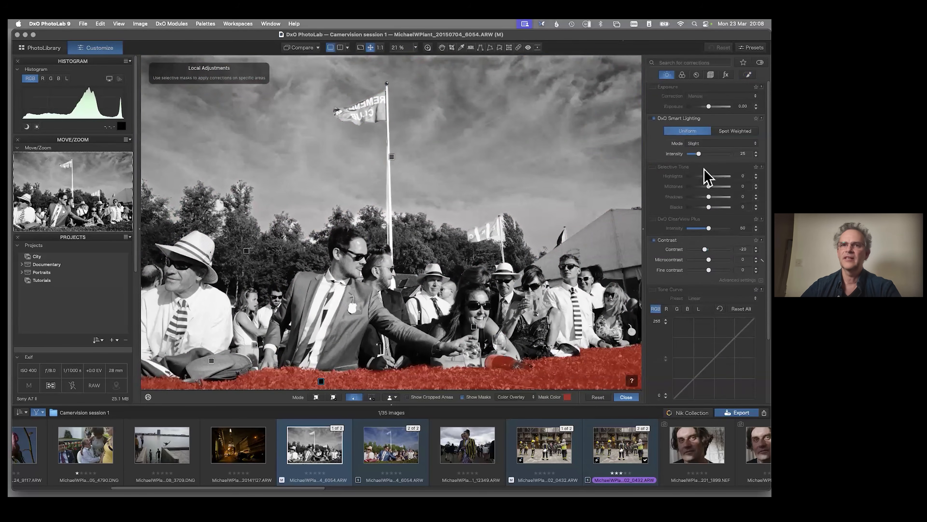
pyautogui.click(748, 74)
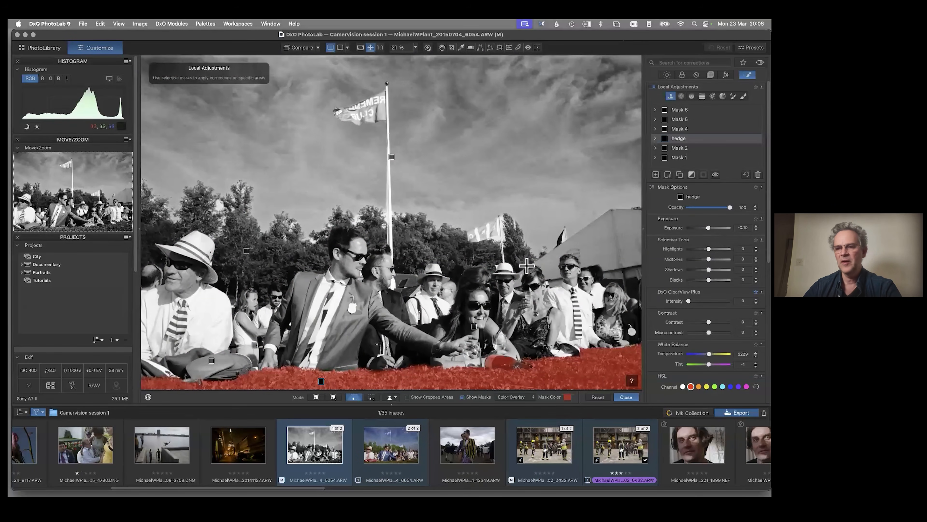
# - Switch the black-and-white crowd photo to colour rendering, using type Color Positive Film and rendering Generic Kodak Kodachrome 64
pyautogui.click(682, 75)
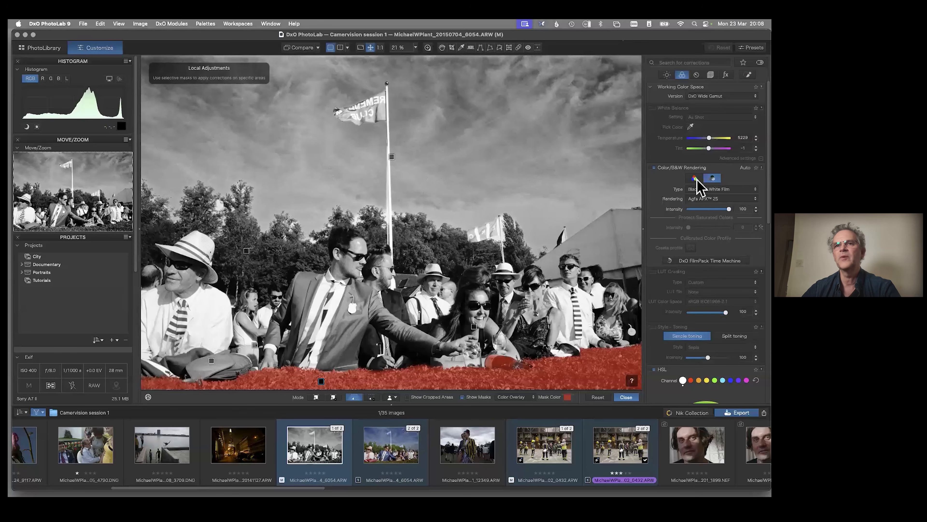
pyautogui.click(695, 178)
pyautogui.click(716, 190)
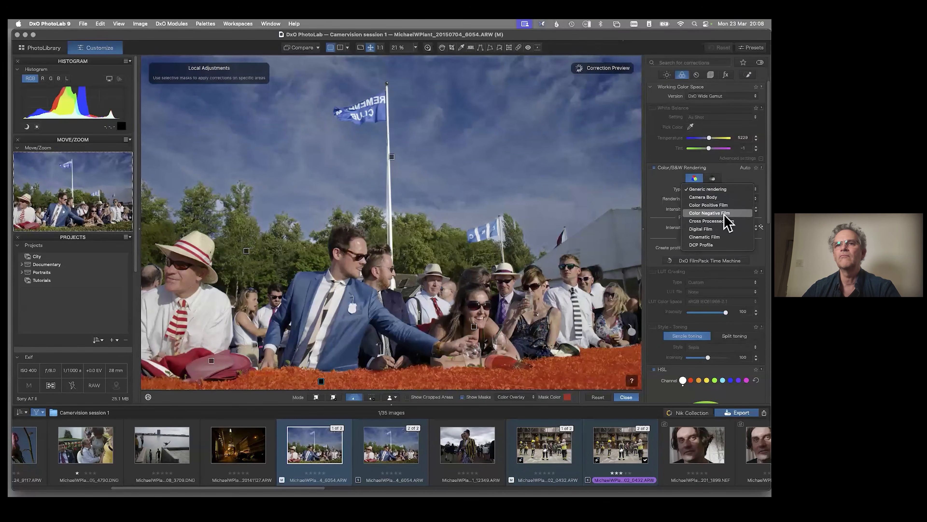
pyautogui.click(722, 206)
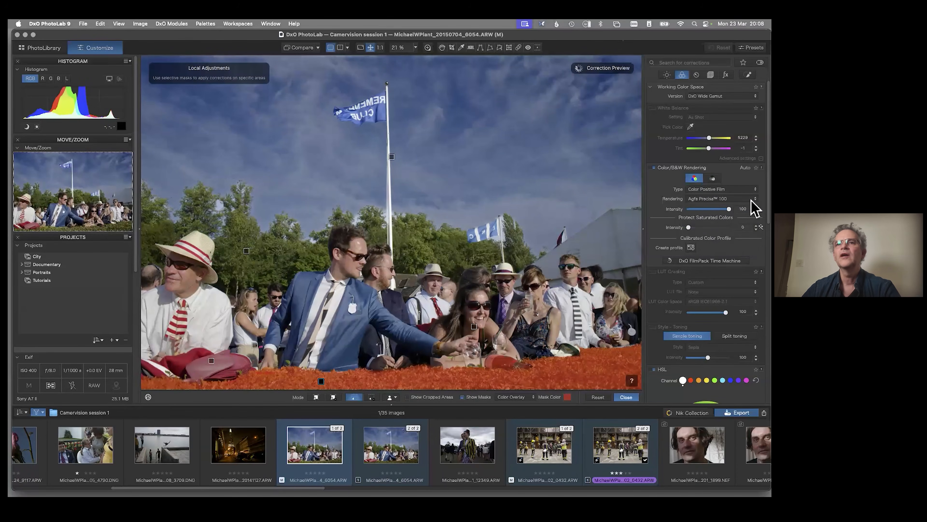
pyautogui.click(753, 200)
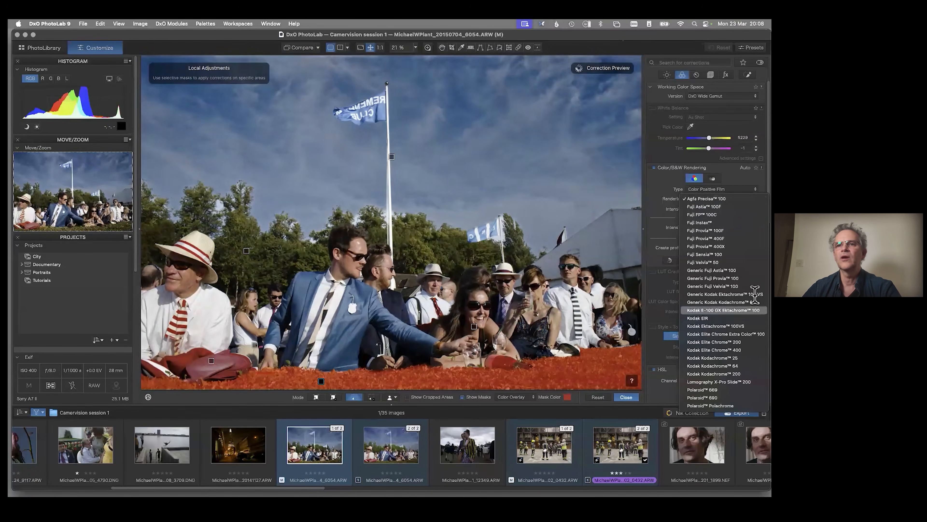
pyautogui.click(741, 303)
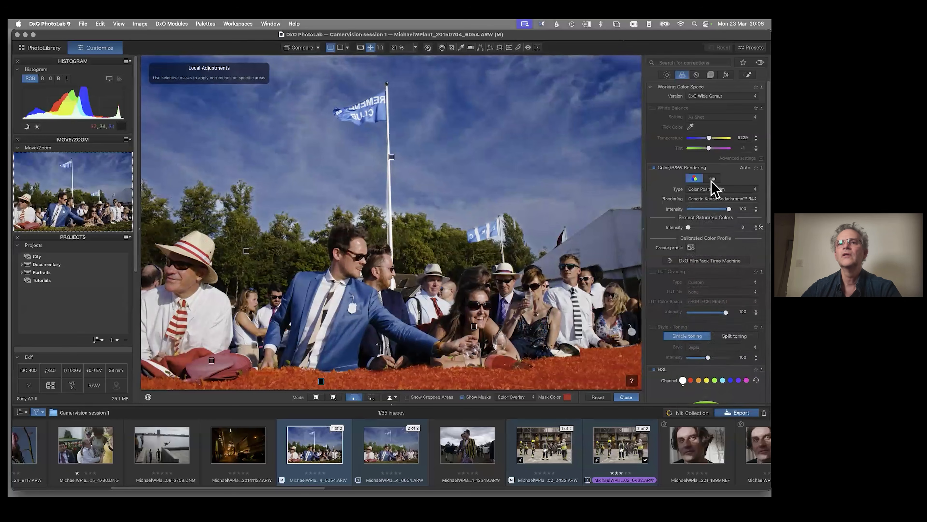
# - Try the grain formats Auto - Large Format and Auto - Medium Format on the crowd photo at 100 % view
pyautogui.click(726, 75)
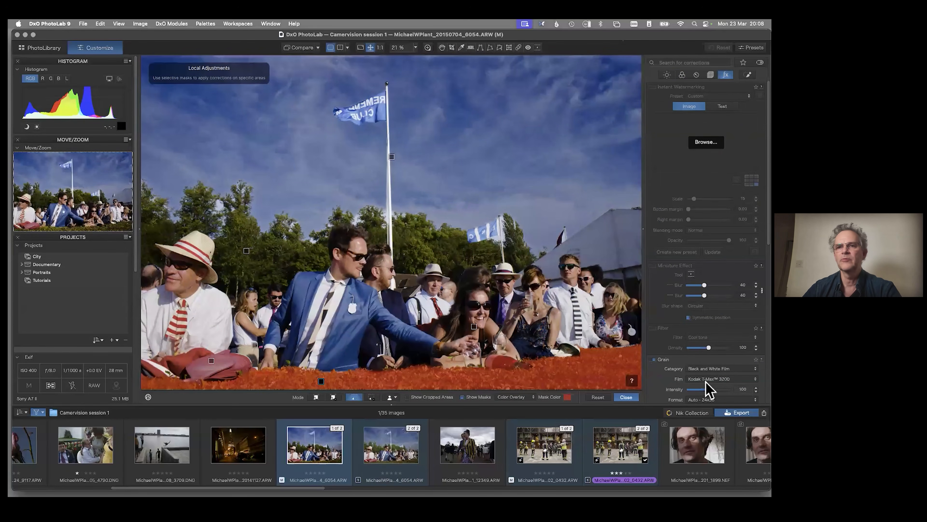
pyautogui.click(380, 47)
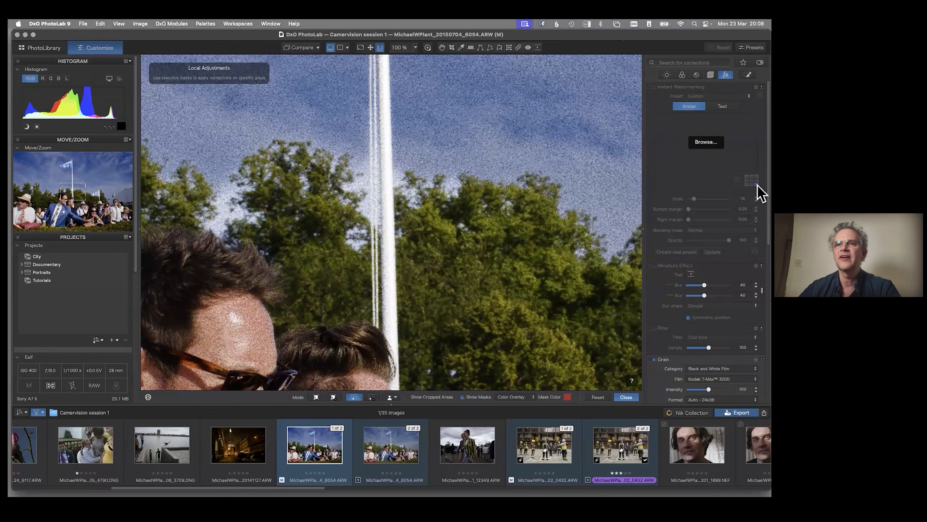
pyautogui.scroll(-5, 759, 198)
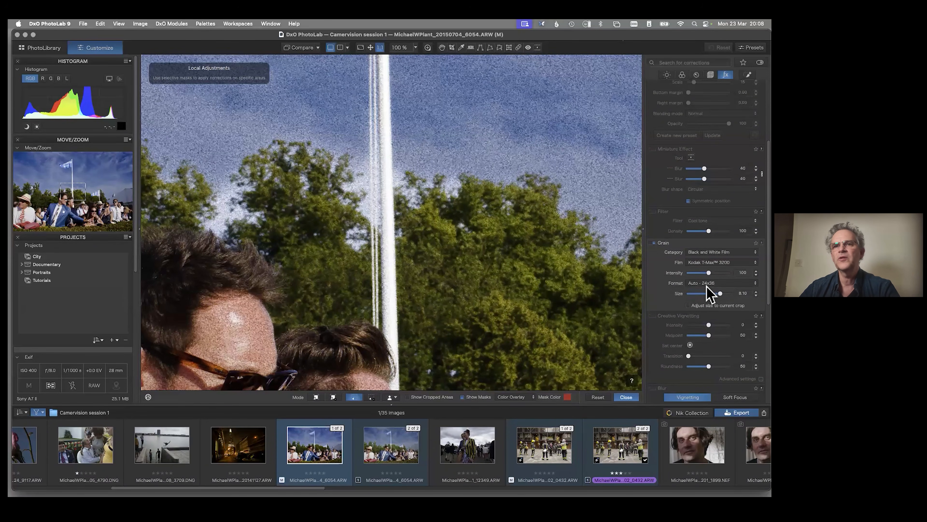
pyautogui.click(727, 283)
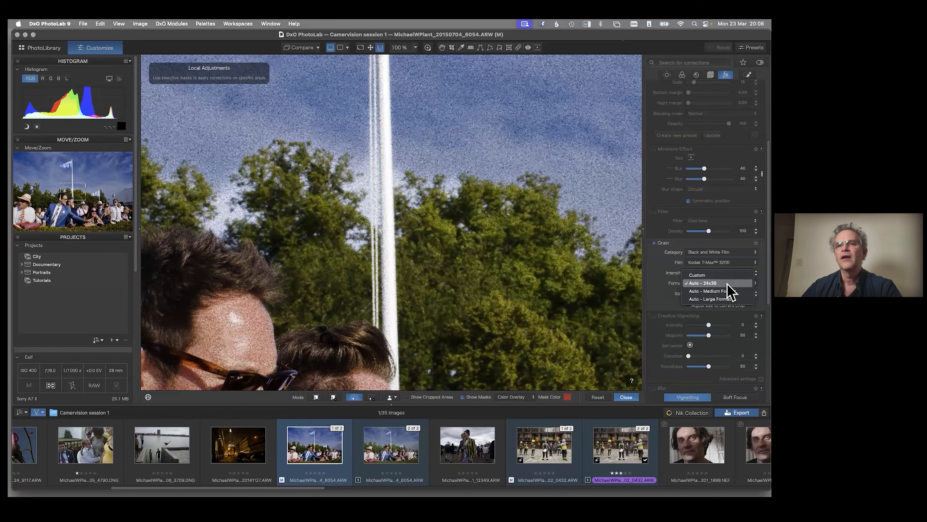
pyautogui.click(725, 299)
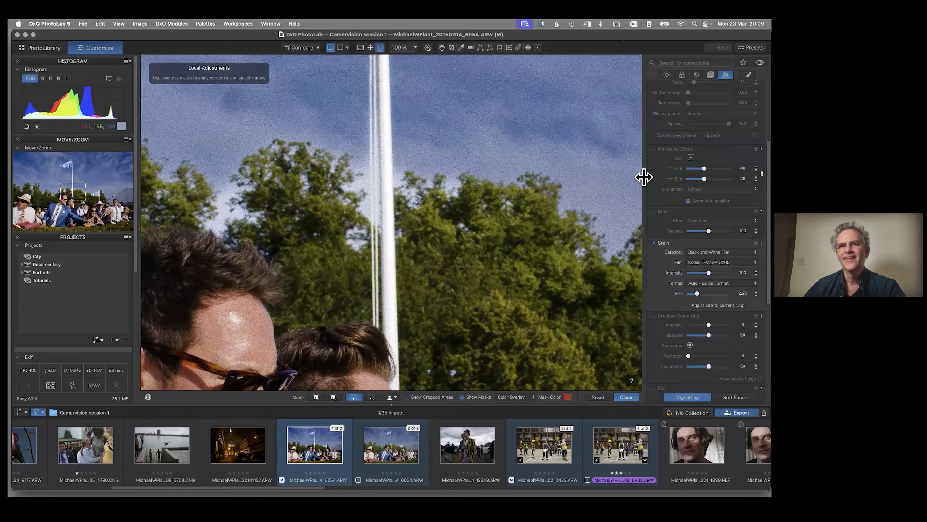
pyautogui.click(730, 283)
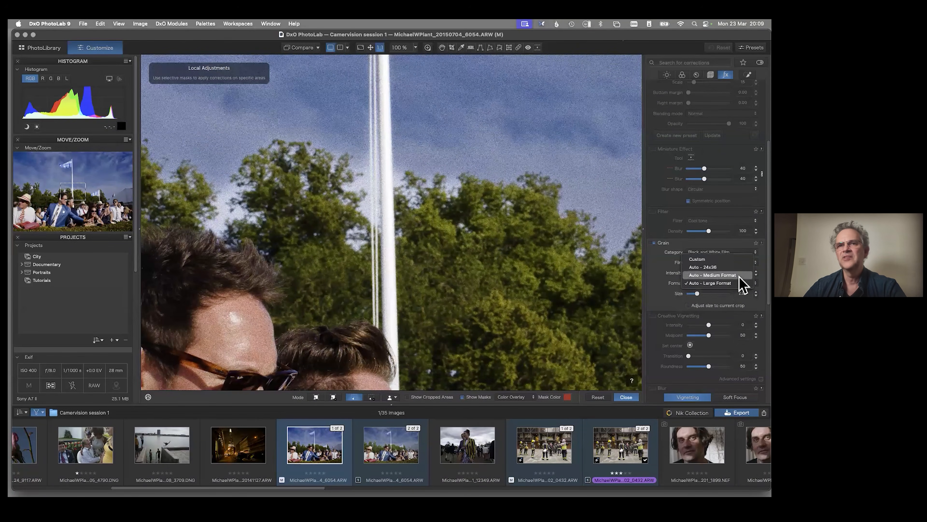
pyautogui.click(739, 276)
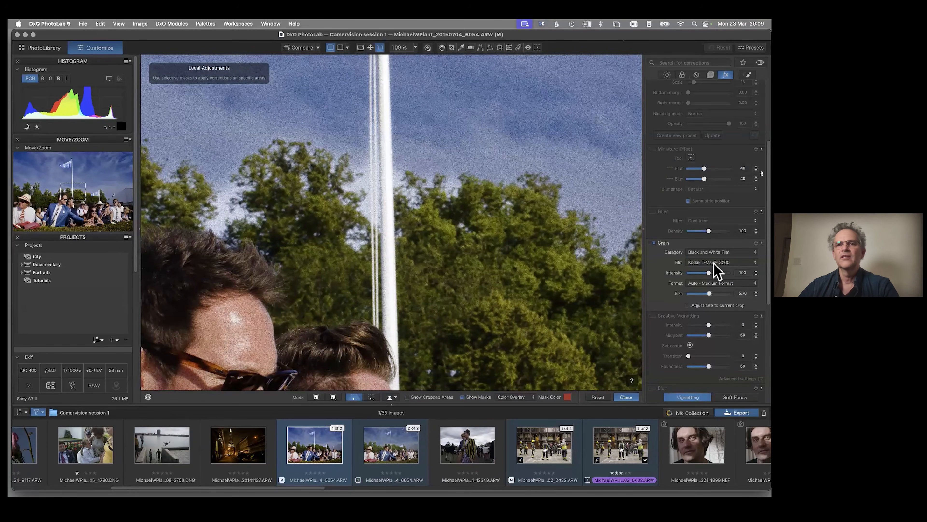
# - Browse the black-and-white grain films, and try the grain categories Color Positive Film and Current Color Profile
pyautogui.click(714, 262)
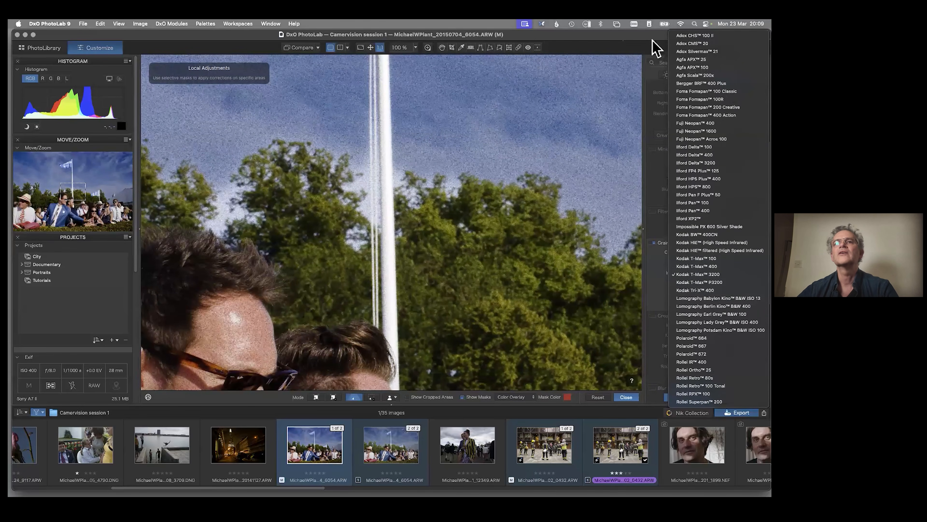
pyautogui.press('Escape')
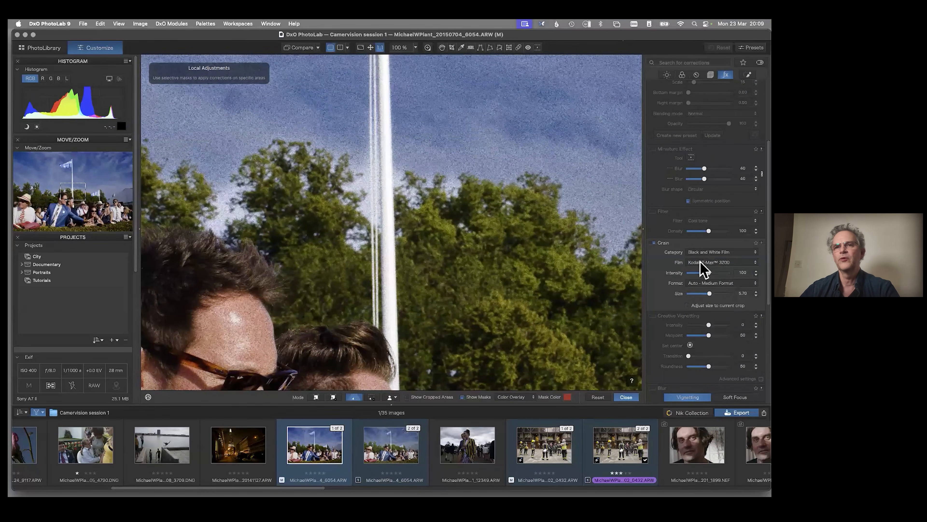
pyautogui.click(700, 253)
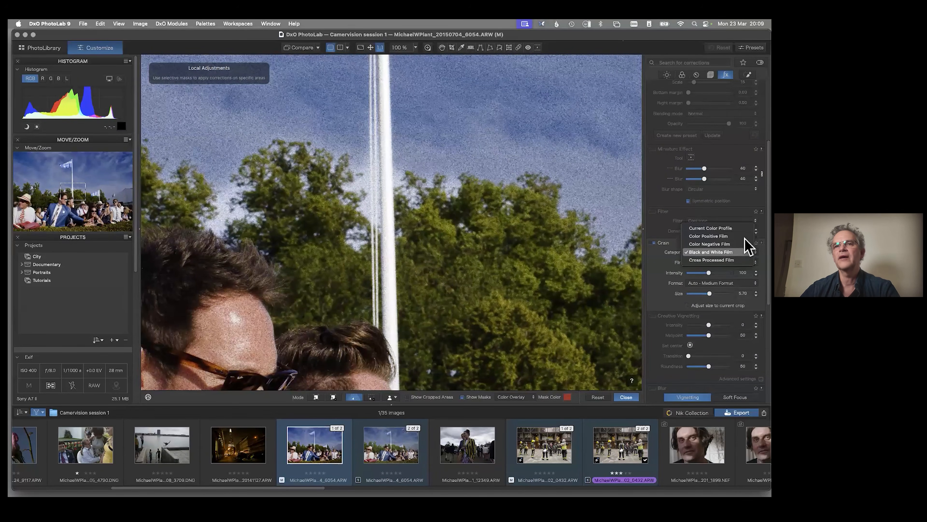
pyautogui.click(712, 236)
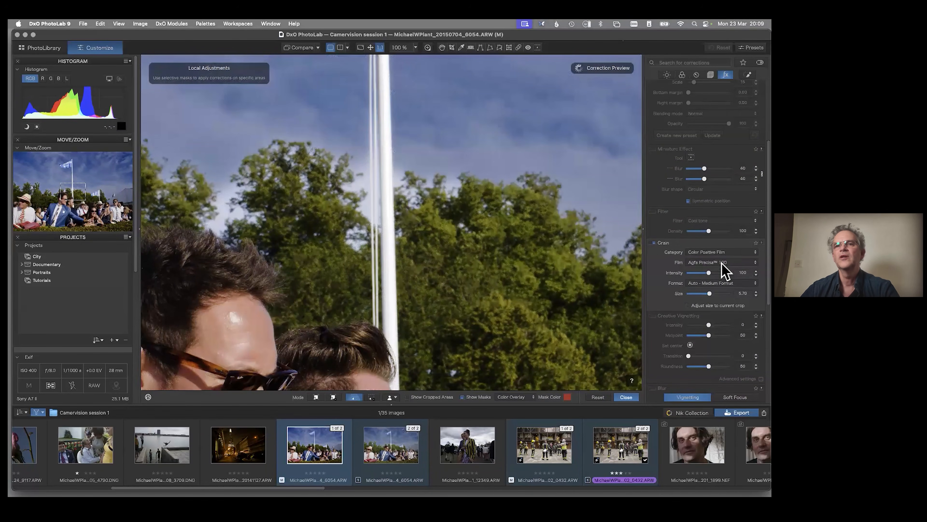
pyautogui.click(722, 250)
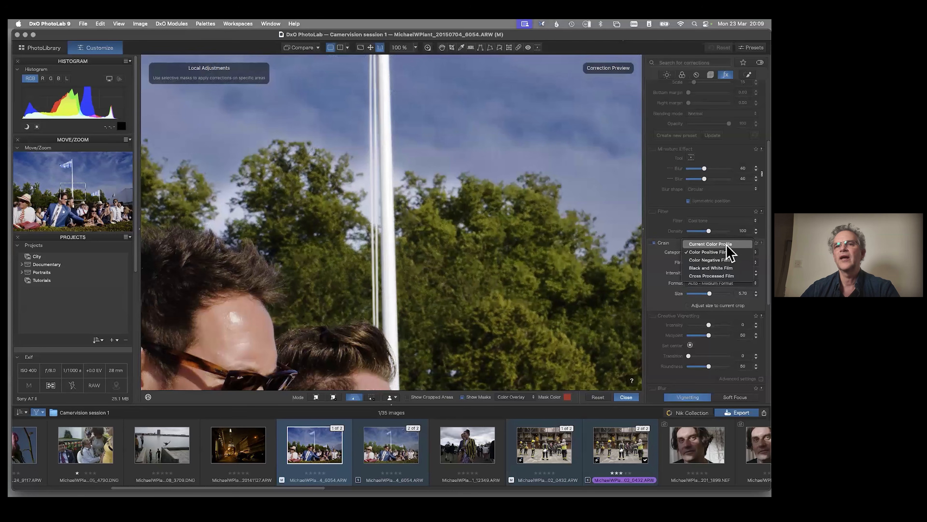
pyautogui.click(721, 243)
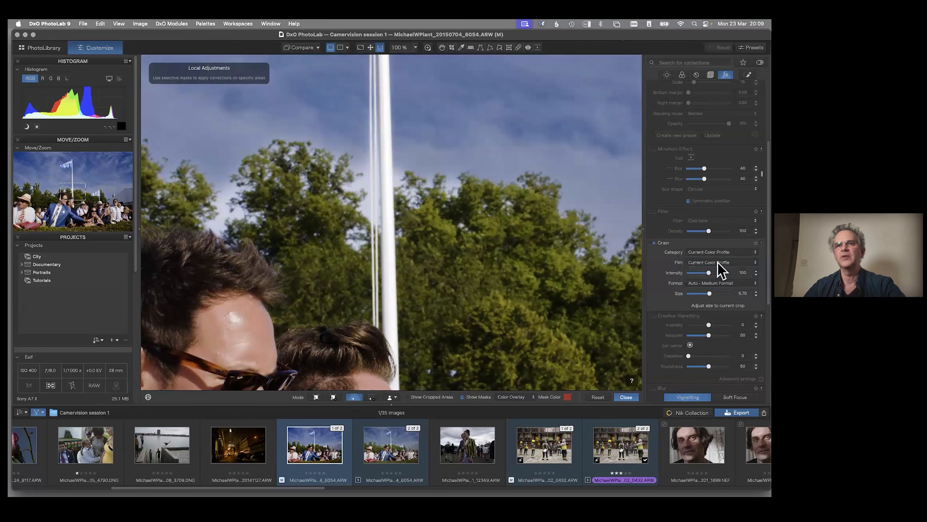
# - Set the grain to Color Positive Film, Kodak Kodachrome 64, with format Auto - 24x36, and show the whole photo
pyautogui.click(723, 252)
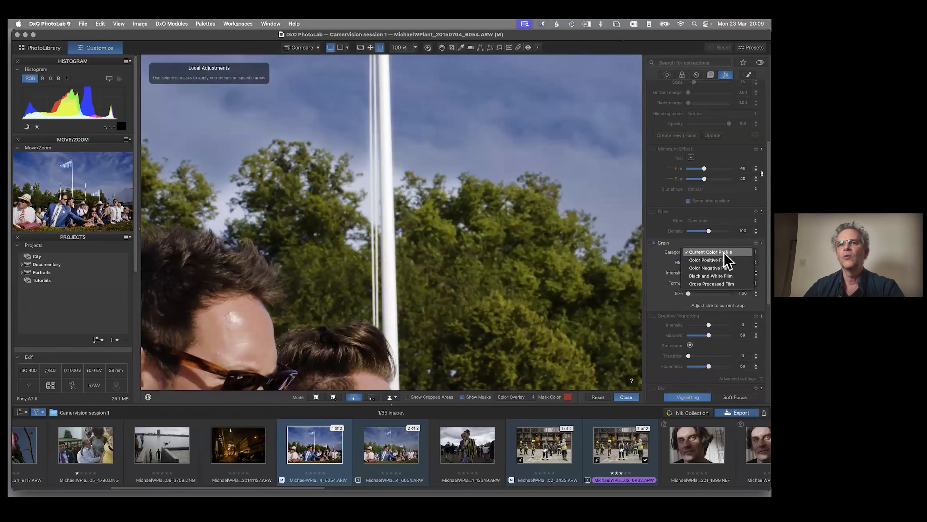
pyautogui.click(716, 259)
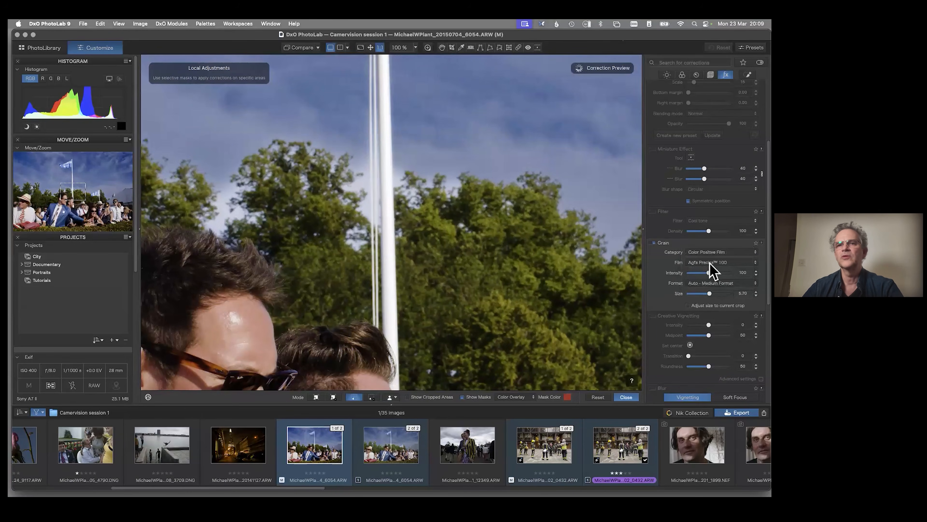
pyautogui.click(715, 262)
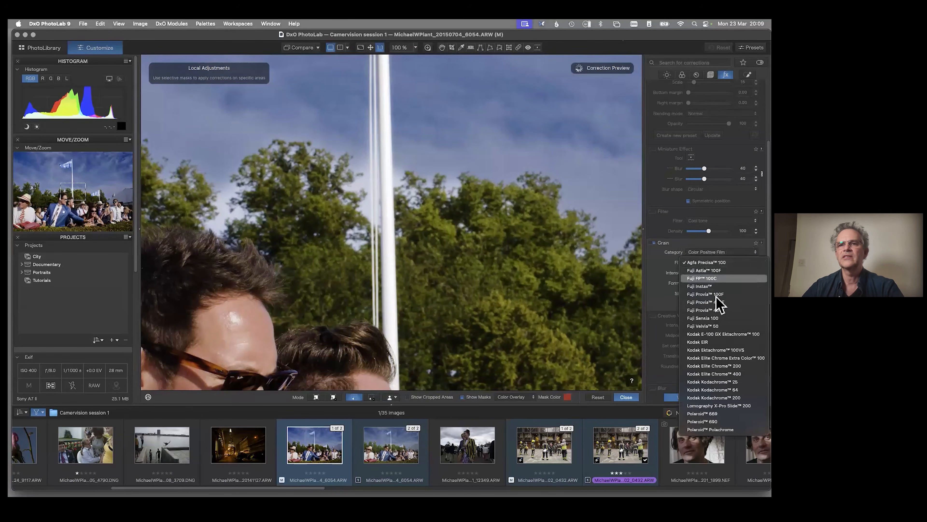
pyautogui.click(728, 390)
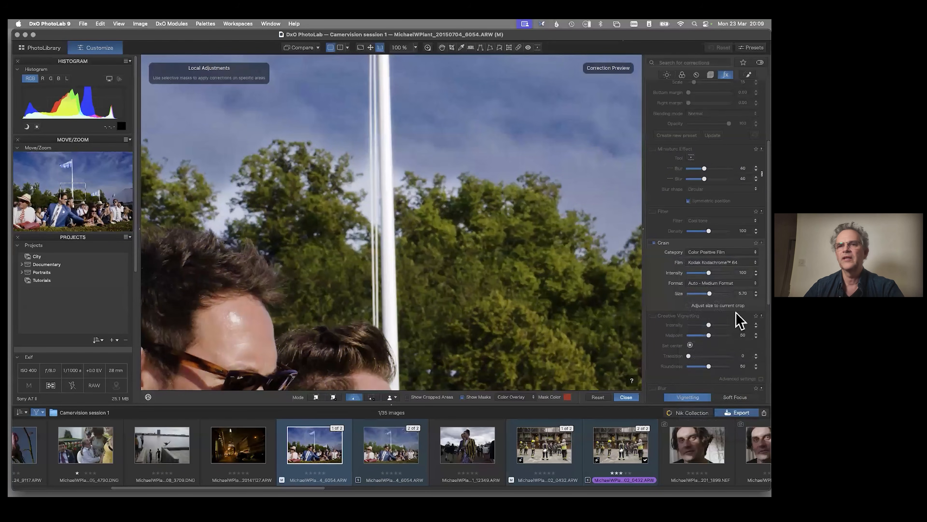
pyautogui.click(723, 283)
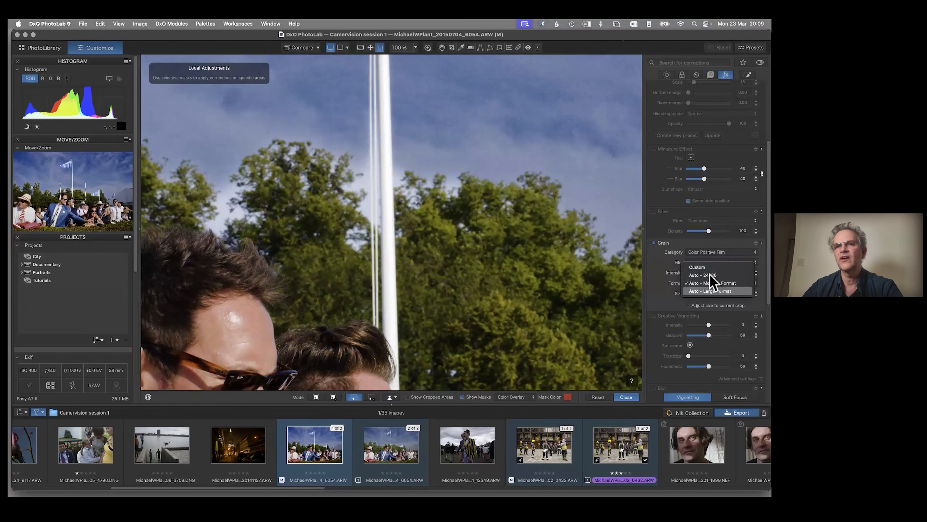
pyautogui.click(750, 275)
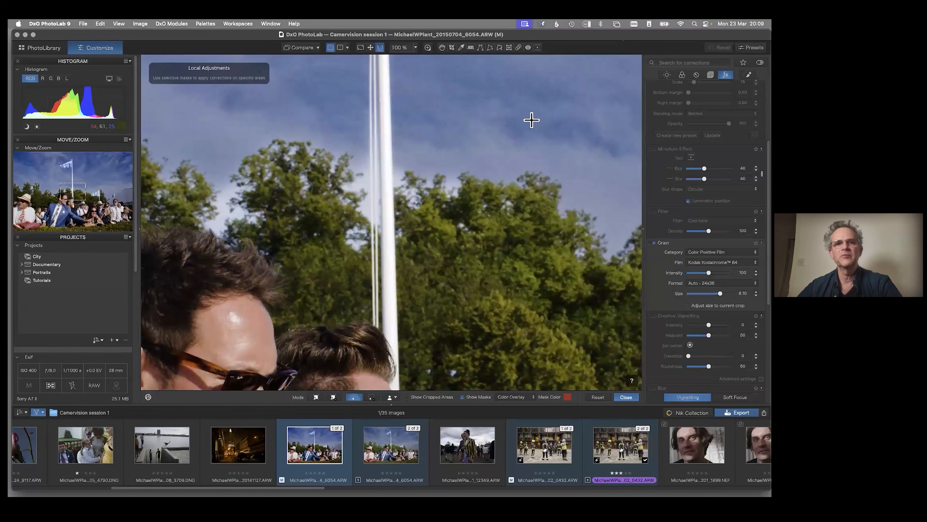
pyautogui.click(370, 48)
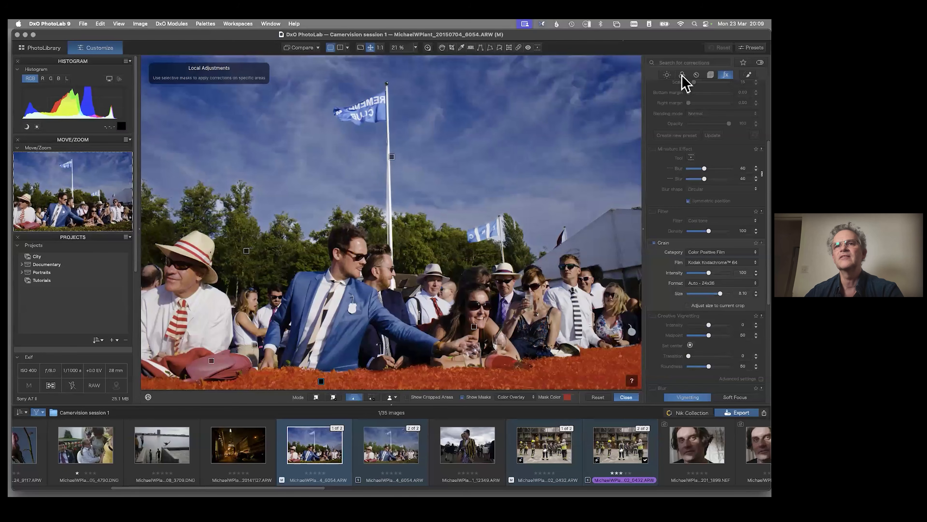
# - Reduce the red channel's HSL saturation to about -23 for the people mask, Mask 2
pyautogui.click(749, 74)
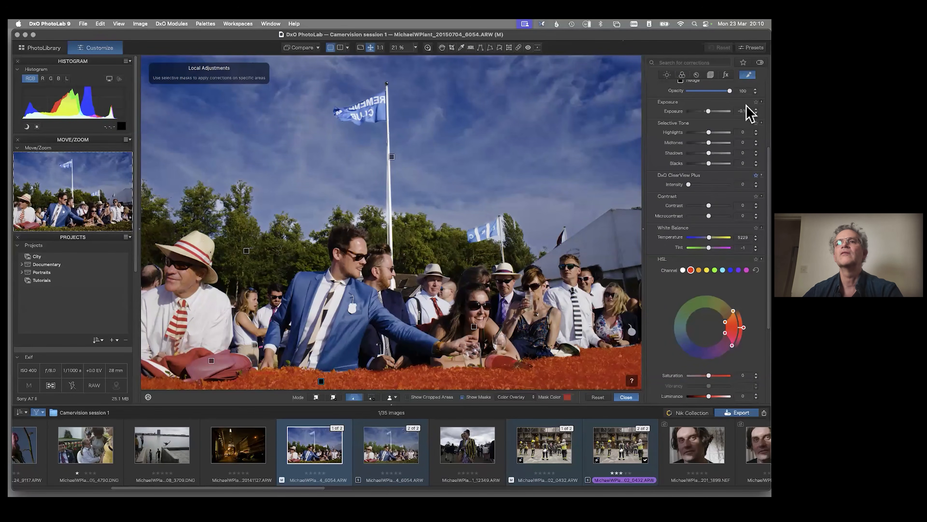
pyautogui.scroll(5, 757, 146)
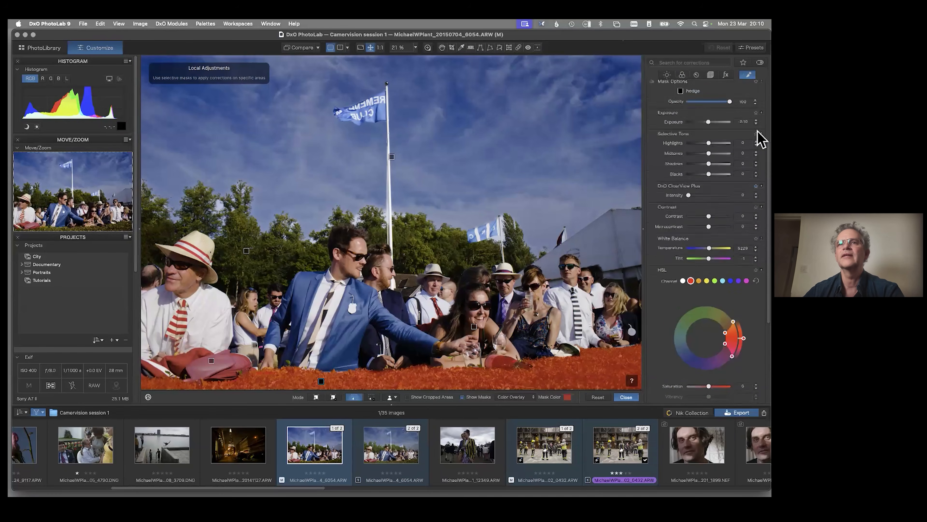
pyautogui.click(682, 151)
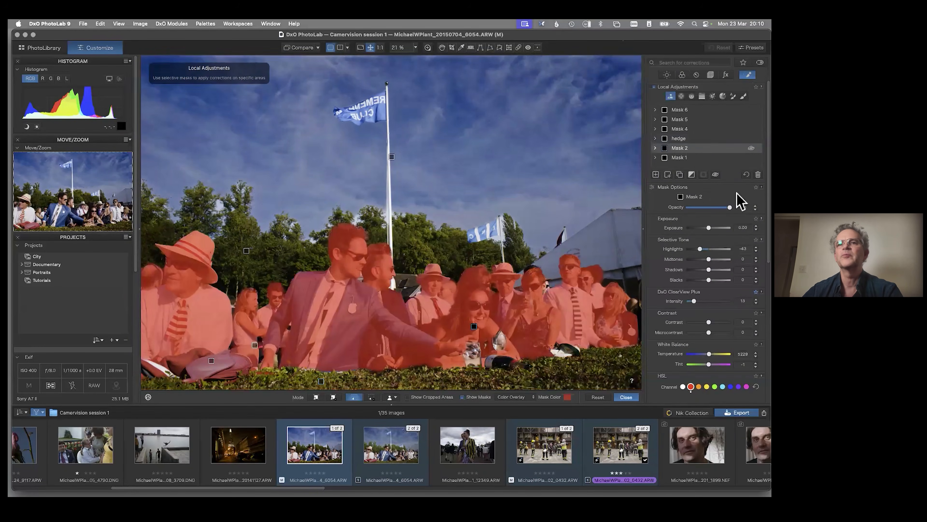
pyautogui.scroll(-5, 756, 263)
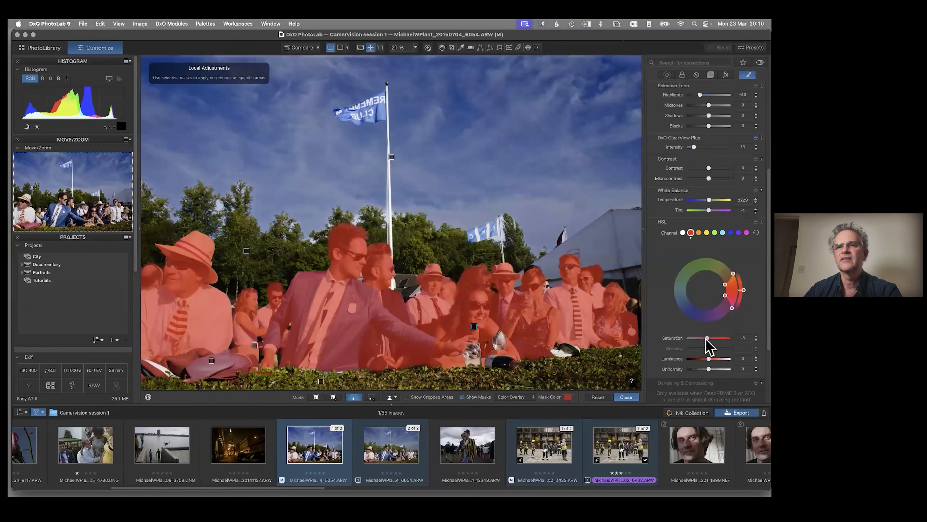
pyautogui.moveTo(701, 340); pyautogui.dragTo(703, 339)
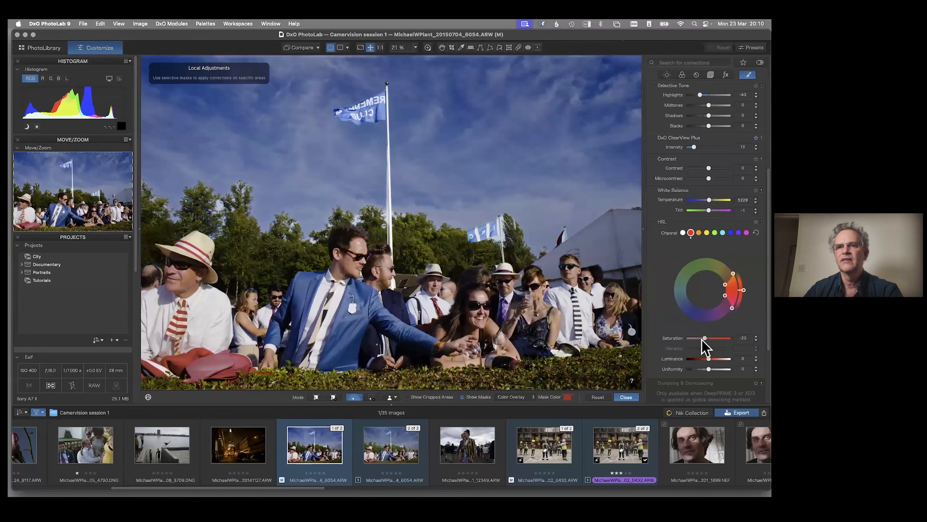
pyautogui.moveTo(701, 342); pyautogui.dragTo(703, 340)
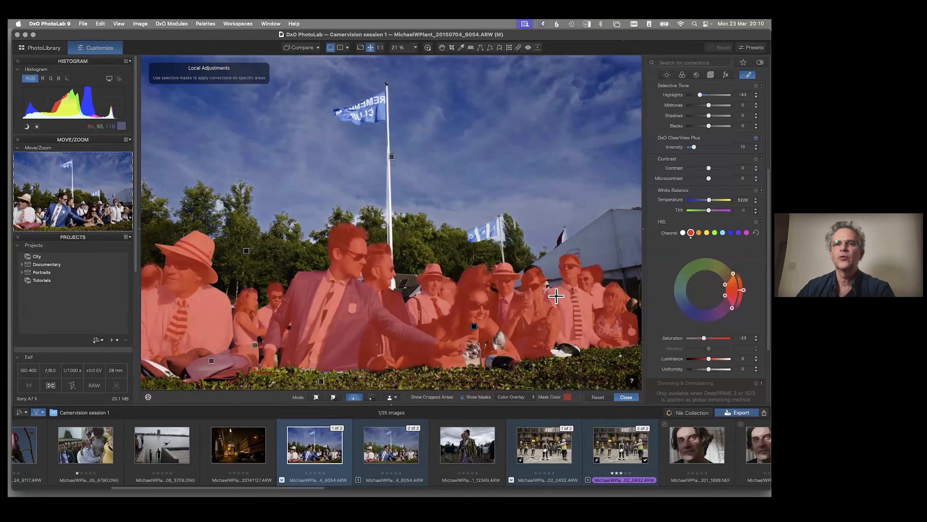
pyautogui.click(394, 398)
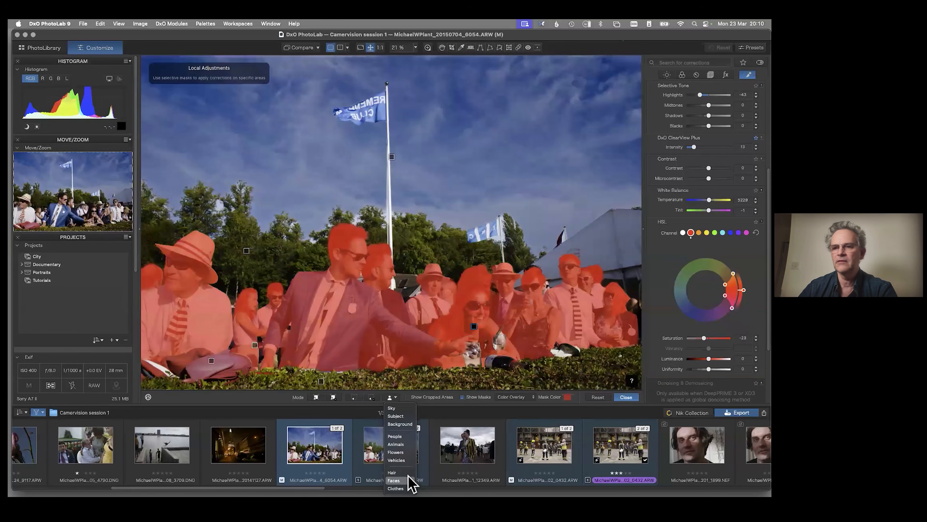
pyautogui.click(583, 147)
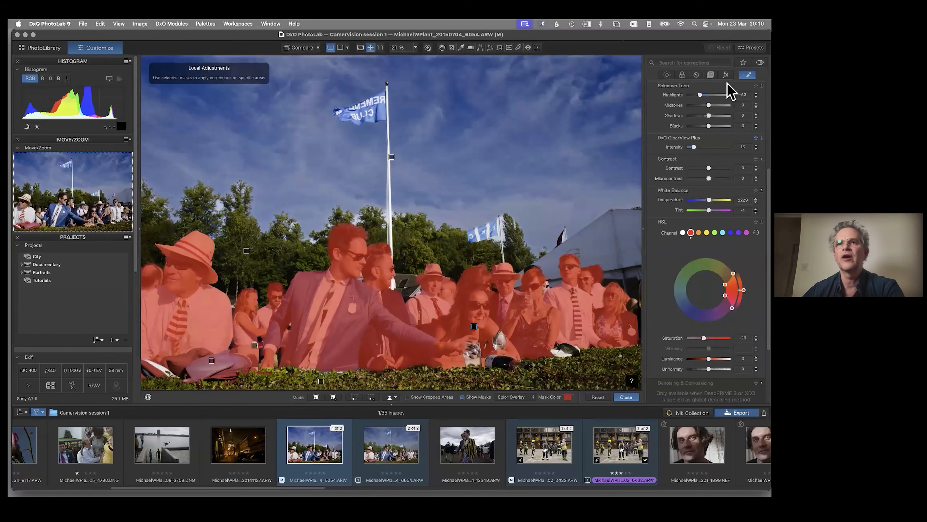
# - Apply DeepPRIME XD3 denoising to the night street photo with the lit tower, and compare the noise at 100 % view
pyautogui.click(696, 75)
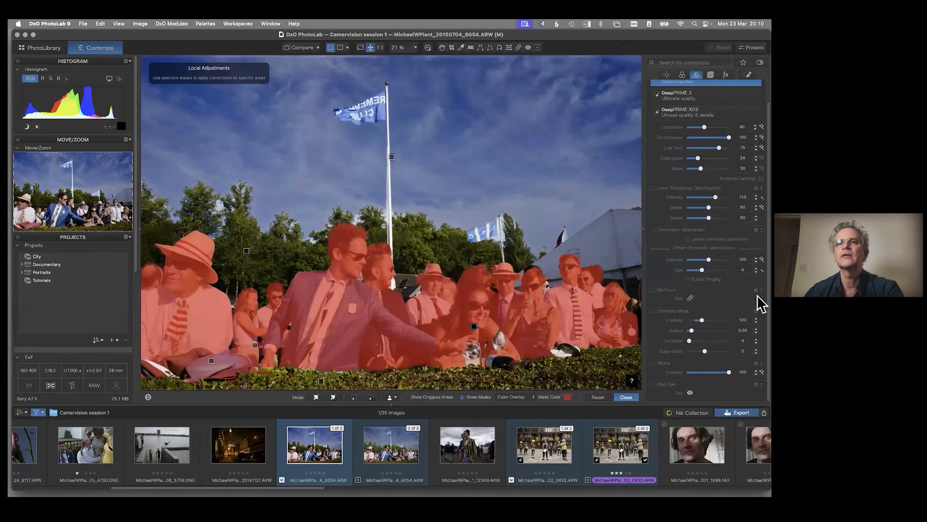
pyautogui.scroll(2, 759, 256)
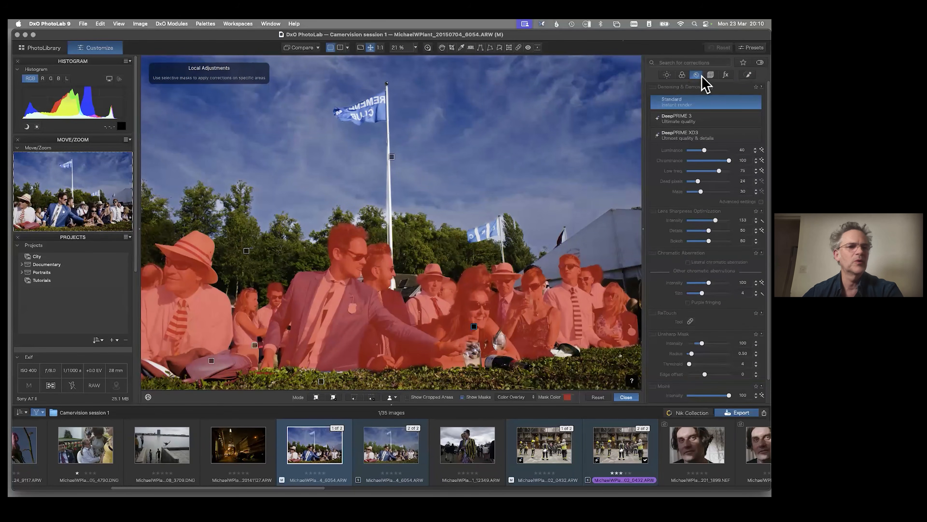
pyautogui.click(244, 463)
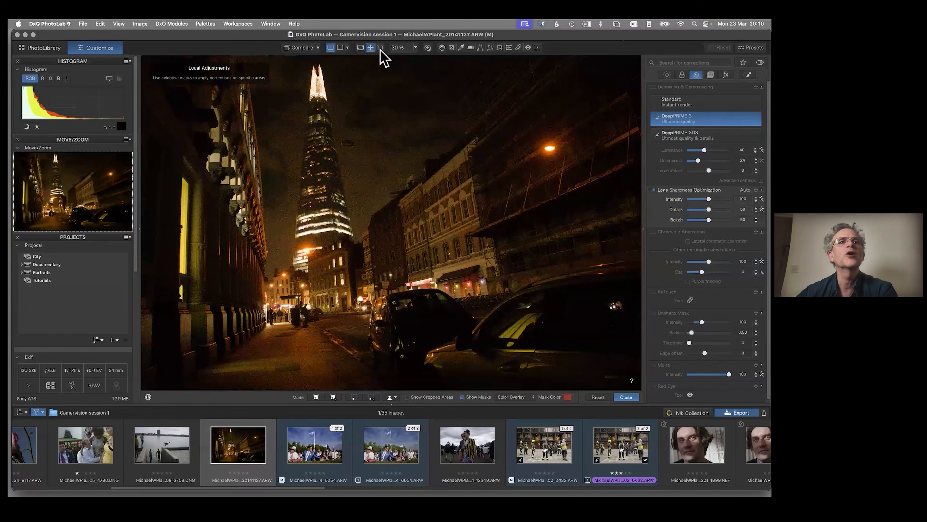
pyautogui.click(380, 48)
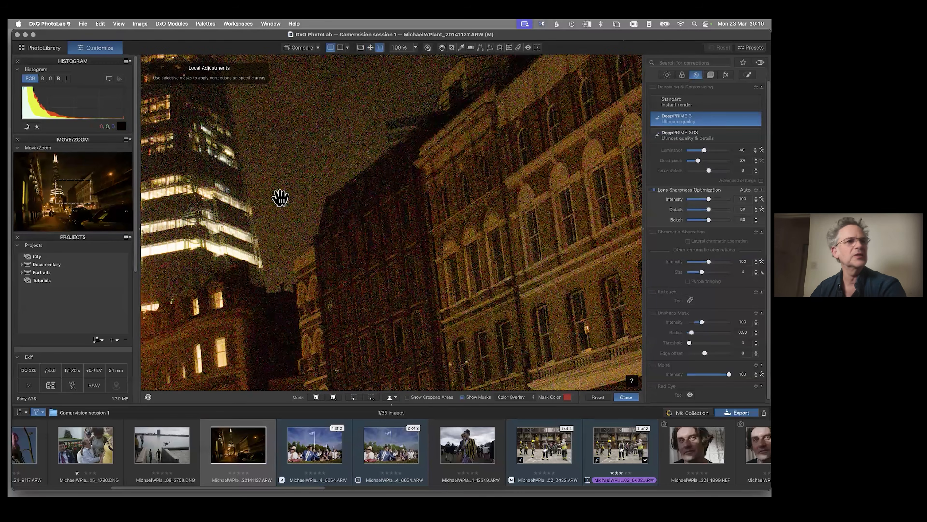
pyautogui.moveTo(365, 303); pyautogui.dragTo(383, 307)
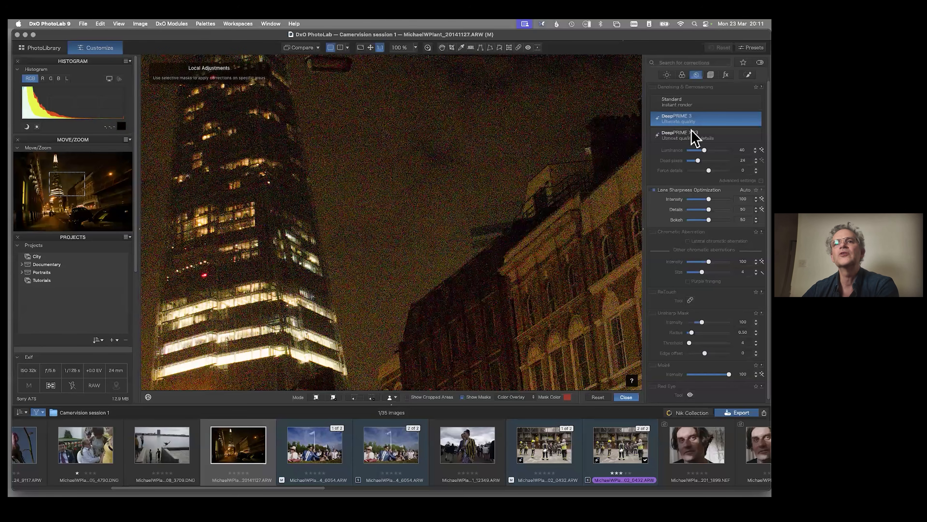
pyautogui.click(680, 138)
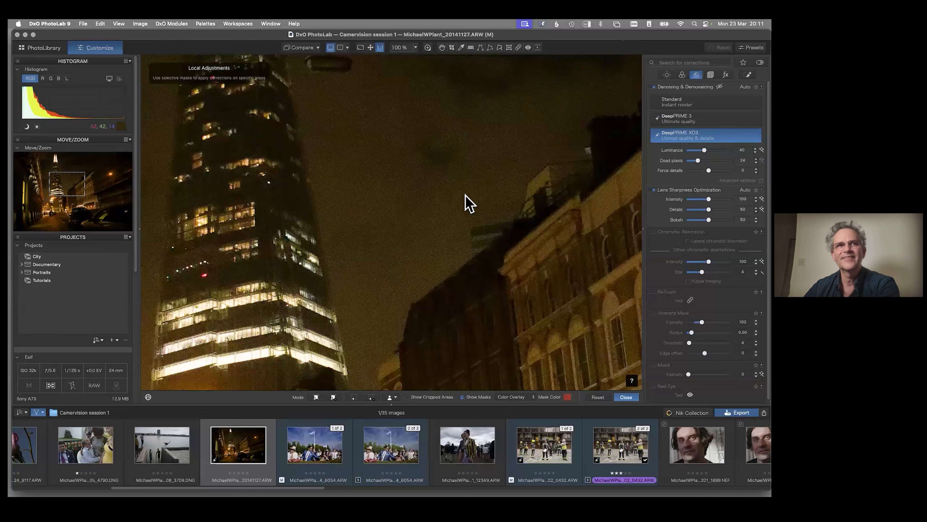
pyautogui.click(370, 47)
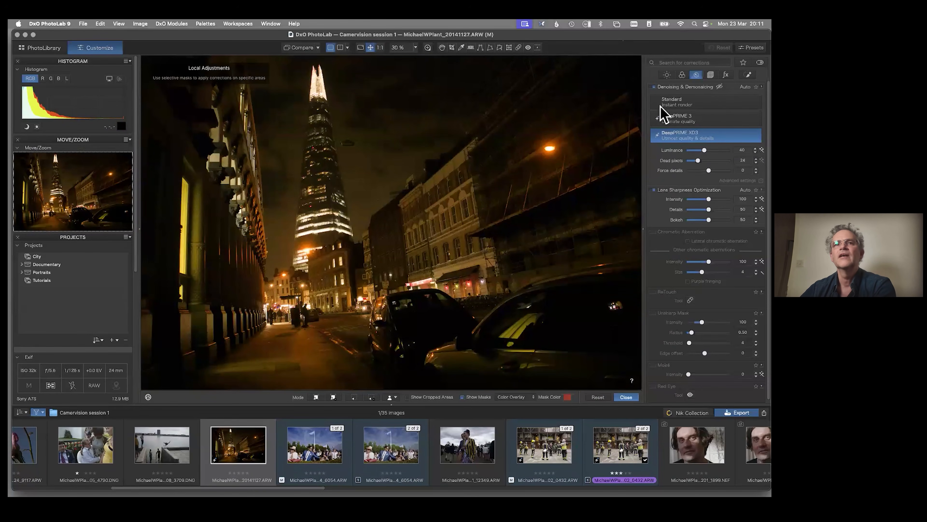
# - Enable distortion correction based on the DxO module for the night street photo, comparing the image with and without it
pyautogui.click(711, 75)
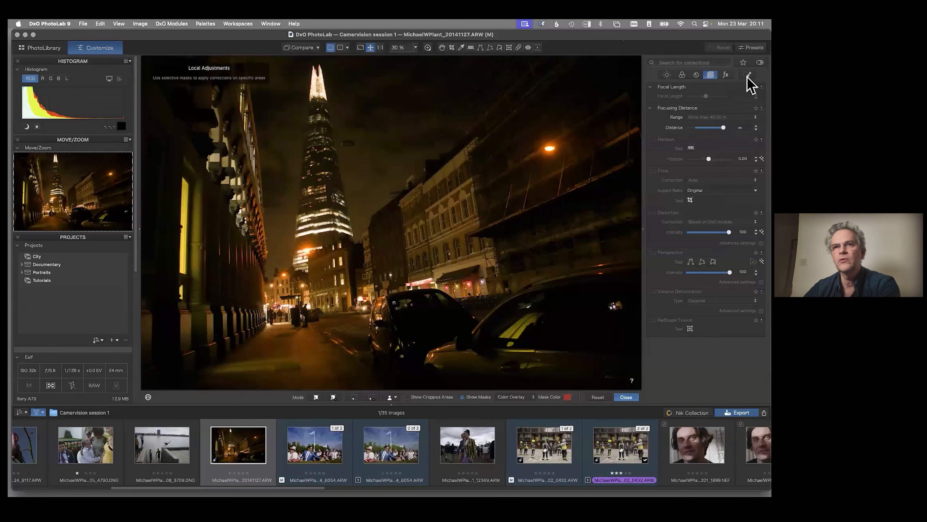
pyautogui.click(654, 213)
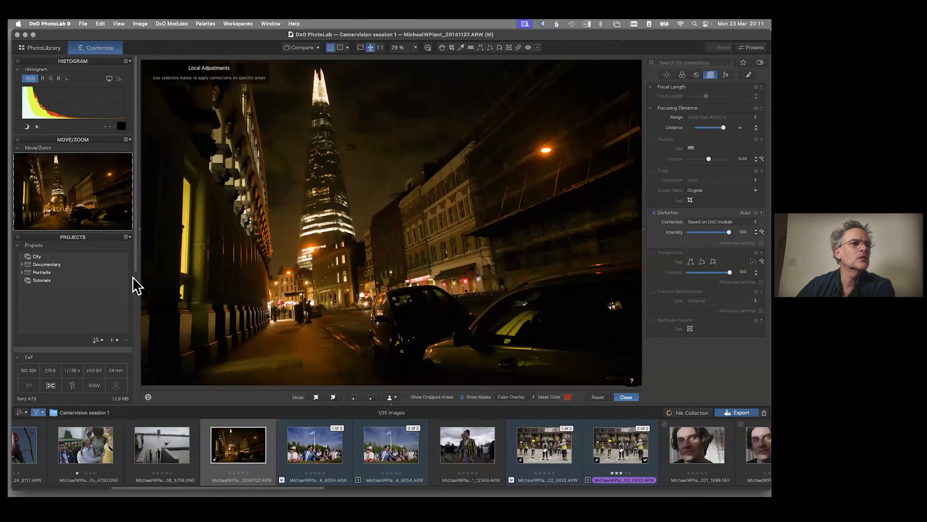
pyautogui.scroll(-5, 134, 270)
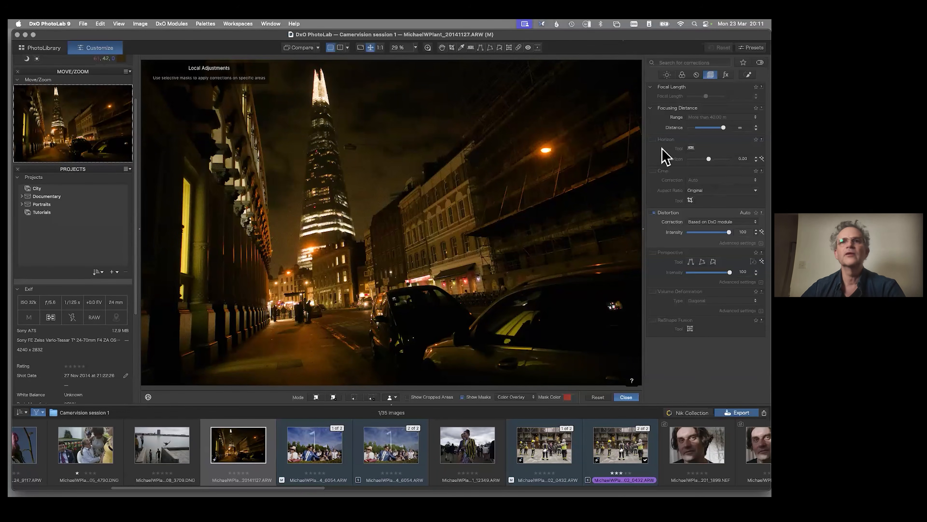
pyautogui.click(653, 213)
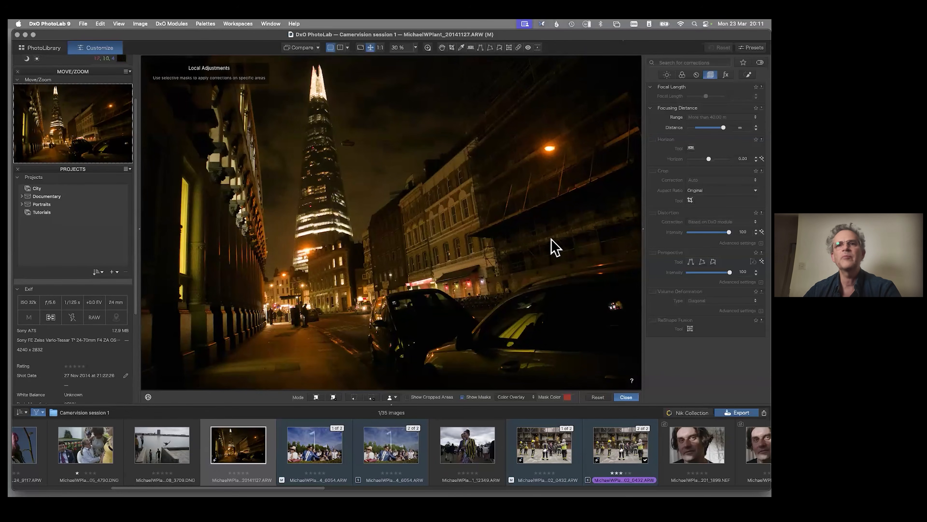
pyautogui.click(654, 213)
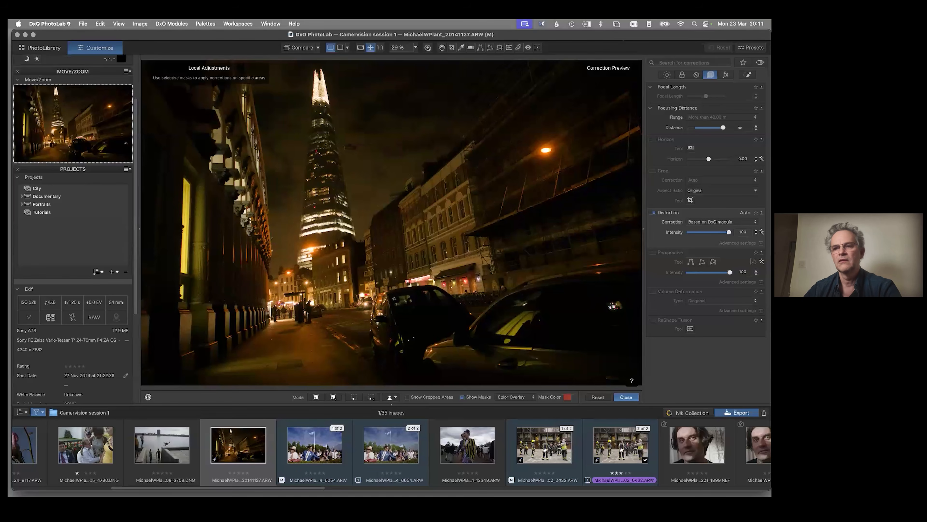
pyautogui.click(696, 222)
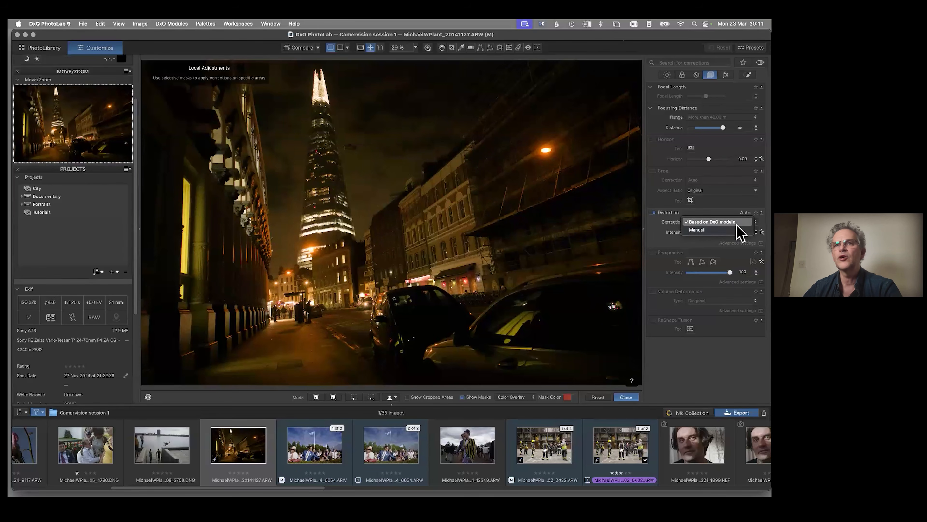
pyautogui.click(735, 224)
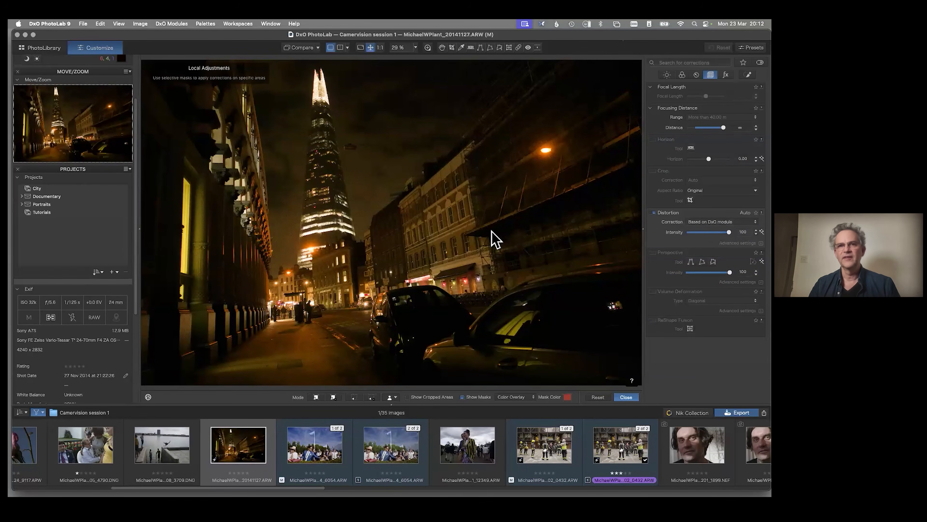
pyautogui.click(748, 75)
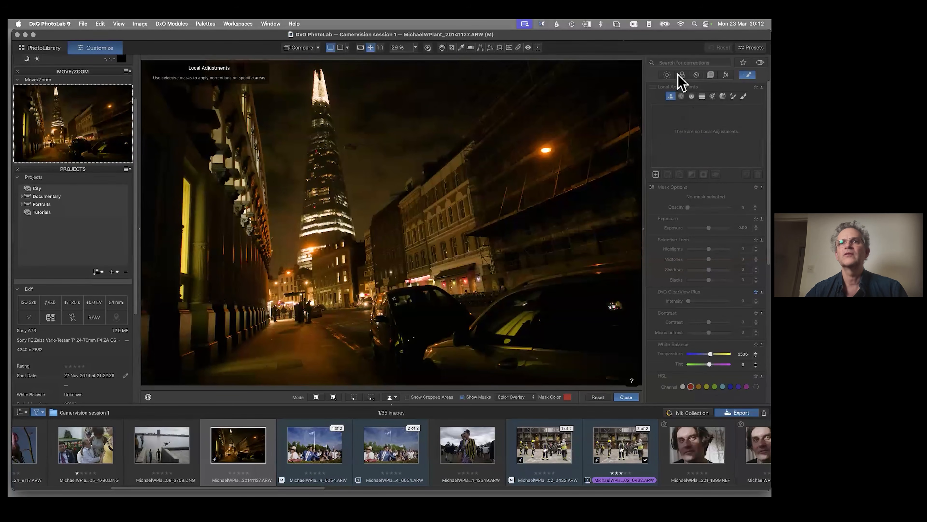
pyautogui.click(667, 75)
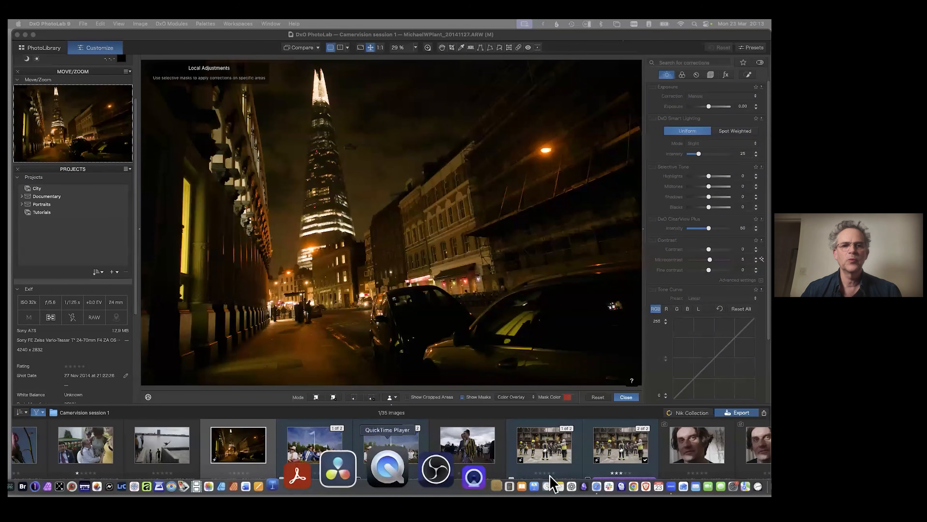
# - Switch to Safari, go back from the PhotoLab support page to the dxo.com home page, and examine its news and footer technology links
pyautogui.click(526, 482)
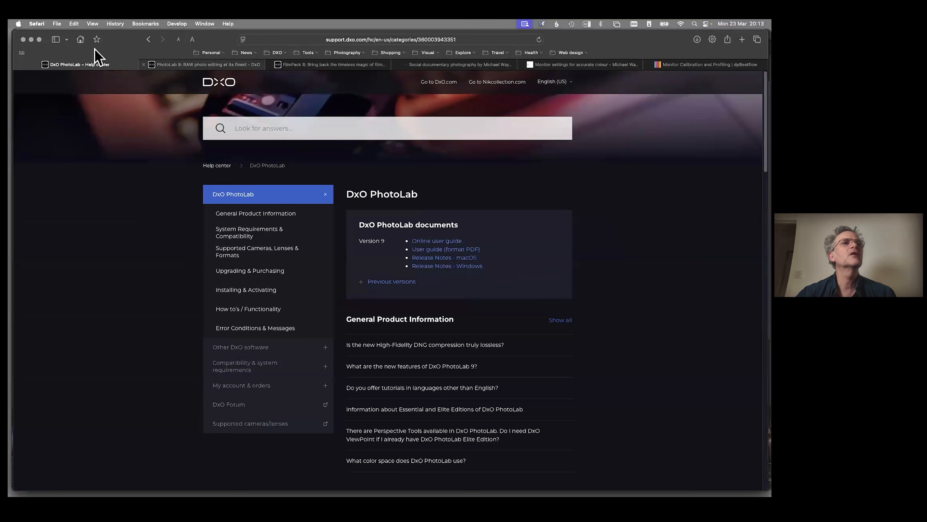
pyautogui.click(148, 40)
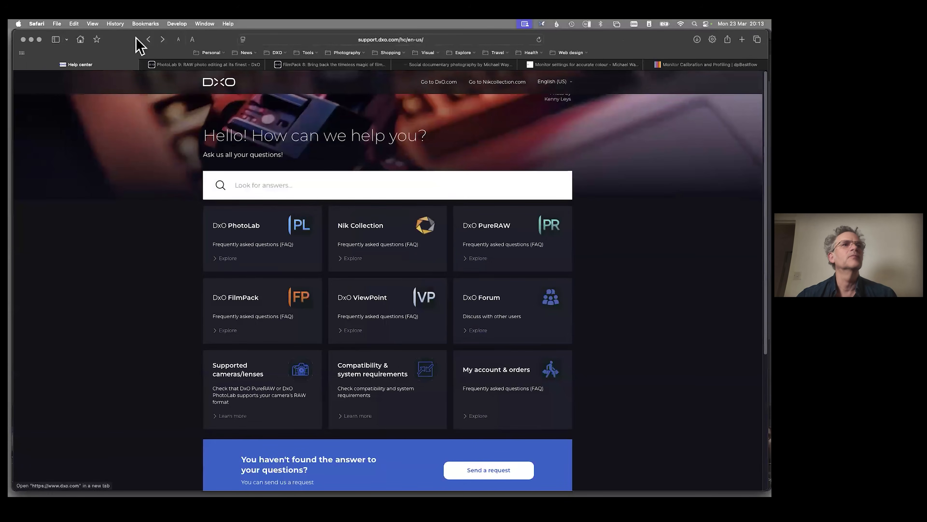
pyautogui.click(149, 39)
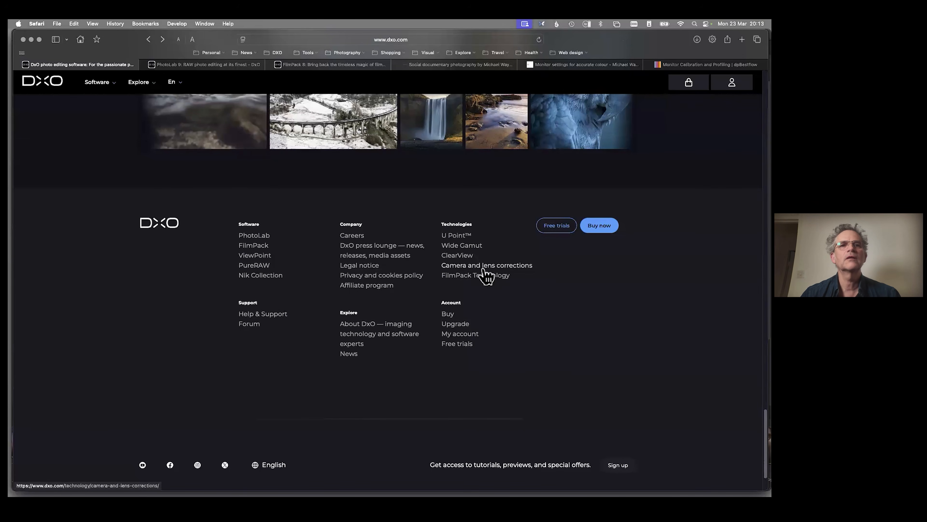
pyautogui.click(463, 273)
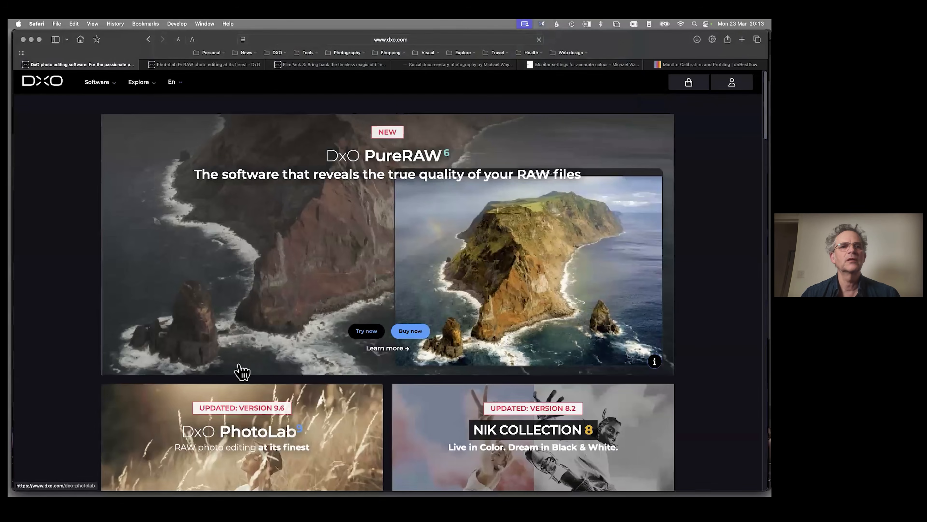
pyautogui.scroll(-20, 754, 220)
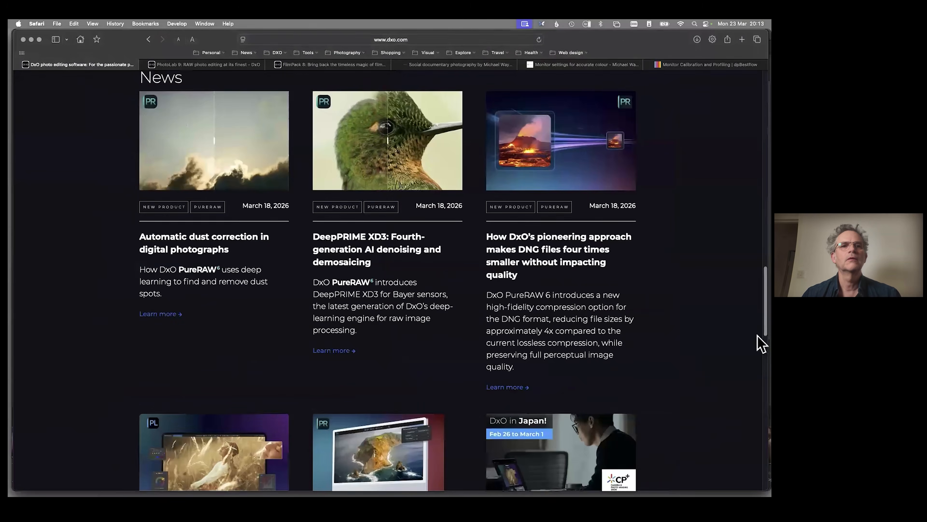
pyautogui.scroll(-6, 751, 418)
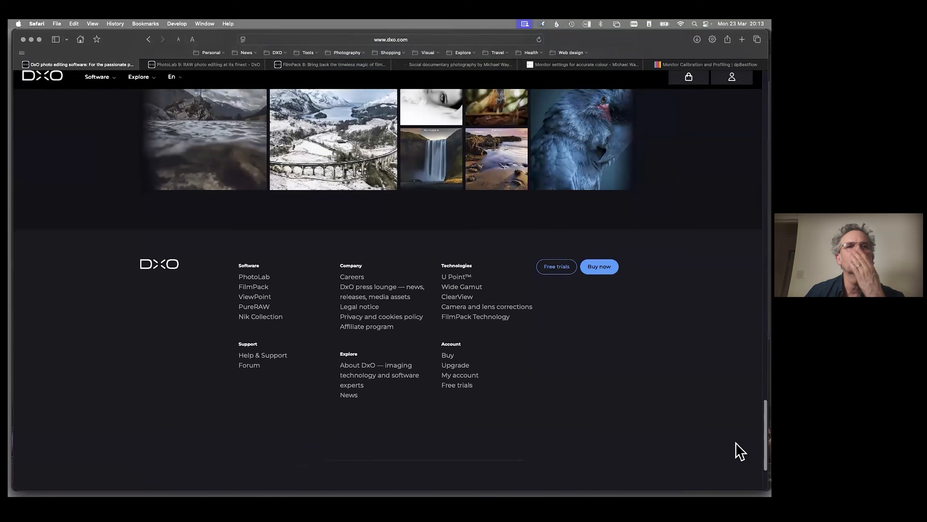
pyautogui.scroll(1, 737, 453)
pyautogui.scroll(-1, 738, 452)
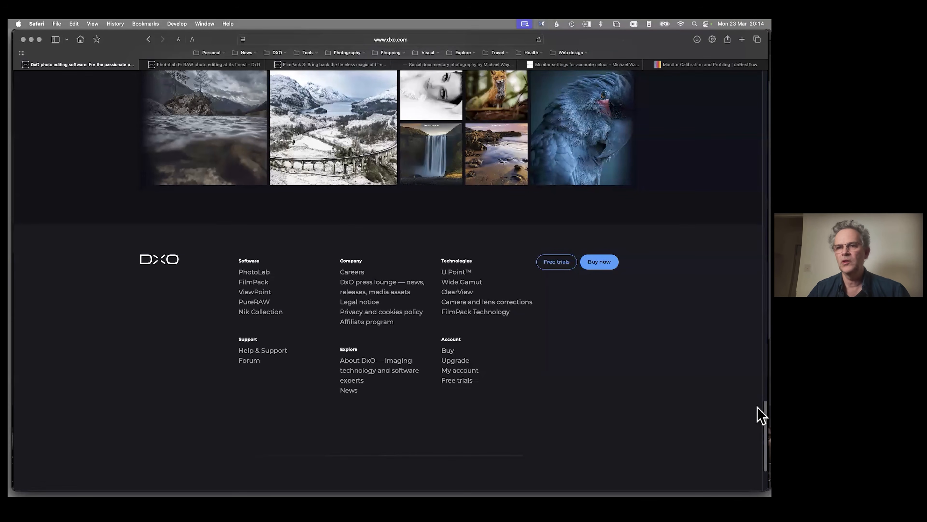
pyautogui.scroll(20, 761, 414)
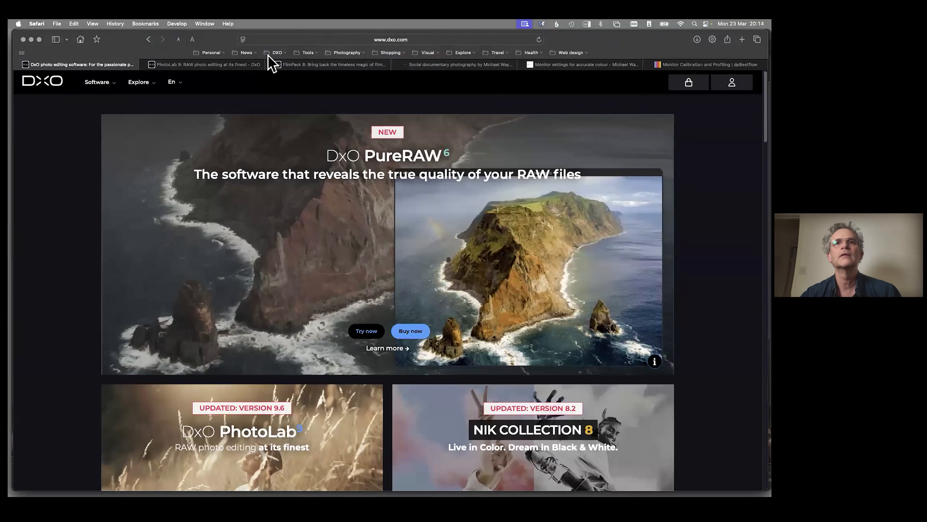
# - Return to DxO PhotoLab and open the first of the three photos of the seated elderly man, the DNG ending in 0232
pyautogui.click(32, 40)
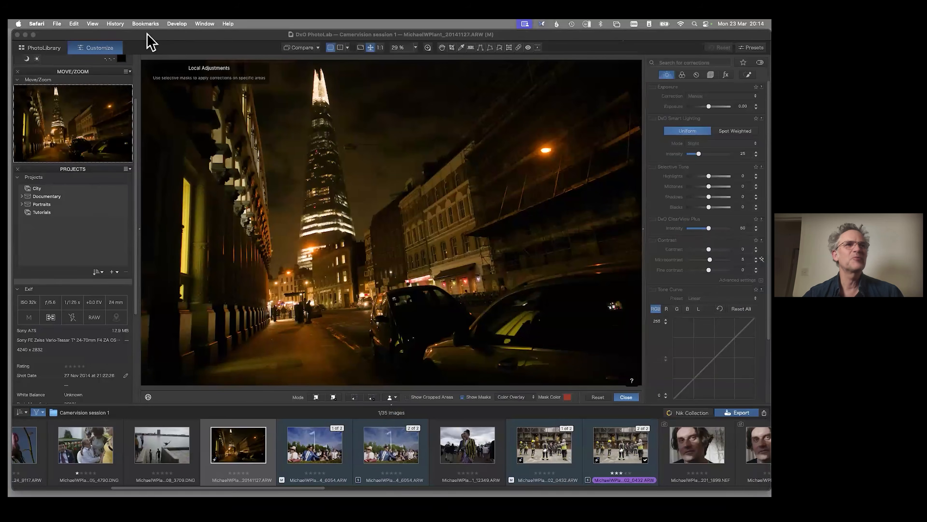
pyautogui.moveTo(157, 35); pyautogui.dragTo(153, 33)
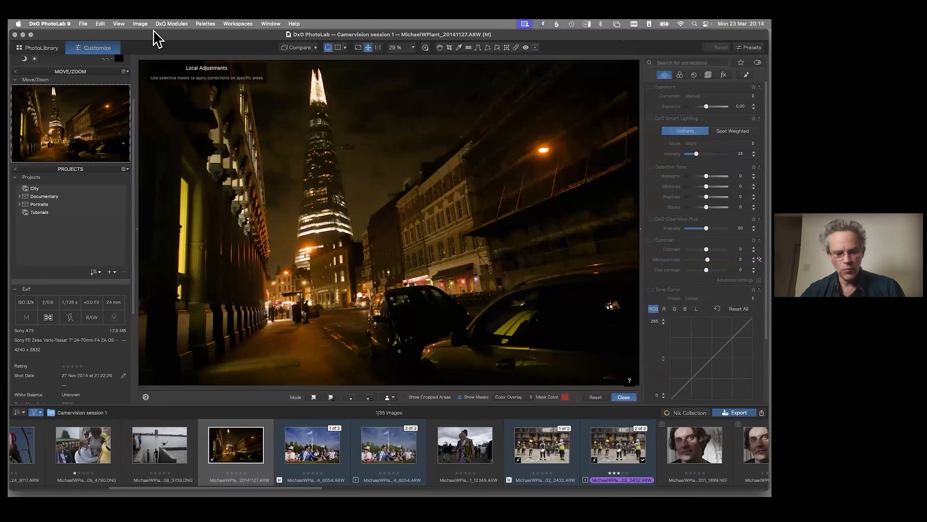
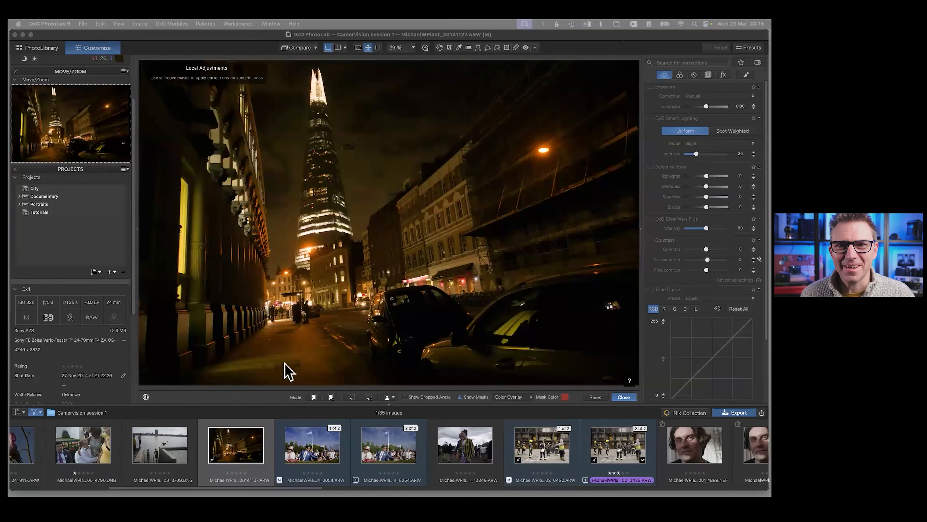
pyautogui.hscroll(10, 299, 484)
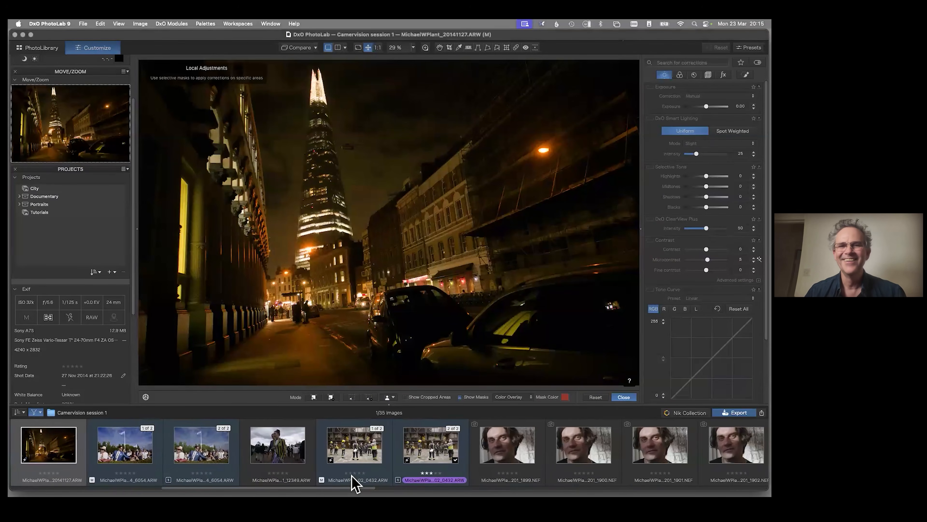
pyautogui.hscroll(15, 509, 478)
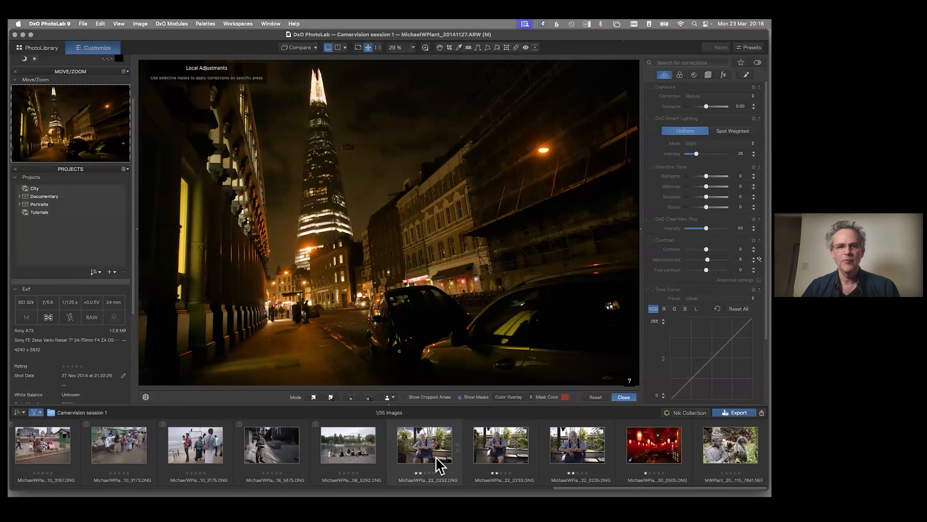
pyautogui.click(441, 471)
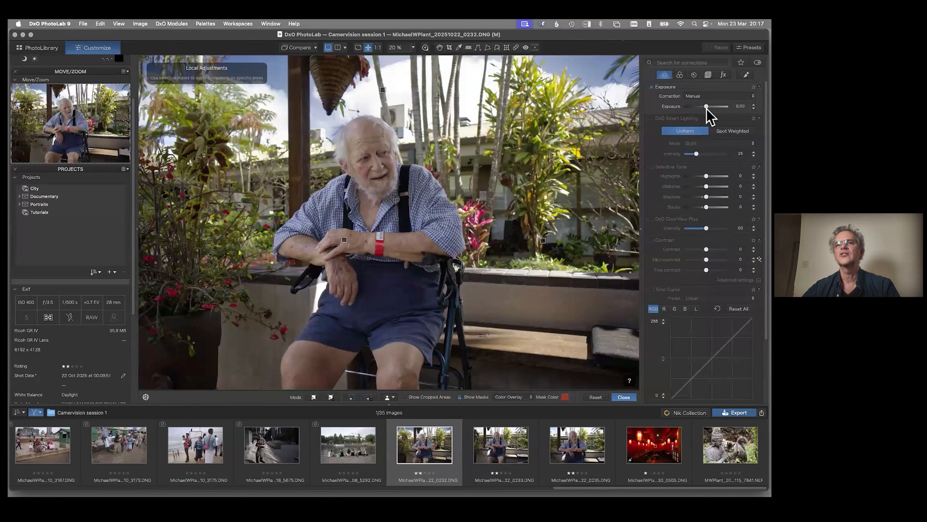
# - Review the seated man's colour settings and local adjustment masks, and open the third photo of him, ending in 0235
pyautogui.click(679, 75)
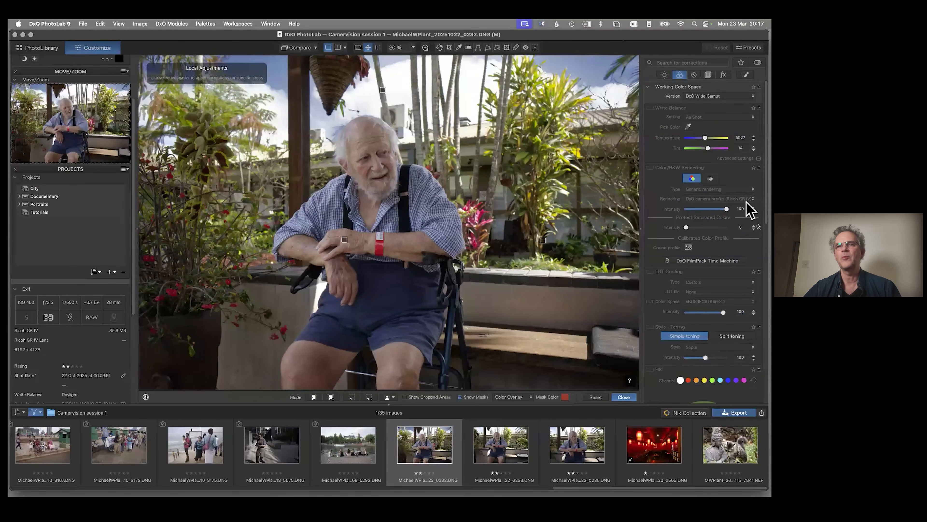
pyautogui.click(746, 74)
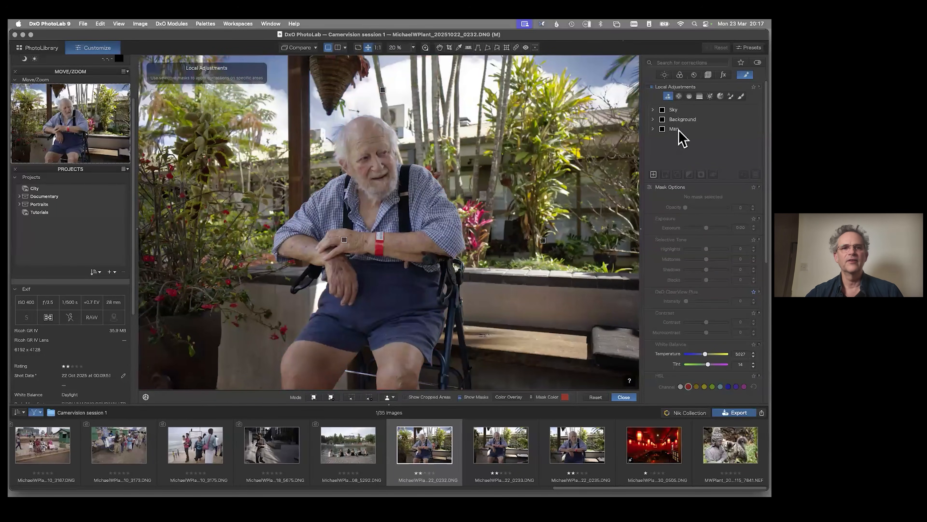
pyautogui.click(563, 450)
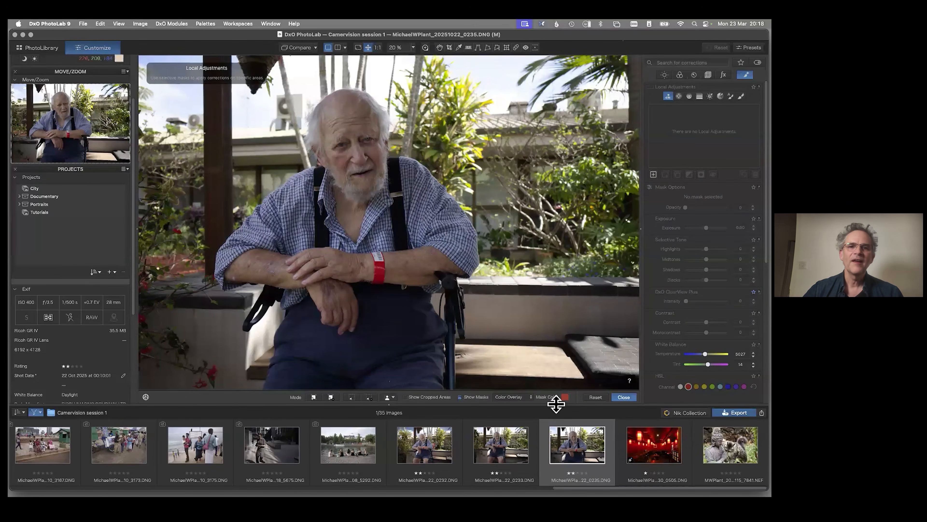
# - Copy the correction settings from the first seated-man photo, the DNG ending in 0232
pyautogui.click(518, 452)
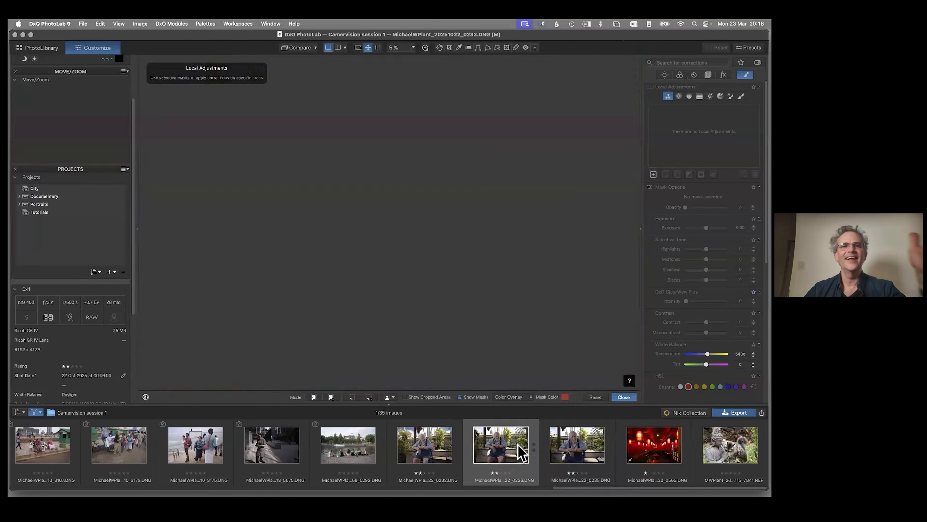
pyautogui.click(447, 450)
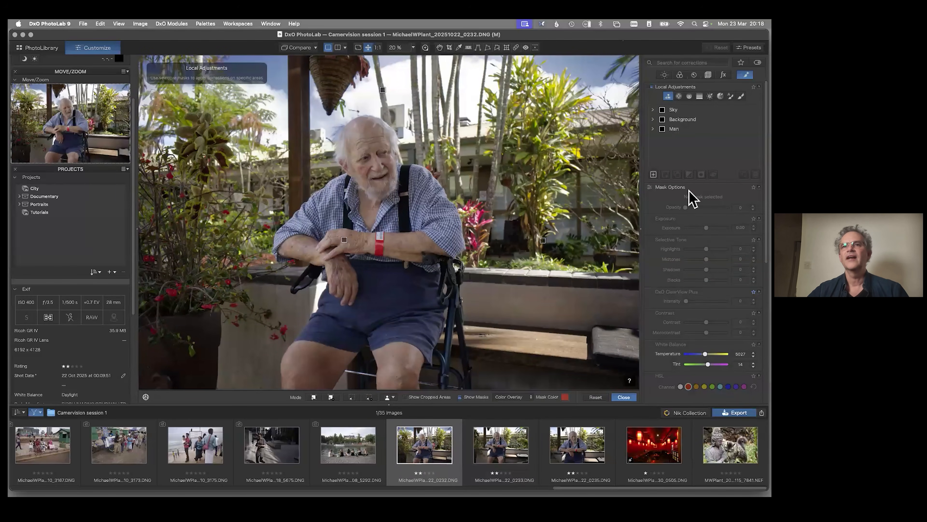
pyautogui.click(141, 24)
pyautogui.click(161, 67)
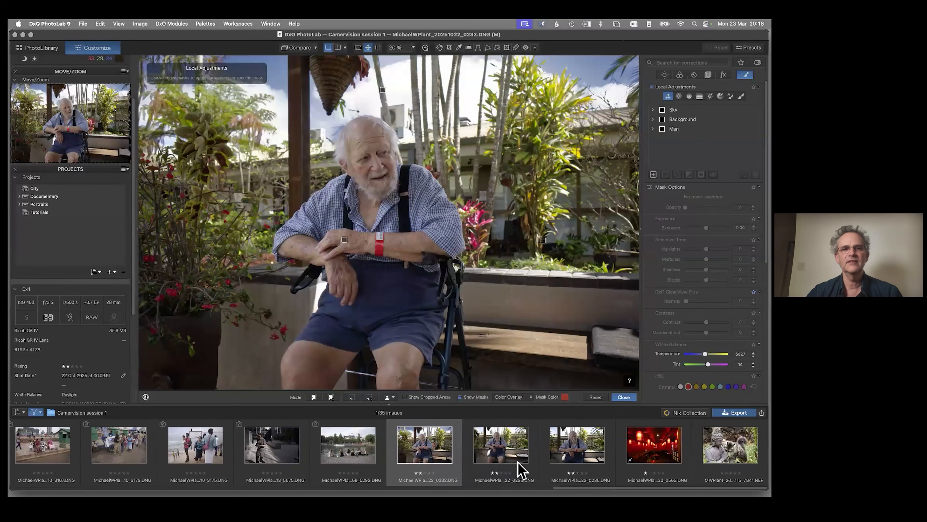
# - Paste all the copied correction settings onto the two seated-man photos ending in 0233 and 0235
pyautogui.click(520, 469)
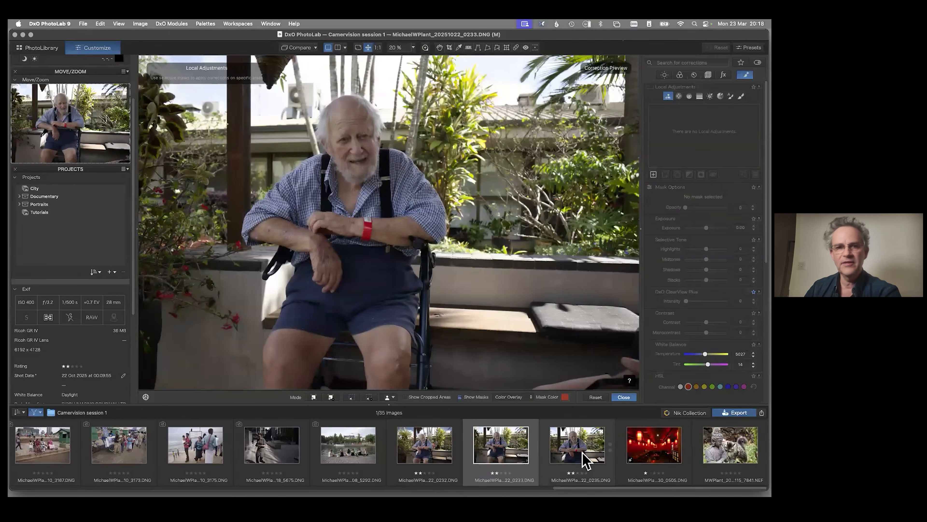
pyautogui.keyDown('super'); pyautogui.click(586, 461); pyautogui.keyUp('super')
pyautogui.click(140, 25)
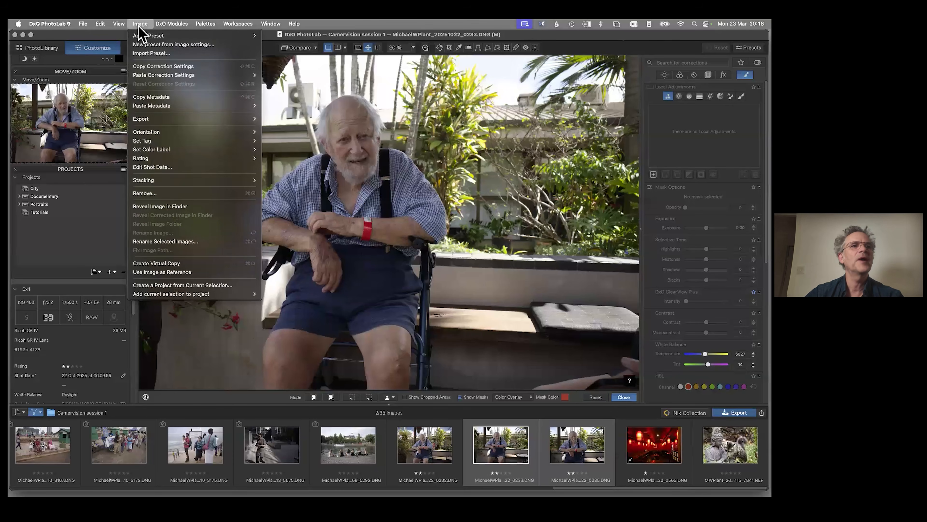
pyautogui.moveTo(180, 76)
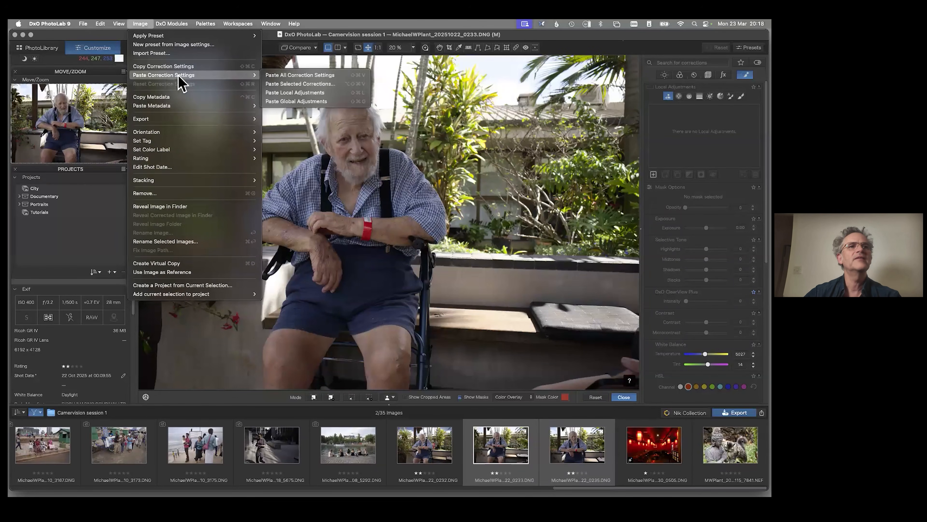
pyautogui.click(292, 76)
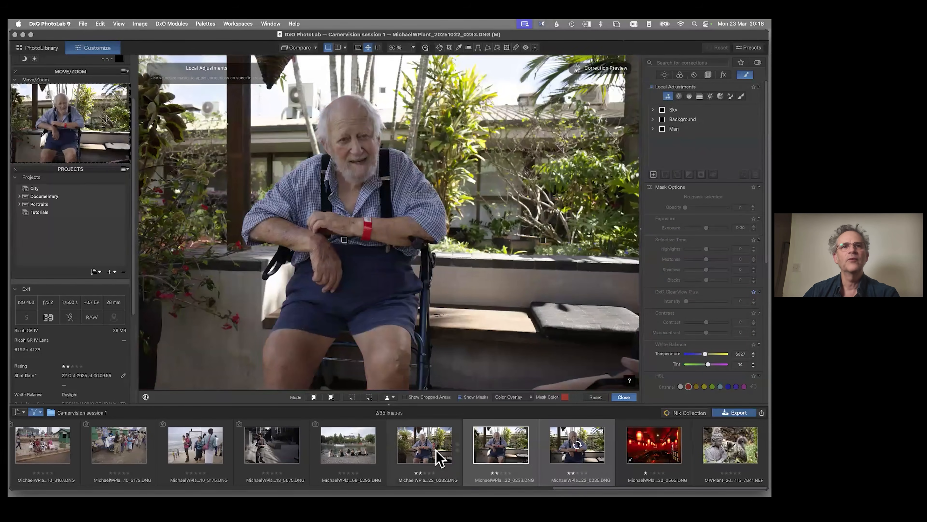
# - Compare the Sky, Background and Man masks across the seated-man photos ending in 0232, 0233 and 0235
pyautogui.click(440, 458)
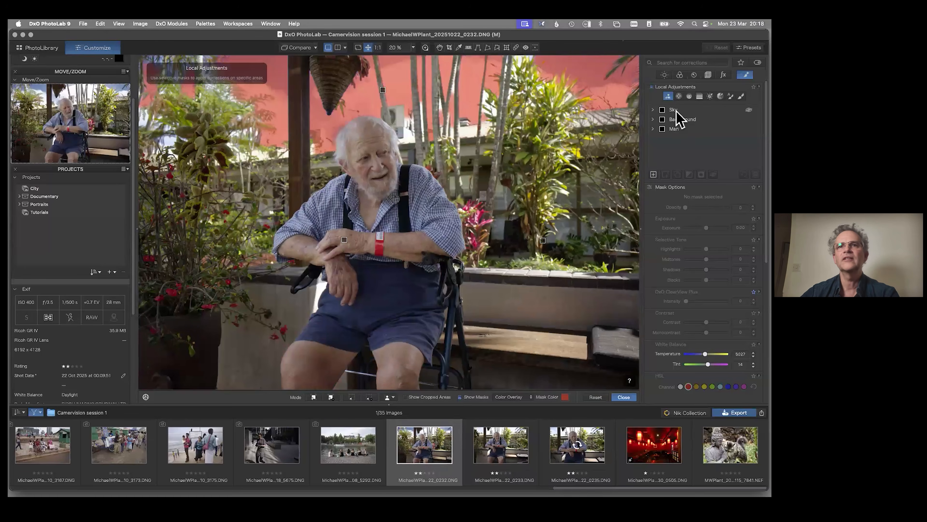
pyautogui.click(682, 121)
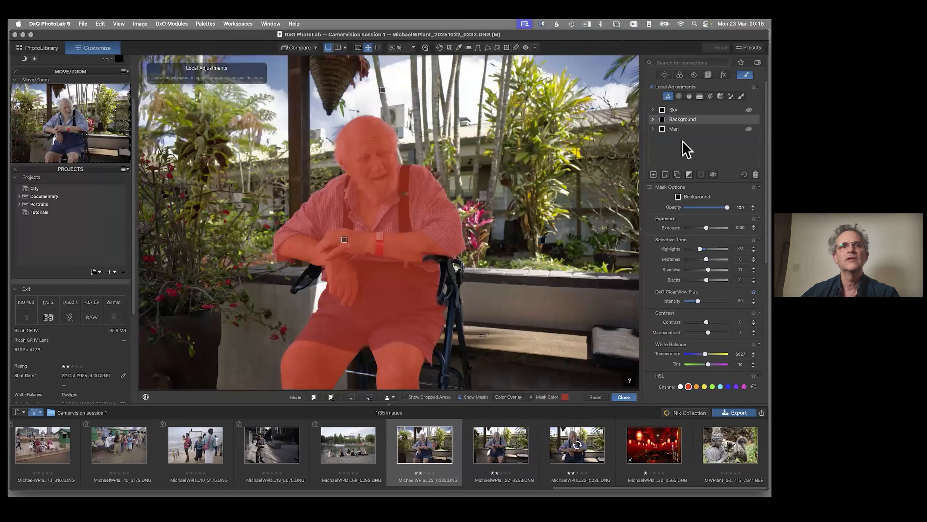
pyautogui.click(484, 472)
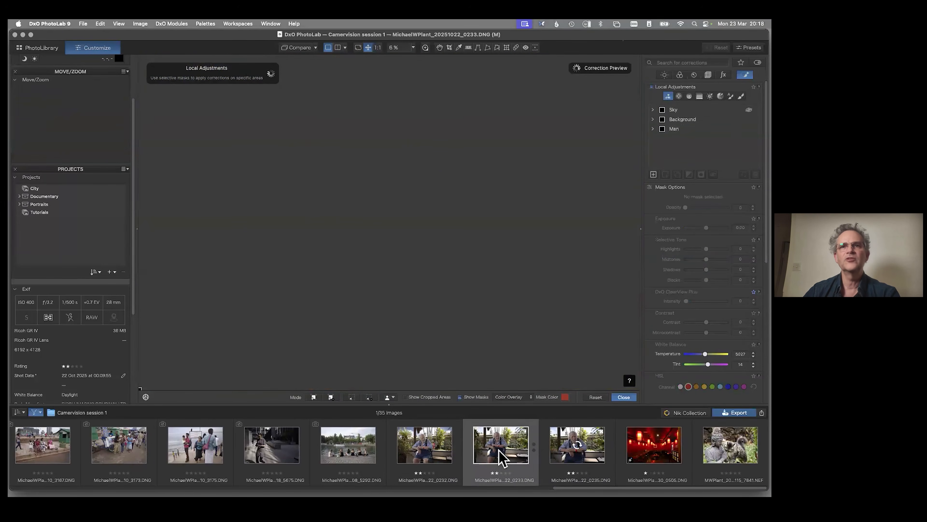
pyautogui.click(693, 110)
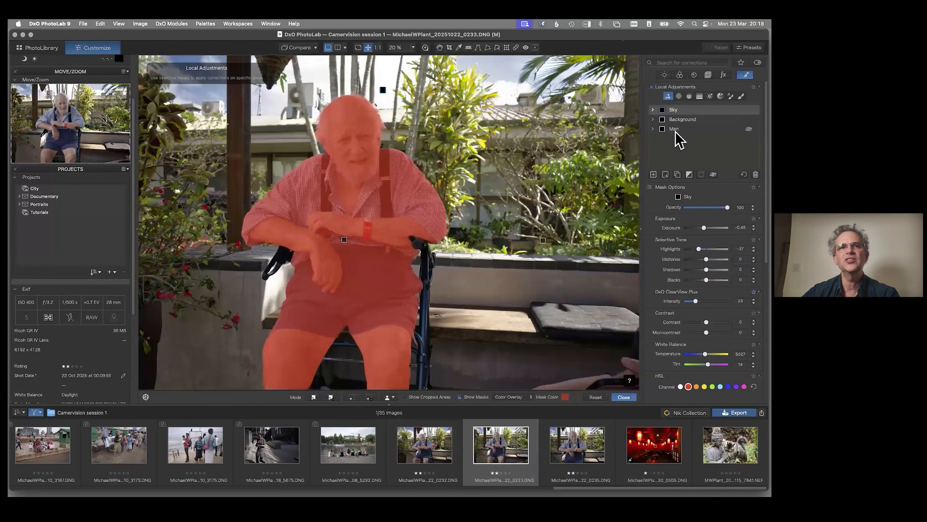
pyautogui.click(577, 469)
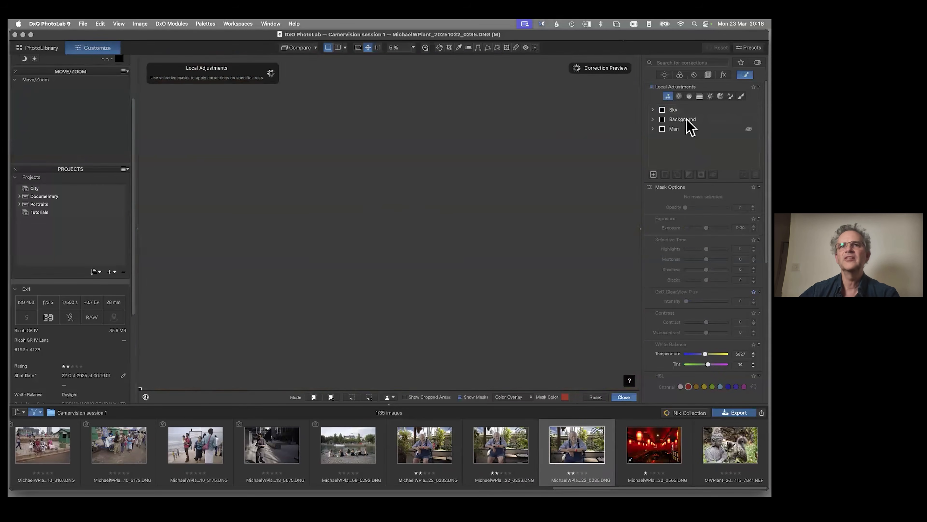
pyautogui.click(690, 112)
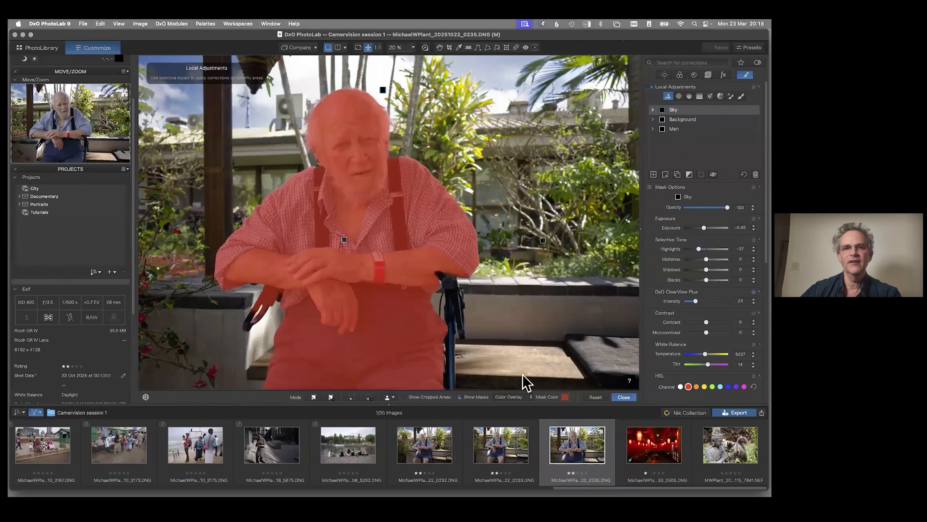
# - Check the Sky mask's coverage in photo 0232 against photo 0233, and return to 0232
pyautogui.click(426, 451)
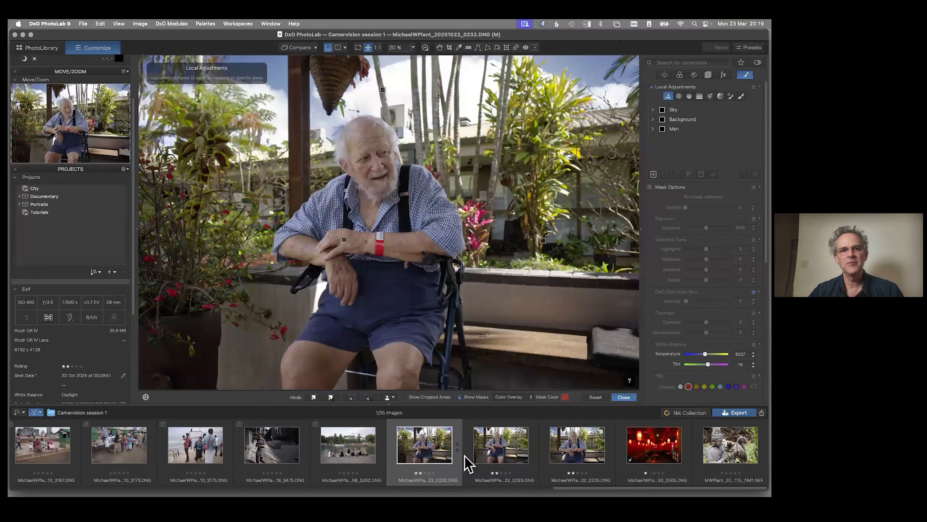
pyautogui.click(673, 110)
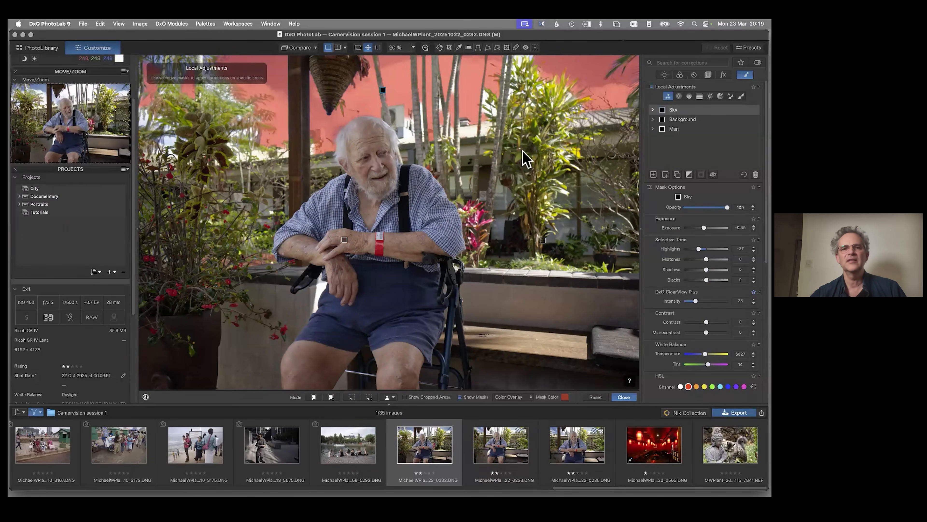
pyautogui.click(503, 457)
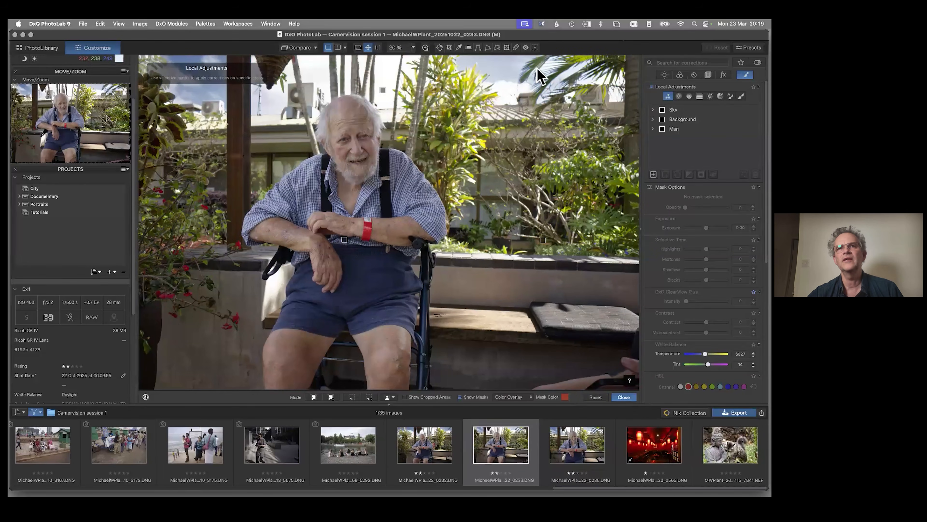
pyautogui.click(683, 111)
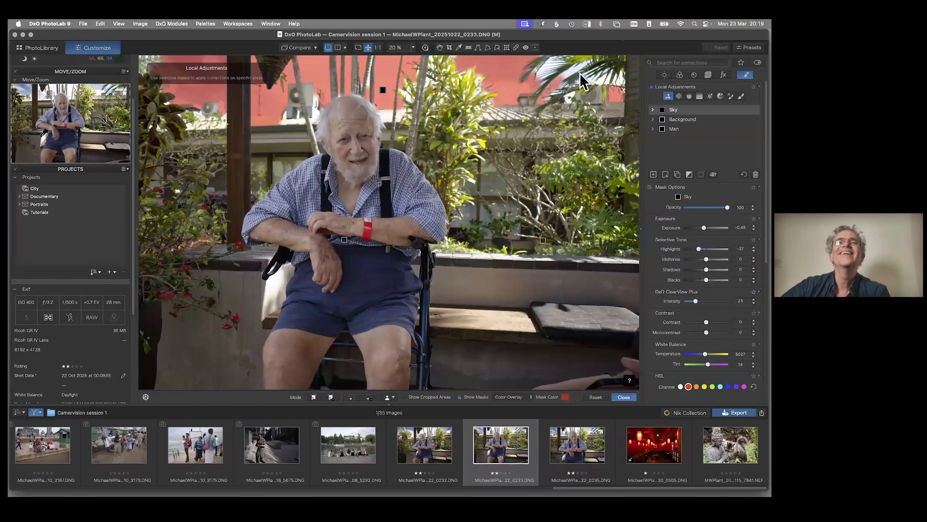
pyautogui.click(446, 450)
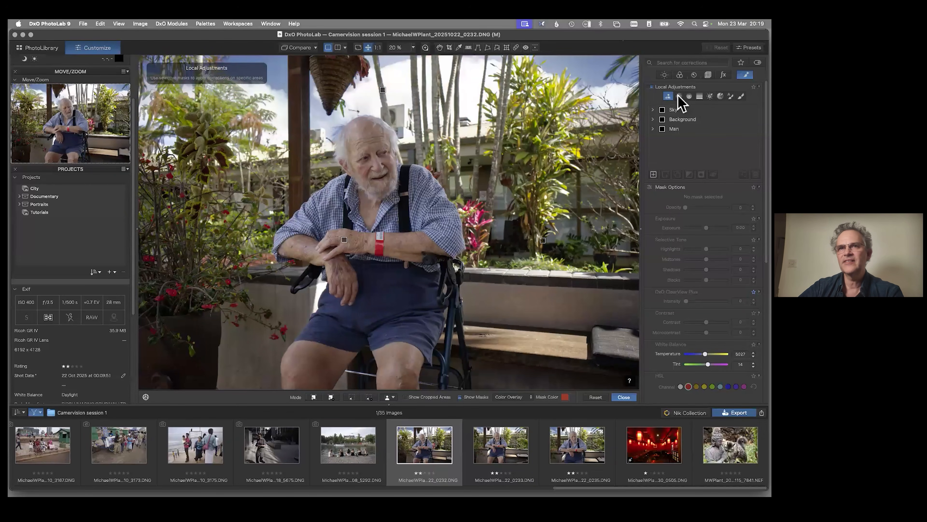
pyautogui.moveTo(673, 114)
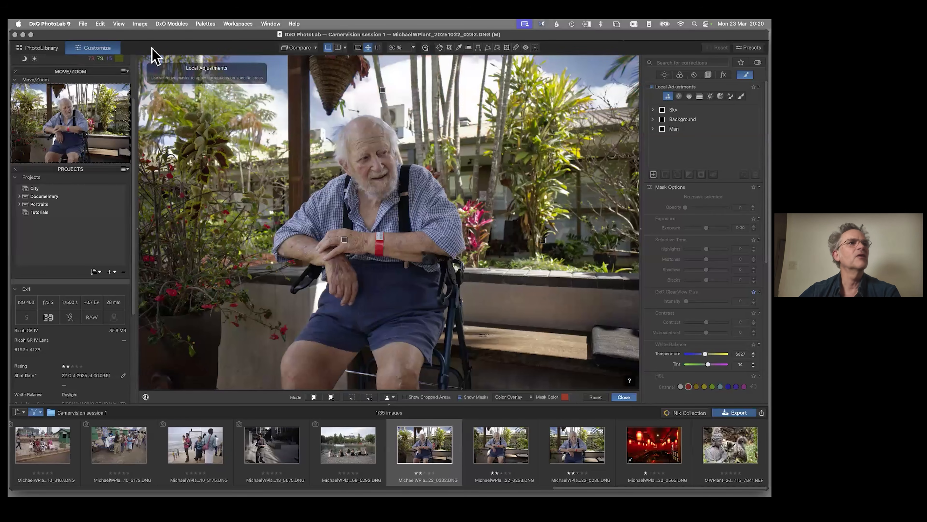
# - Switch to the photo library and open the Ricoh GRIV images folder inside DxO MWP Tutorials
pyautogui.click(51, 24)
pyautogui.press('Escape')
pyautogui.click(40, 49)
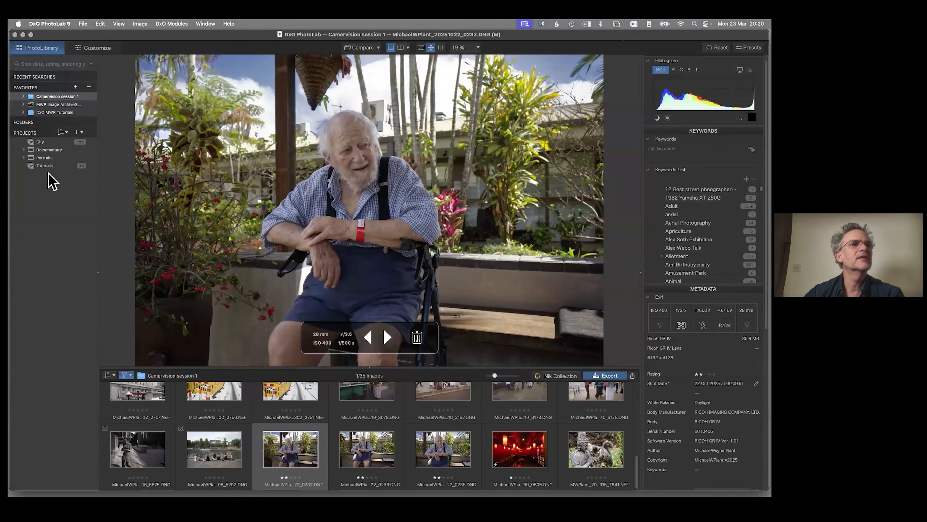
pyautogui.click(33, 112)
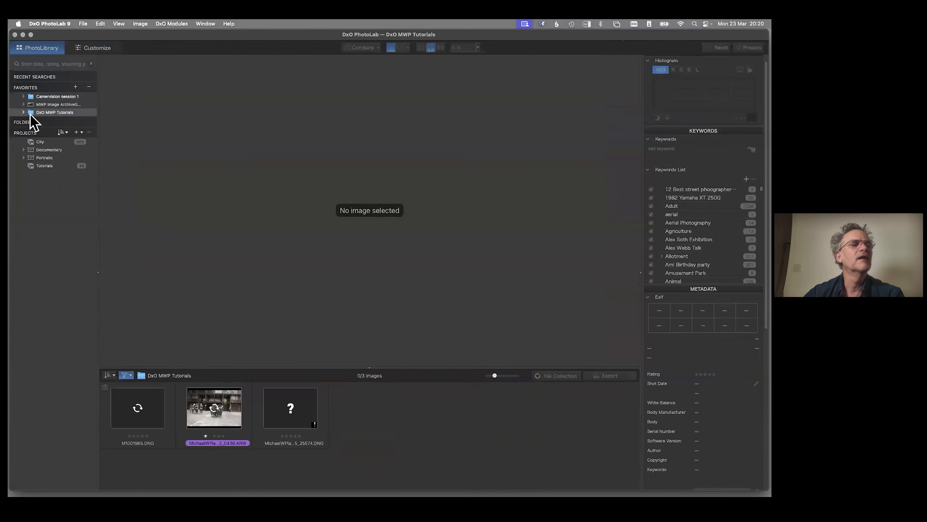
pyautogui.click(23, 112)
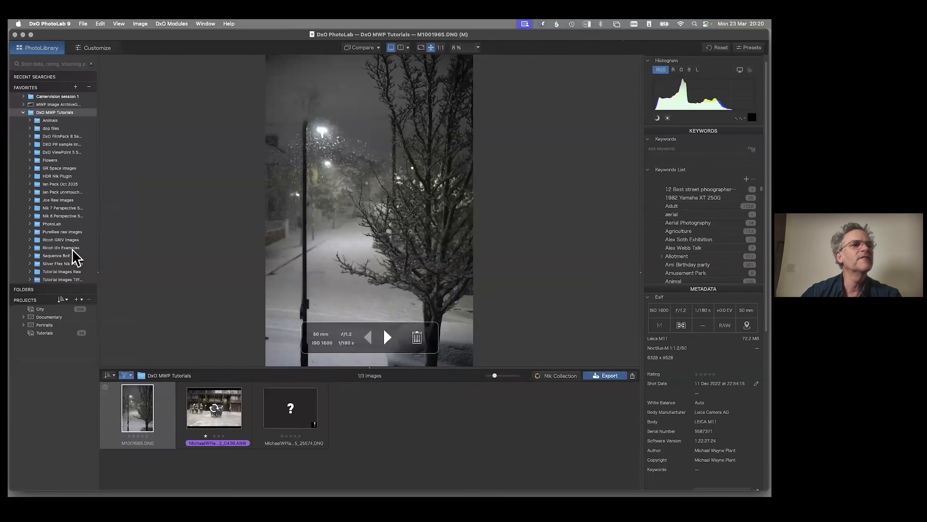
pyautogui.click(63, 240)
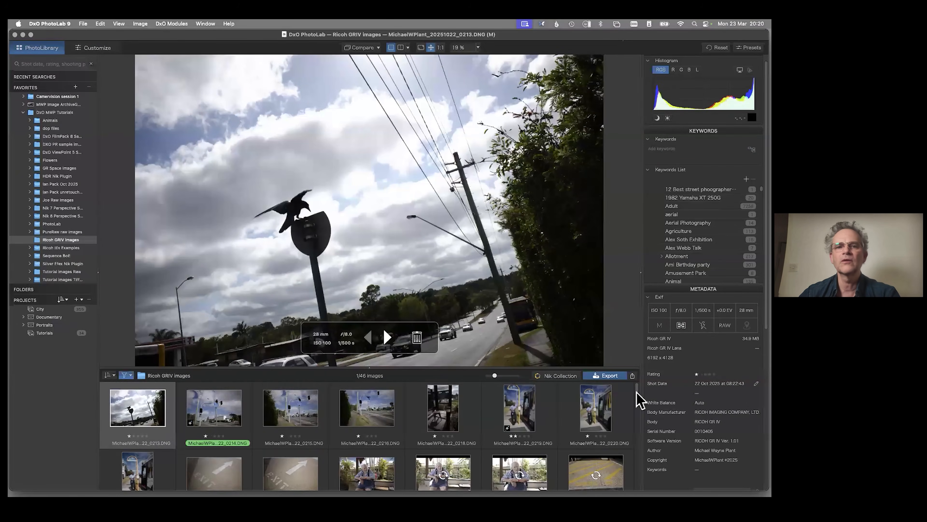
# - Find the virtual copy of the city trees photo ending in 0425 and open it for customizing
pyautogui.moveTo(639, 400); pyautogui.dragTo(647, 459)
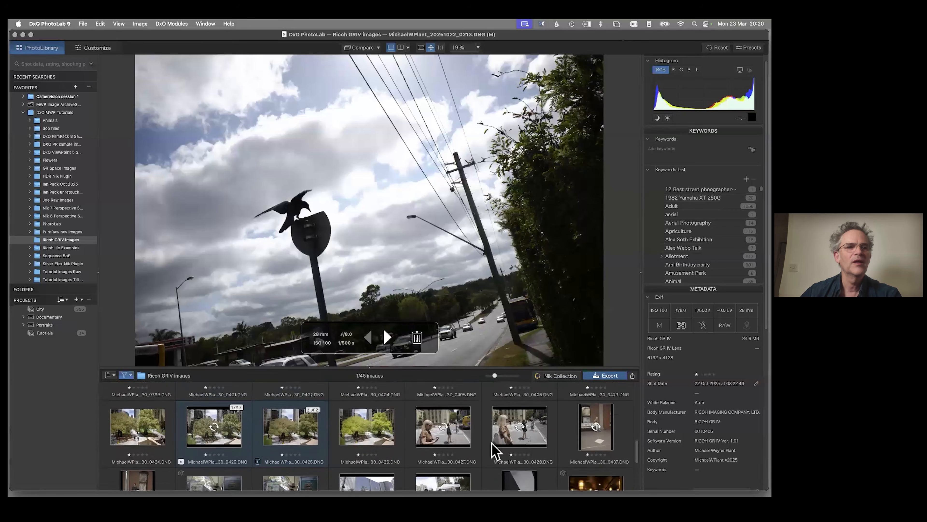
pyautogui.scroll(-1, 492, 442)
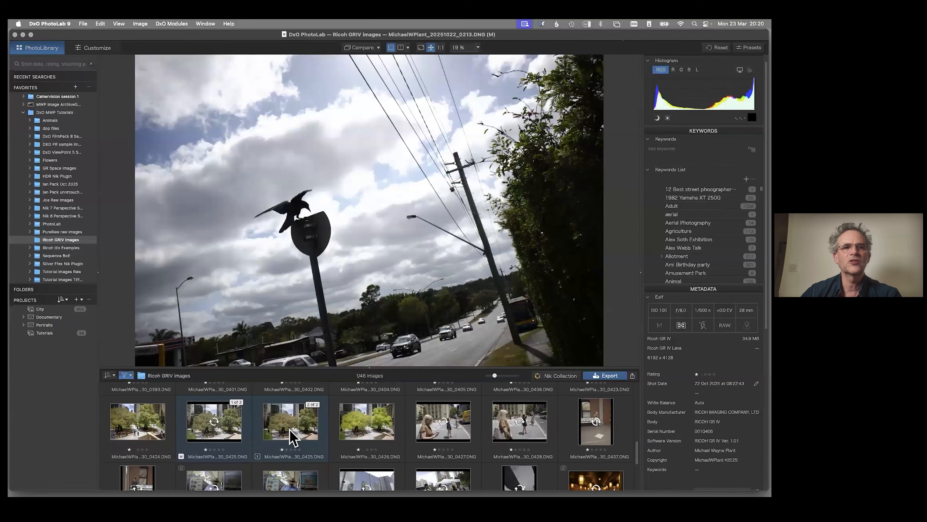
pyautogui.click(294, 437)
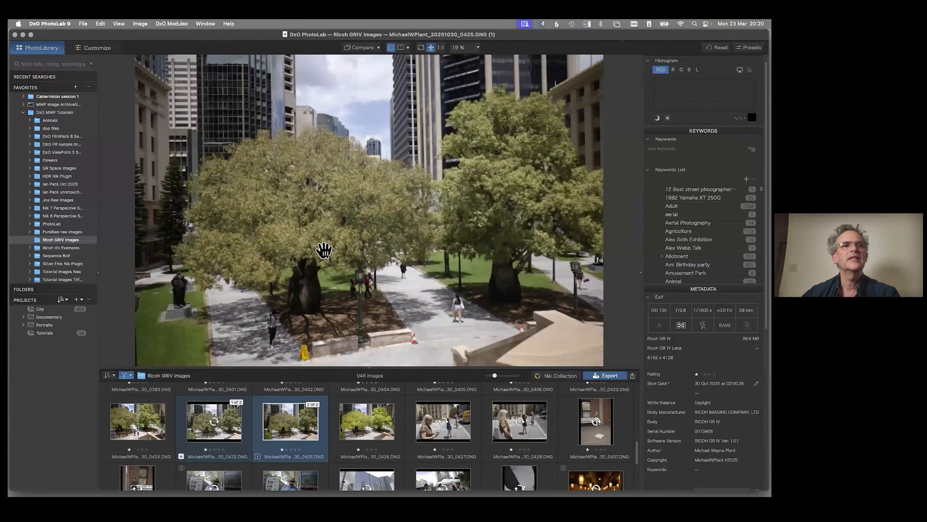
pyautogui.press('super+d')
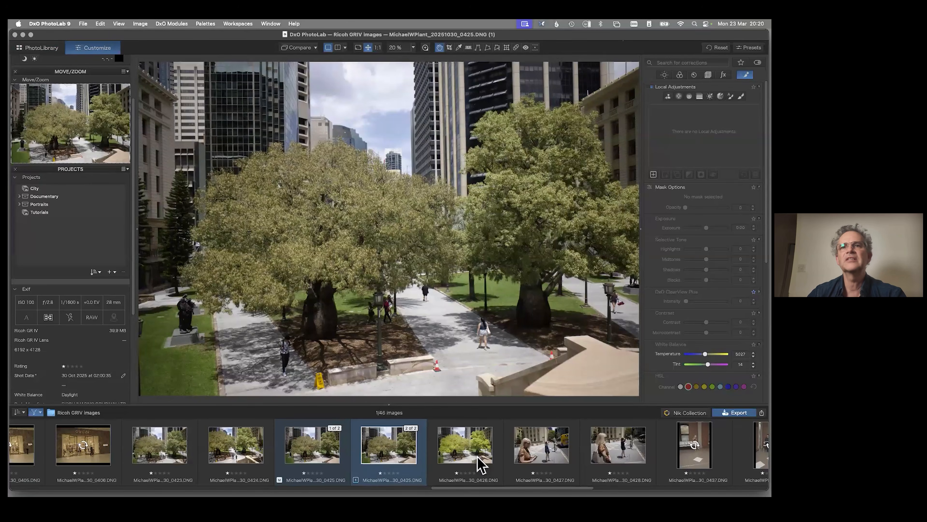
# - Open the trees photo ending in 0426 and inspect what its Mask 1 contains
pyautogui.click(481, 466)
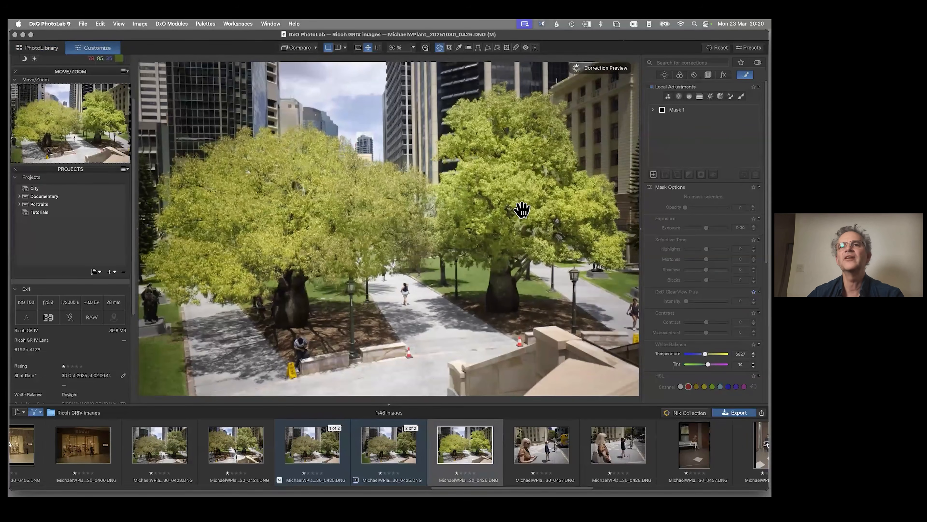
pyautogui.click(653, 109)
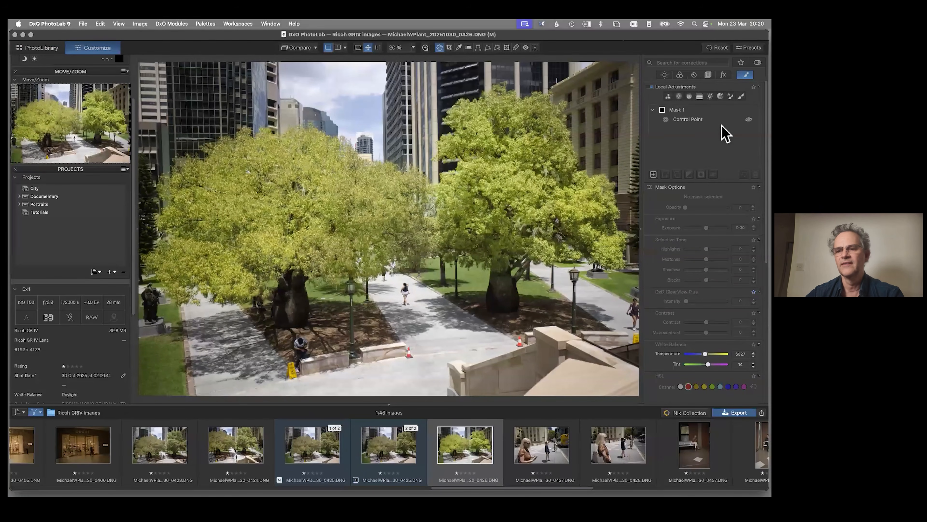
pyautogui.click(653, 110)
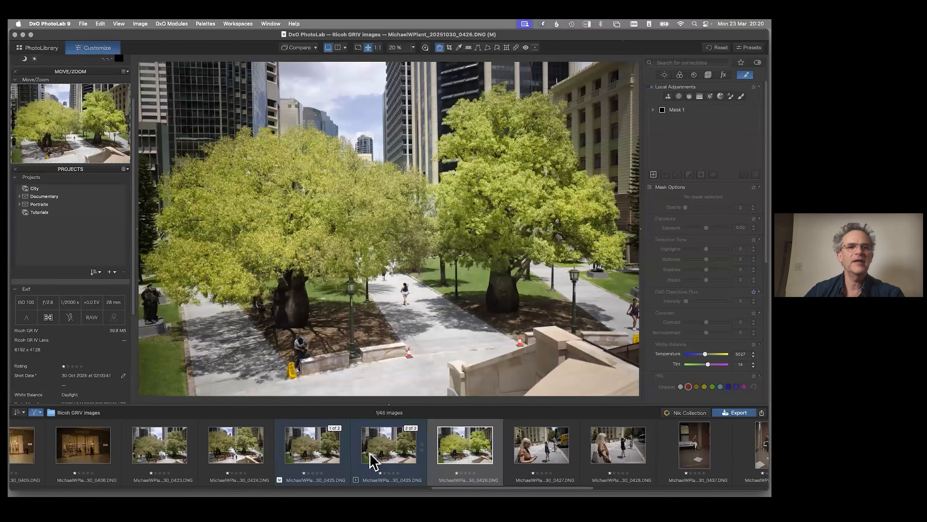
# - Open the master version of trees photo 0425 and place a control point on the upper foliage of the right-hand tree
pyautogui.click(290, 455)
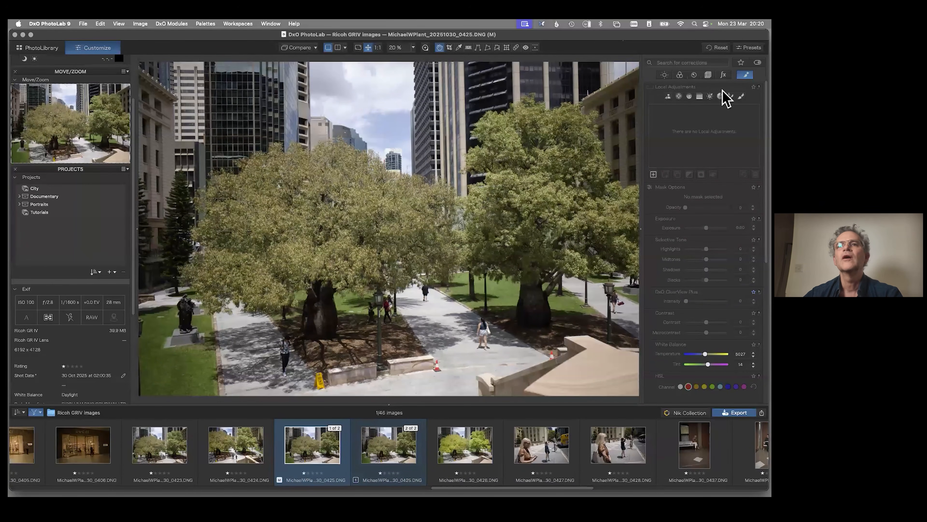
pyautogui.click(742, 96)
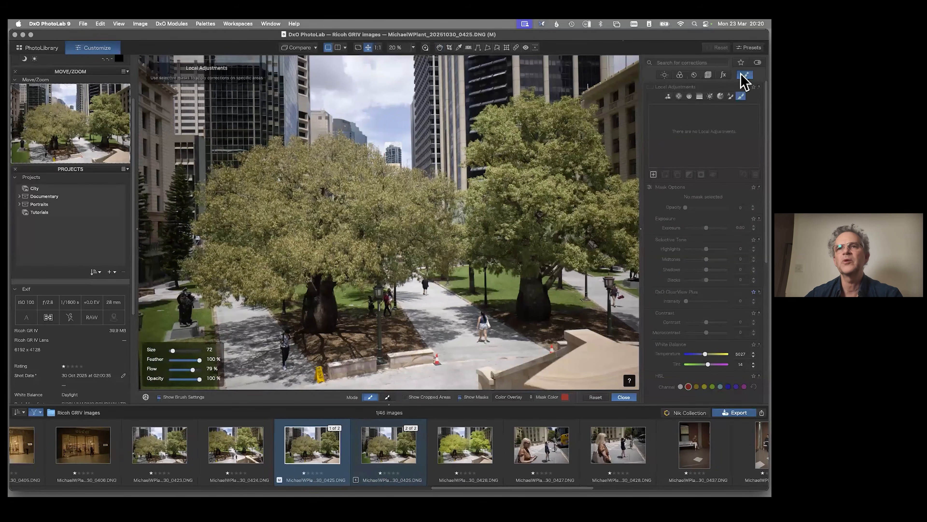
pyautogui.click(679, 97)
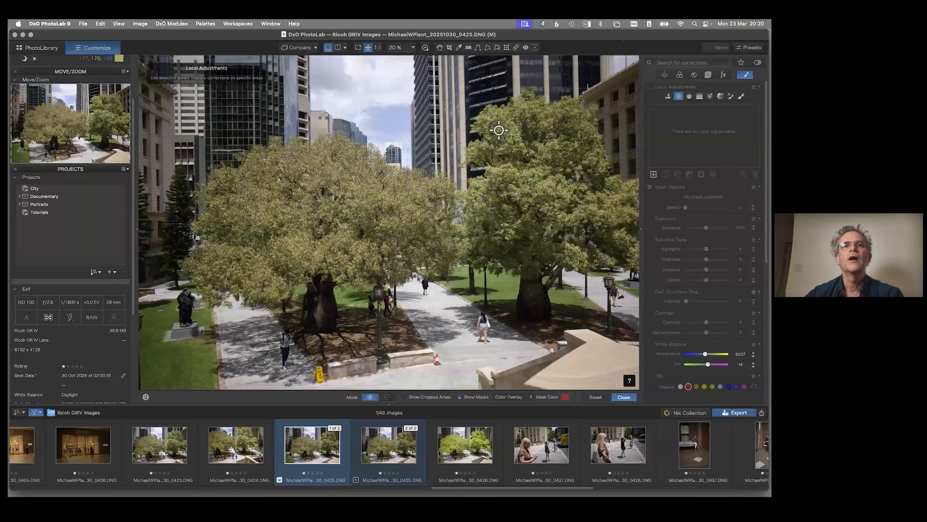
pyautogui.click(508, 132)
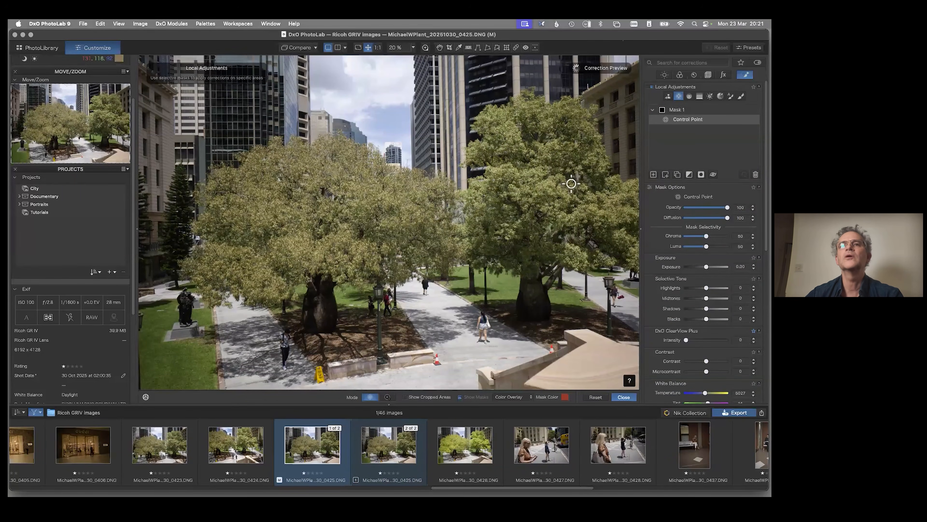
pyautogui.moveTo(522, 167)
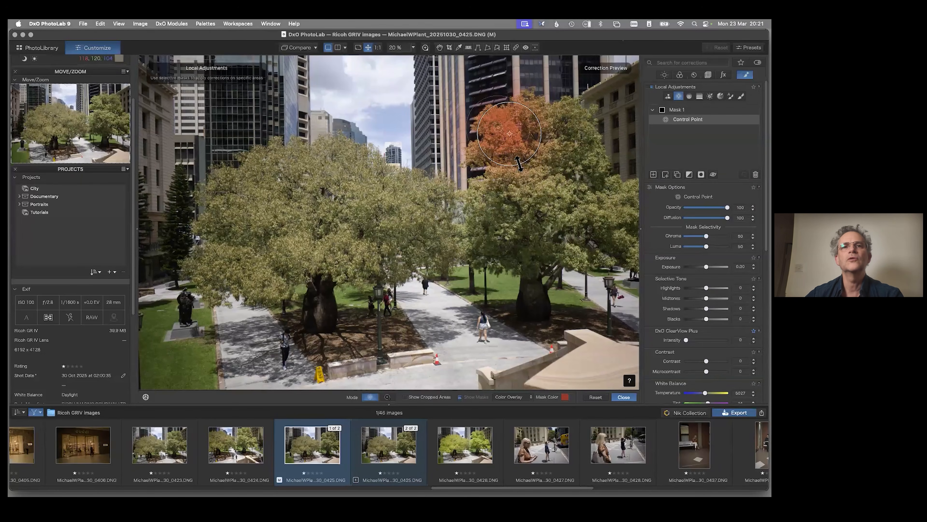
# - Enlarge the control point and centre it on the right-hand tree, and add a smaller one over the right side of the left-hand tree
pyautogui.moveTo(519, 164); pyautogui.dragTo(560, 218)
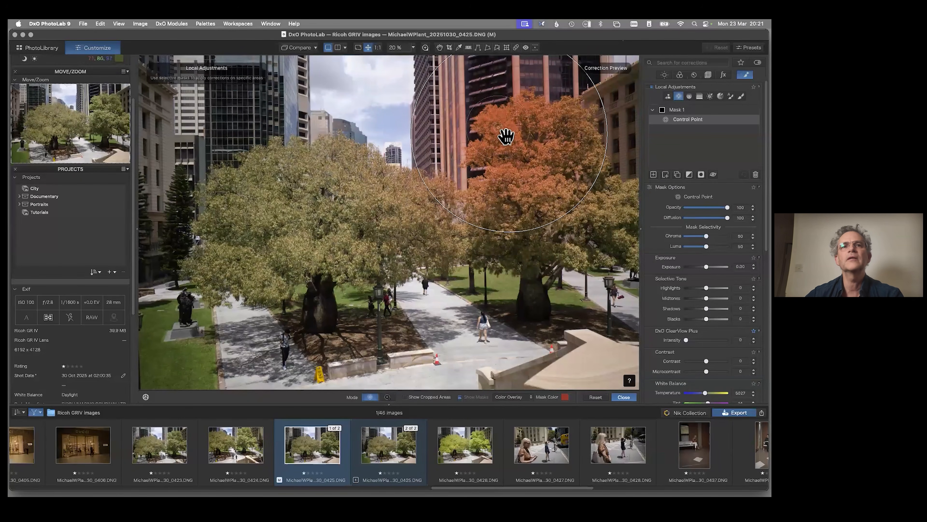
pyautogui.moveTo(510, 133); pyautogui.dragTo(550, 189)
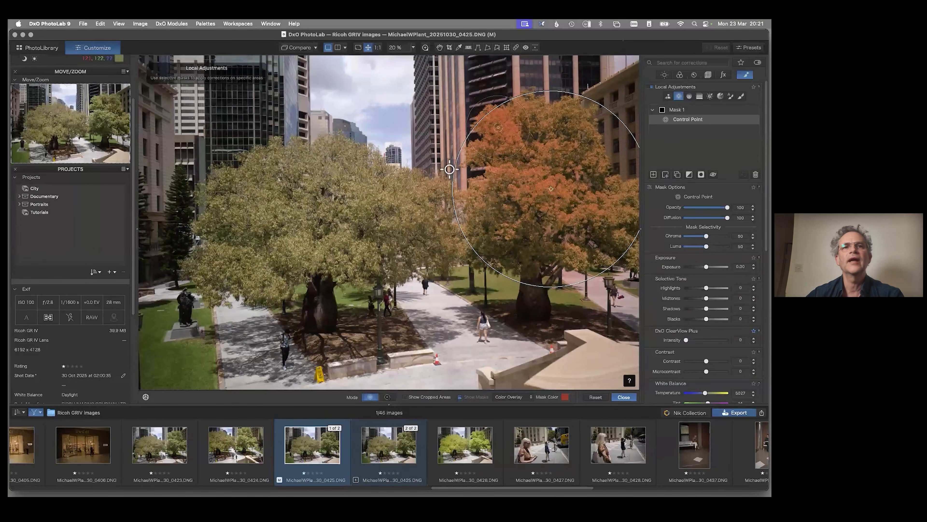
pyautogui.click(378, 208)
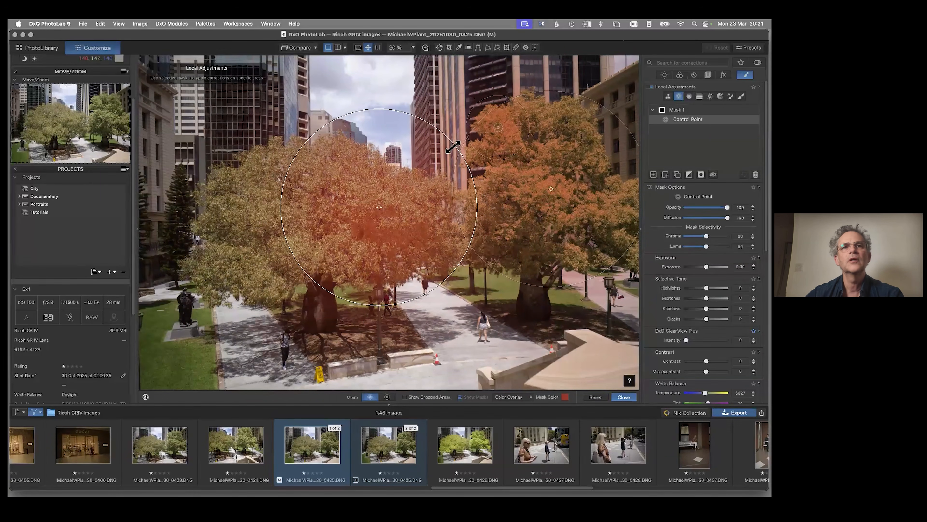
pyautogui.moveTo(430, 155); pyautogui.dragTo(413, 162)
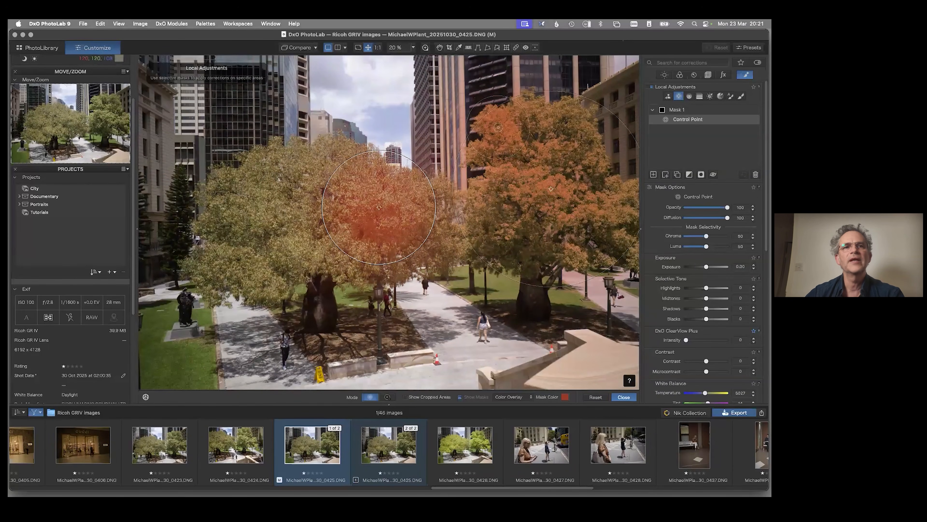
pyautogui.moveTo(382, 207); pyautogui.dragTo(424, 218)
# - Add control points across the upper, left and lower foliage of the left-hand tree, shrinking the two along its lower edge
pyautogui.click(337, 175)
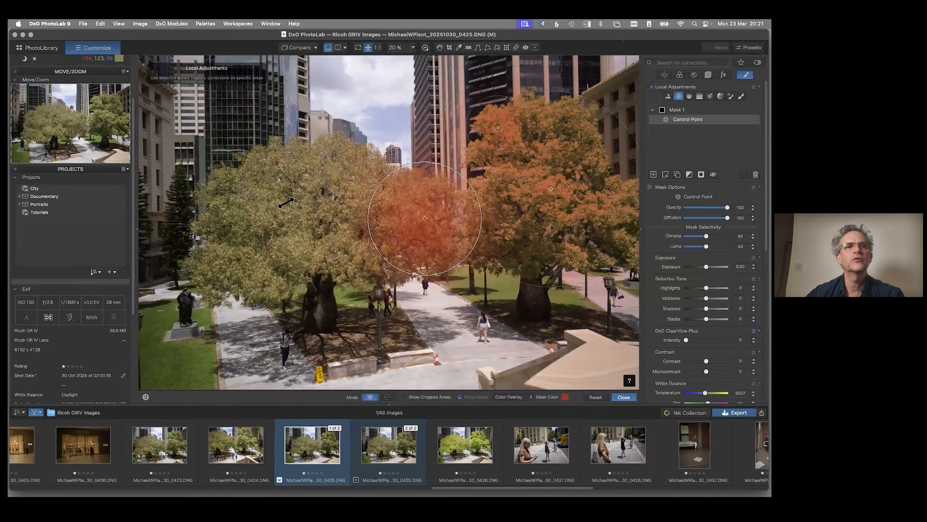
pyautogui.click(254, 206)
pyautogui.click(218, 269)
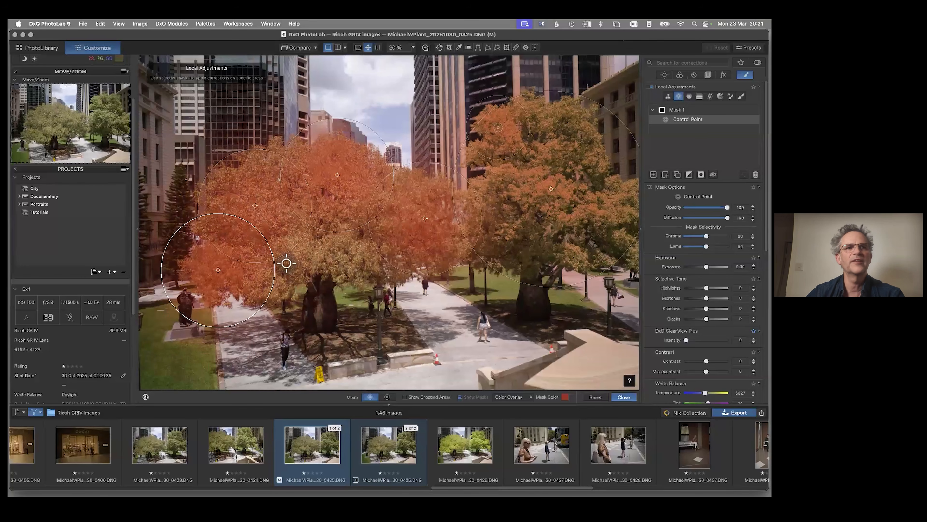
pyautogui.click(286, 267)
pyautogui.click(356, 245)
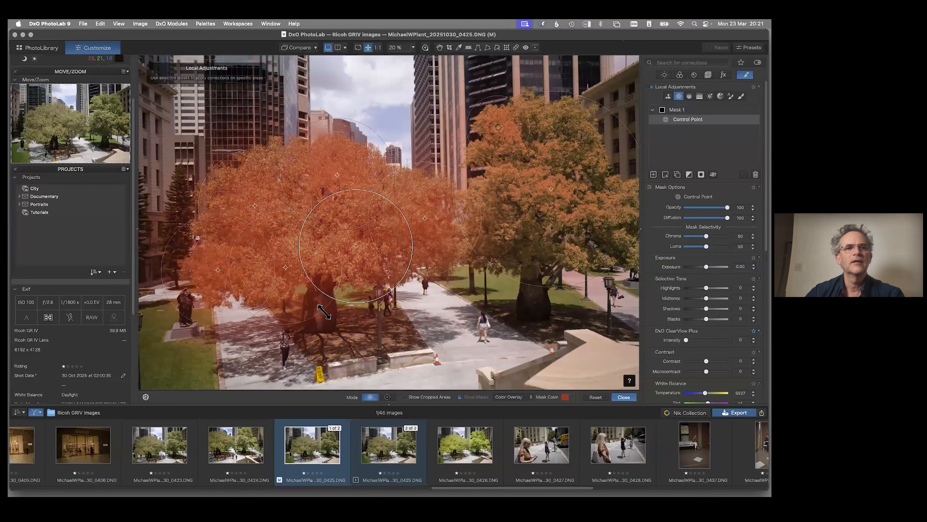
pyautogui.click(285, 268)
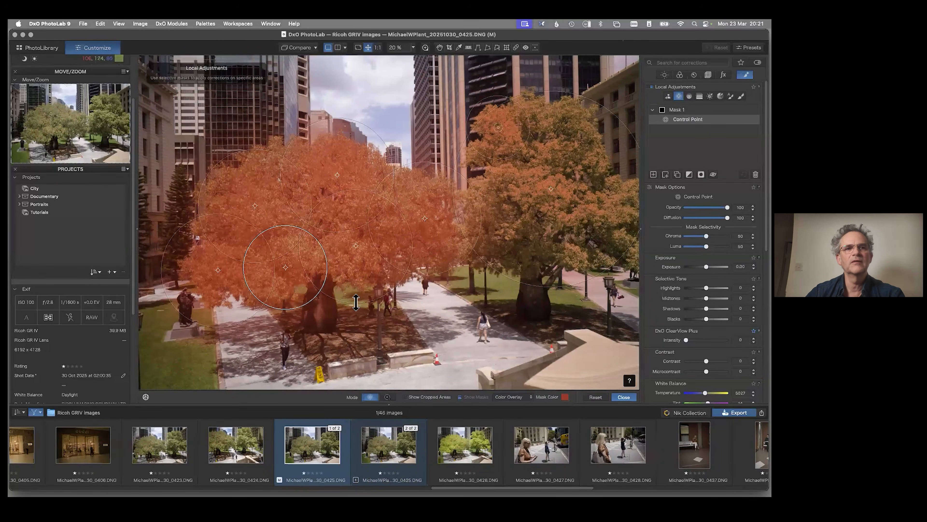
pyautogui.click(356, 246)
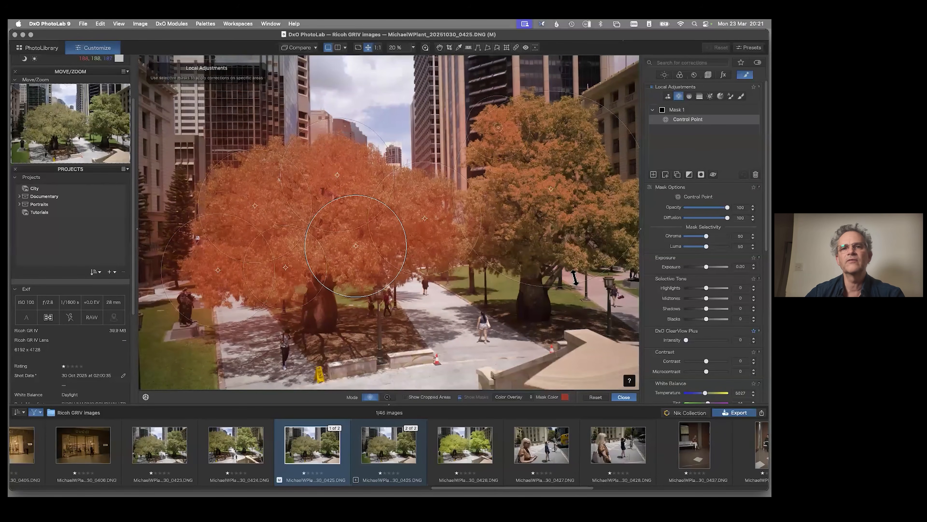
# - Shrink the right-hand tree's central control point and add small control points on its right side and lower-left foliage
pyautogui.moveTo(575, 278); pyautogui.dragTo(624, 252)
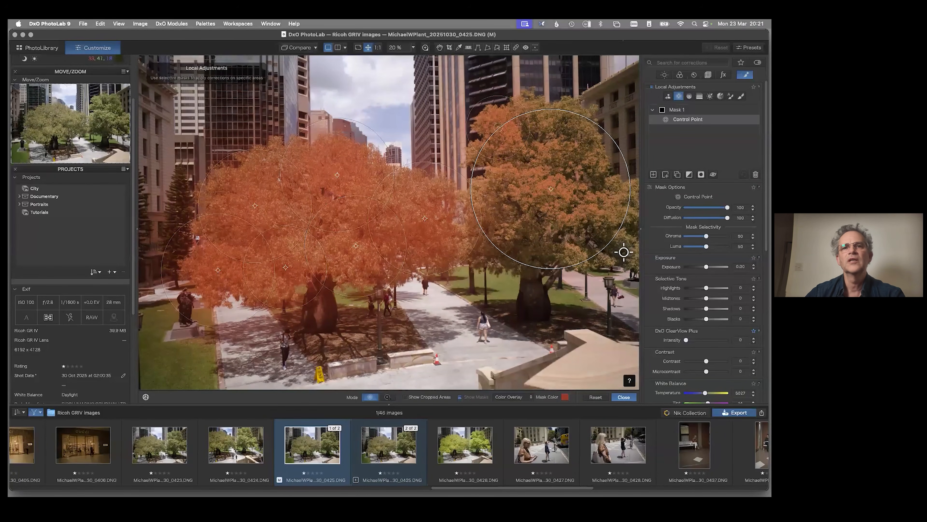
pyautogui.click(622, 249)
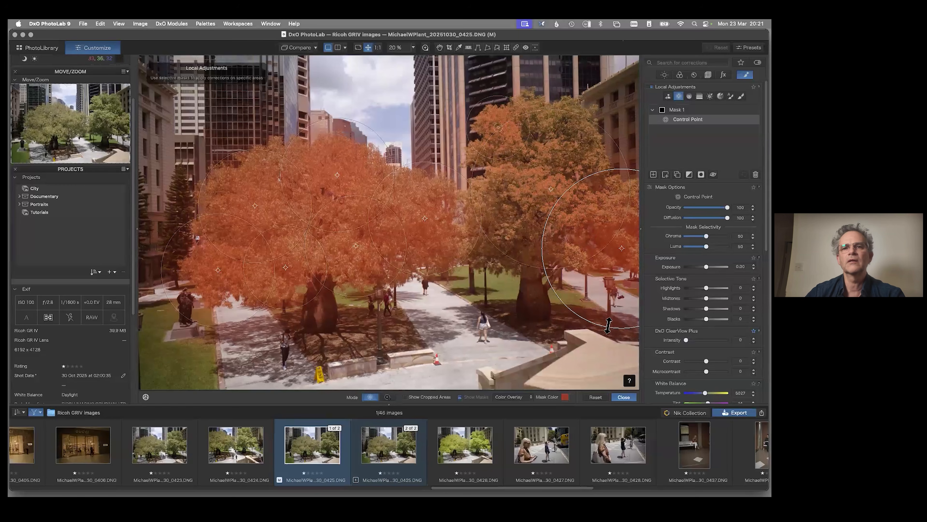
pyautogui.moveTo(608, 325); pyautogui.dragTo(627, 197)
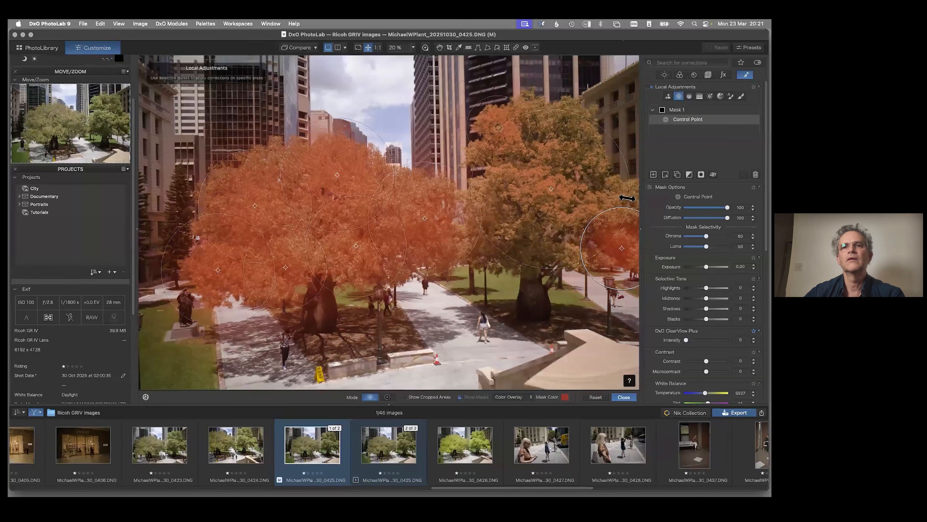
pyautogui.click(621, 200)
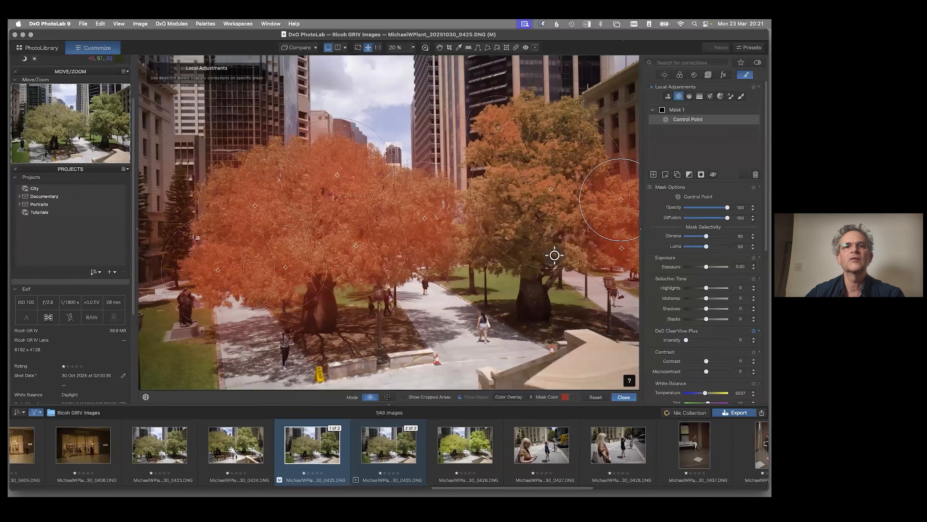
pyautogui.click(485, 248)
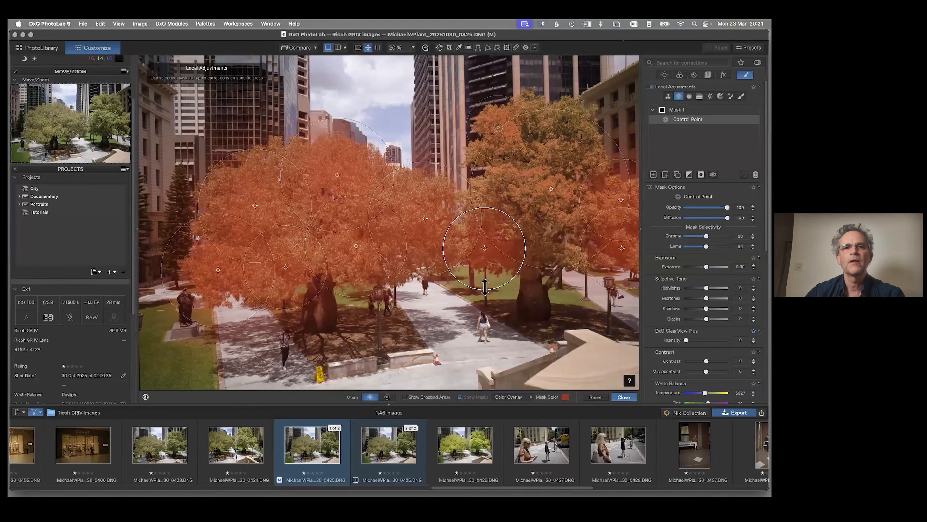
pyautogui.moveTo(485, 287); pyautogui.dragTo(485, 281)
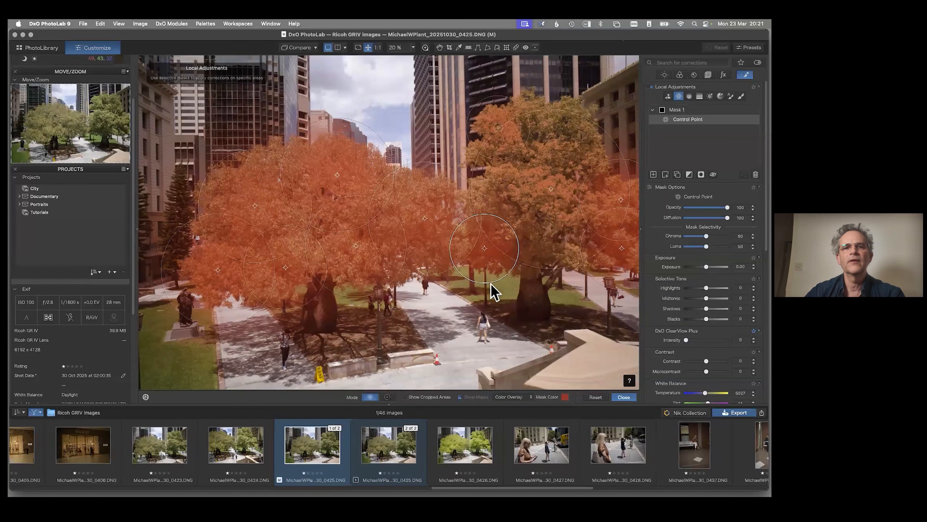
# - Using the Black & White mask view, set Chroma to 66, Luma to 21 and Opacity to 90, and restore the Color Overlay
pyautogui.click(531, 397)
pyautogui.click(526, 405)
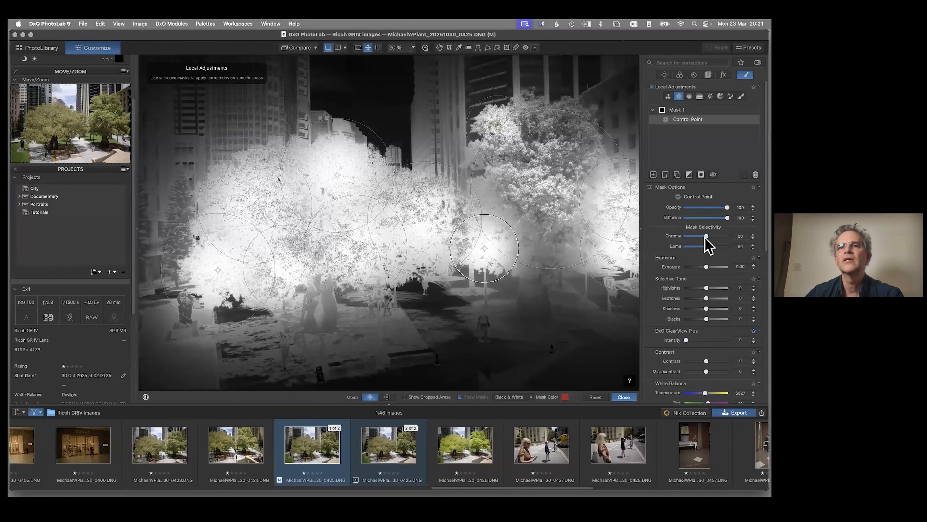
pyautogui.moveTo(706, 237); pyautogui.dragTo(685, 246)
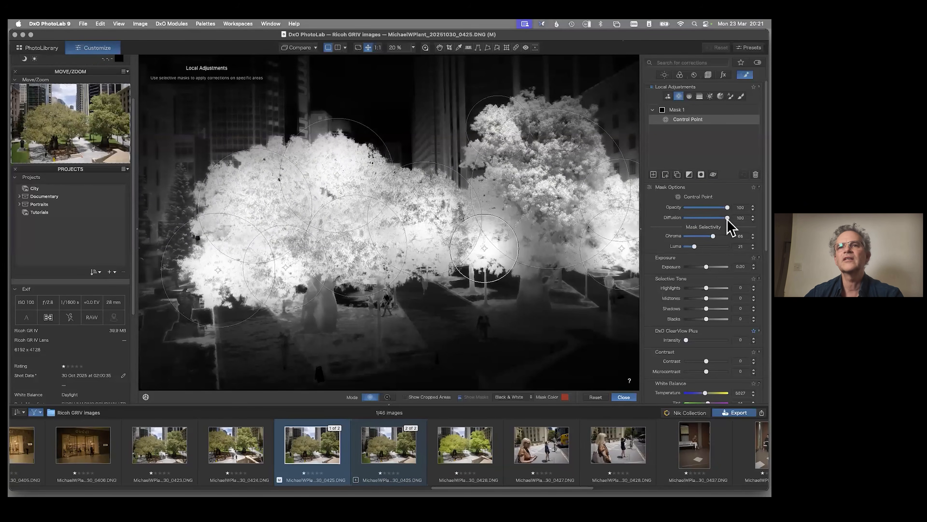
pyautogui.moveTo(727, 218)
pyautogui.mouseDown()
pyautogui.moveTo(687, 220)
pyautogui.moveTo(761, 223)
pyautogui.moveTo(721, 210)
pyautogui.mouseUp()
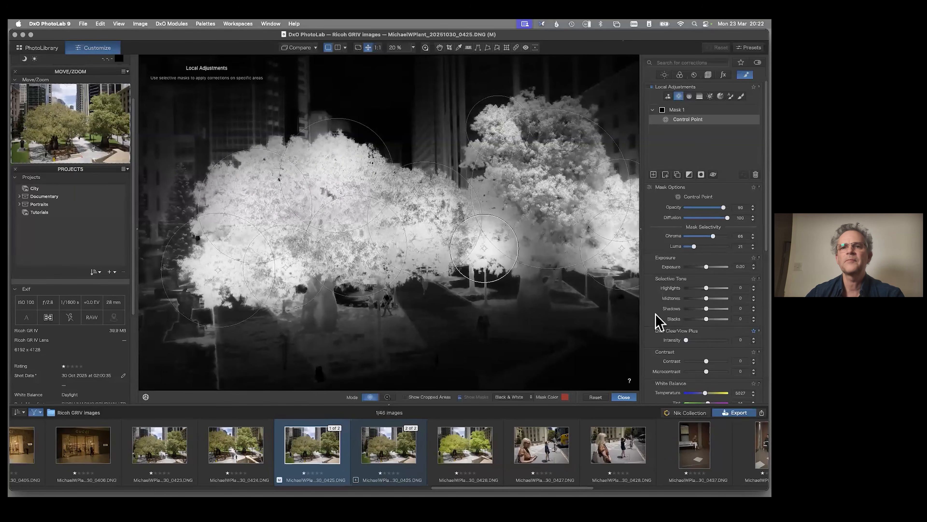
pyautogui.click(523, 397)
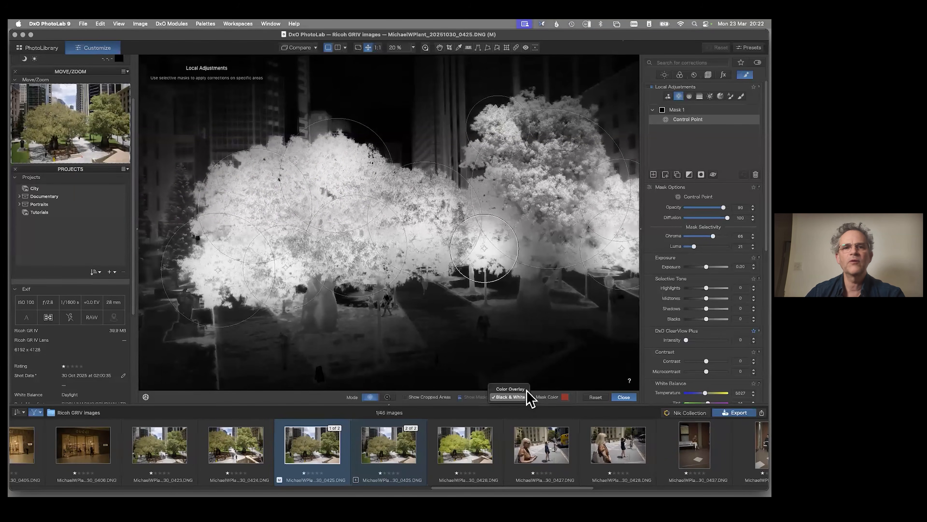
pyautogui.click(535, 383)
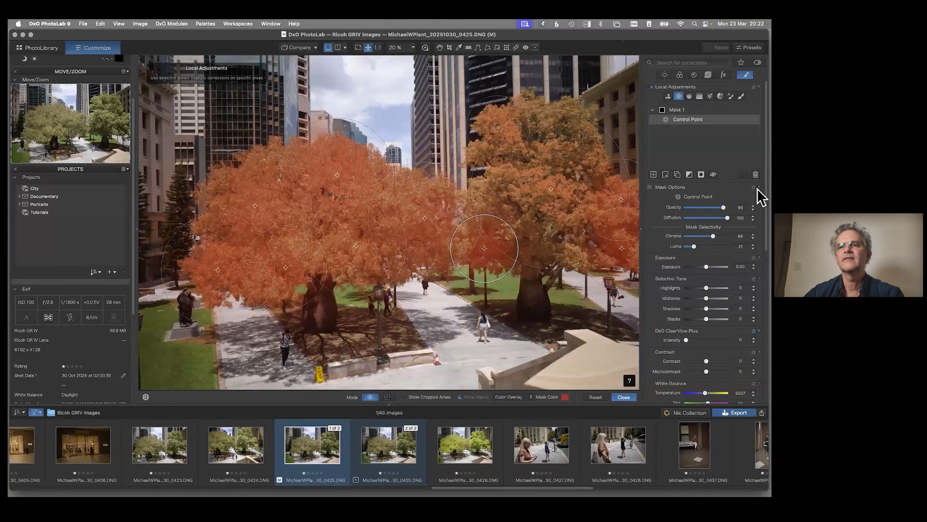
# - Hide the mask overlay and shift the masked trees towards green with a white balance Tint of -99
pyautogui.scroll(-5, 758, 219)
pyautogui.click(623, 397)
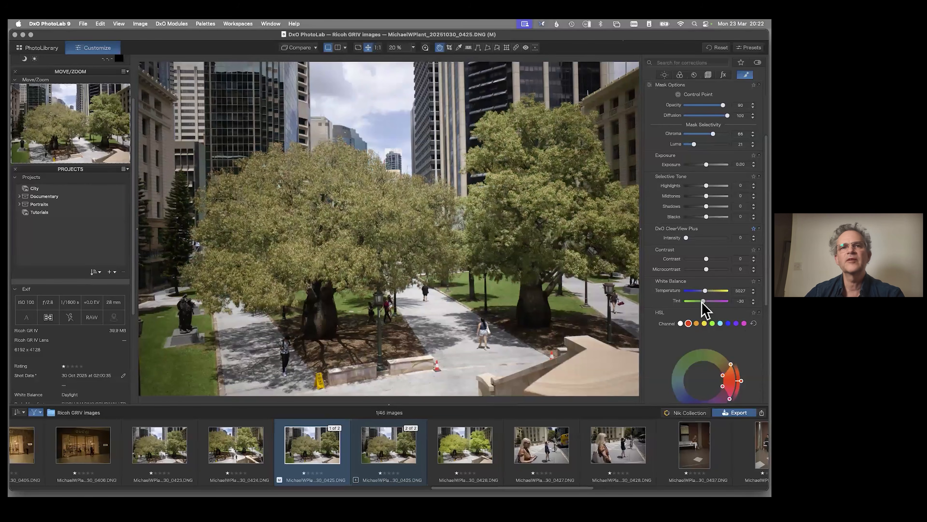
pyautogui.click(689, 300)
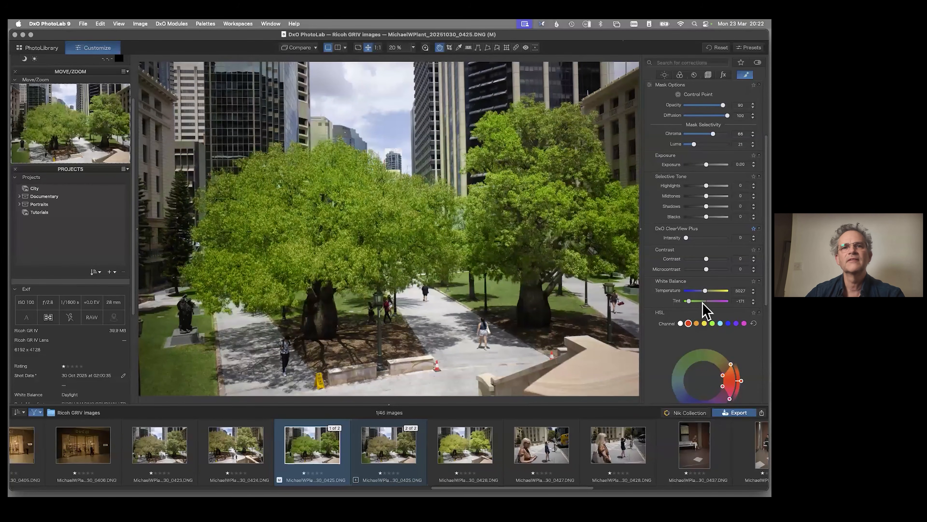
pyautogui.moveTo(711, 302)
pyautogui.mouseDown()
pyautogui.moveTo(692, 303)
pyautogui.moveTo(711, 304)
pyautogui.mouseUp()
pyautogui.moveTo(708, 310); pyautogui.dragTo(700, 310)
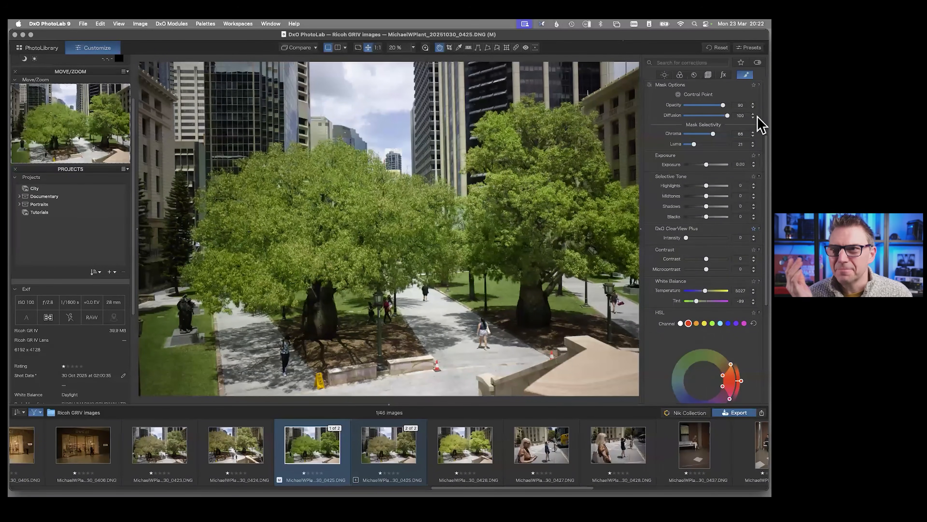
# - Add a separate AI mask for the sky and set its Exposure to -0.84 and Highlights to -24
pyautogui.scroll(5, 711, 95)
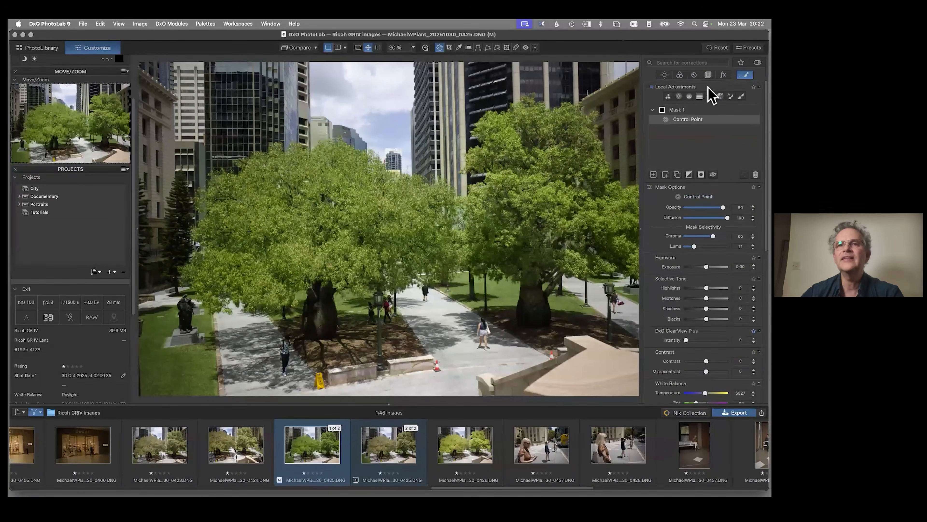
pyautogui.click(678, 96)
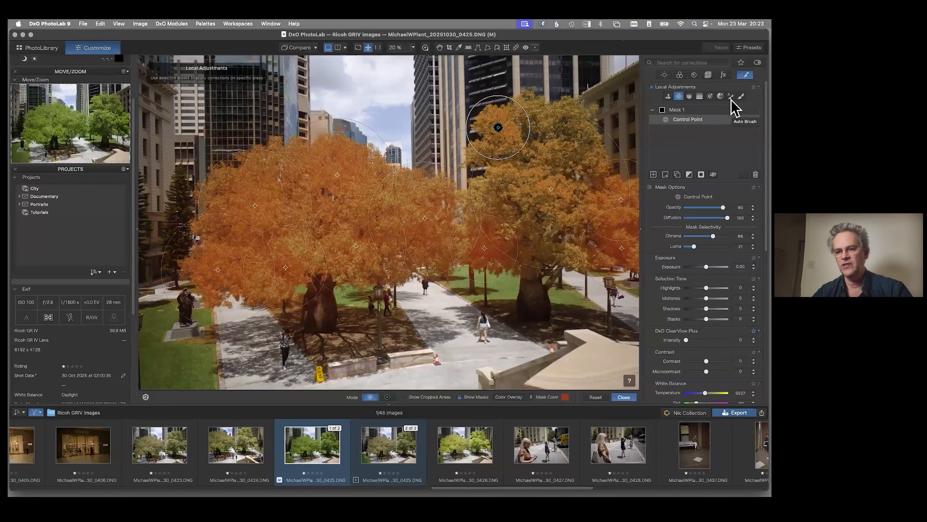
pyautogui.click(668, 97)
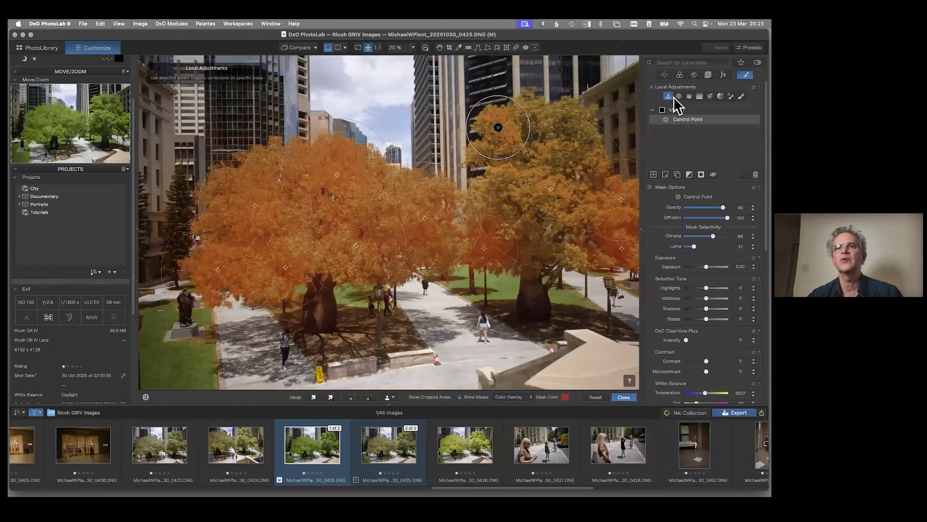
pyautogui.click(678, 111)
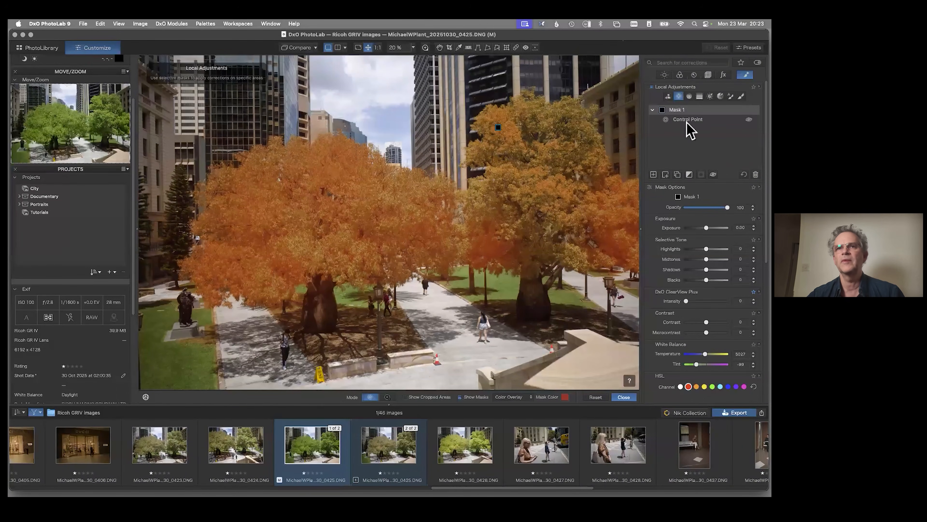
pyautogui.click(668, 97)
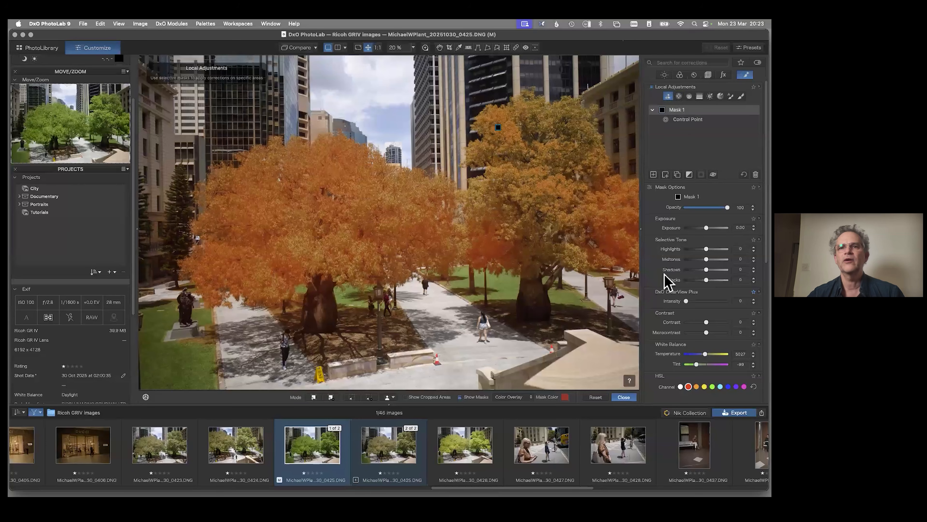
pyautogui.click(389, 397)
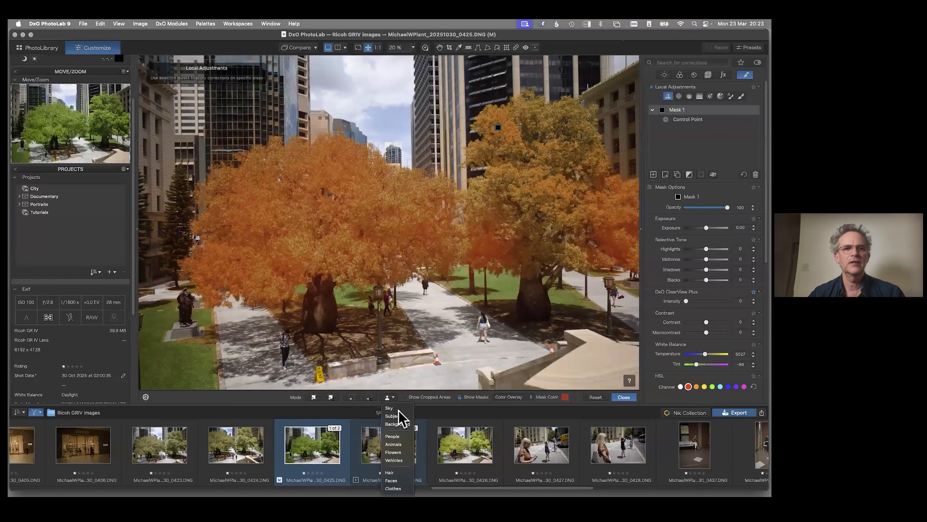
pyautogui.click(390, 407)
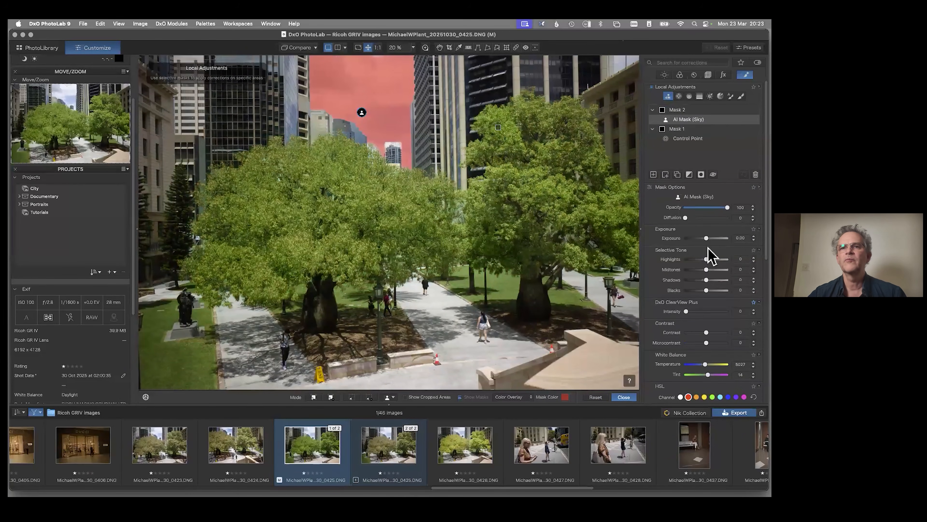
pyautogui.moveTo(705, 239); pyautogui.dragTo(701, 259)
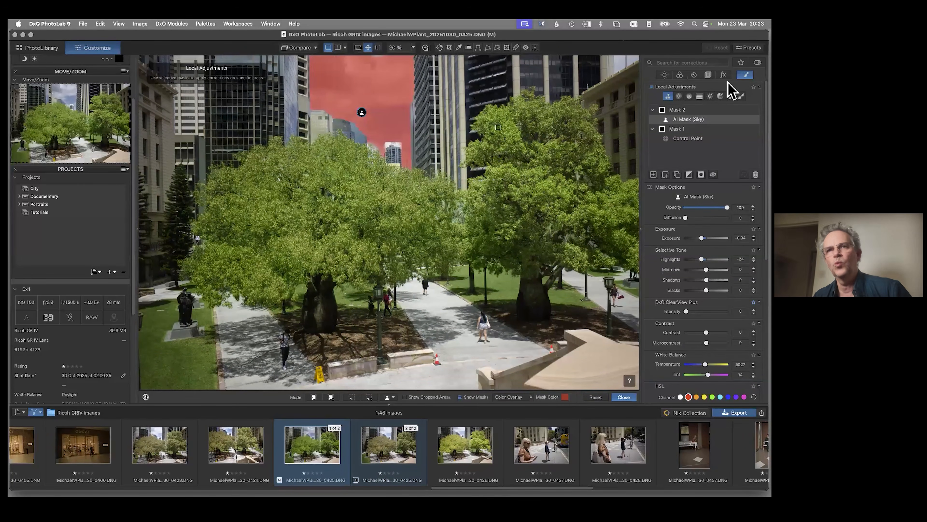
# - Leave the local adjustments and correct the converging verticals with Force Parallel, aligning its two guides with the buildings at either side of the photo
pyautogui.click(723, 75)
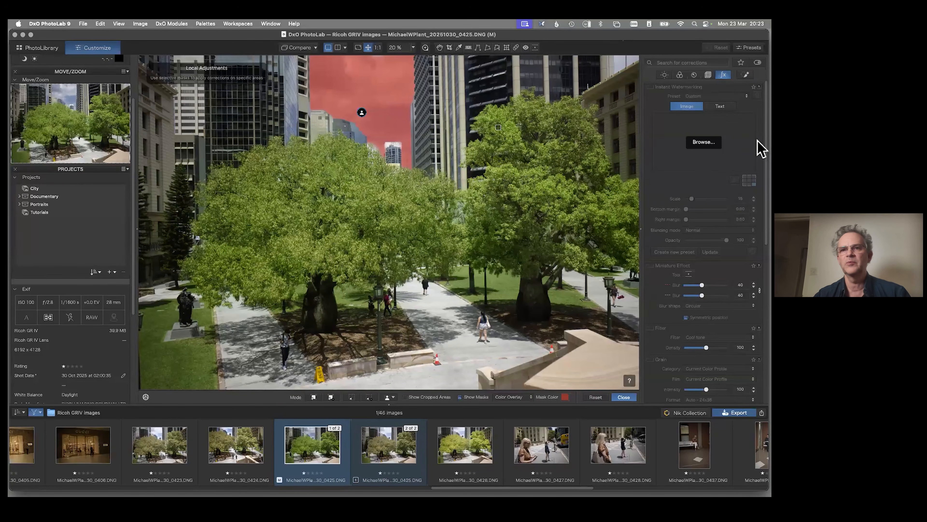
pyautogui.scroll(-1, 759, 139)
pyautogui.scroll(1, 752, 110)
pyautogui.click(708, 75)
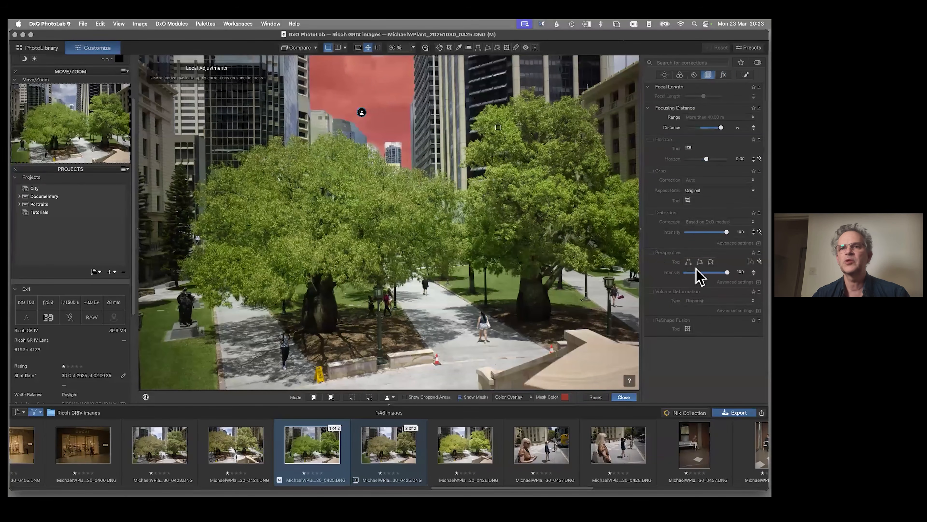
pyautogui.press('Escape')
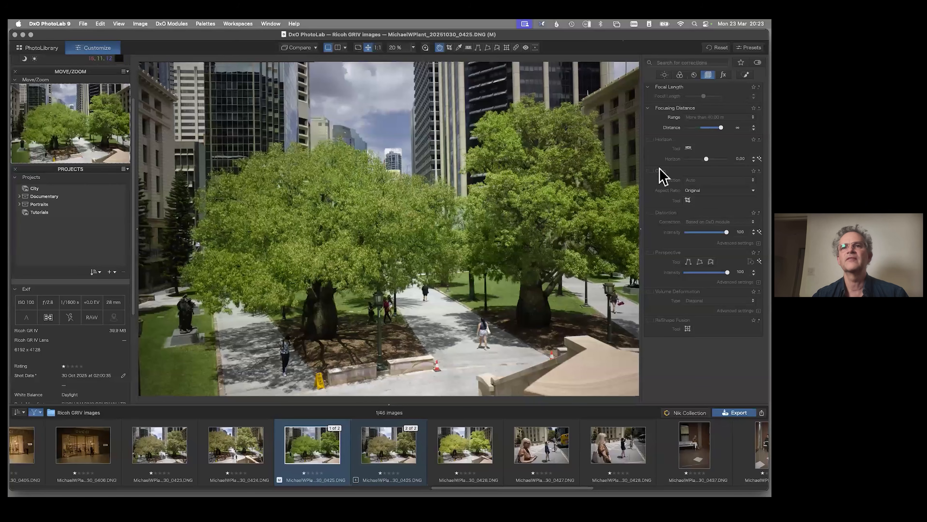
pyautogui.click(688, 262)
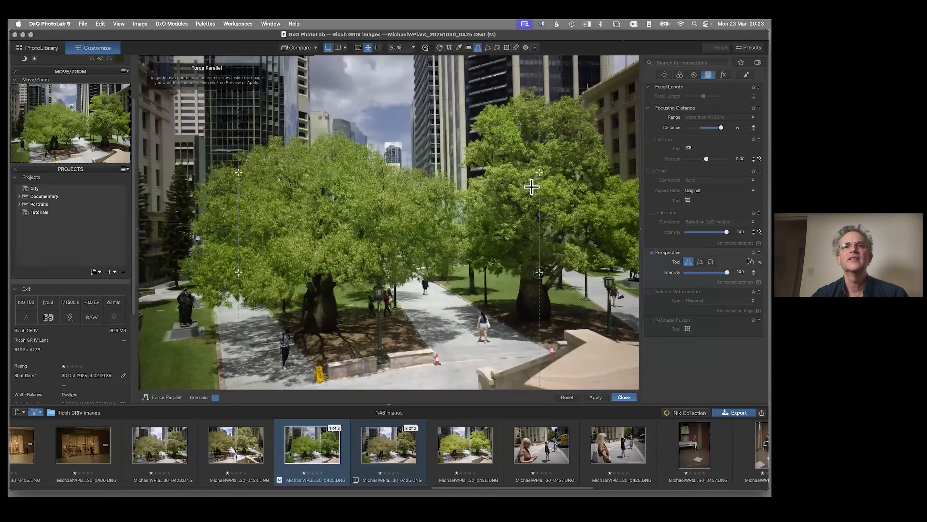
pyautogui.moveTo(538, 172); pyautogui.dragTo(608, 98)
pyautogui.moveTo(540, 273); pyautogui.dragTo(615, 276)
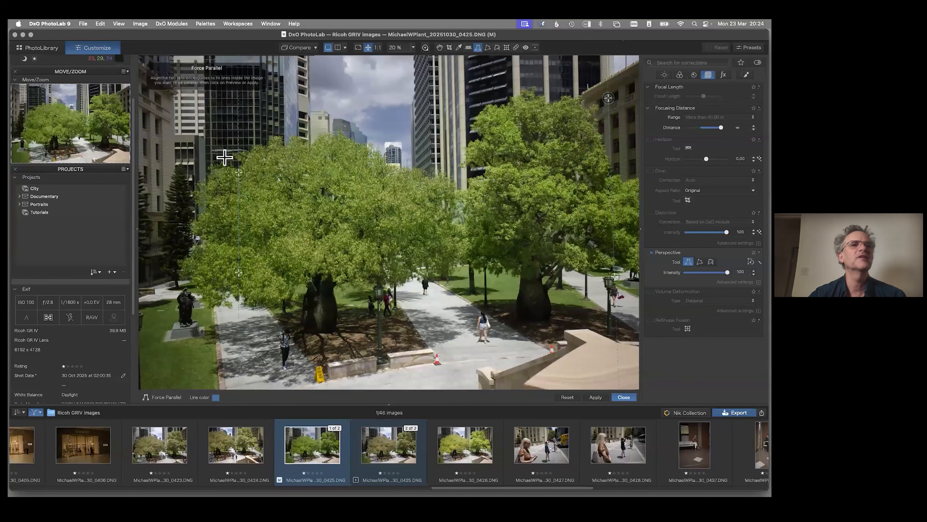
pyautogui.moveTo(238, 172); pyautogui.dragTo(174, 99)
pyautogui.moveTo(238, 273); pyautogui.dragTo(177, 291)
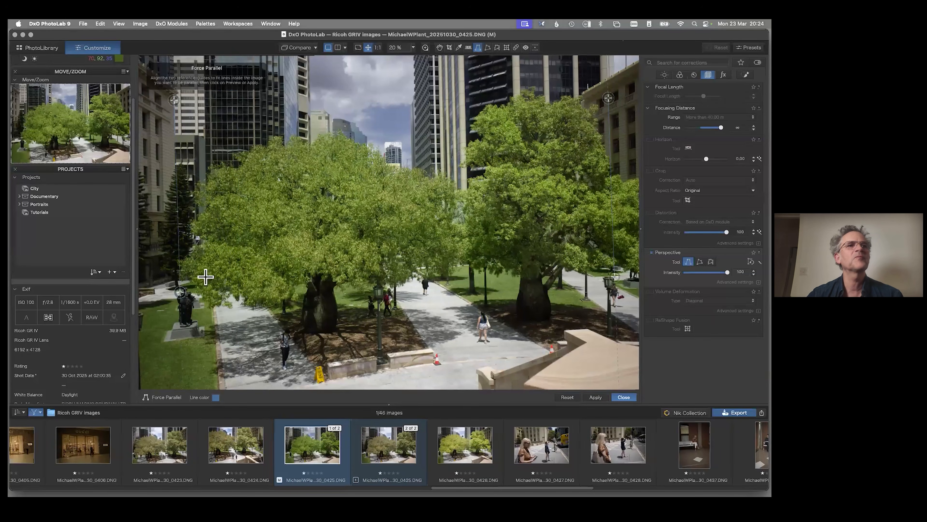
pyautogui.click(597, 400)
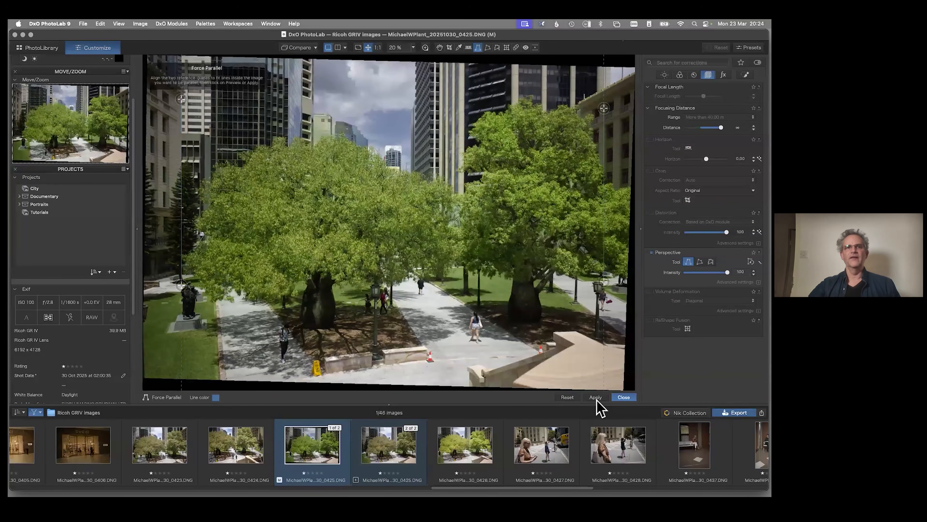
# - Crop the perspective-corrected photo with Auto correction and the Original aspect ratio
pyautogui.click(449, 48)
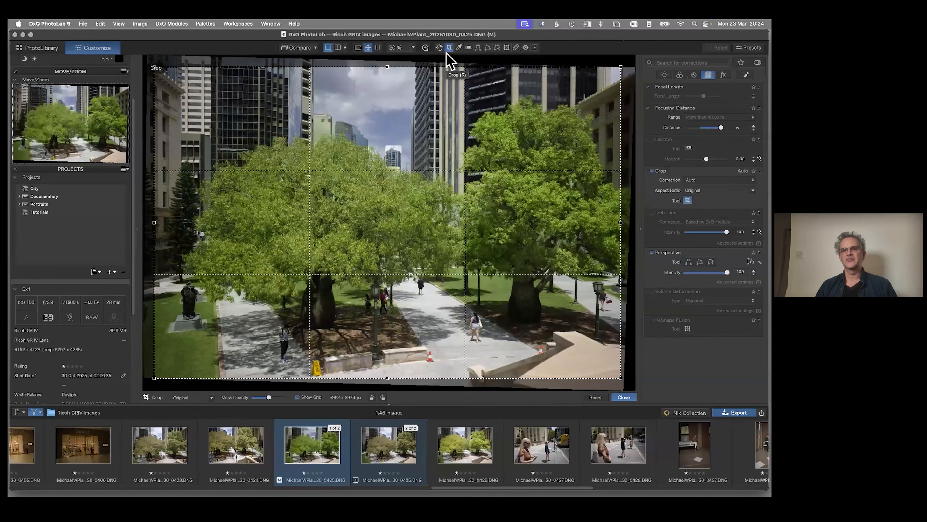
pyautogui.click(623, 397)
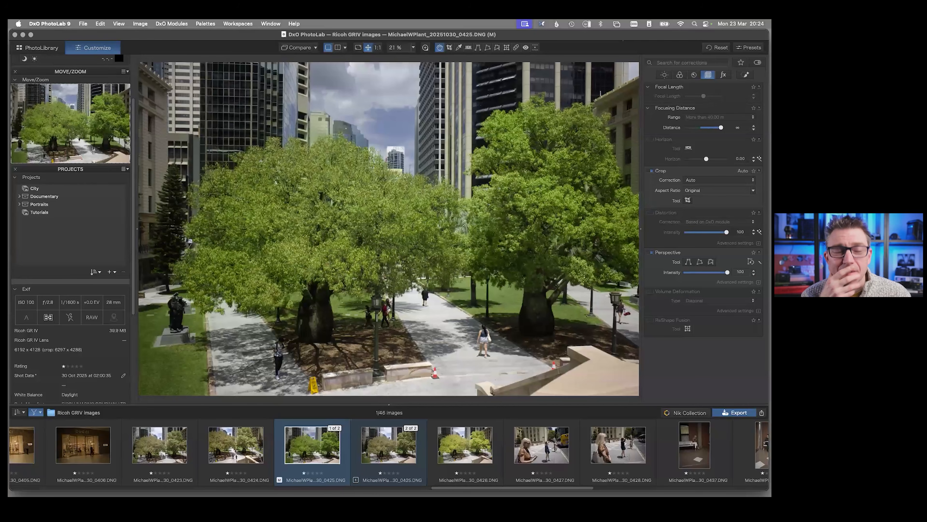
# - Check the activation status of the DxO ViewPoint and DxO FilmPack add-ons
pyautogui.click(54, 23)
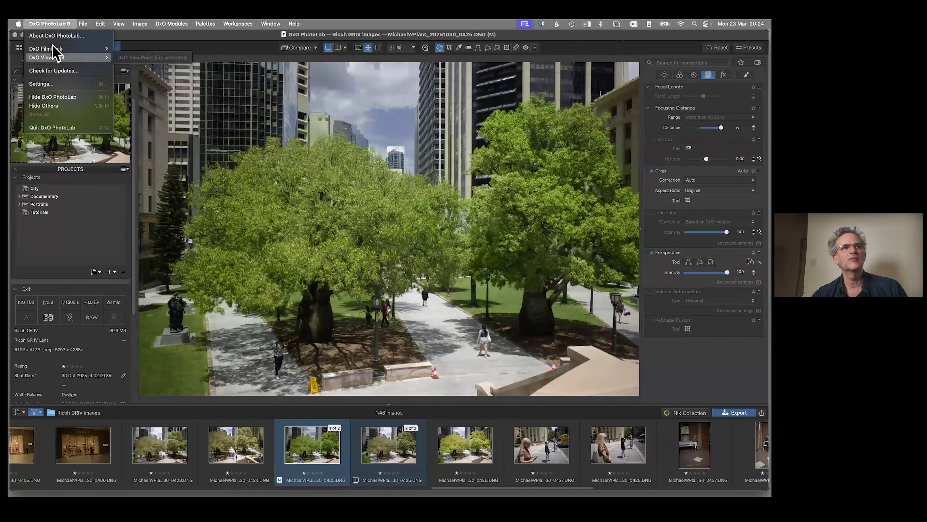
pyautogui.moveTo(62, 51)
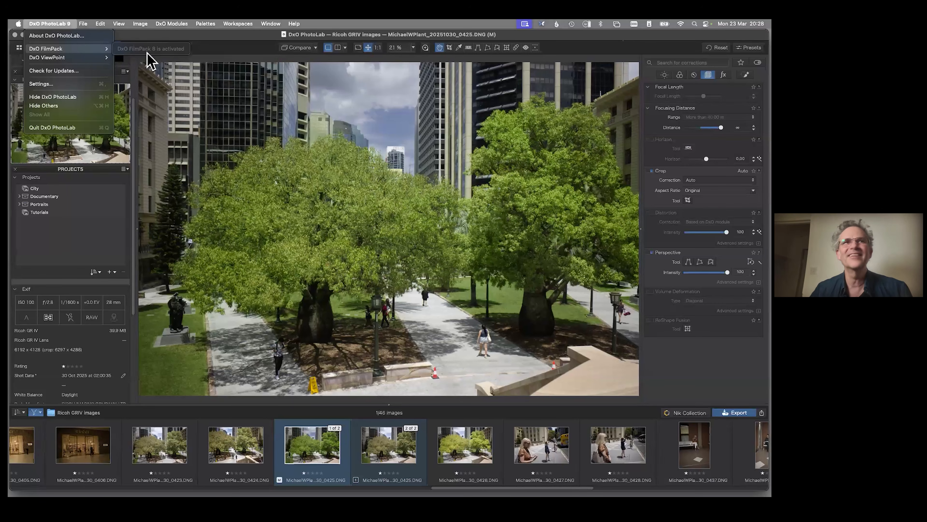
pyautogui.moveTo(118, 24)
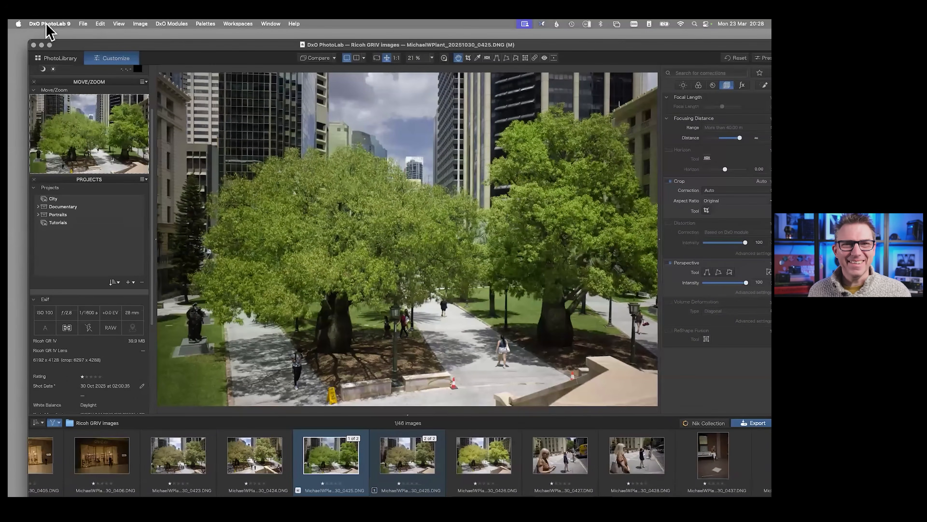
# - Quit DxO PhotoLab and launch the standalone DxO FilmPack 8
pyautogui.click(50, 24)
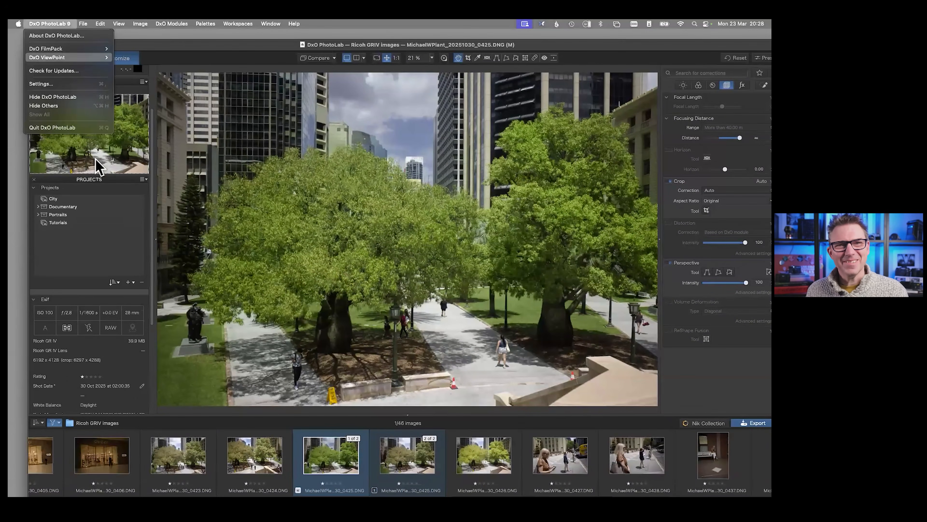
pyautogui.click(78, 125)
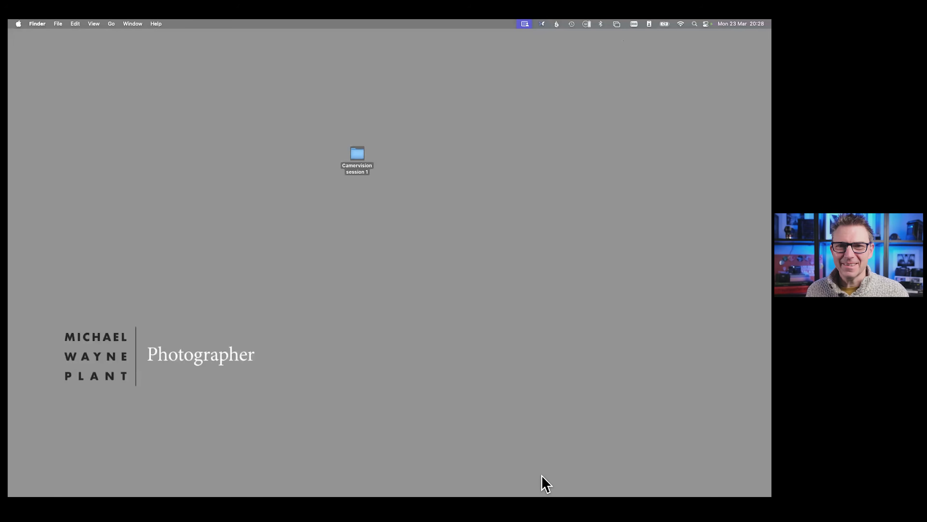
pyautogui.moveTo(544, 479)
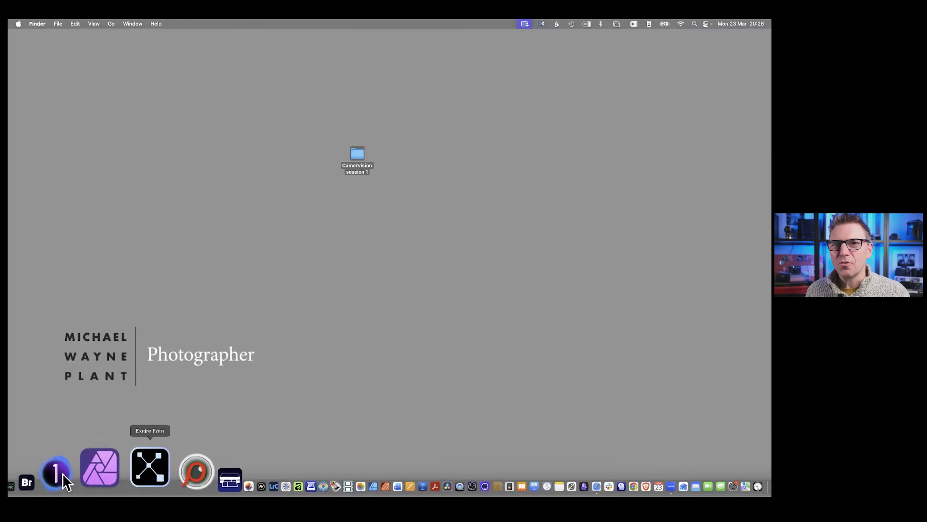
pyautogui.click(66, 484)
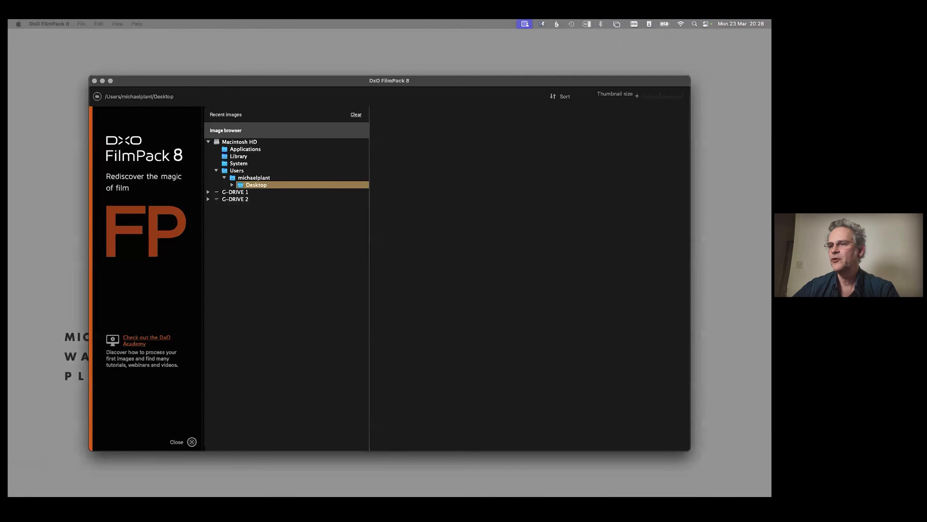
# - Open the RAW photo of women seated on a bench from the Desktop folder "Camervision session 1"
pyautogui.moveTo(154, 85); pyautogui.dragTo(92, 78)
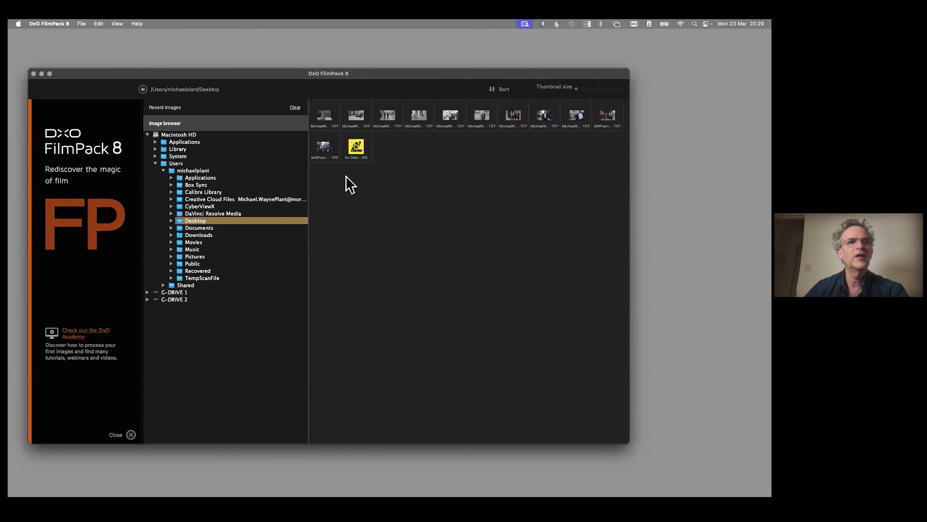
pyautogui.moveTo(118, 76); pyautogui.dragTo(112, 66)
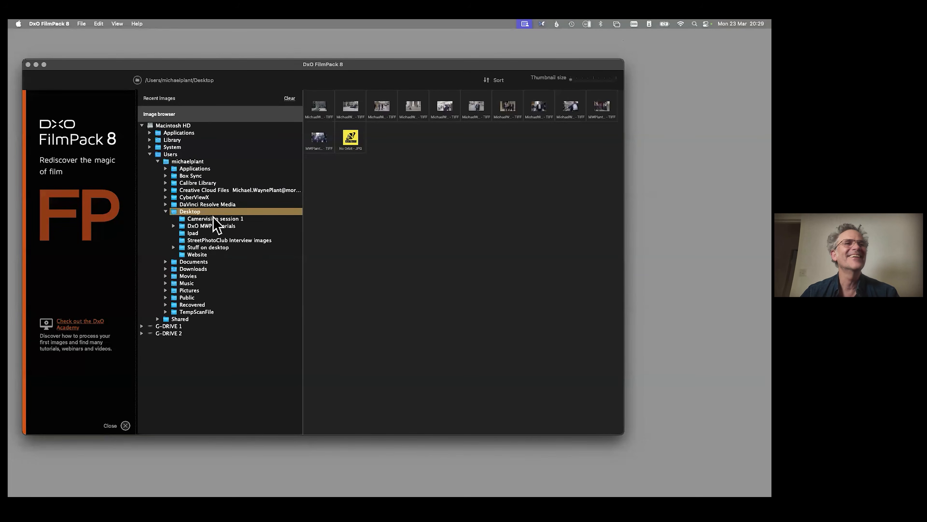
pyautogui.click(262, 220)
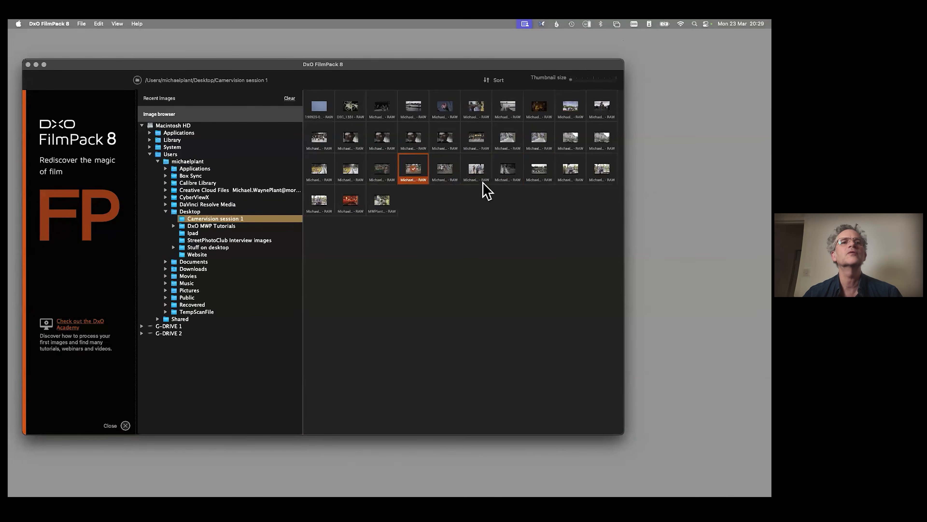
pyautogui.rightClick(412, 170)
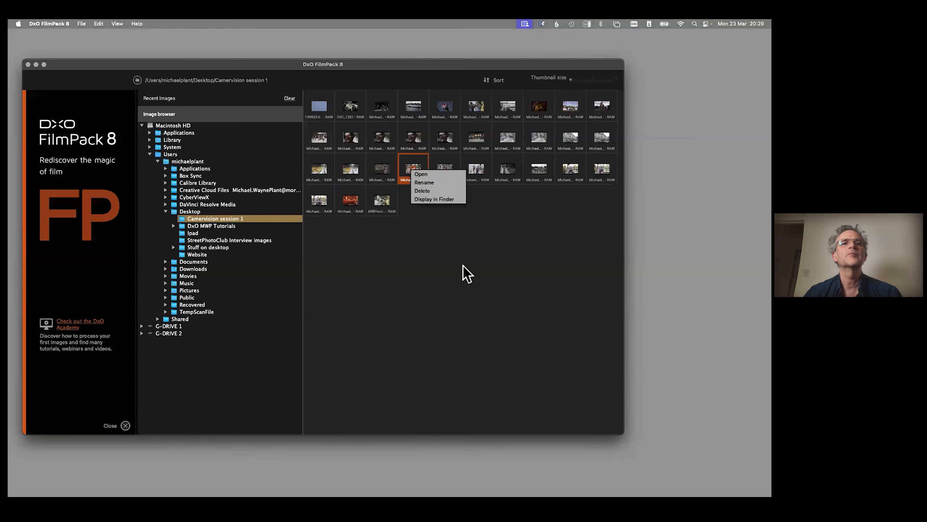
pyautogui.click(416, 178)
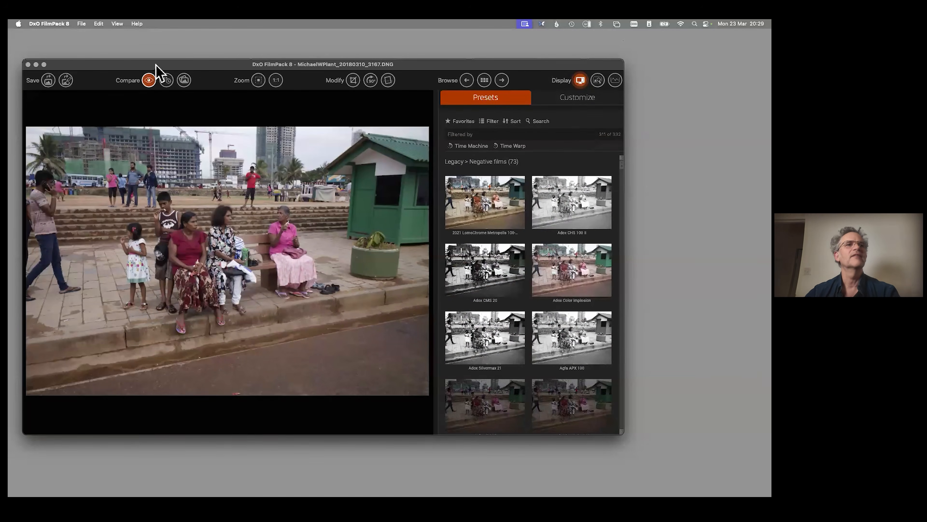
# - Reposition and enlarge the FilmPack window so that it fills the screen
pyautogui.moveTo(128, 61)
pyautogui.mouseDown()
pyautogui.moveTo(164, 57)
pyautogui.moveTo(137, 49)
pyautogui.mouseUp()
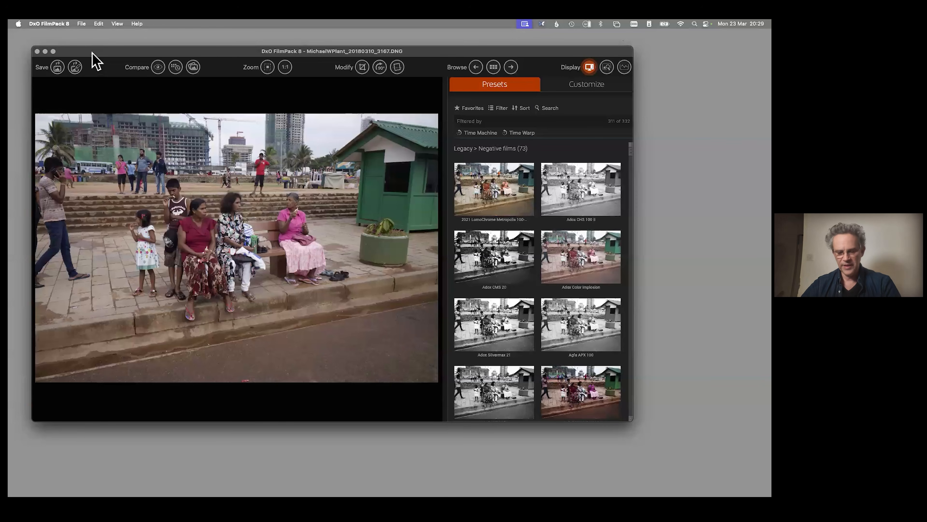
pyautogui.moveTo(92, 53); pyautogui.dragTo(76, 36)
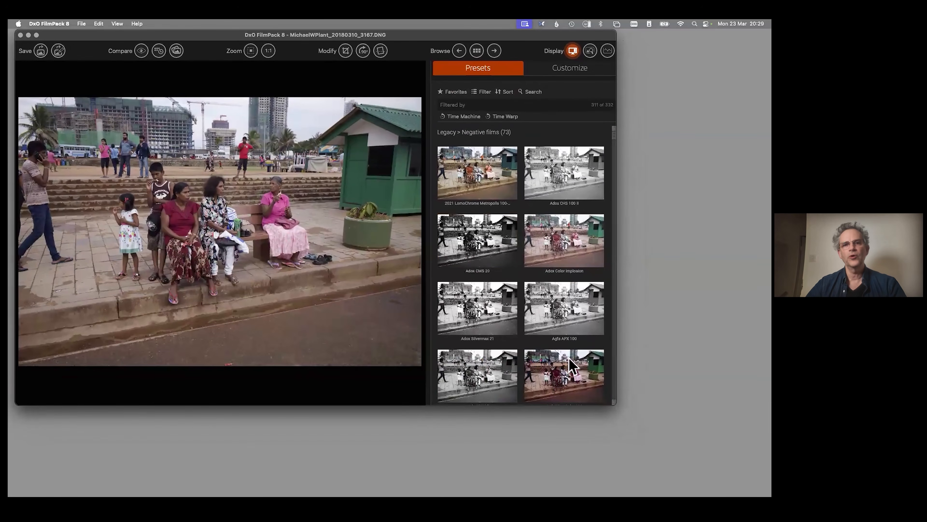
pyautogui.moveTo(617, 411); pyautogui.dragTo(768, 493)
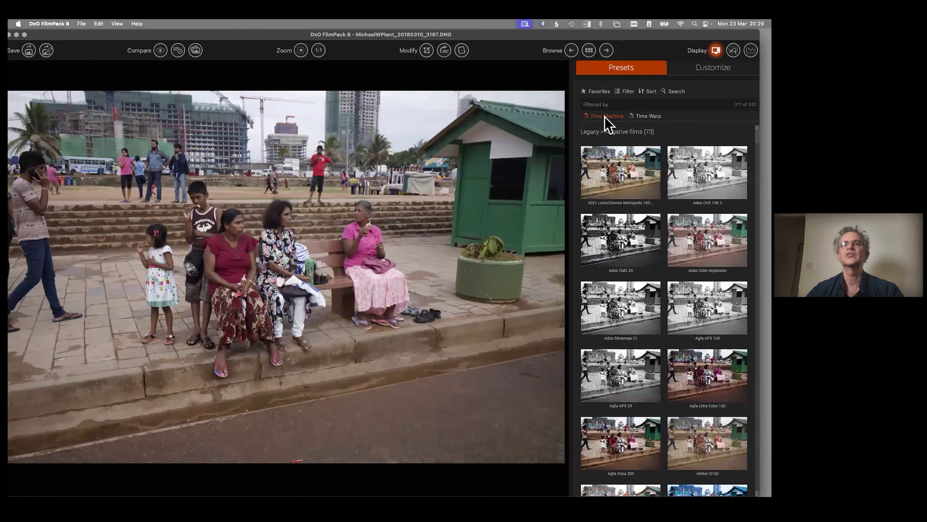
# - Open the Time Machine and enlarge its window over the photo
pyautogui.click(605, 116)
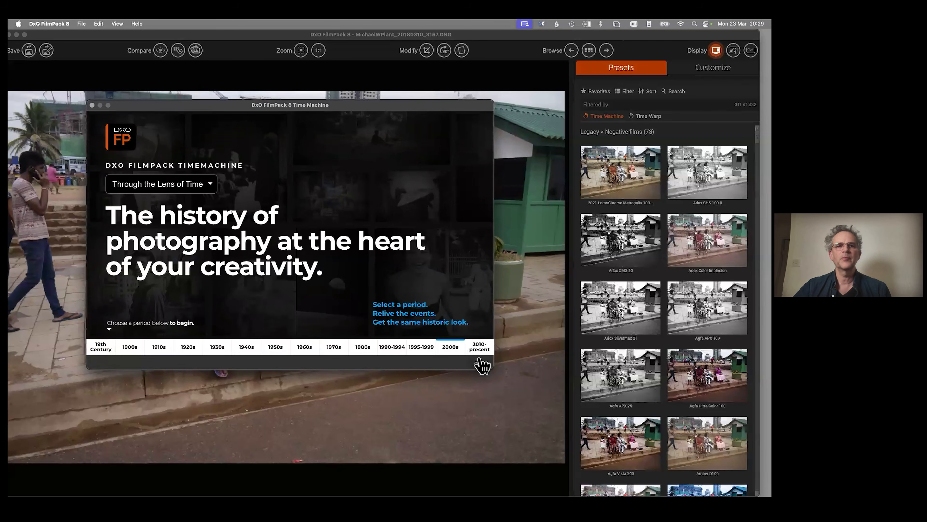
pyautogui.moveTo(489, 365); pyautogui.dragTo(683, 476)
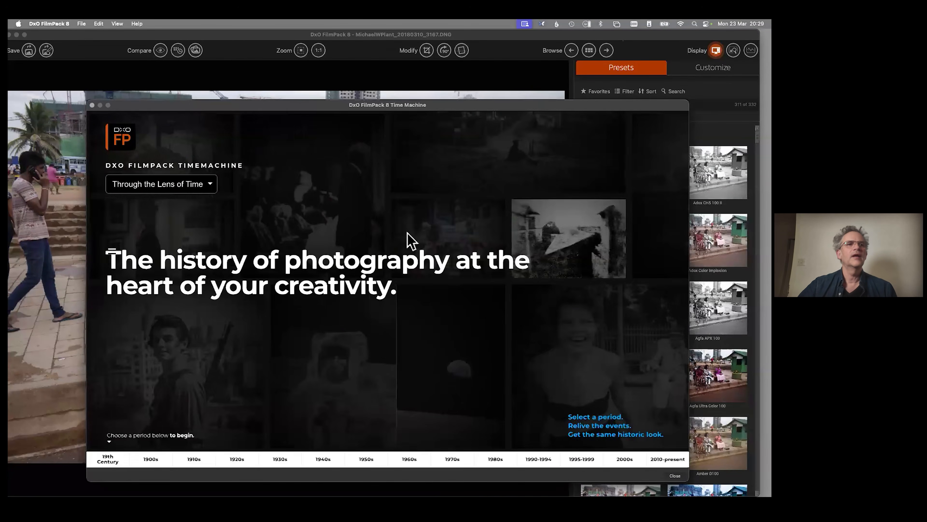
pyautogui.moveTo(186, 99); pyautogui.dragTo(176, 76)
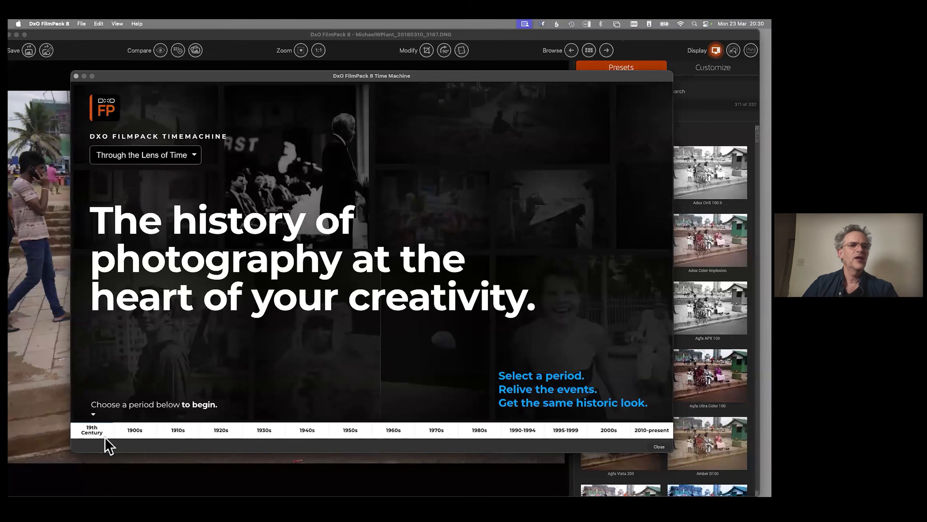
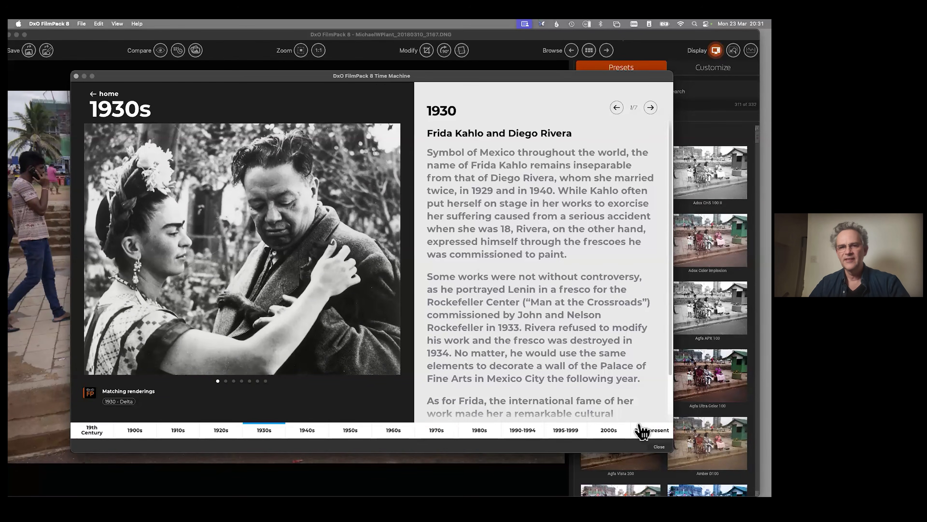
# - Apply the matching rendering "1940 - Parks" from the 1940s period and close the Time Machine
pyautogui.click(309, 435)
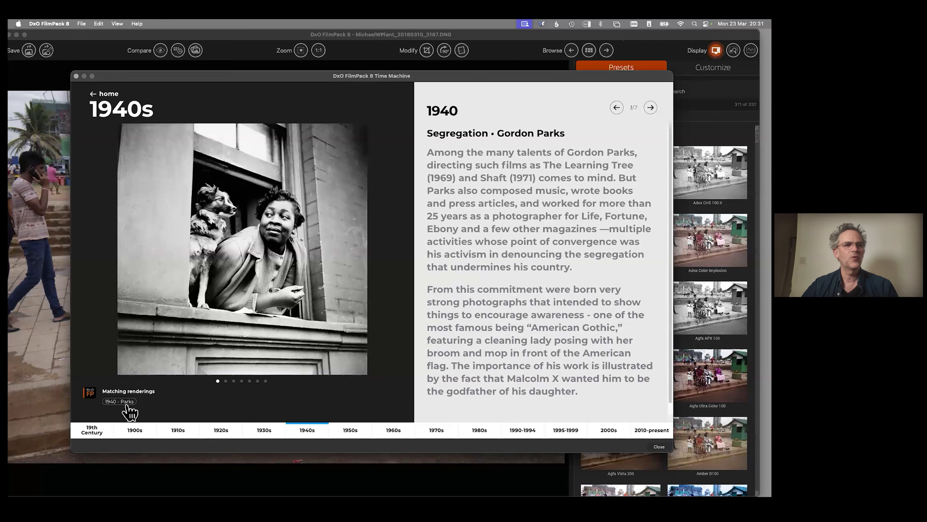
pyautogui.click(119, 402)
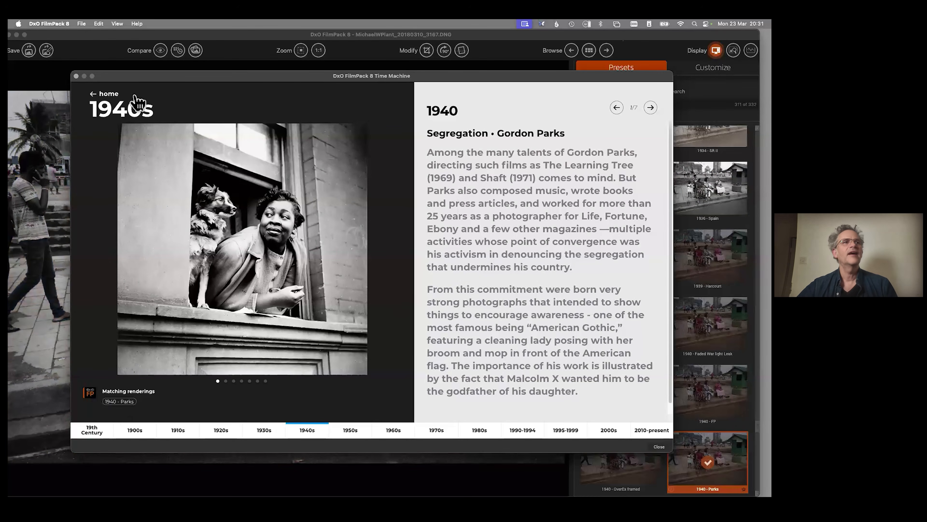
pyautogui.press('Escape')
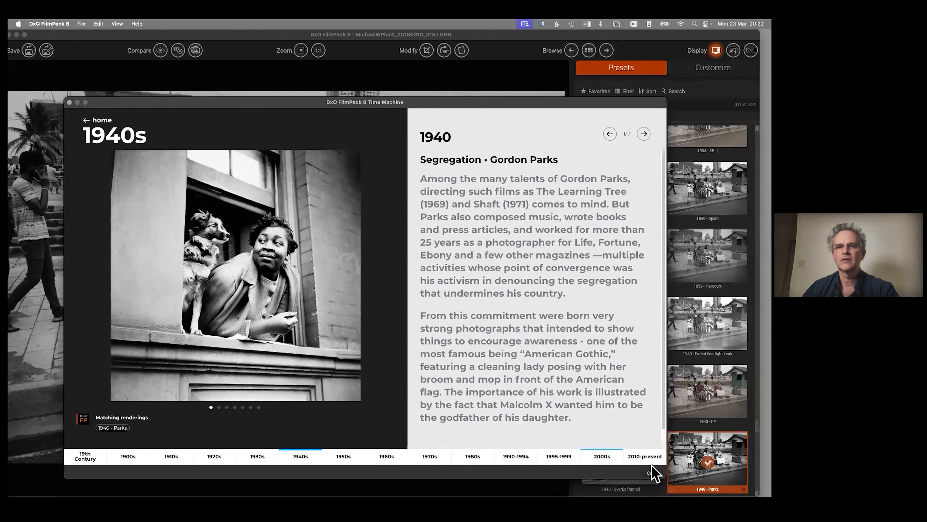
pyautogui.click(653, 473)
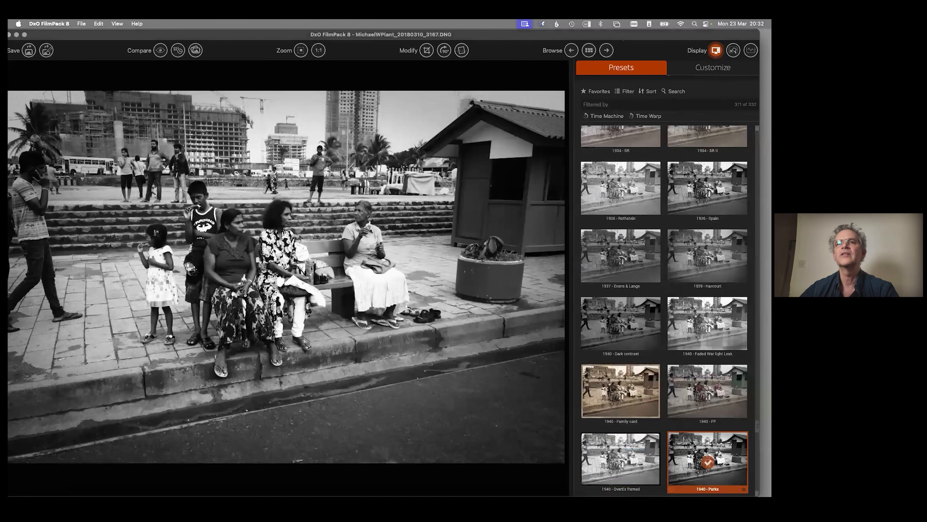
# - Examine the applied preset's customizable film settings, including the available grain format options
pyautogui.click(713, 68)
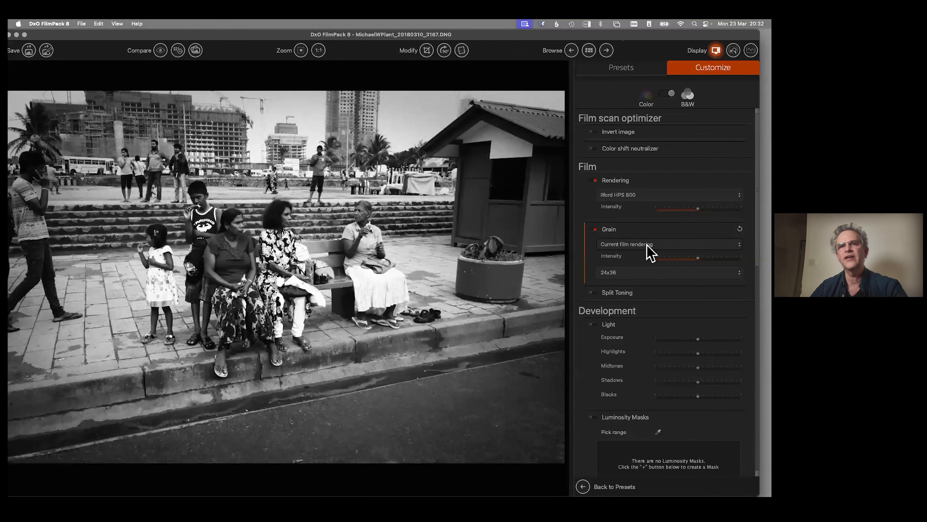
pyautogui.click(621, 273)
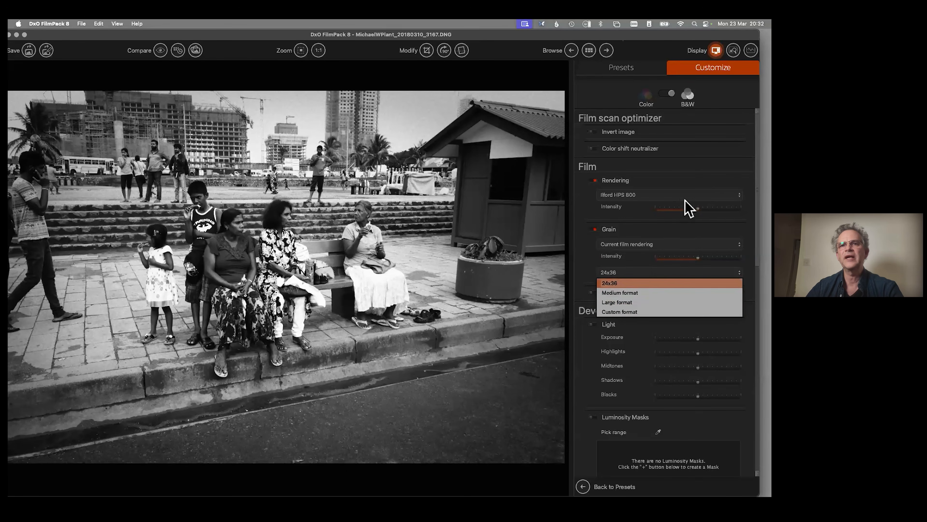
pyautogui.click(586, 262)
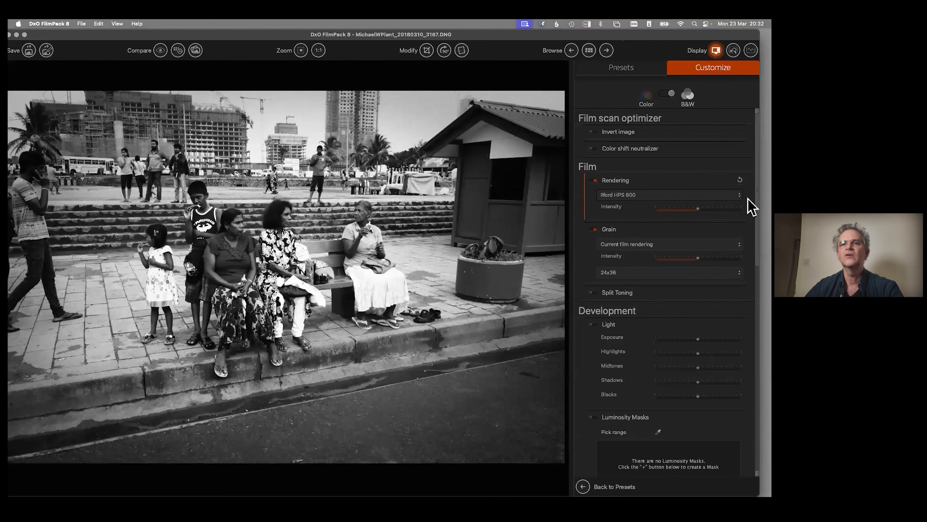
# - Turn on the Light correction in the development settings and raise the exposure slightly
pyautogui.scroll(-5, 750, 242)
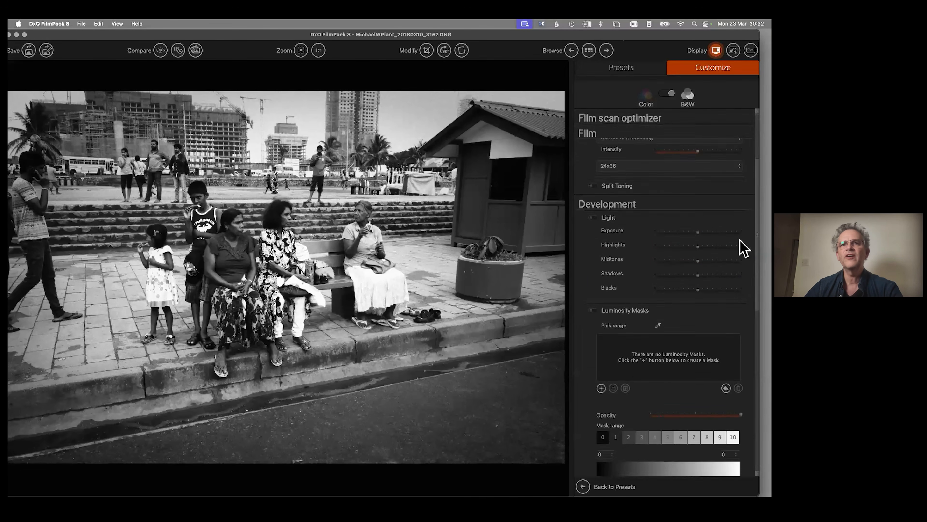
pyautogui.click(590, 216)
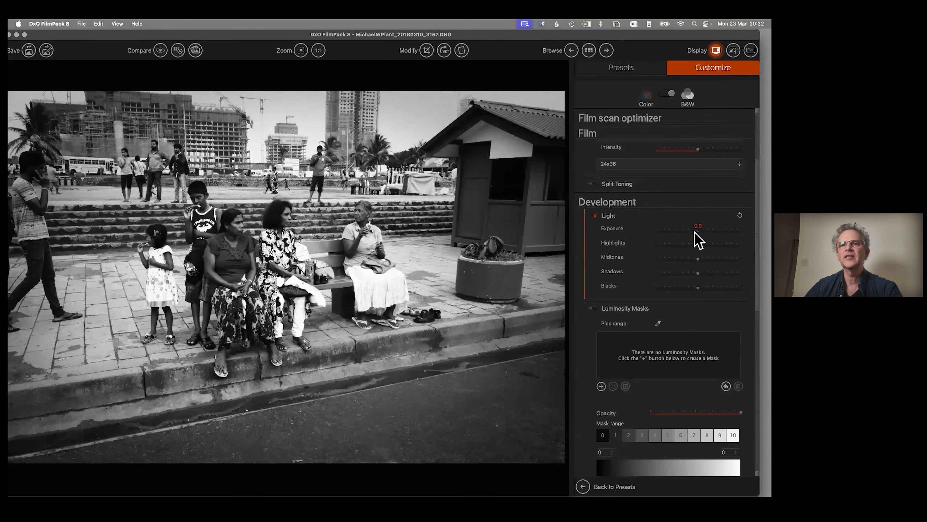
pyautogui.moveTo(697, 230); pyautogui.dragTo(695, 300)
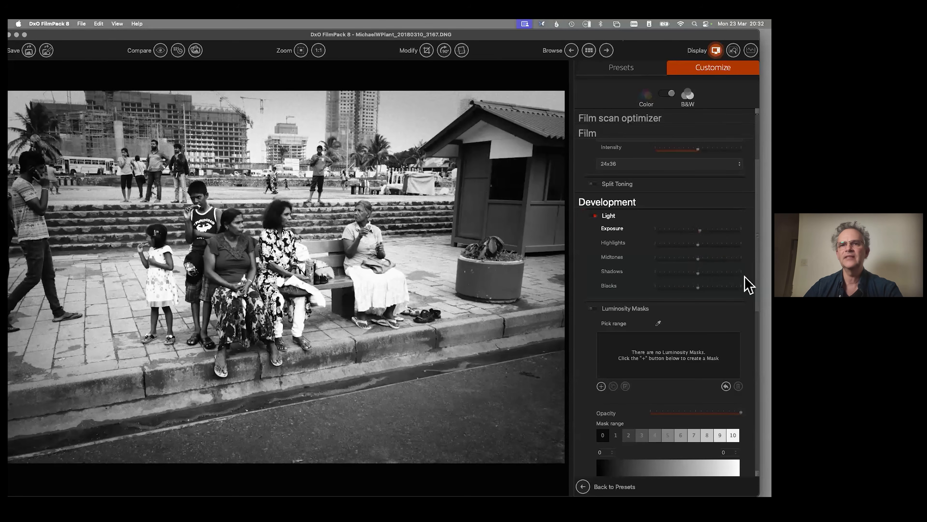
# - Examine the luminosity mask options, including the mask range and its white balance, contrast and light adjustments
pyautogui.scroll(-5, 746, 287)
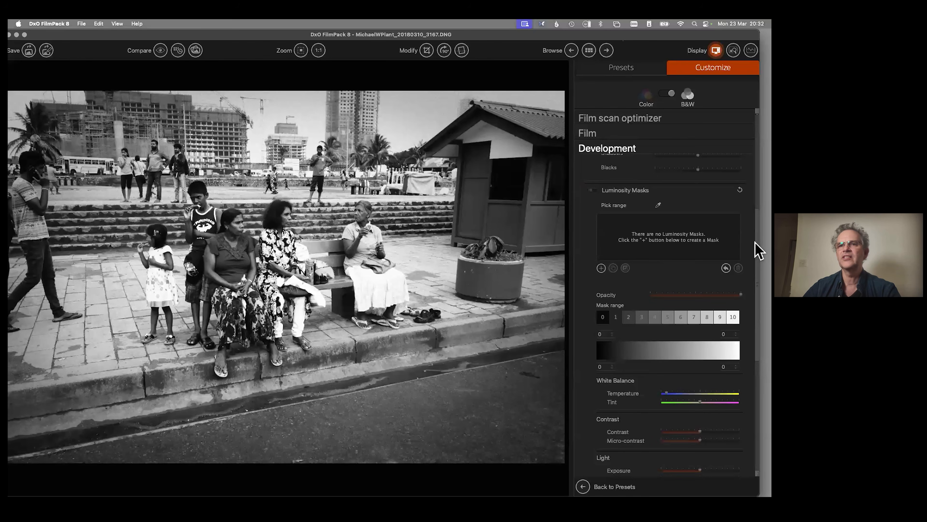
pyautogui.scroll(-1, 760, 261)
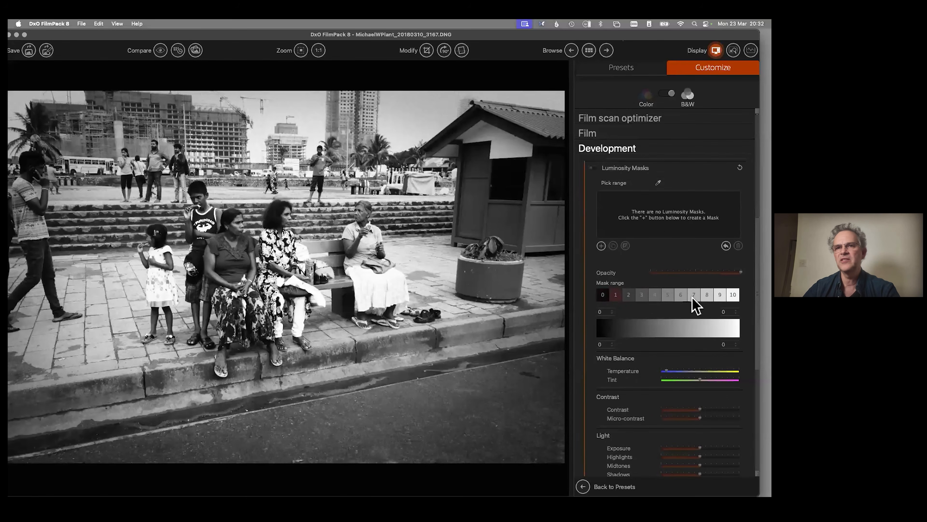
pyautogui.click(603, 294)
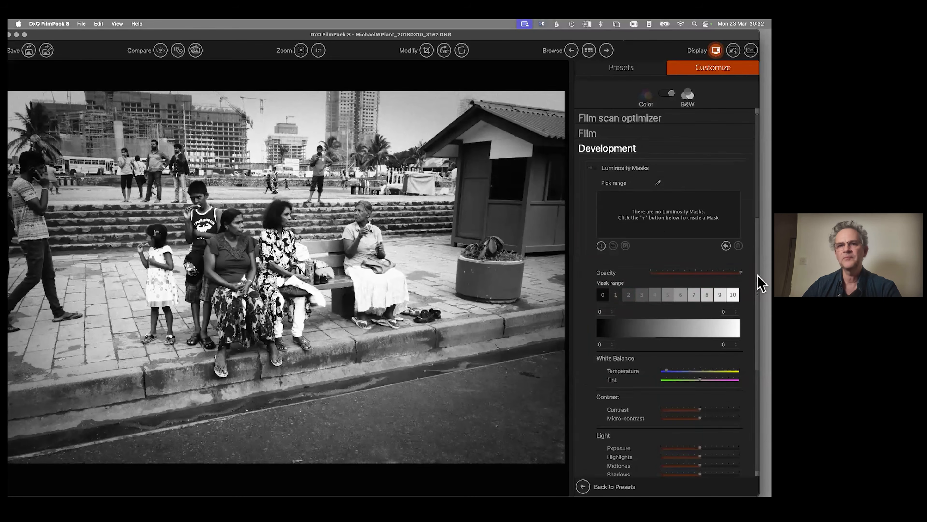
pyautogui.scroll(-5, 748, 342)
pyautogui.scroll(1, 745, 327)
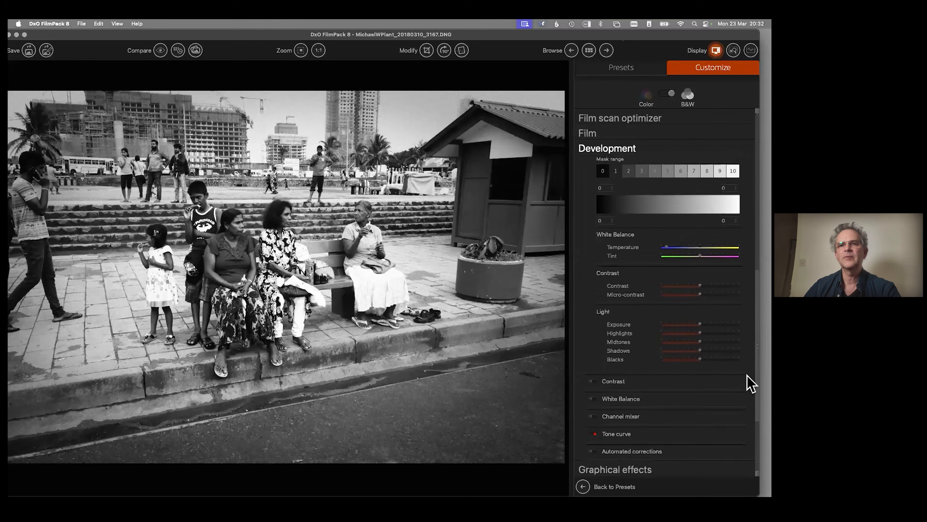
# - Expand Creative vignetting in the lens effects and reduce the vignette intensity to near zero
pyautogui.scroll(-4, 750, 384)
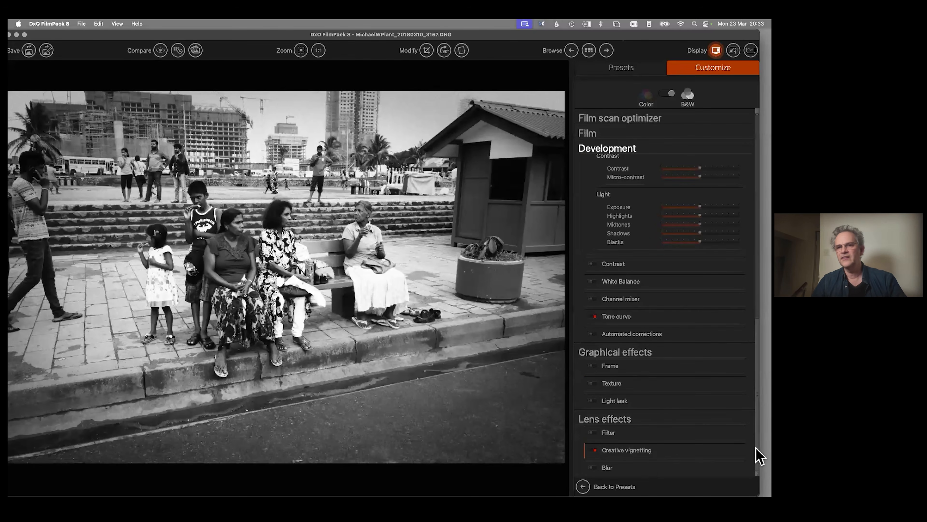
pyautogui.click(660, 457)
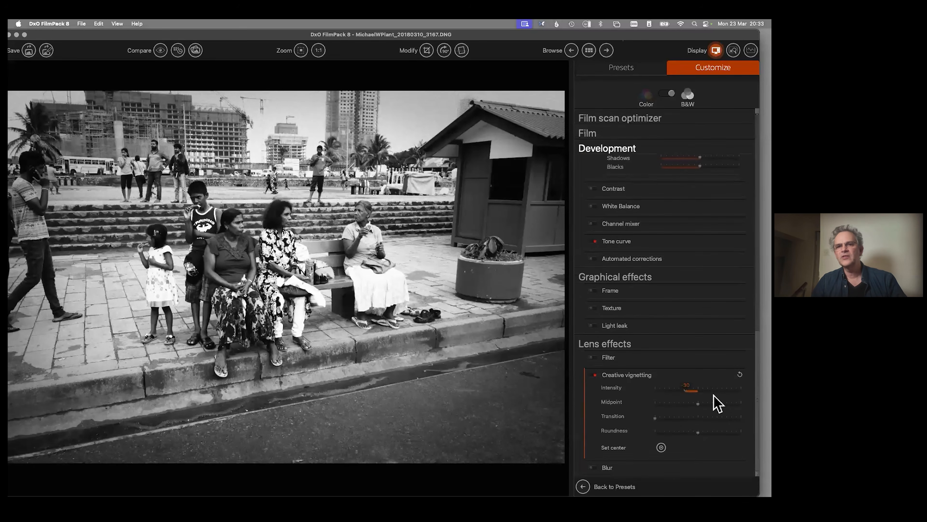
pyautogui.moveTo(691, 396); pyautogui.dragTo(700, 393)
pyautogui.scroll(2, 706, 396)
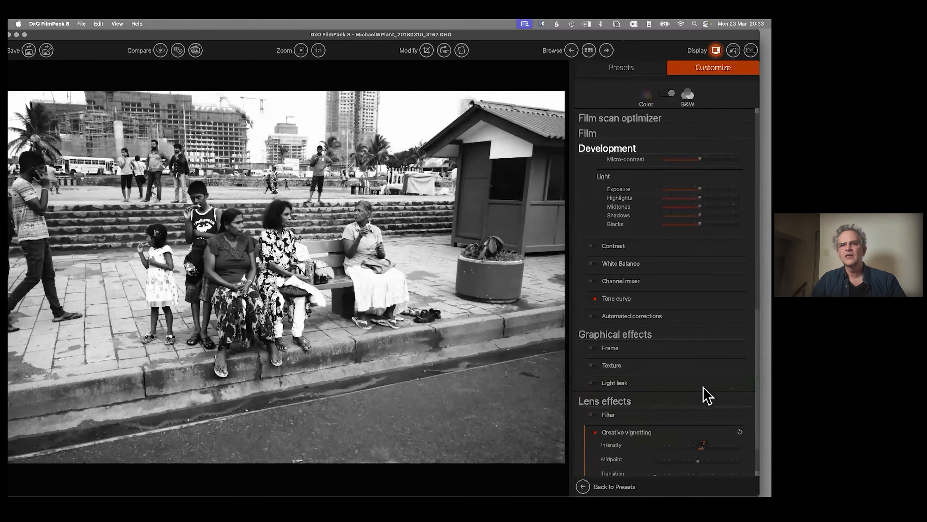
pyautogui.scroll(-3, 696, 393)
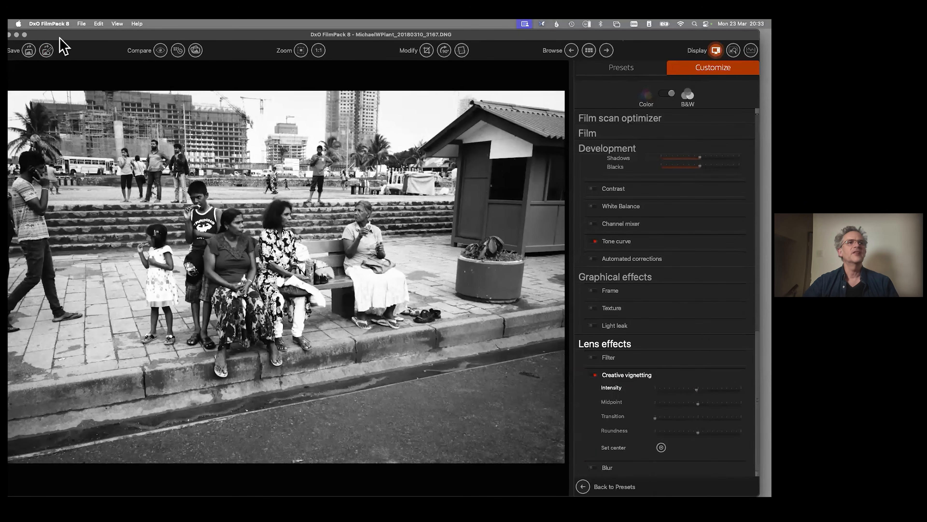
# - Save the edited photo as a 16-bit TIFF in the "Camervision session 1" folder
pyautogui.moveTo(64, 34); pyautogui.dragTo(76, 34)
pyautogui.click(41, 50)
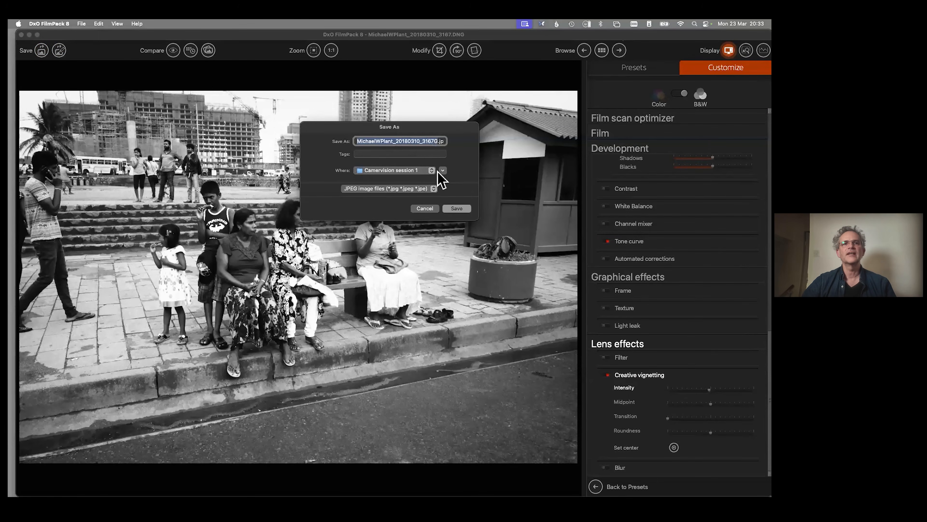
pyautogui.click(431, 189)
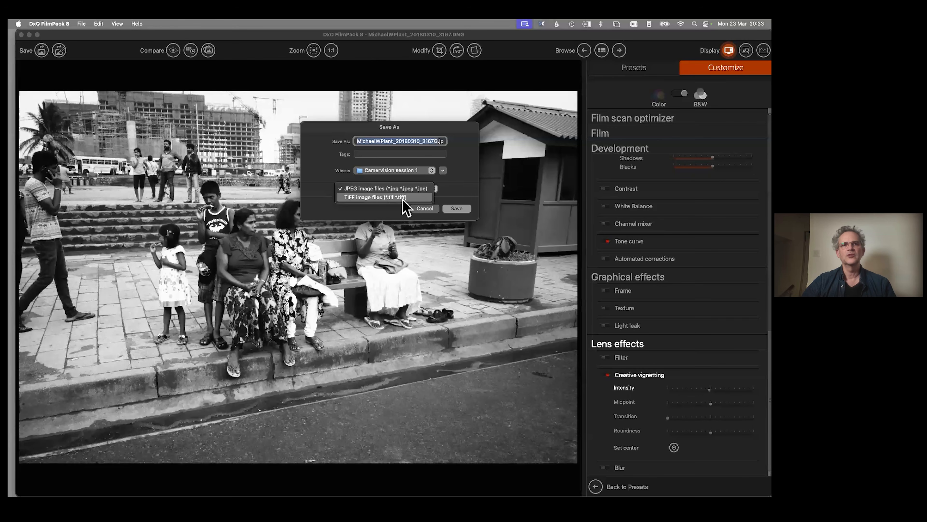
pyautogui.click(387, 197)
pyautogui.click(457, 208)
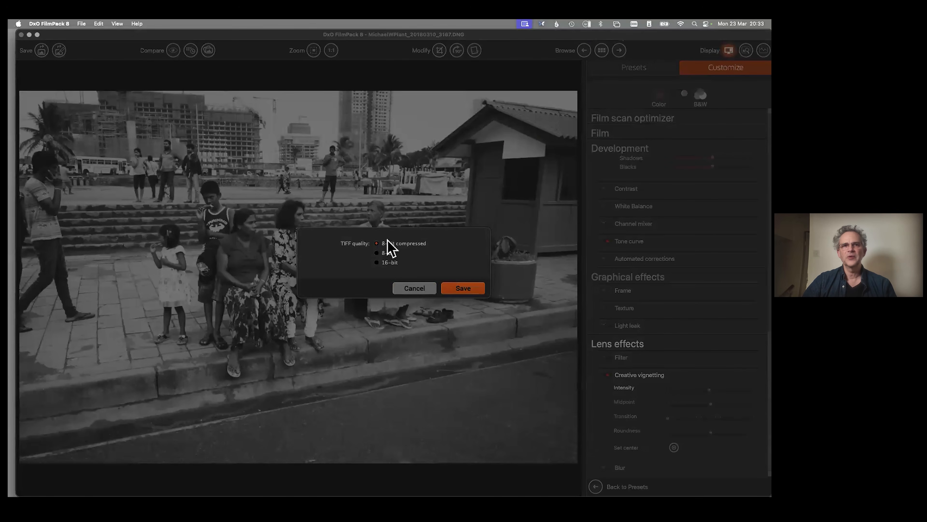
pyautogui.click(377, 263)
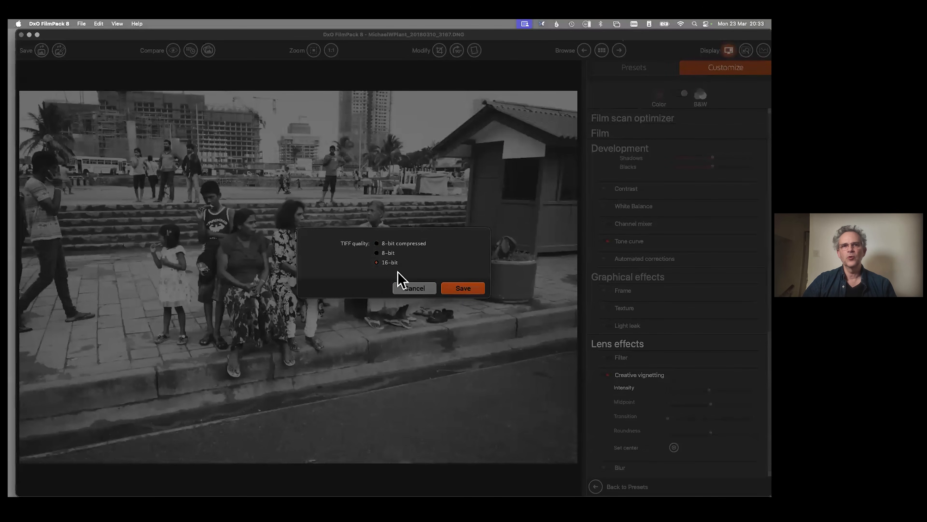
pyautogui.click(461, 288)
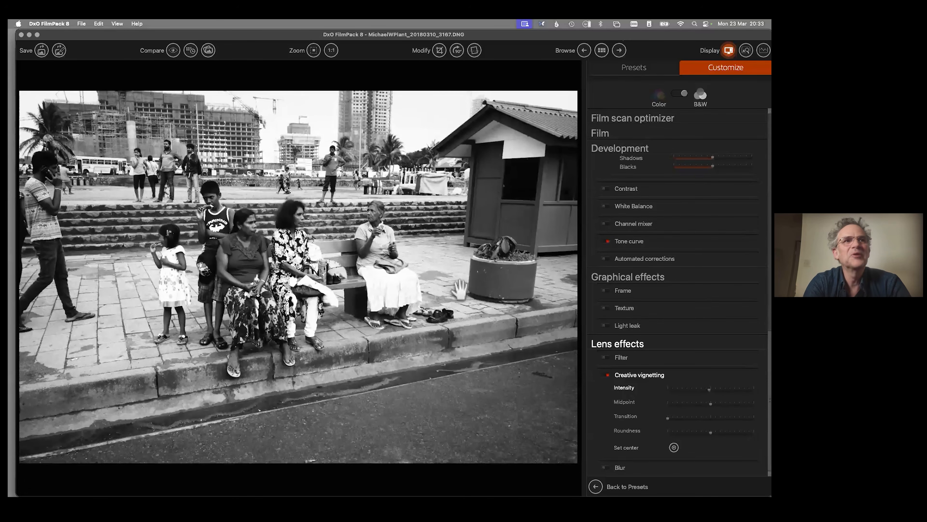
# - Return to the presets, reopen the Time Machine and browse through the 1970s entries
pyautogui.click(635, 70)
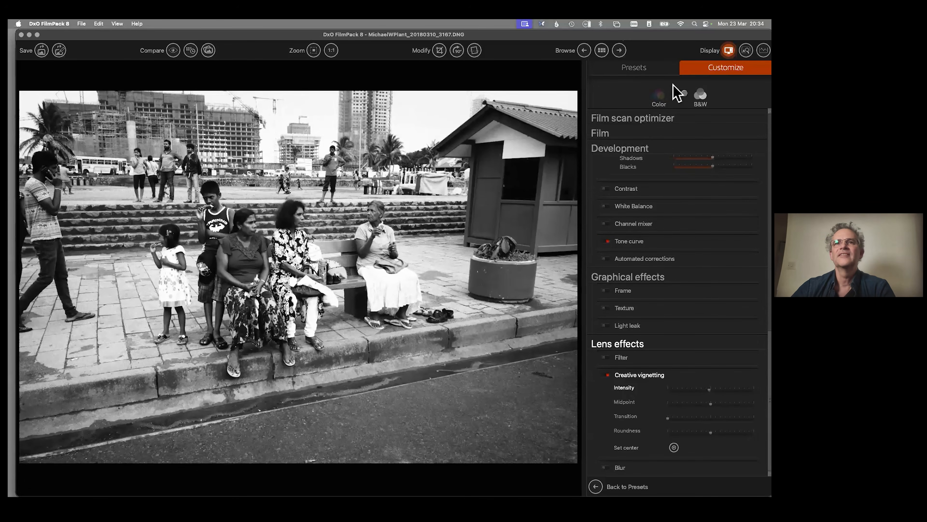
pyautogui.click(615, 117)
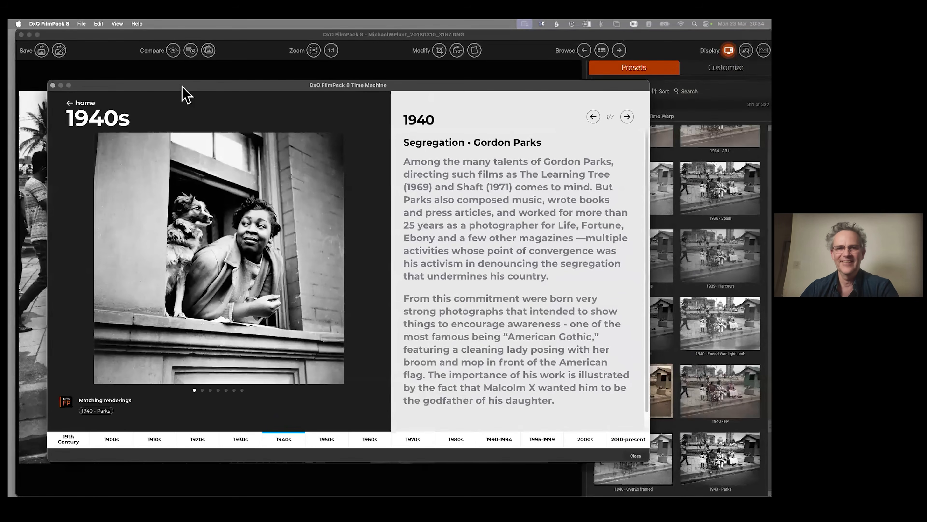
pyautogui.click(412, 440)
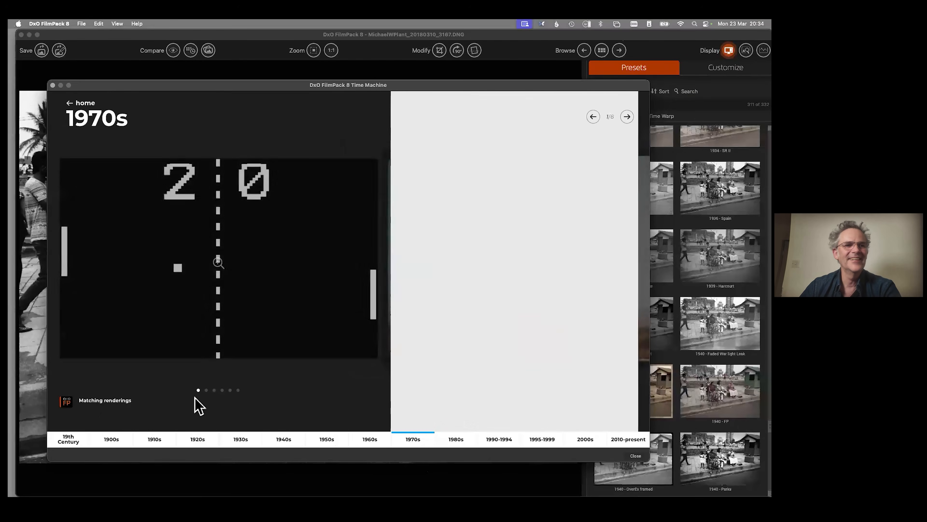
pyautogui.click(206, 390)
pyautogui.click(215, 390)
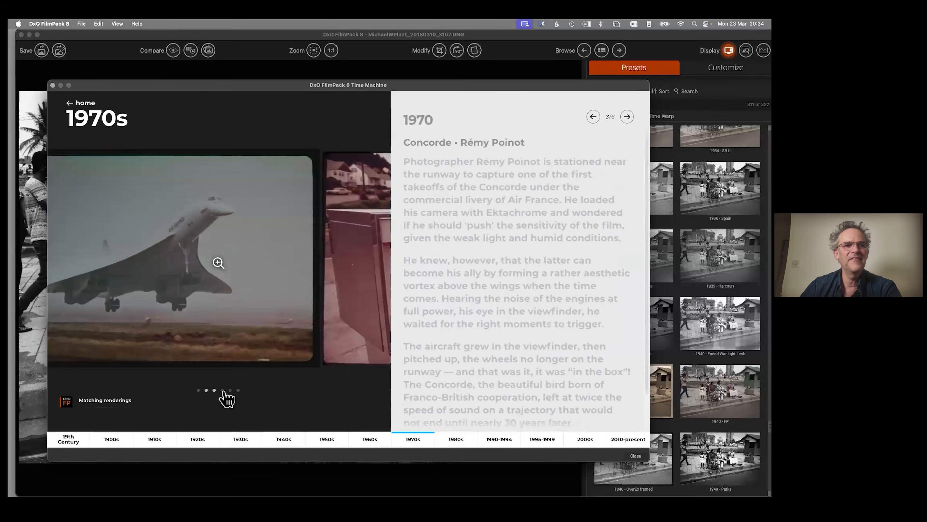
pyautogui.click(222, 390)
pyautogui.click(230, 390)
pyautogui.click(238, 390)
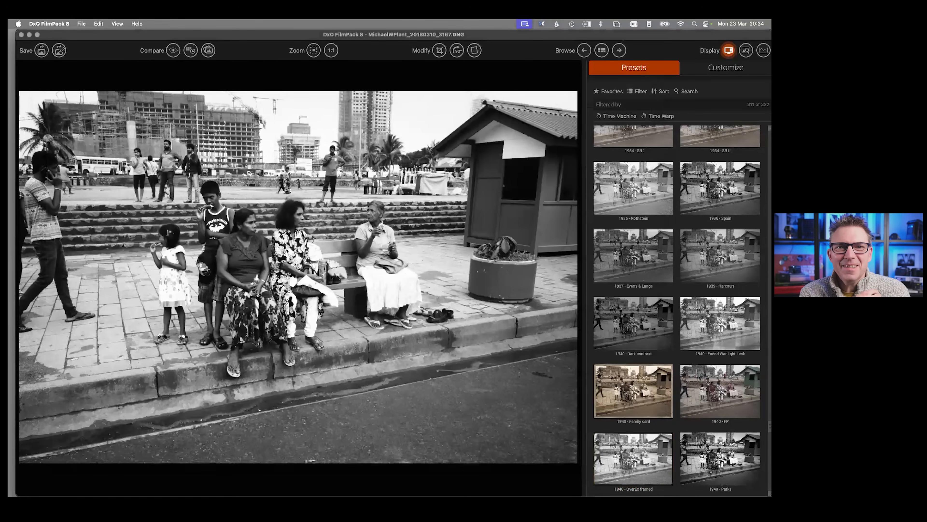
# - Leave FilmPack and open the "Tutorial images Tiff Jpegs" folder inside "DxO MWP Tutorials" in Finder
pyautogui.click(721, 391)
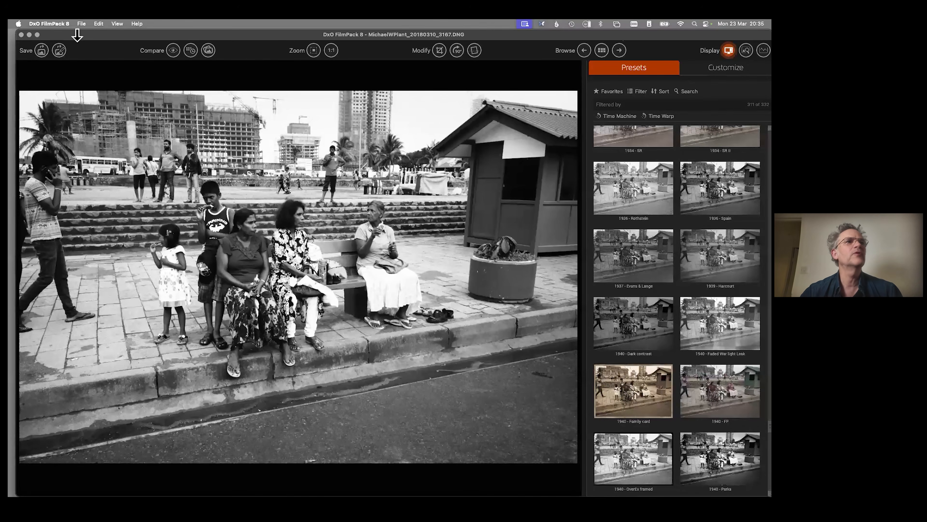
pyautogui.click(51, 24)
pyautogui.click(57, 106)
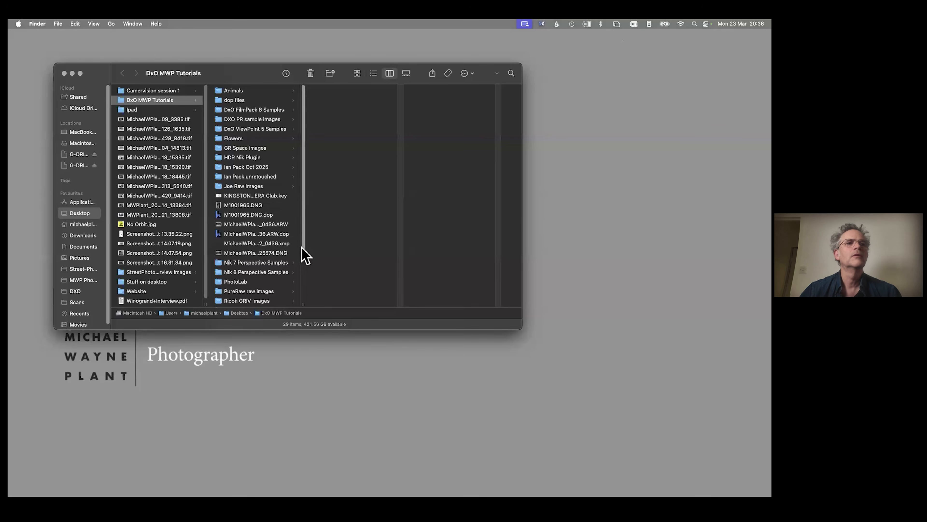
pyautogui.scroll(-5, 302, 306)
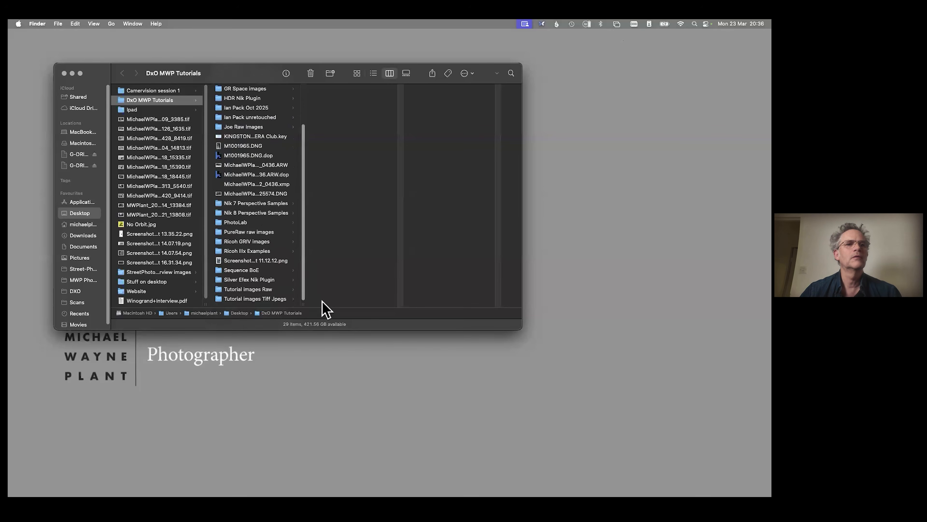
pyautogui.click(263, 298)
# - Open the TIFF photo whose file name ends in 16058 in its default application
pyautogui.click(367, 119)
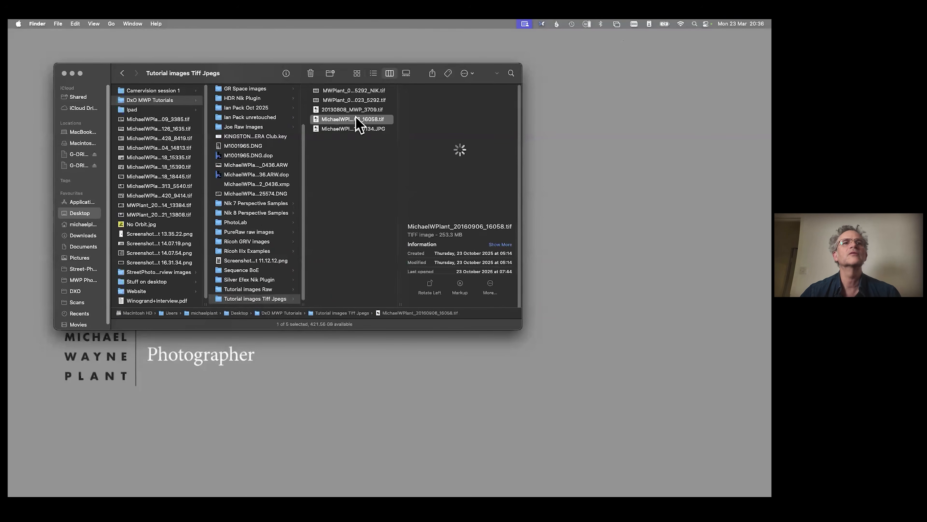
pyautogui.rightClick(332, 120)
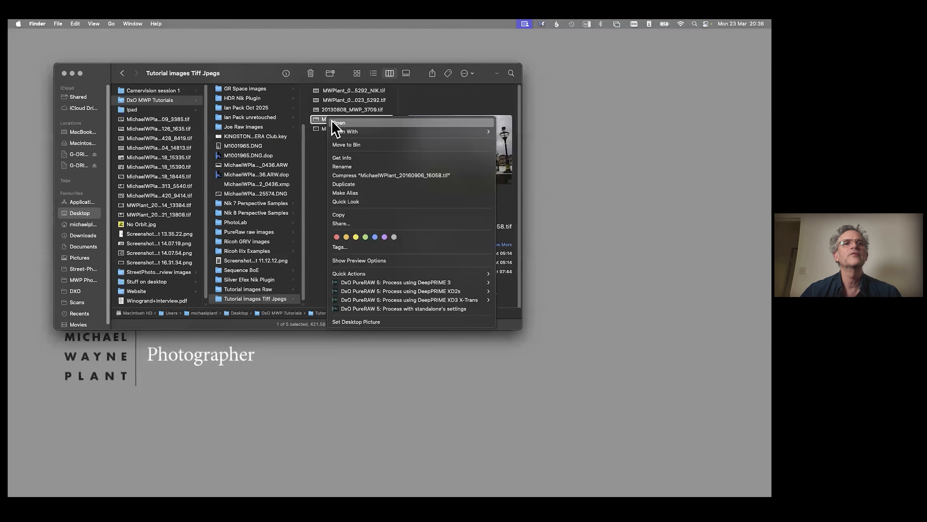
pyautogui.click(377, 122)
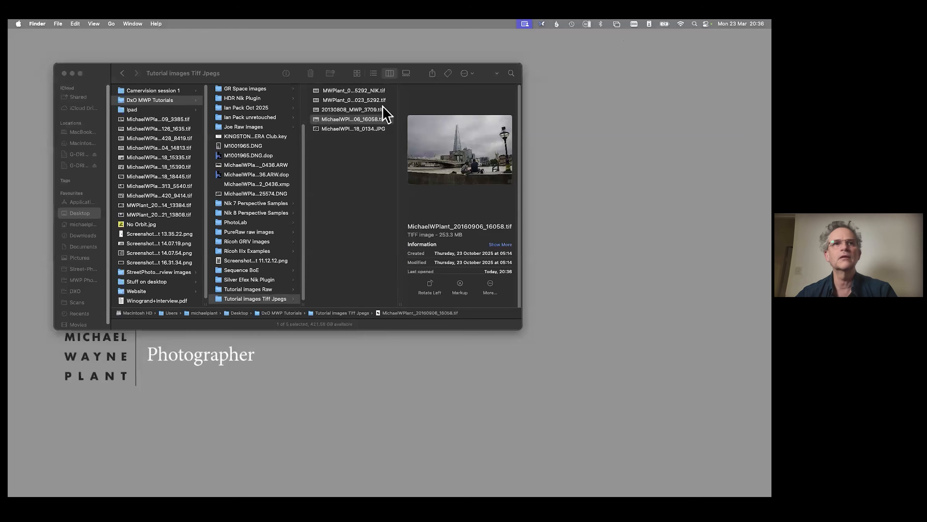
pyautogui.click(376, 122)
pyautogui.click(345, 157)
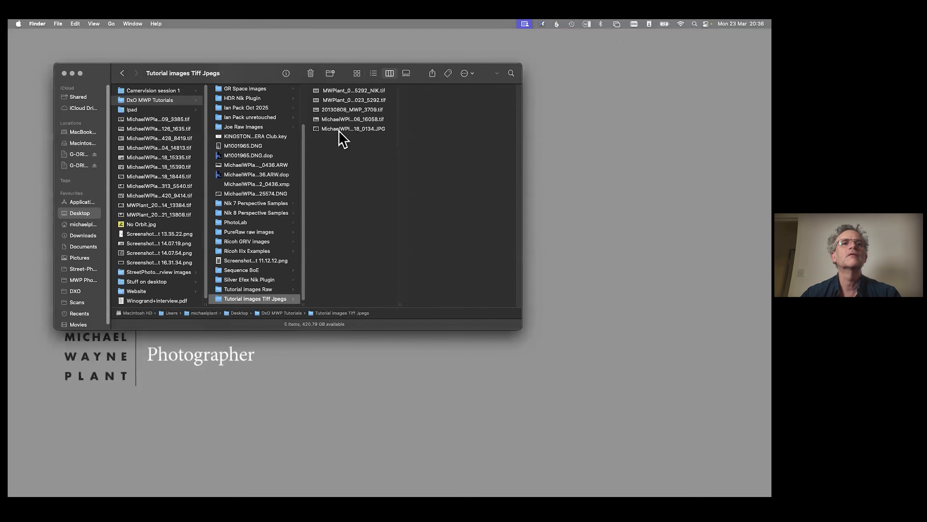
# - Open the JPG photo whose file name ends in 0134 with Adobe Photoshop 2026
pyautogui.click(342, 130)
pyautogui.rightClick(342, 134)
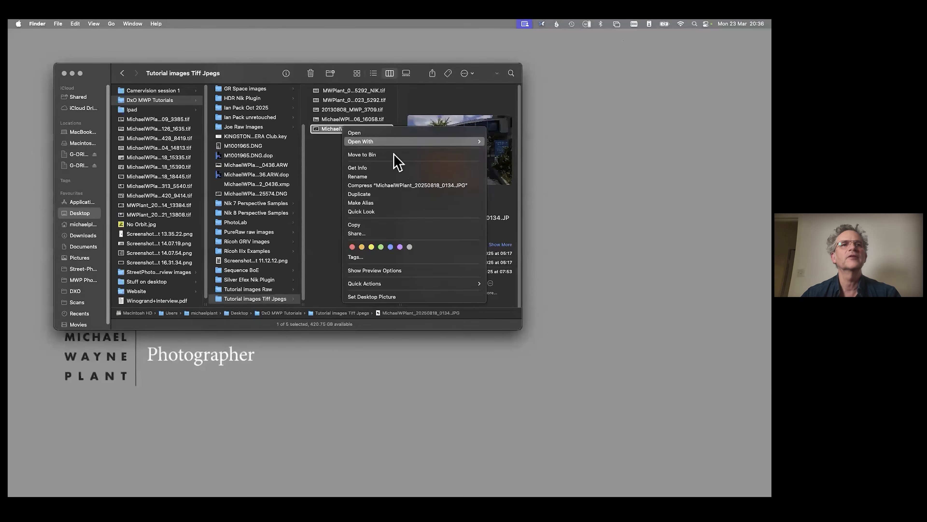
pyautogui.moveTo(394, 144)
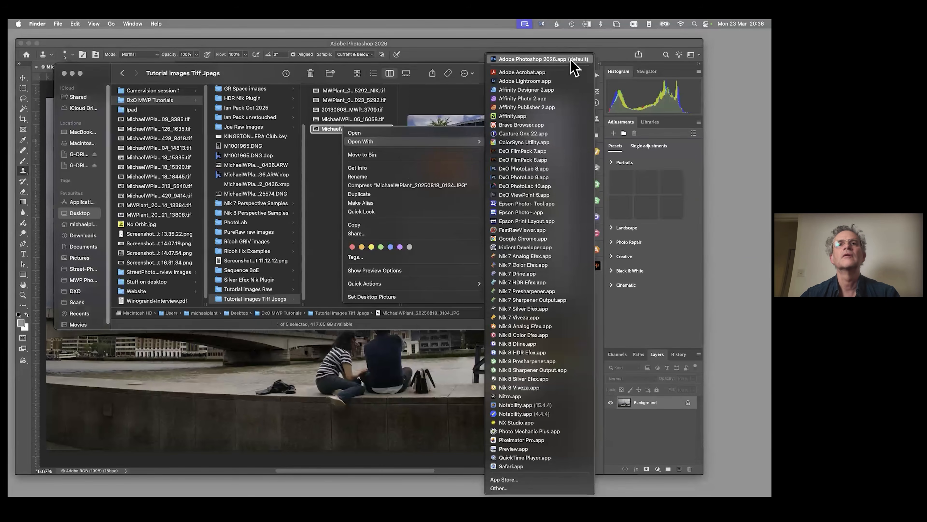
pyautogui.click(533, 59)
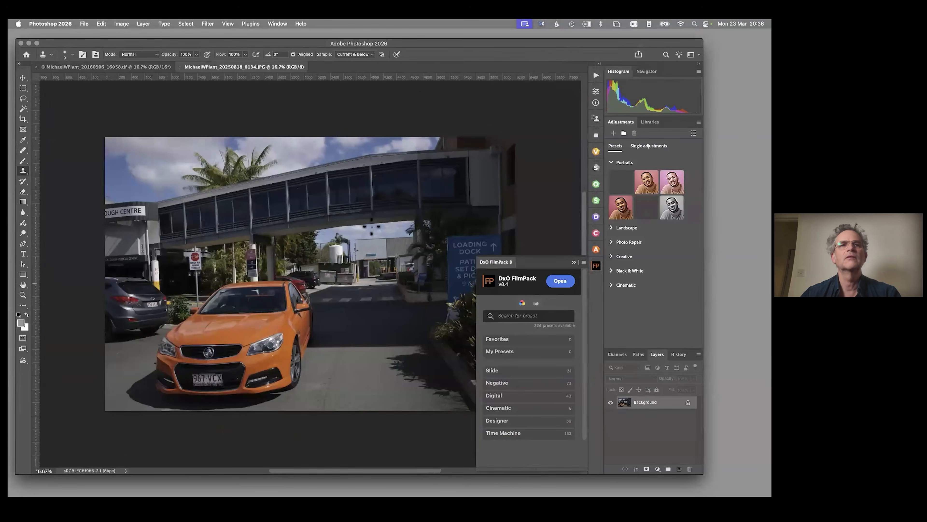
# - Return to Photoshop and open the Image Size settings for the orange car photo
pyautogui.press('super+Tab')
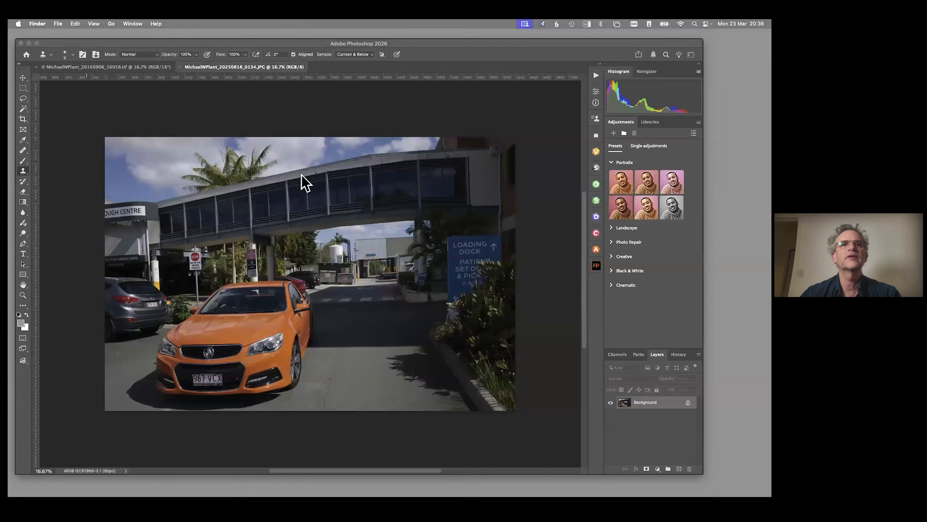
pyautogui.click(88, 52)
pyautogui.click(121, 24)
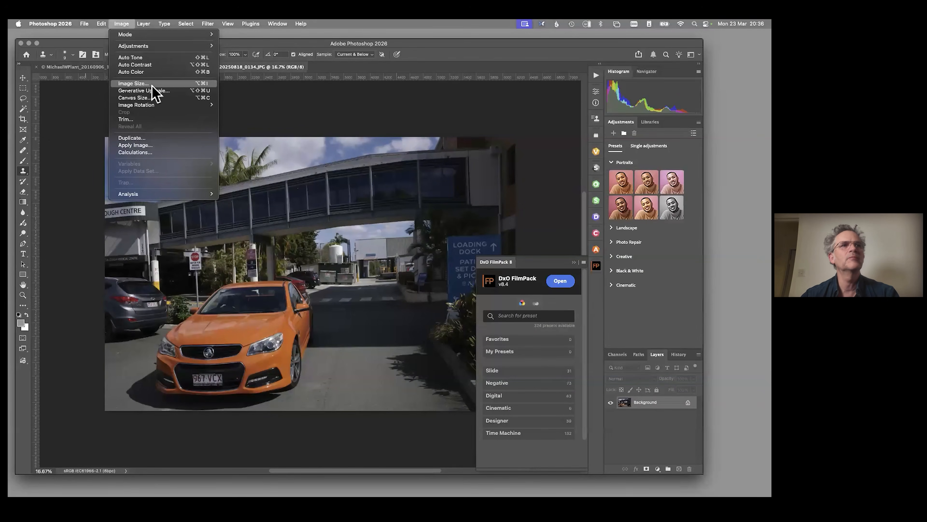
pyautogui.click(187, 85)
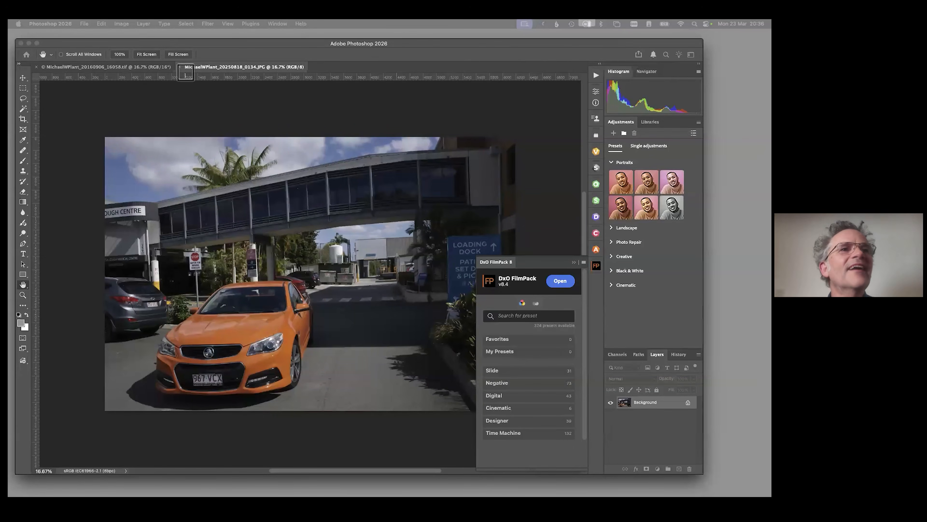
# - Collapse the FilmPack panel and open the car photo in Nik 8 Sharpener Output
pyautogui.click(574, 262)
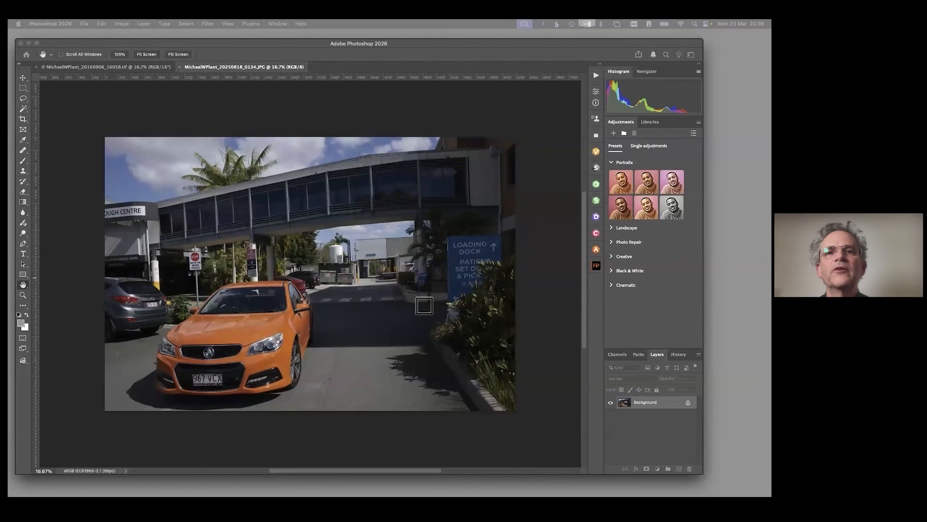
pyautogui.click(597, 200)
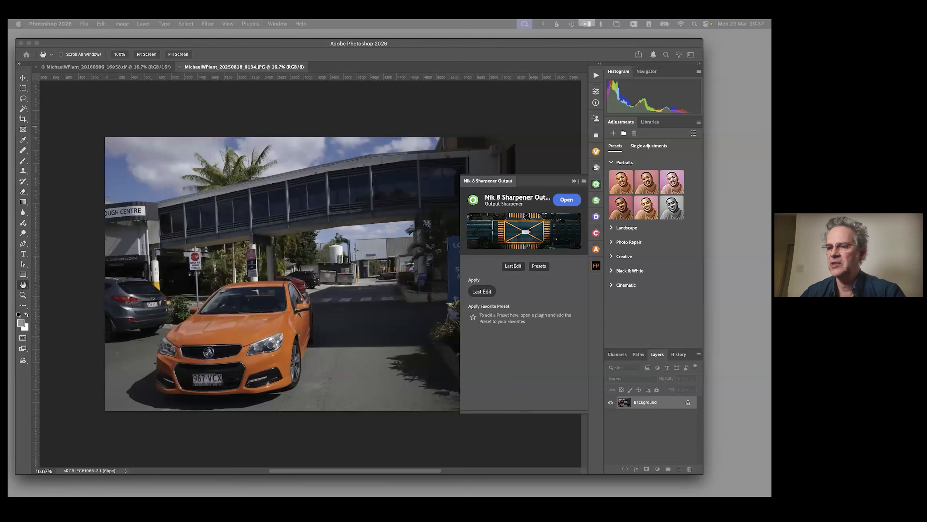
pyautogui.click(564, 202)
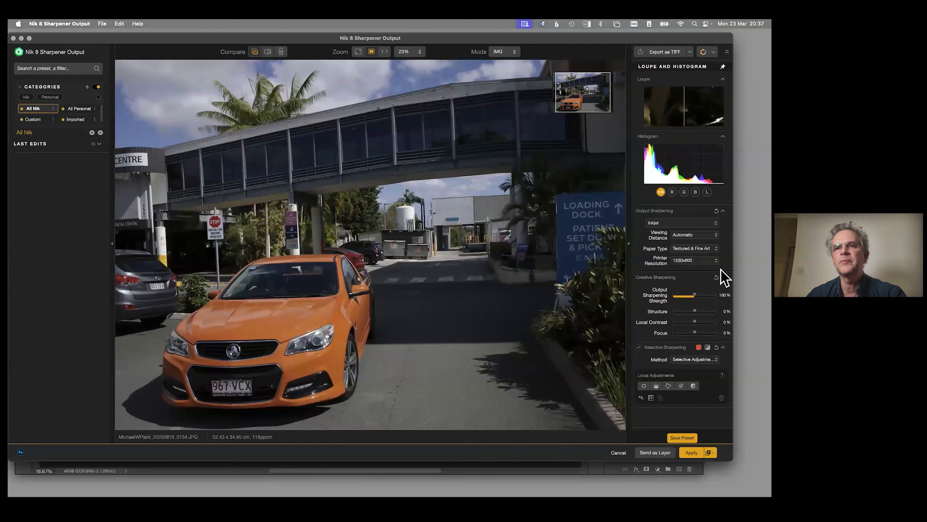
# - Set the inkjet output sharpening to Luster paper and a printer resolution of 5760x1440
pyautogui.click(694, 248)
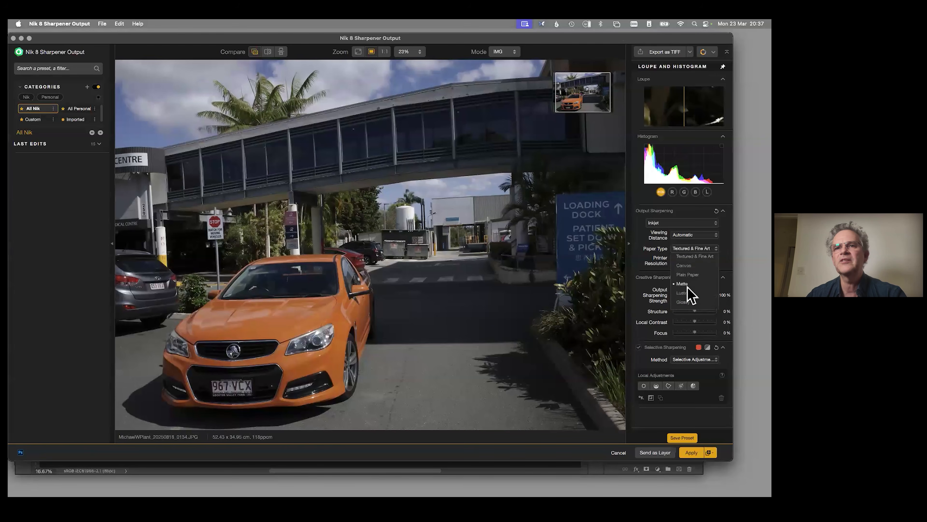
pyautogui.click(701, 295)
pyautogui.click(692, 261)
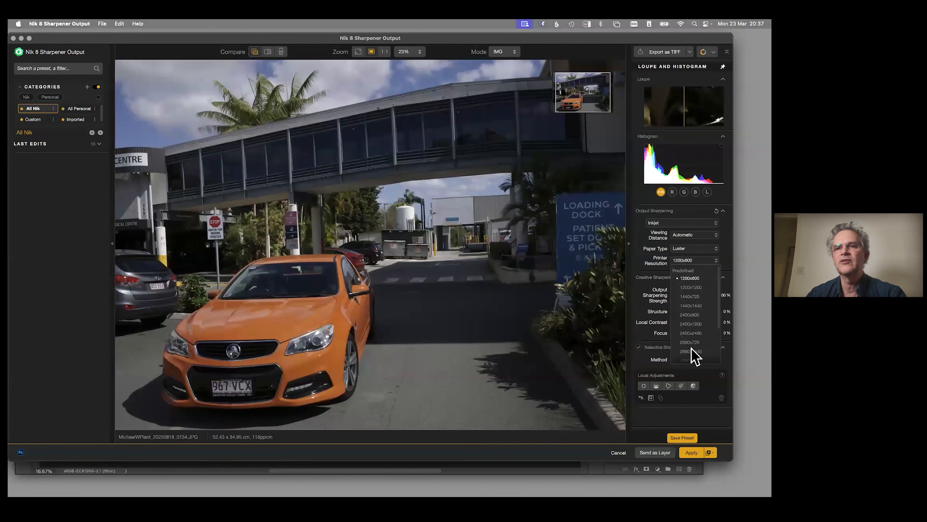
pyautogui.moveTo(718, 319); pyautogui.dragTo(714, 379)
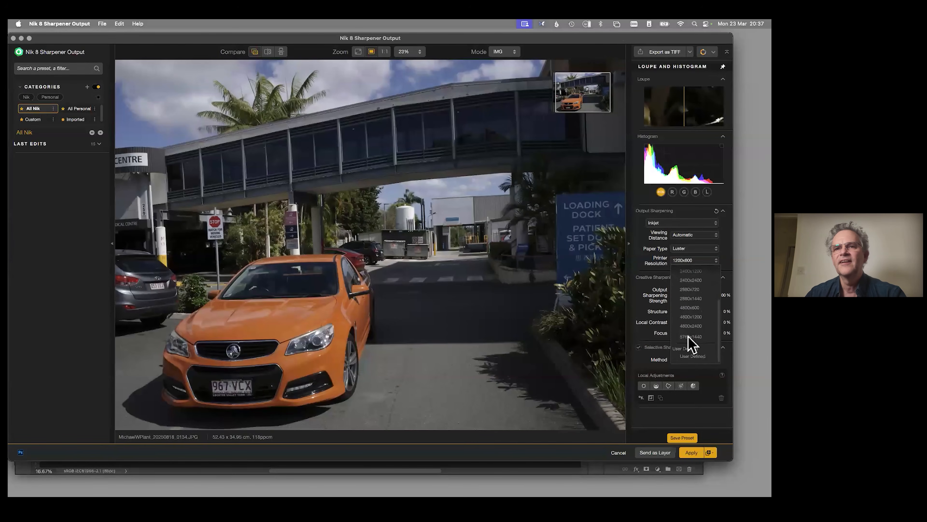
pyautogui.click(690, 336)
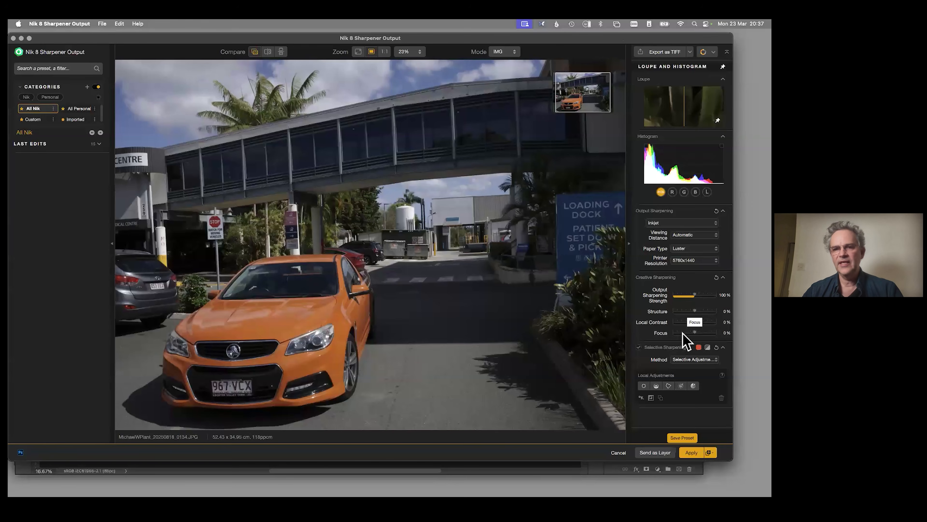
# - Apply the output sharpening as a Smart Object, and reopen the sharpener from its layer and cancel it
pyautogui.click(710, 452)
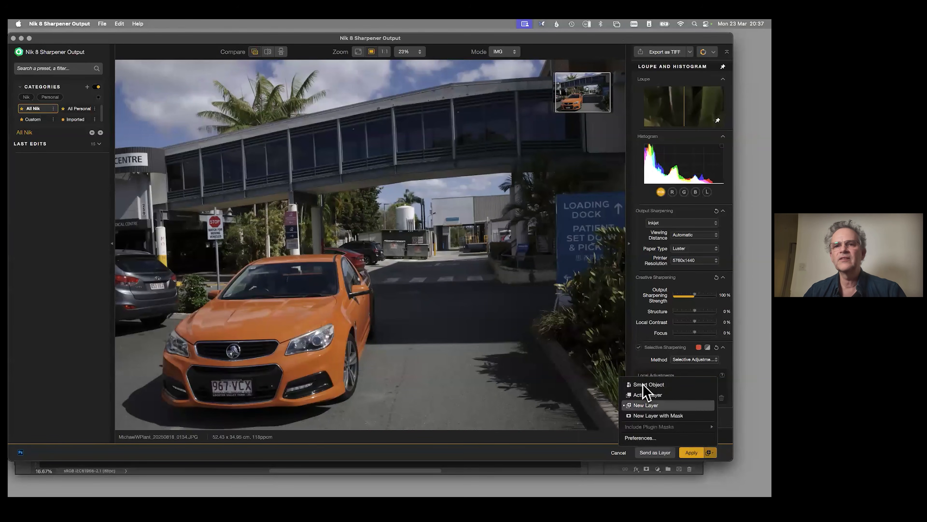
pyautogui.click(669, 386)
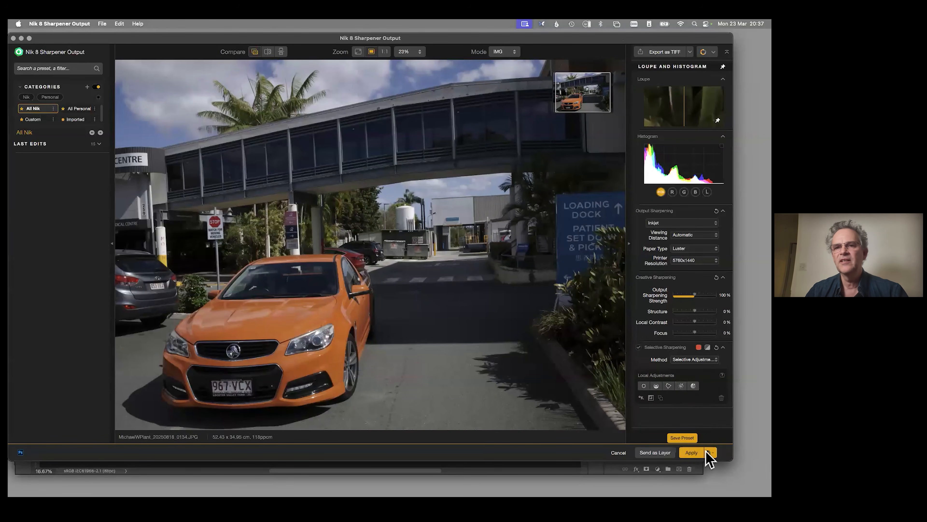
pyautogui.click(692, 453)
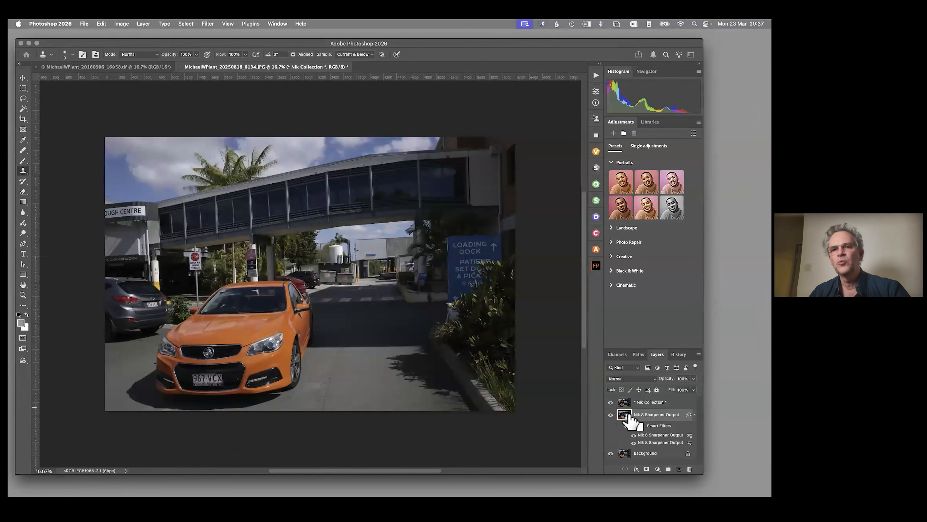
pyautogui.doubleClick(625, 415)
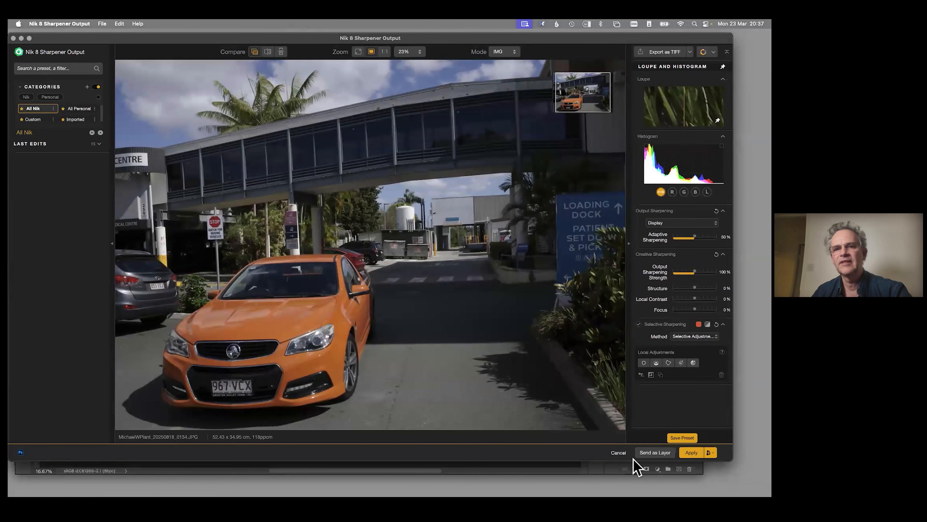
pyautogui.click(619, 453)
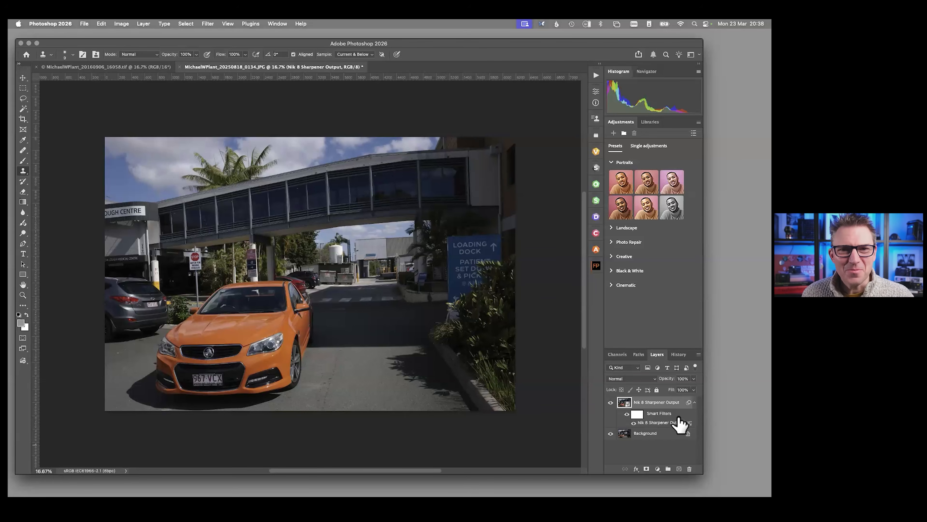
# - Quit Photoshop without saving the changes to the car photo
pyautogui.click(55, 24)
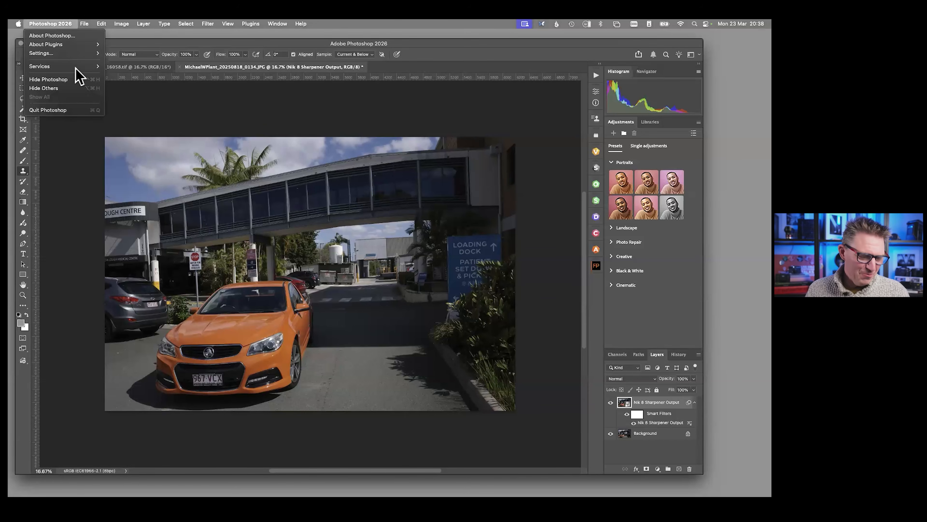
pyautogui.click(68, 110)
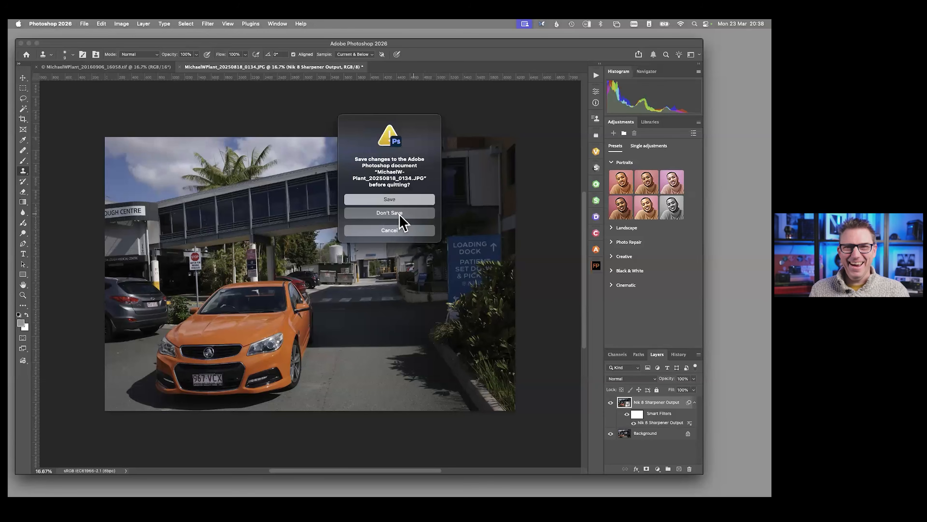
pyautogui.click(376, 212)
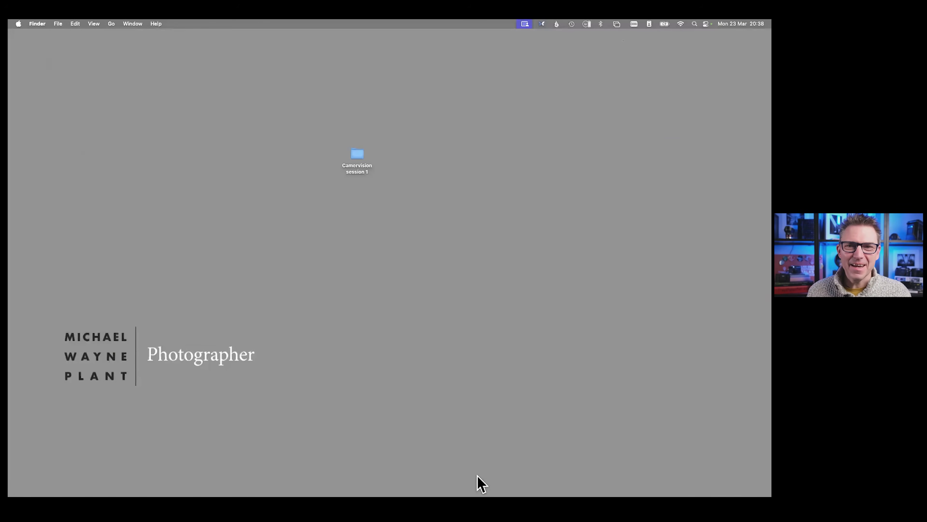
# - Switch to Safari and show the open social documentary photography website
pyautogui.moveTo(483, 476)
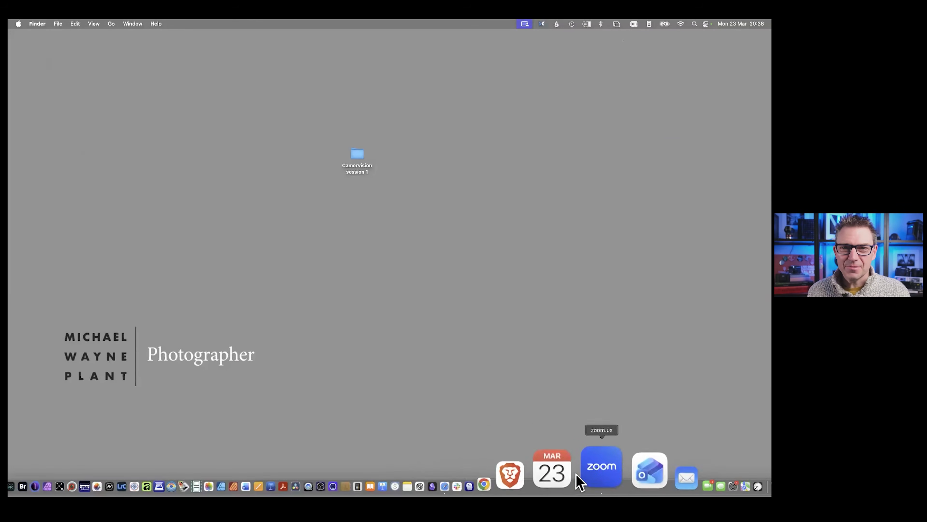
pyautogui.click(532, 470)
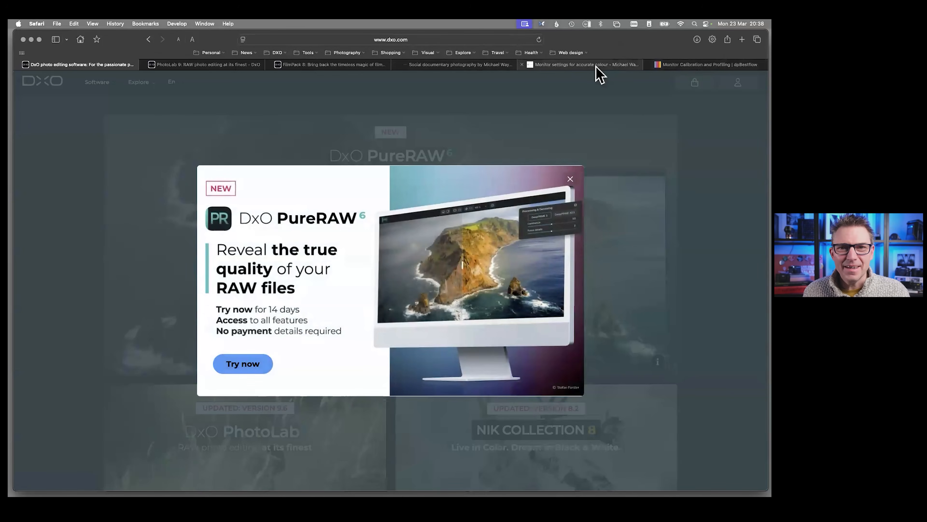
pyautogui.click(469, 66)
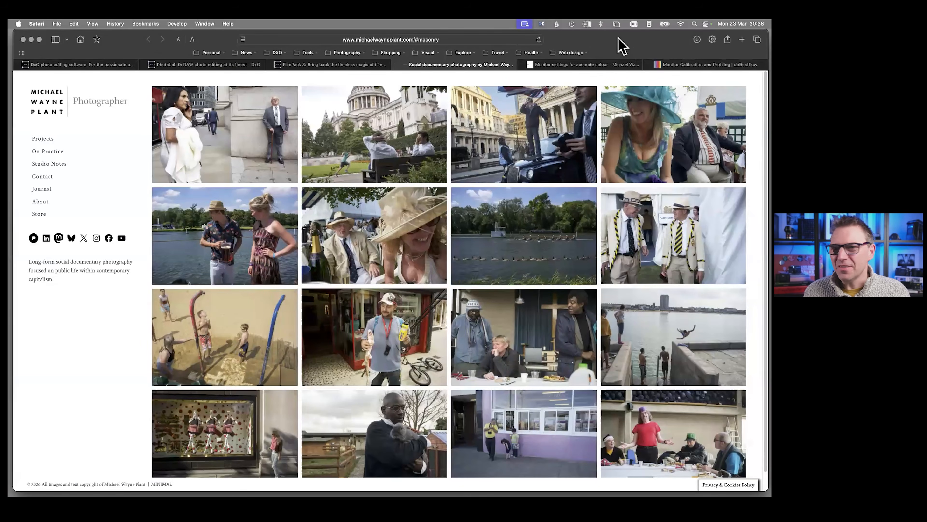